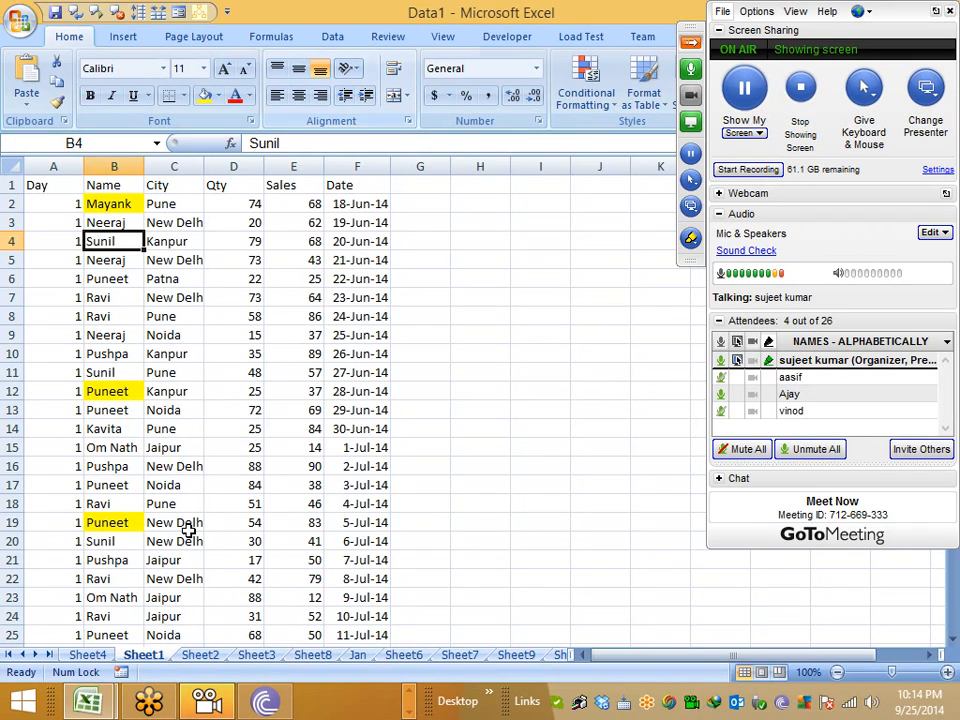
Hide the meeting control panel and exit Dropbox.
click(172, 556)
click(236, 447)
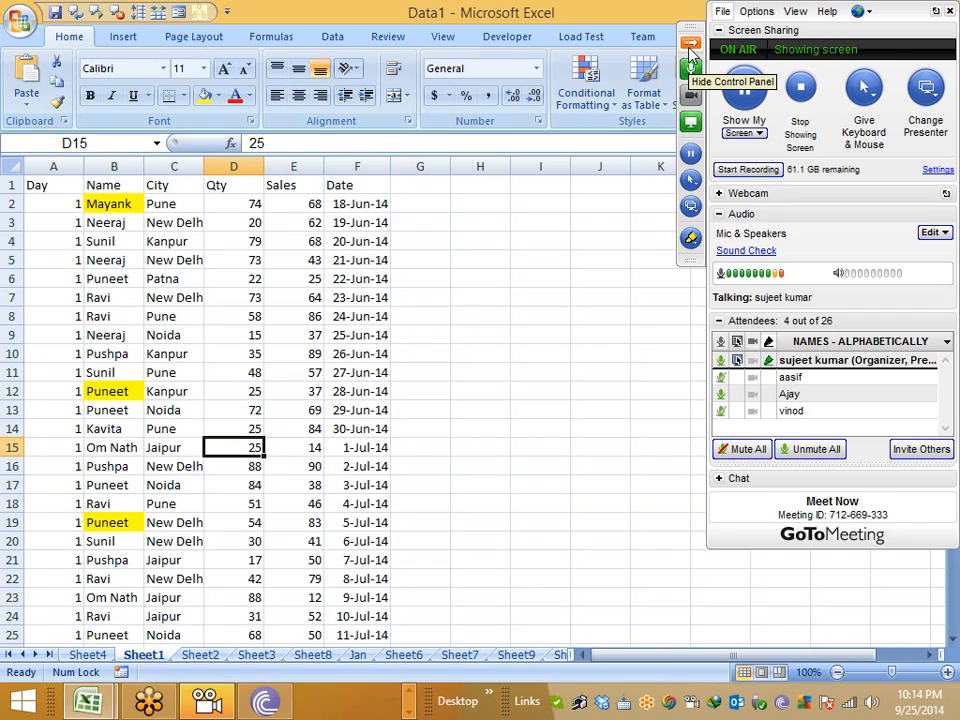
click(689, 47)
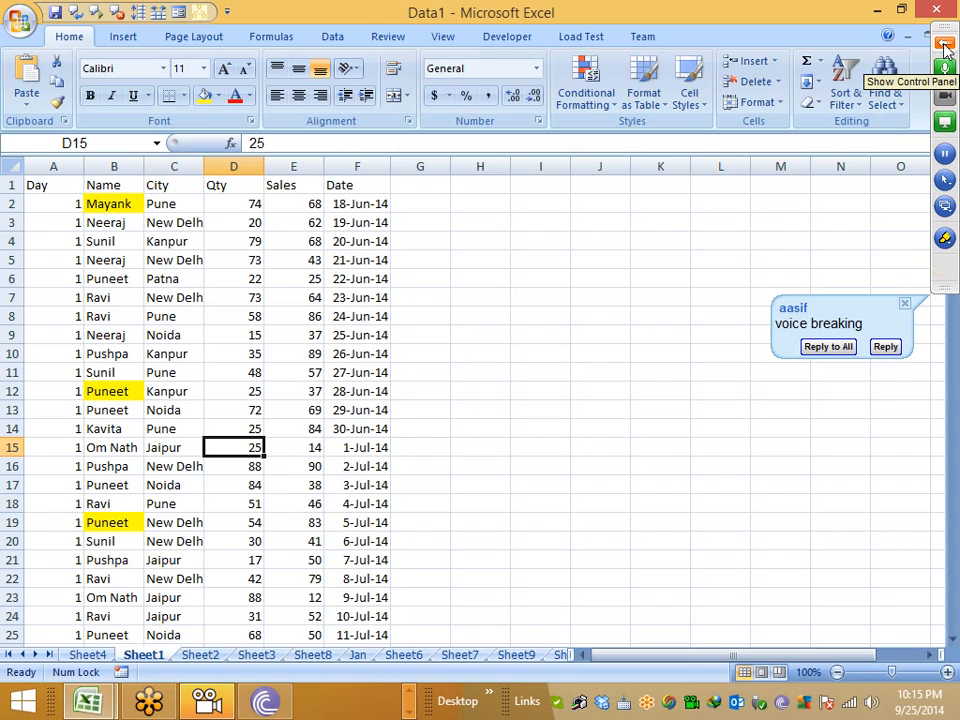
click(603, 702)
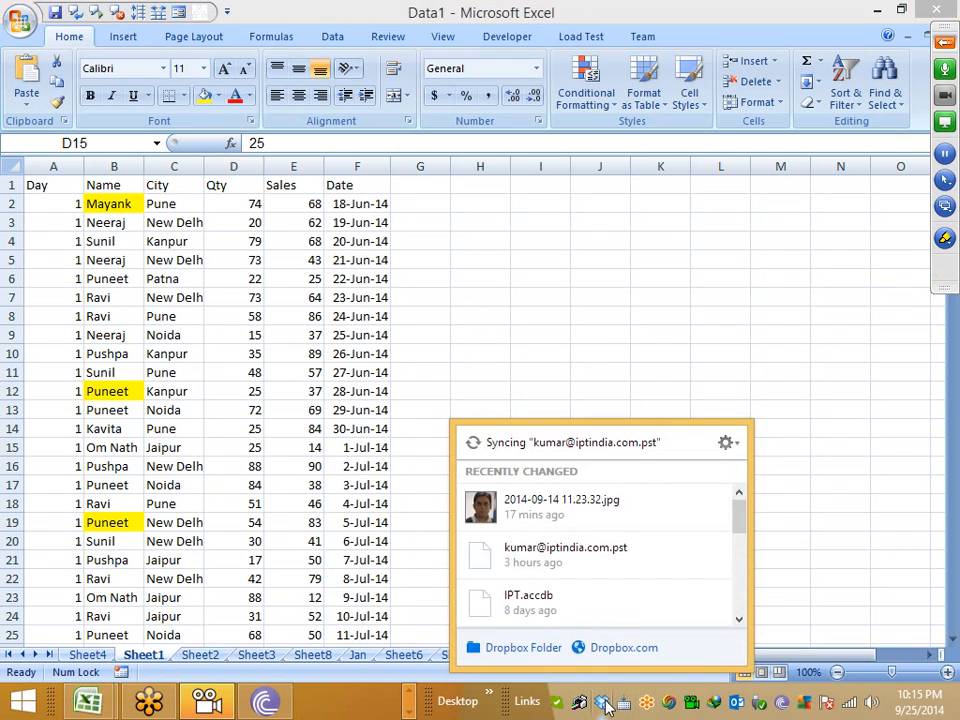
click(727, 443)
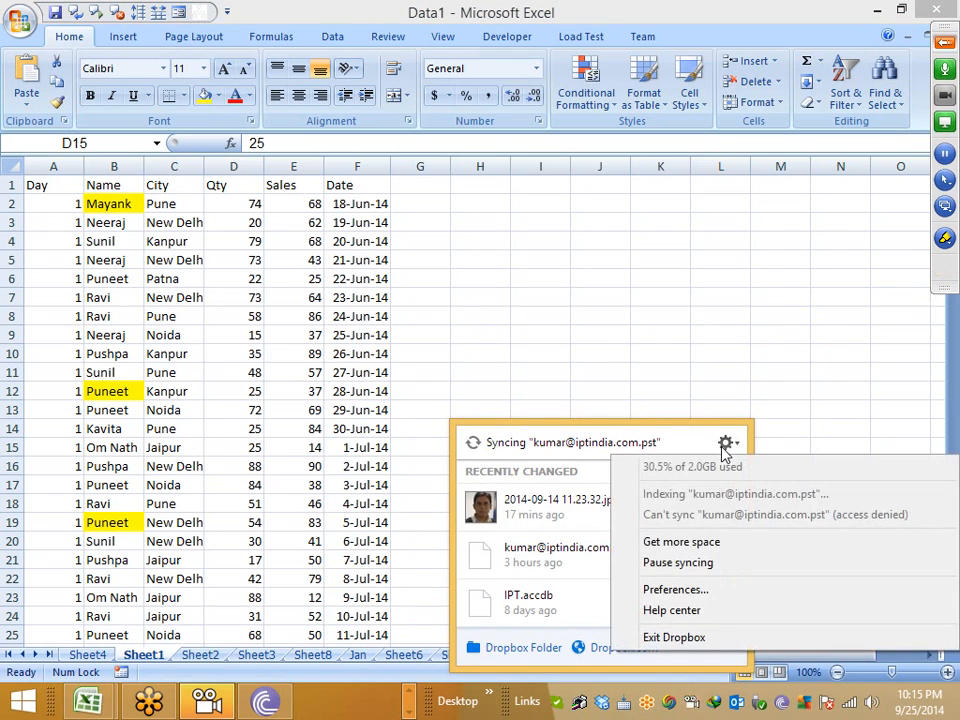
click(722, 638)
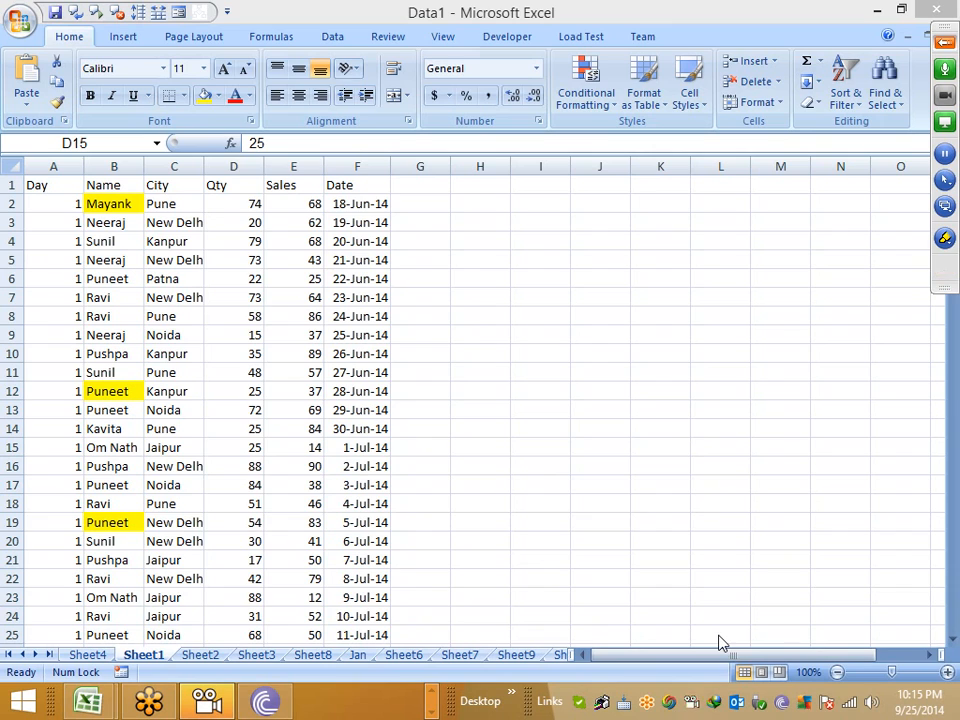
Bring back the meeting control panel and close the BitTorrent window.
click(943, 42)
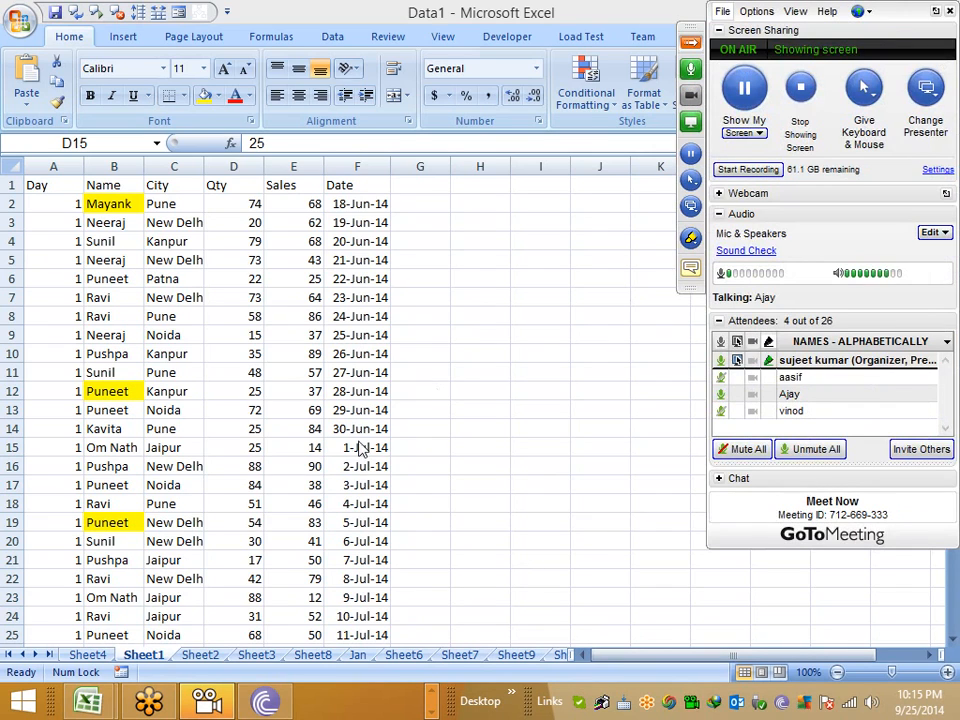
right_click(278, 708)
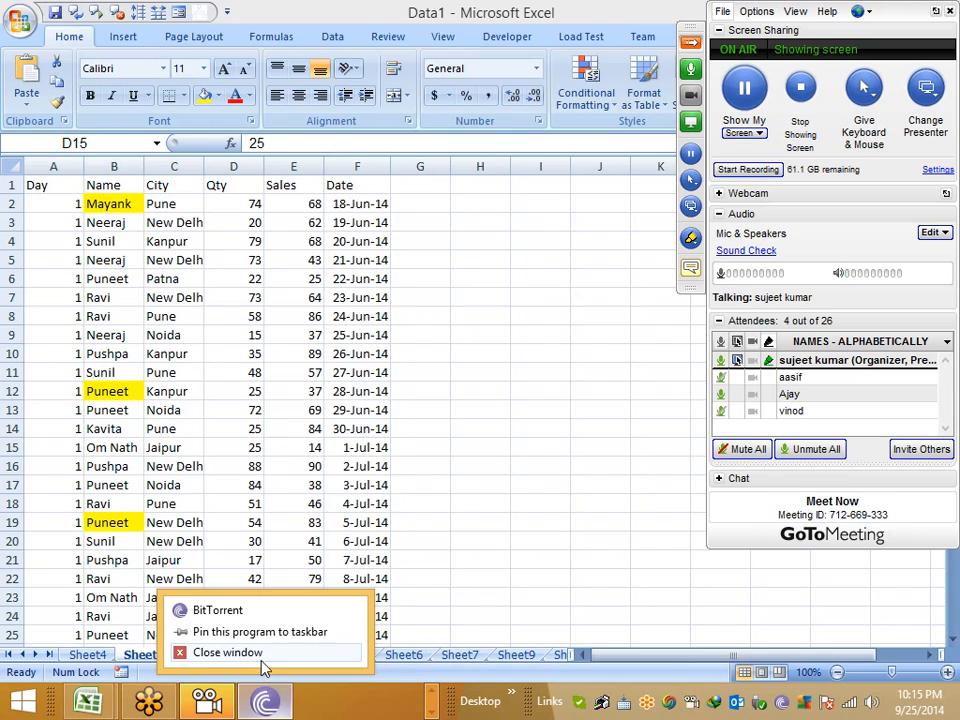
click(228, 652)
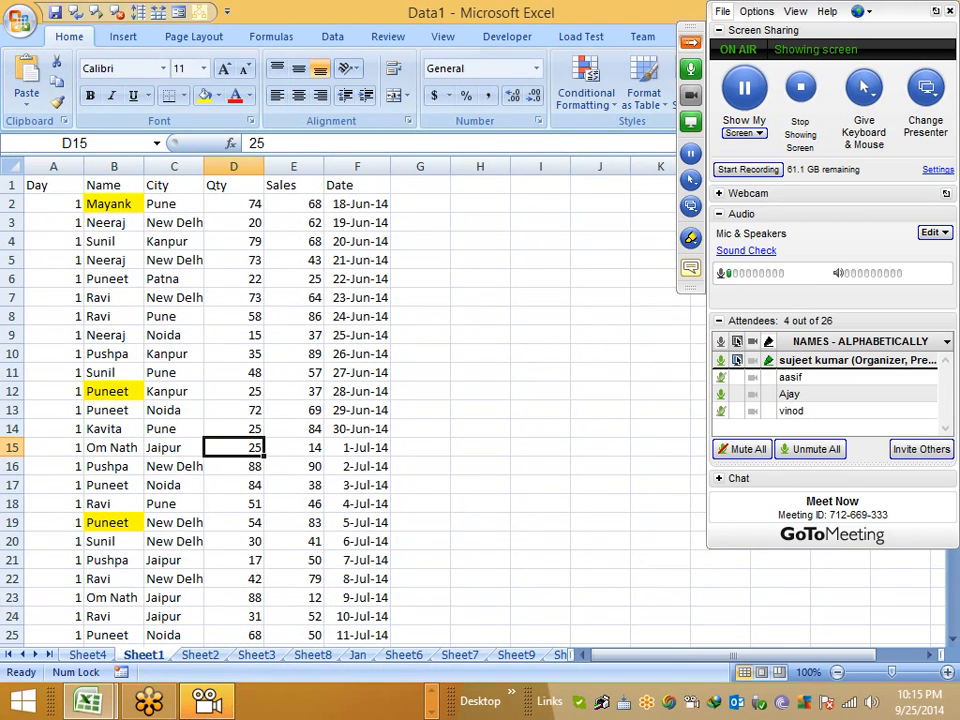
Skip the file Rec#178.avi in the pending copy to the VINAY (G:) drive.
click(205, 703)
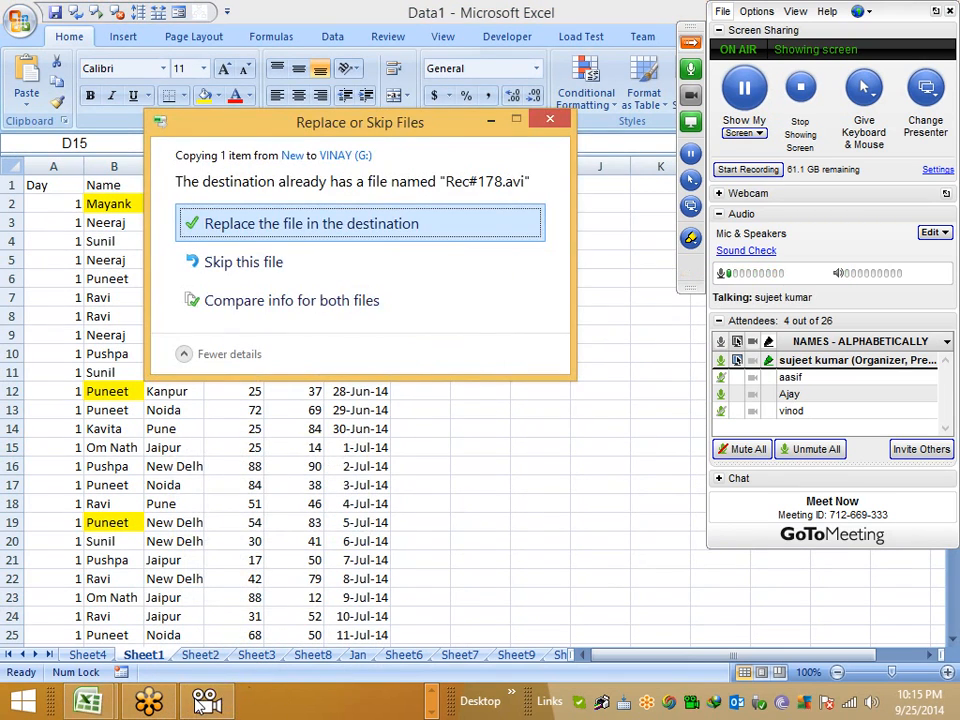
click(246, 262)
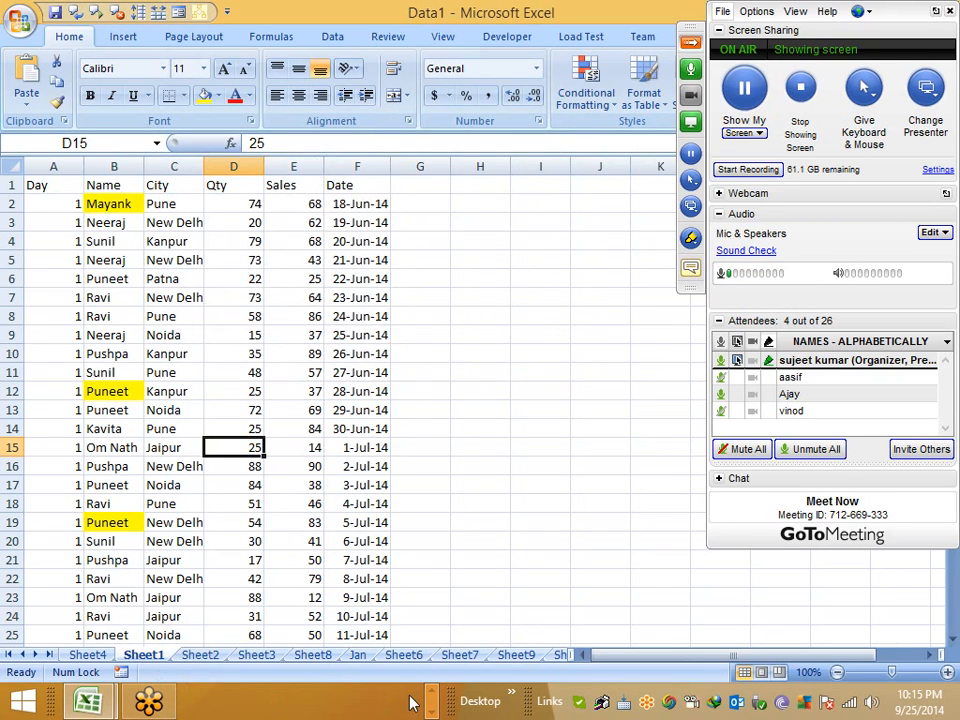
mouse_move(213, 700)
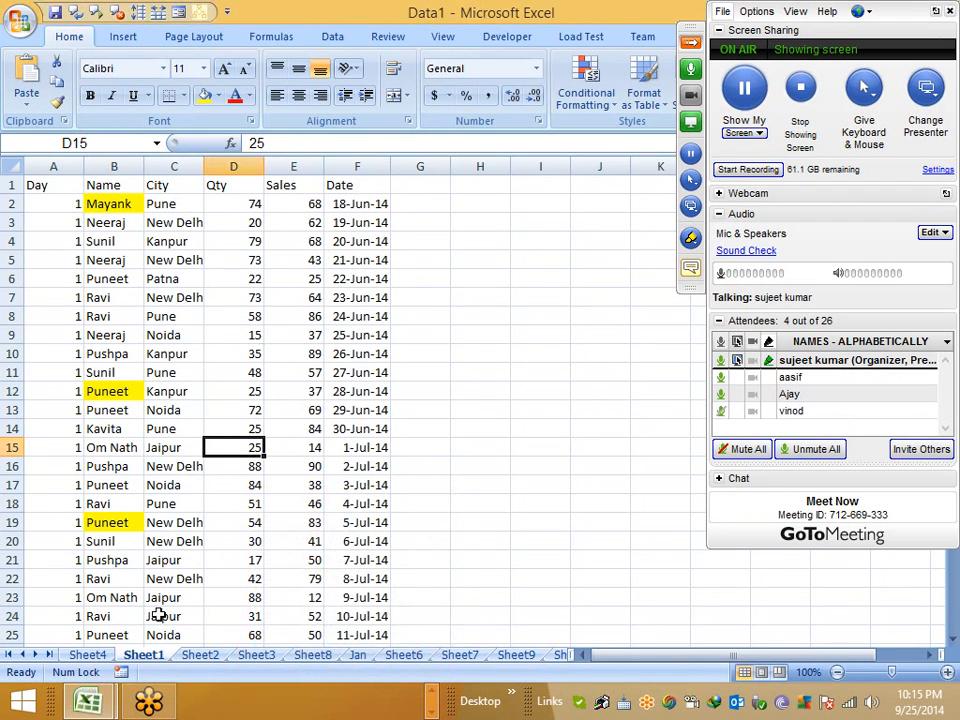
click(298, 409)
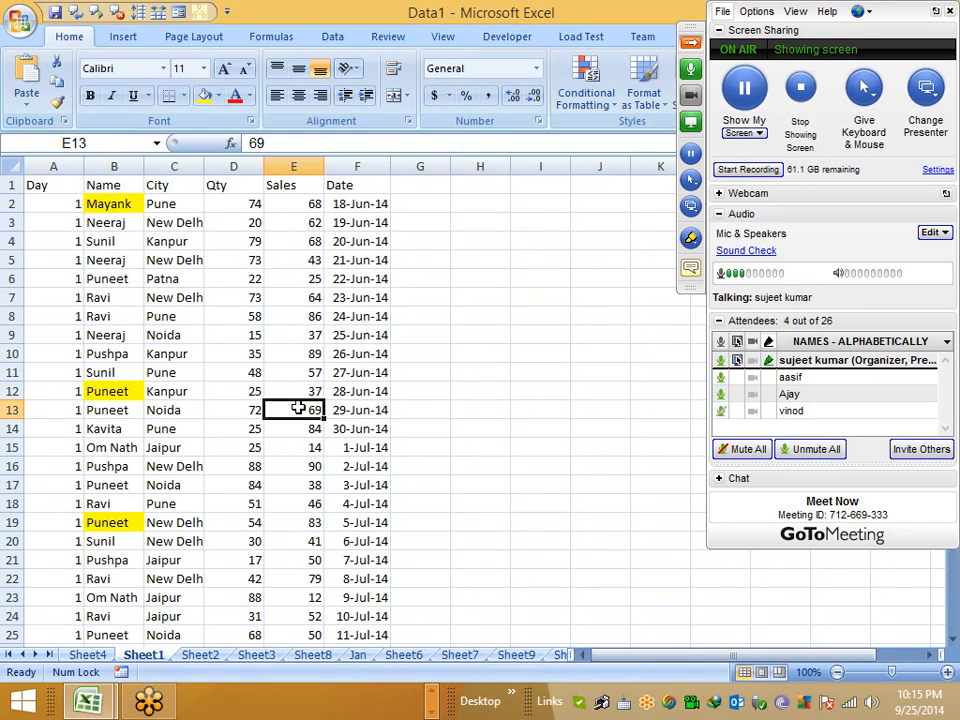
click(230, 334)
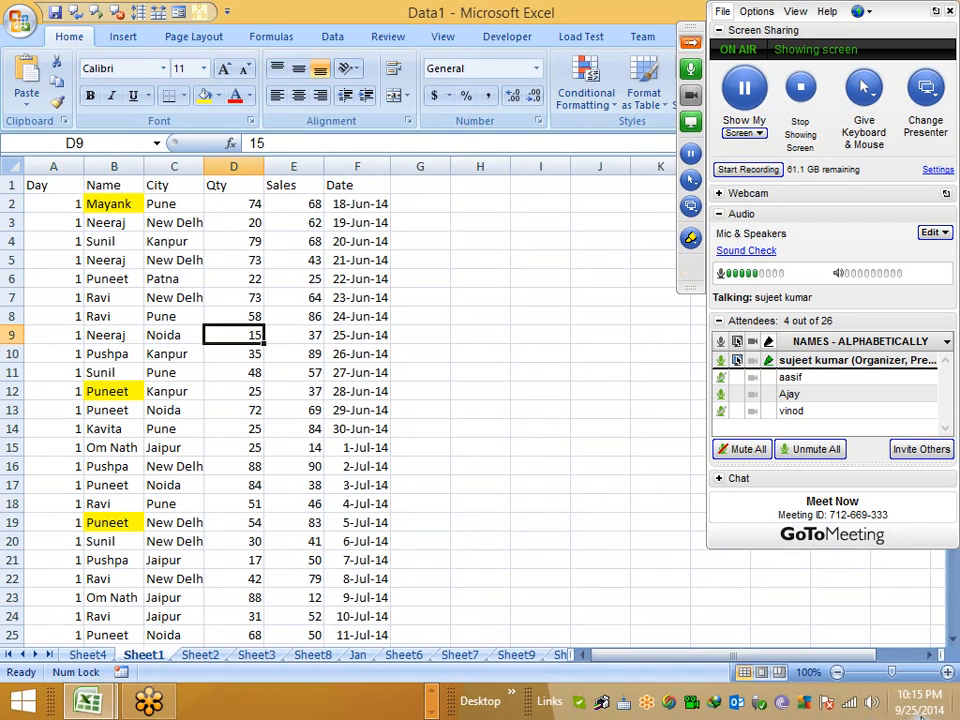
Exit the background BitTorrent program and close the open Firefox, Outlook and Internet Explorer windows.
right_click(788, 705)
click(790, 687)
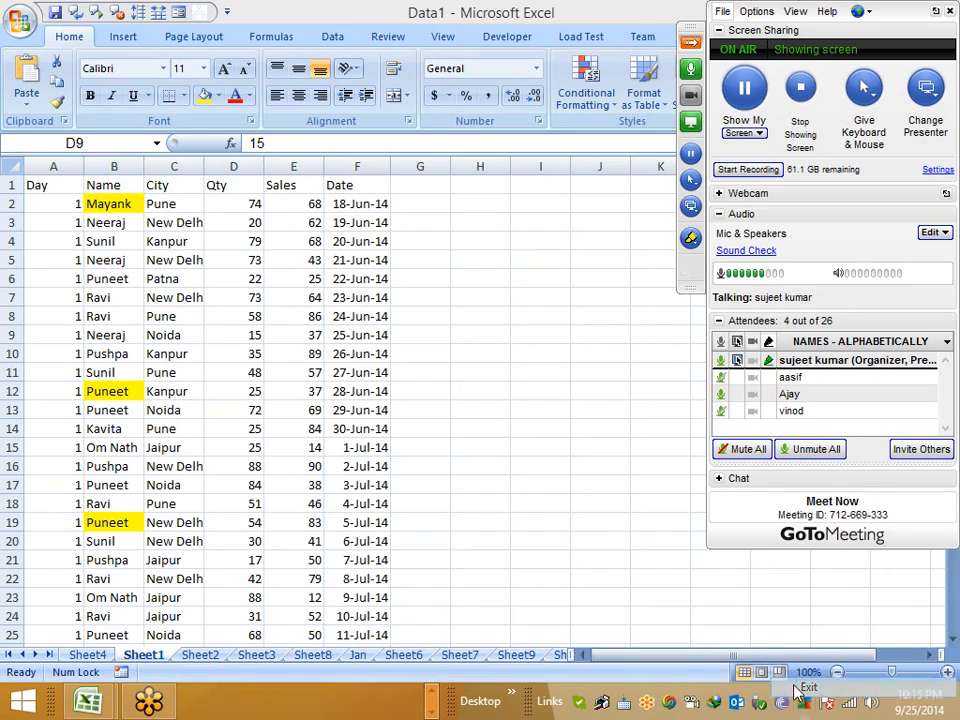
click(537, 357)
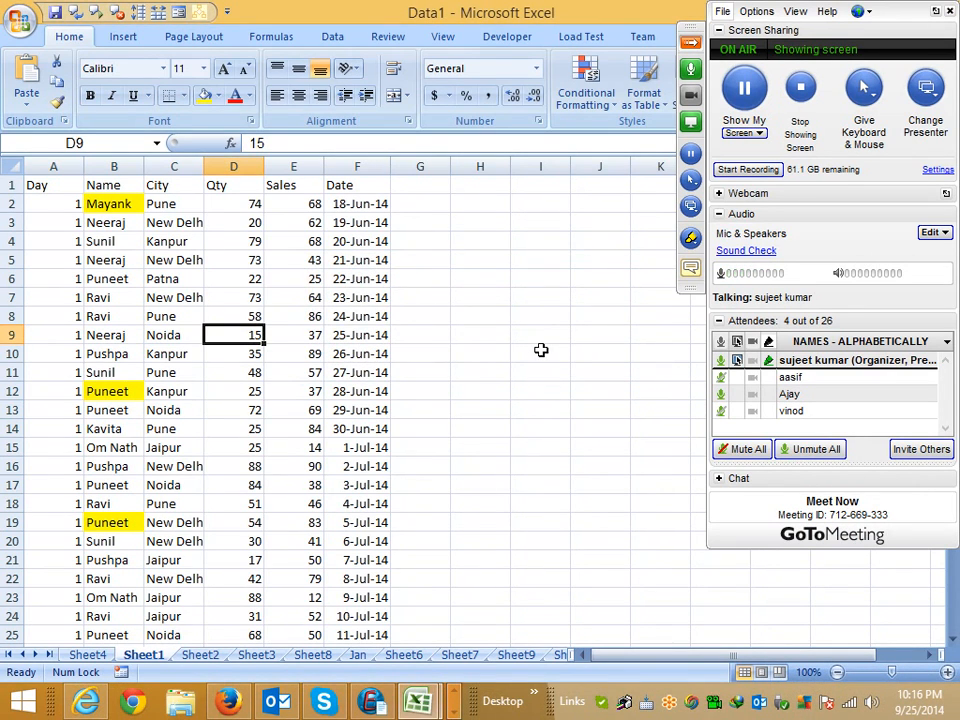
right_click(240, 700)
click(245, 652)
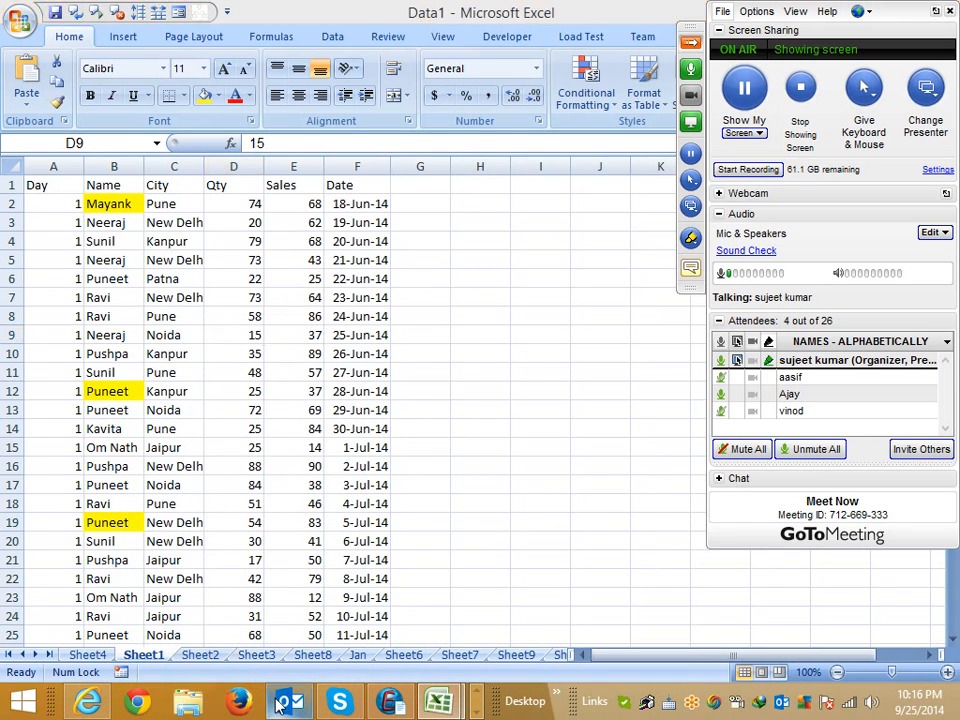
right_click(288, 698)
click(277, 659)
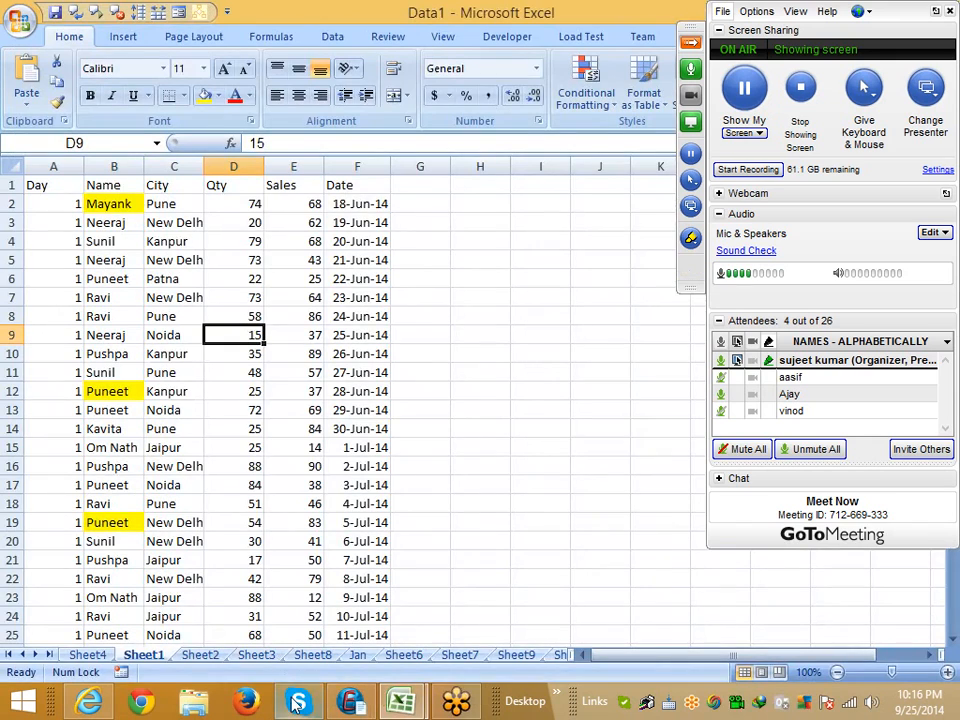
right_click(108, 703)
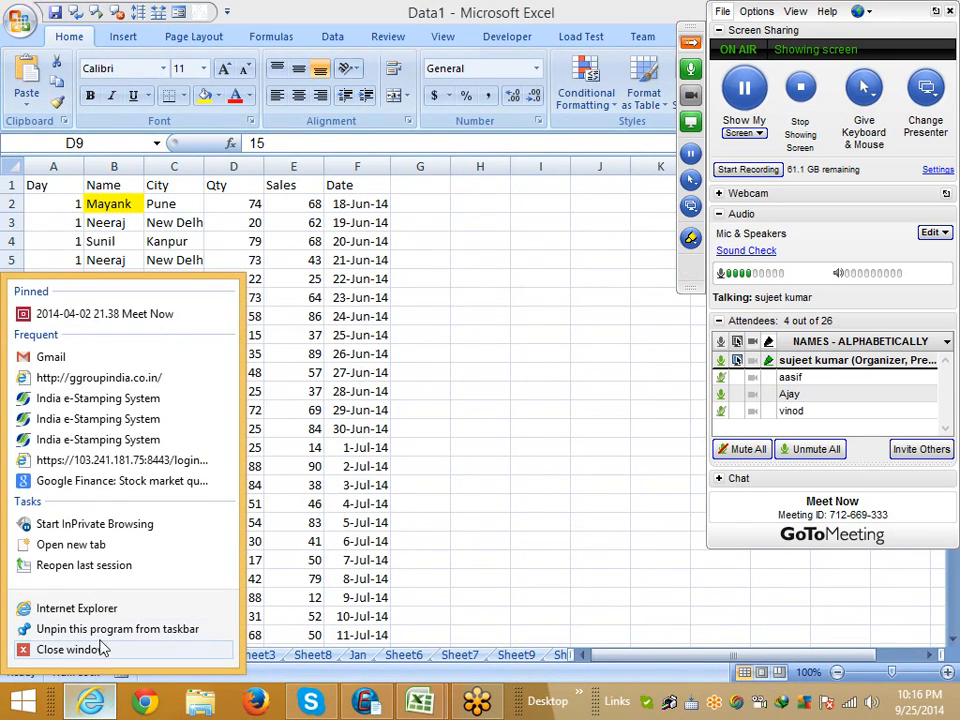
click(103, 652)
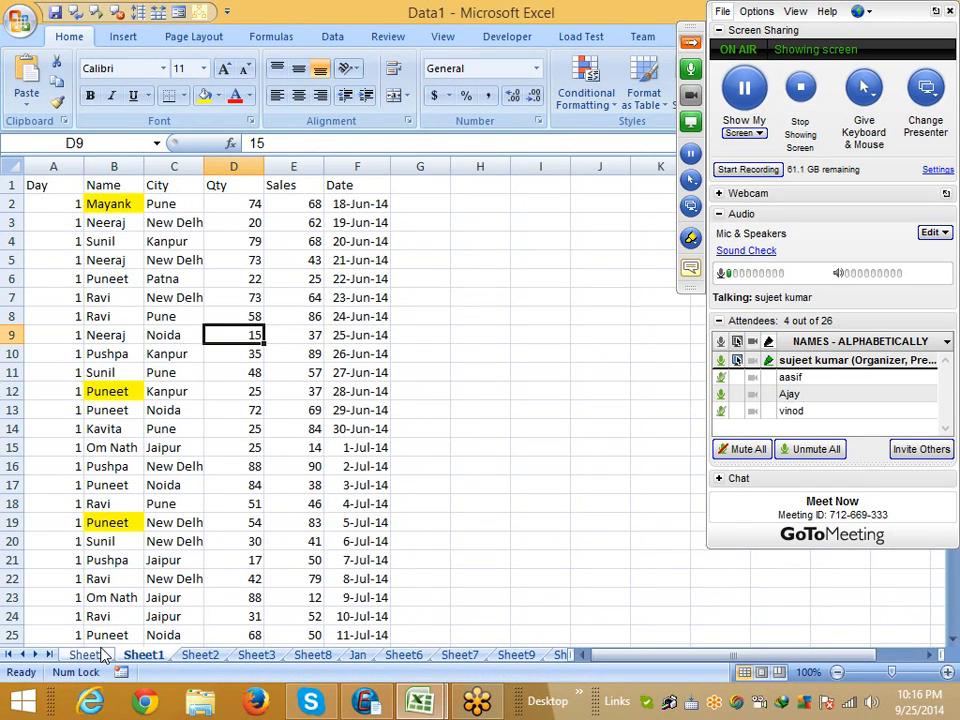
Hide the meeting control panel so the full Sheet1 data area is free.
click(331, 484)
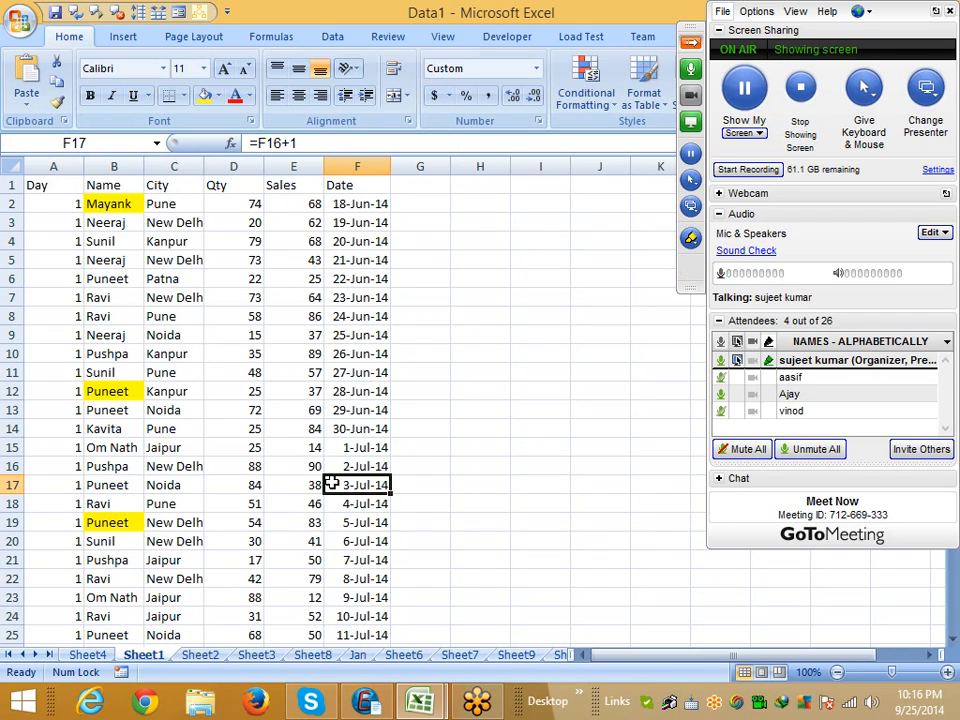
key(Up)
key(ctrl+Up)
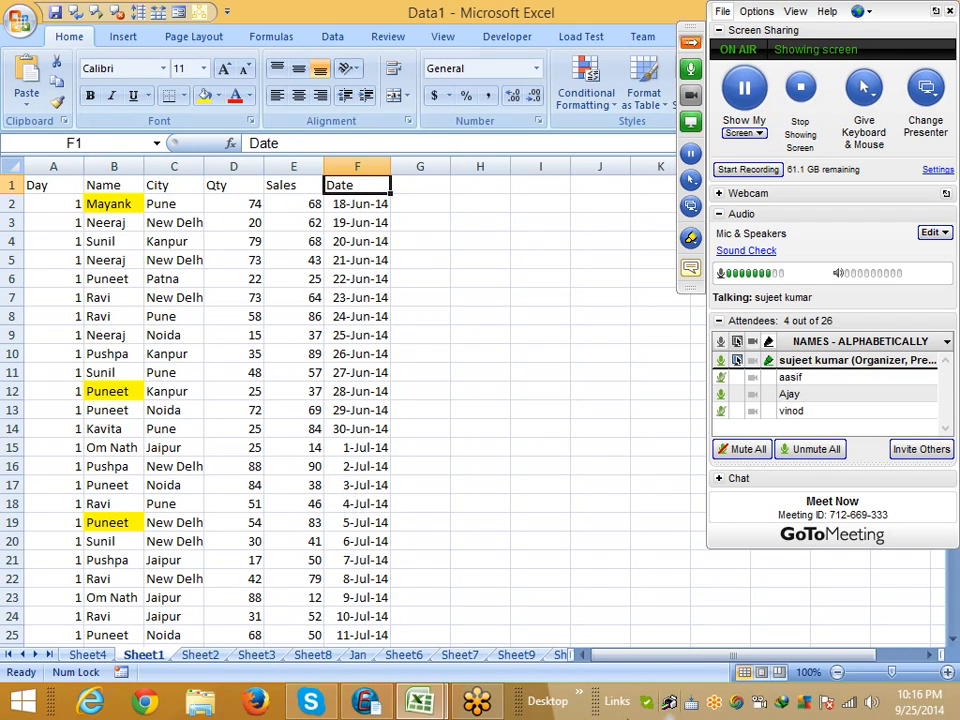
click(691, 42)
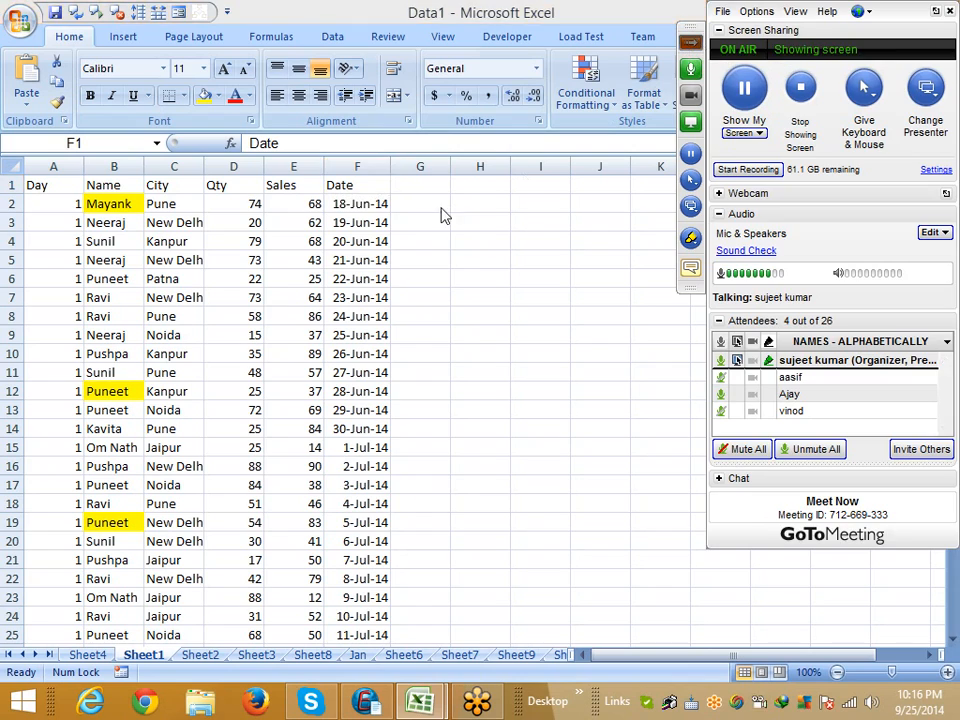
click(295, 238)
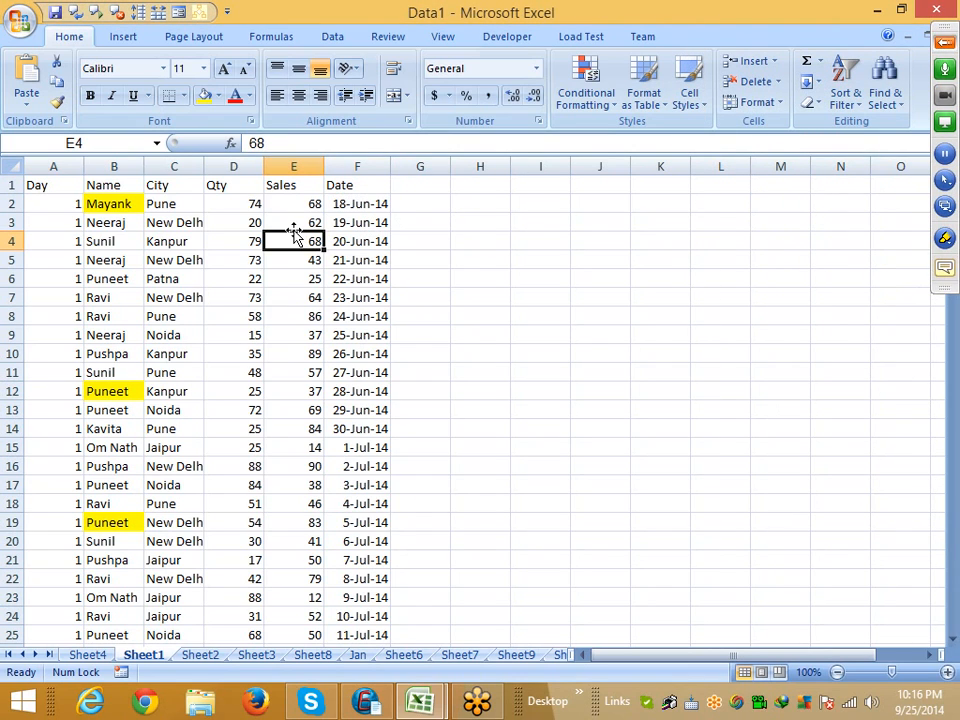
Set up a Greater Than conditional formatting rule with the threshold 60 on the entire Qty column.
click(292, 167)
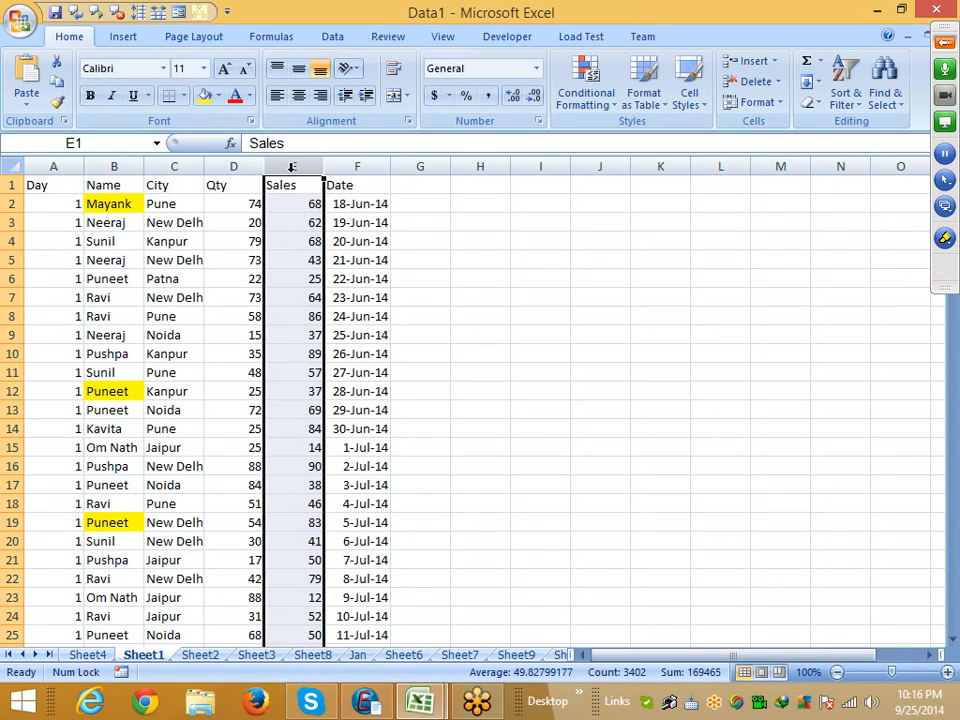
key(Right)
key(ctrl+space)
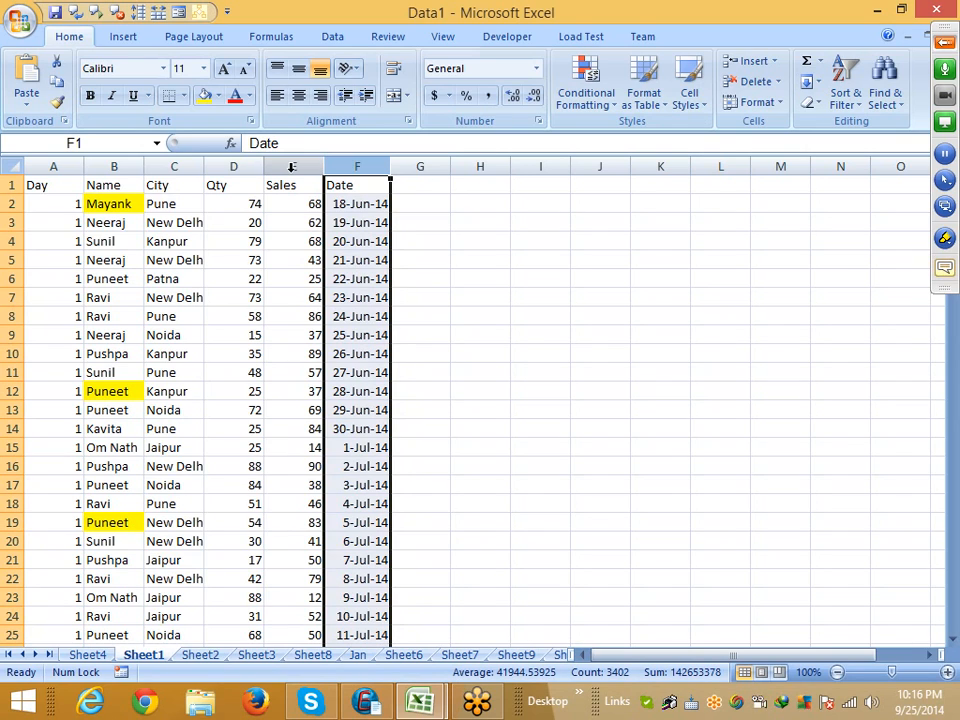
key(Left)
key(Left)
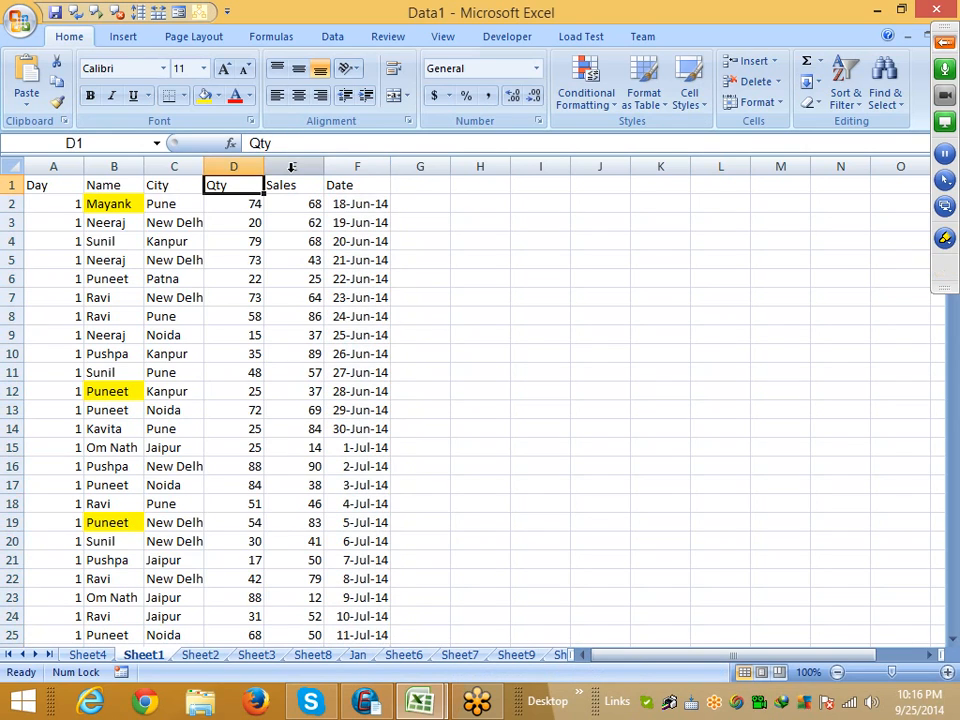
key(ctrl+space)
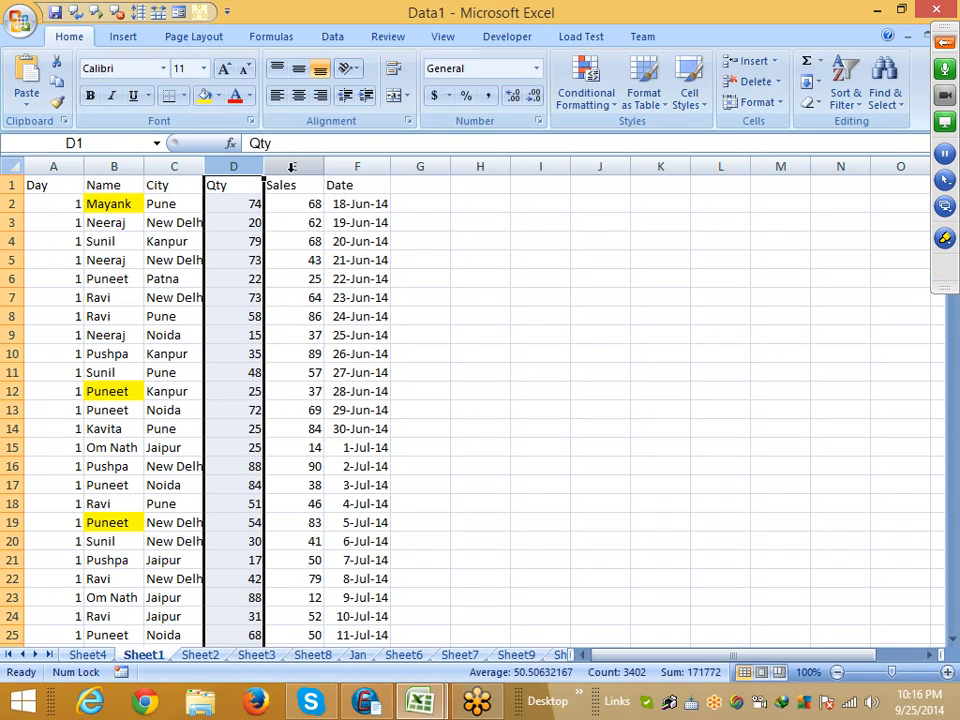
click(579, 95)
mouse_move(601, 135)
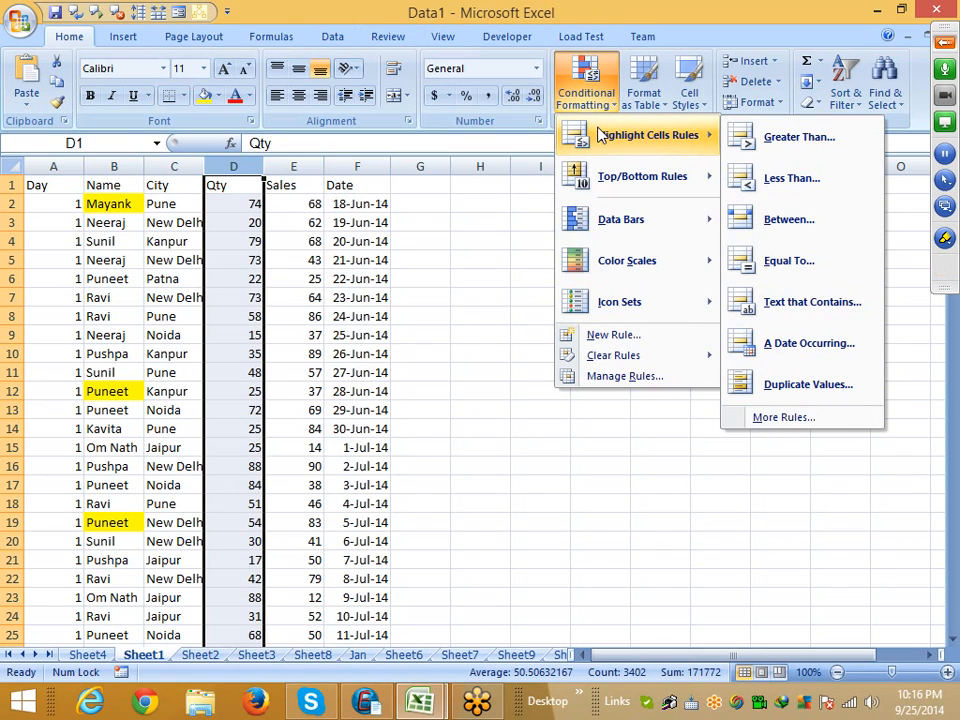
click(795, 149)
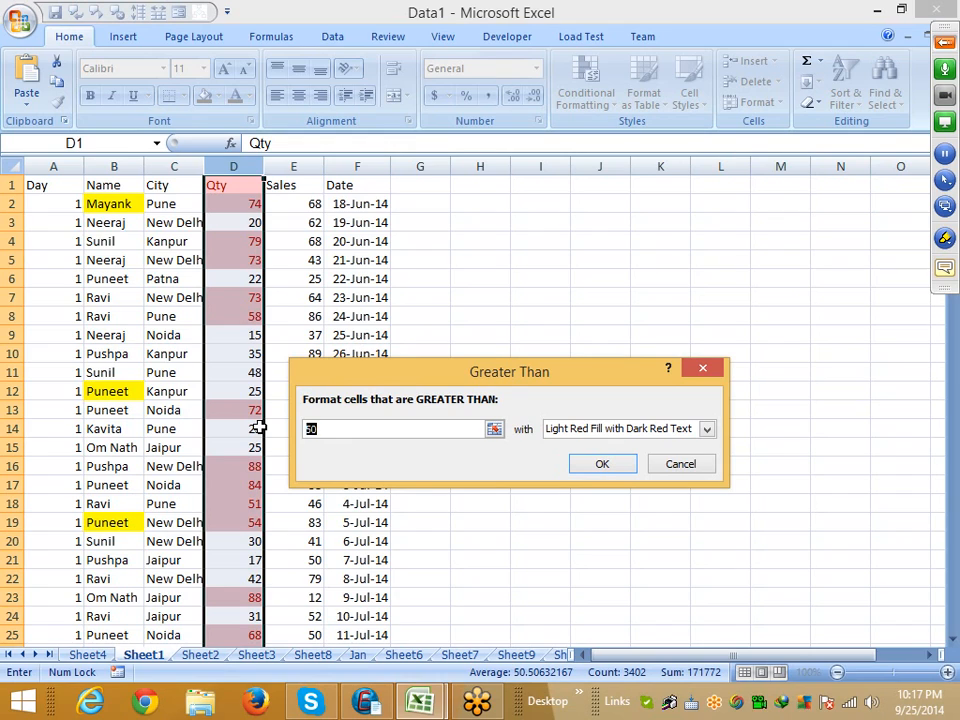
text(60)
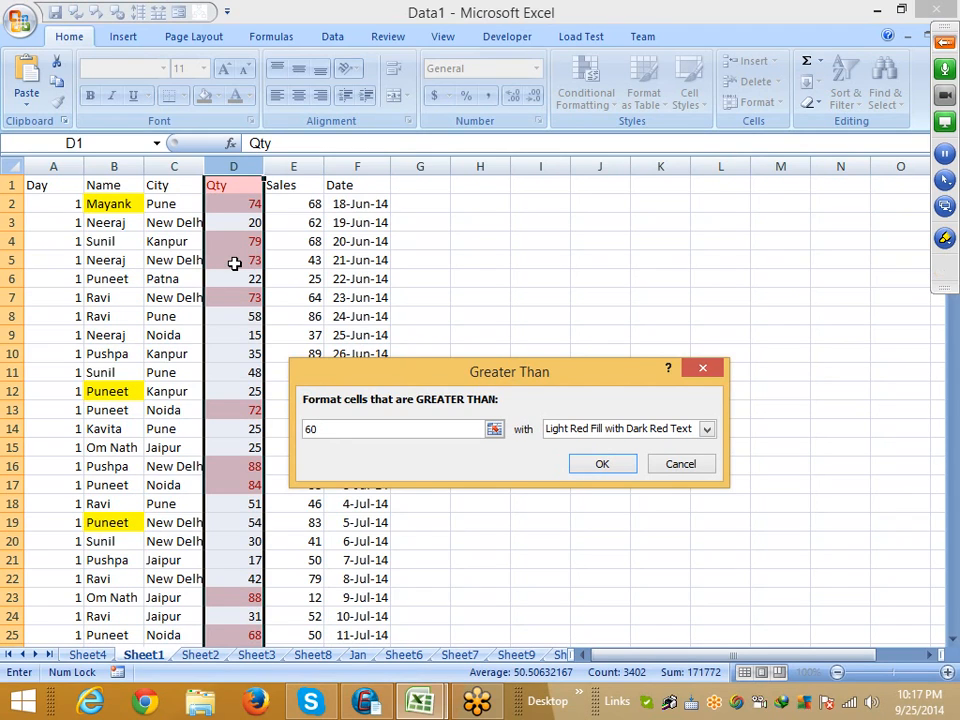
Try the Yellow Fill with Dark Yellow Text and Green Fill with Dark Green Text presets on the Greater Than rule.
click(561, 429)
click(590, 458)
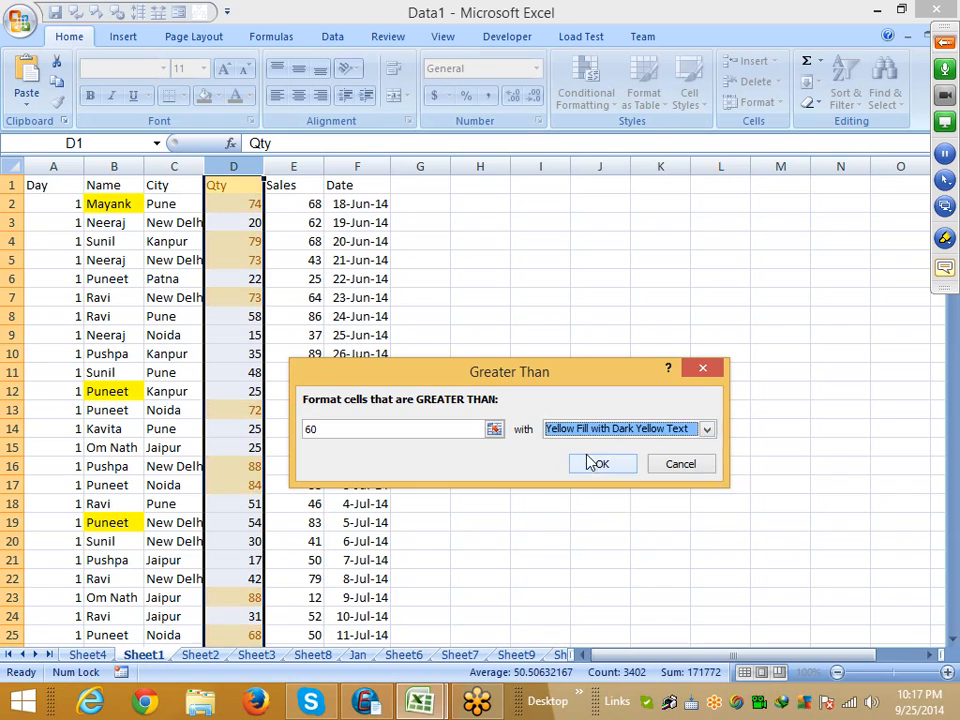
click(583, 430)
click(580, 470)
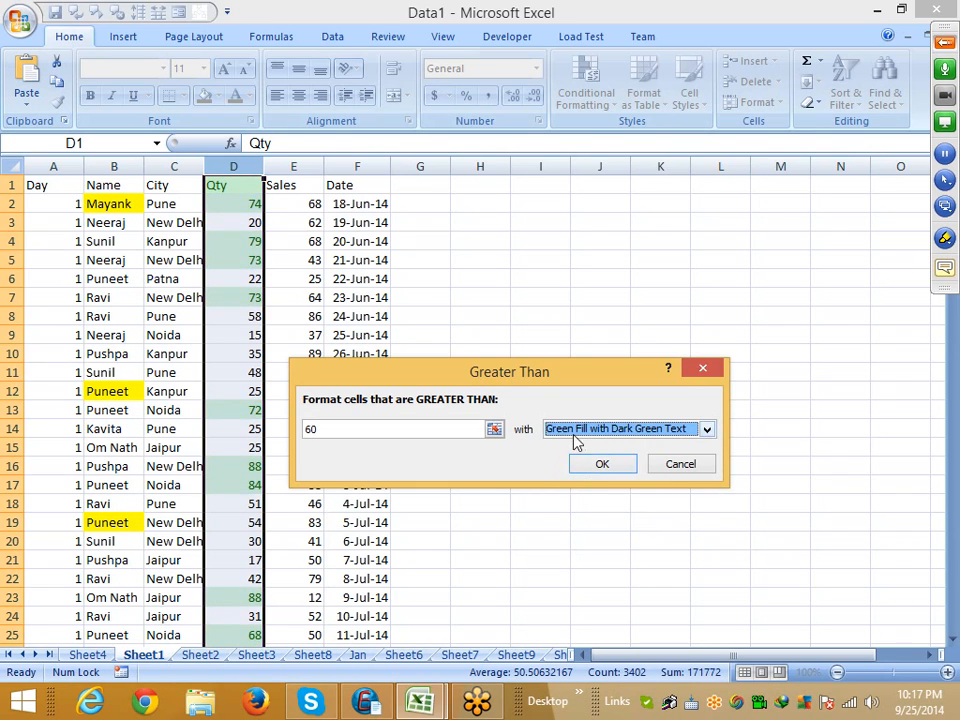
click(604, 432)
click(576, 472)
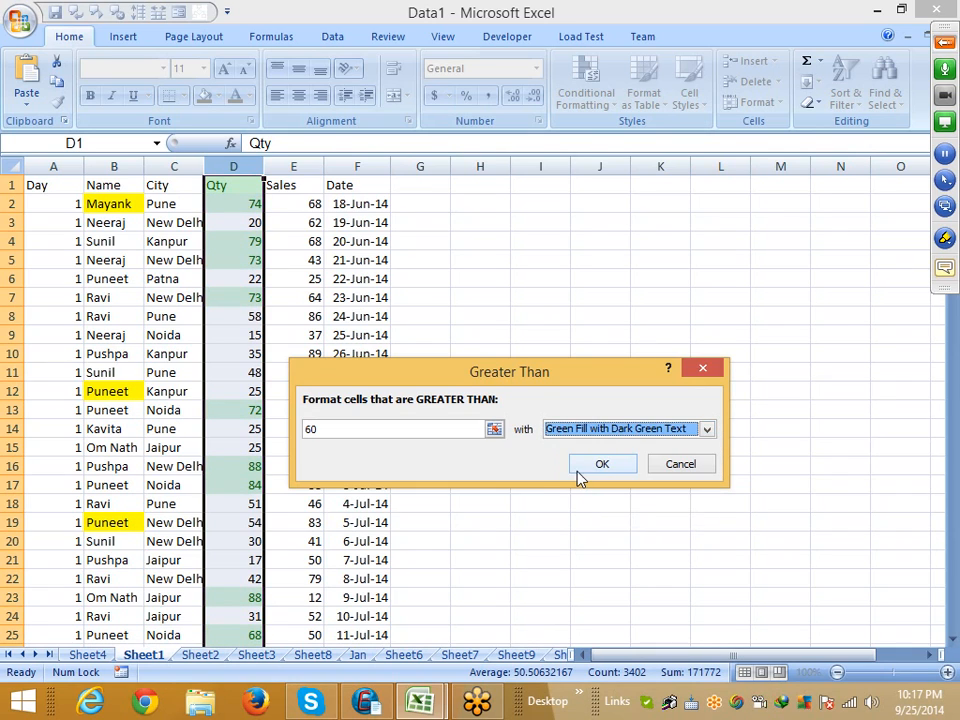
click(556, 430)
click(565, 469)
Try the Light Red Fill, Red Text and Red Border presets on the rule, ending on Green Fill with Dark Green Text.
click(565, 430)
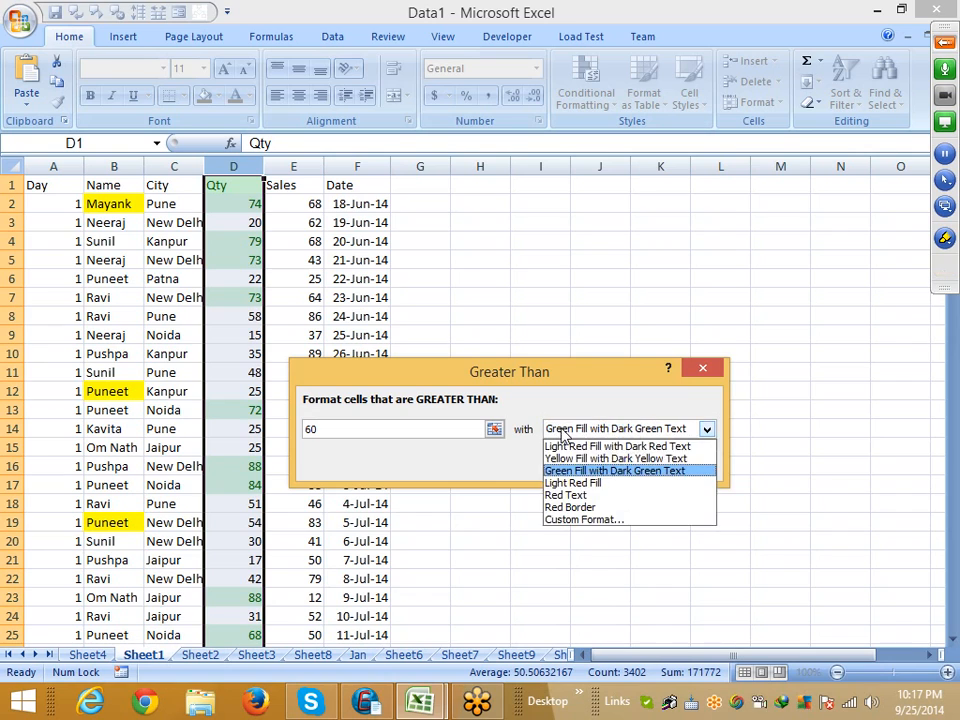
click(568, 482)
click(567, 433)
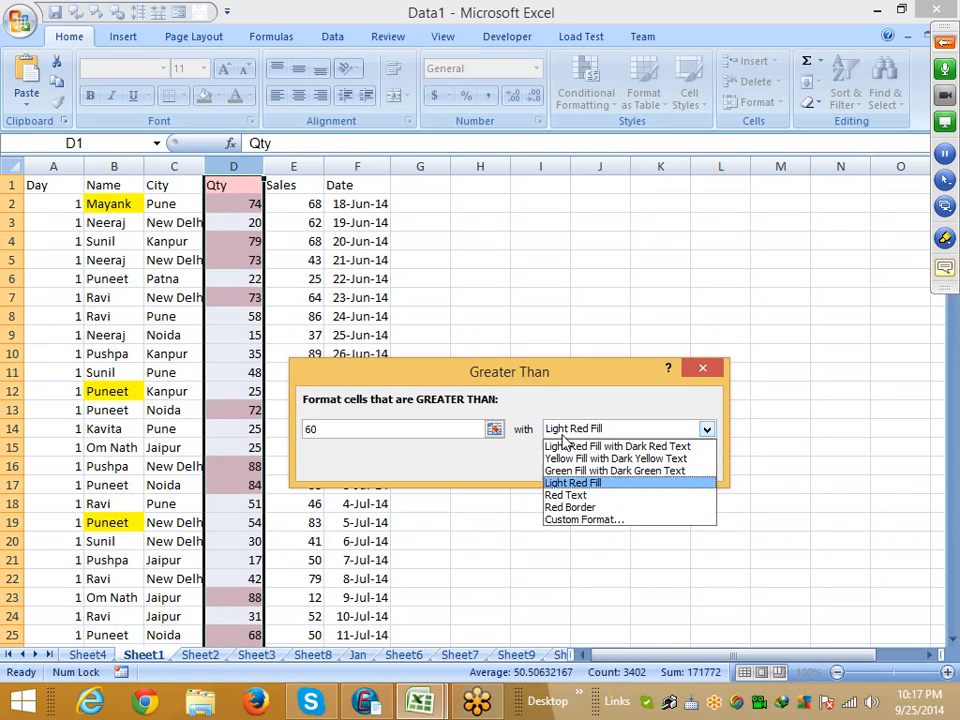
click(565, 484)
click(558, 434)
click(563, 495)
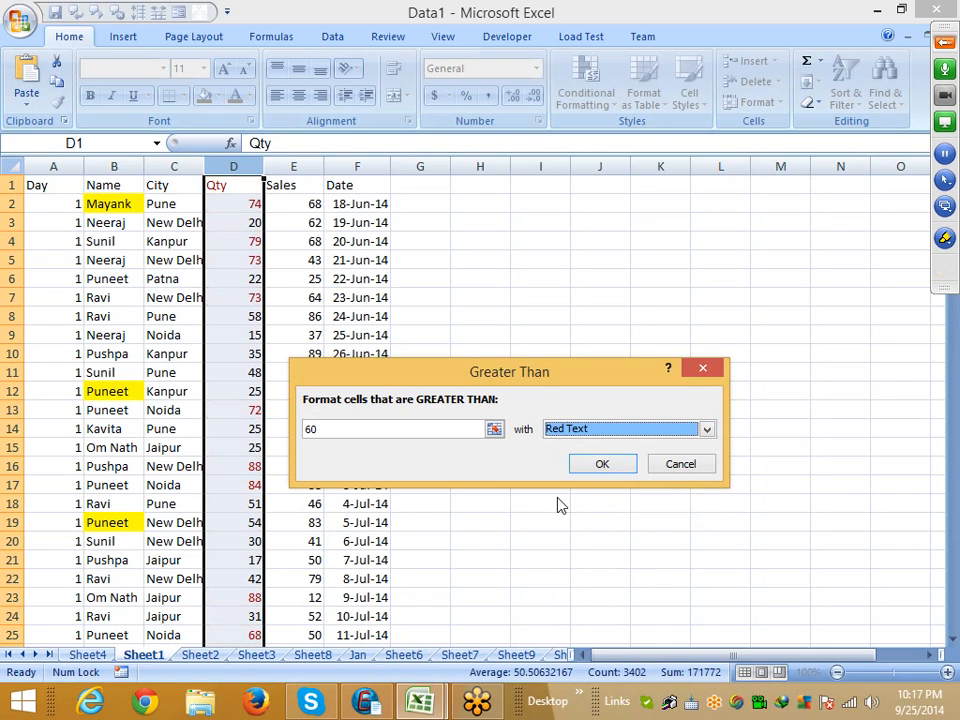
click(565, 430)
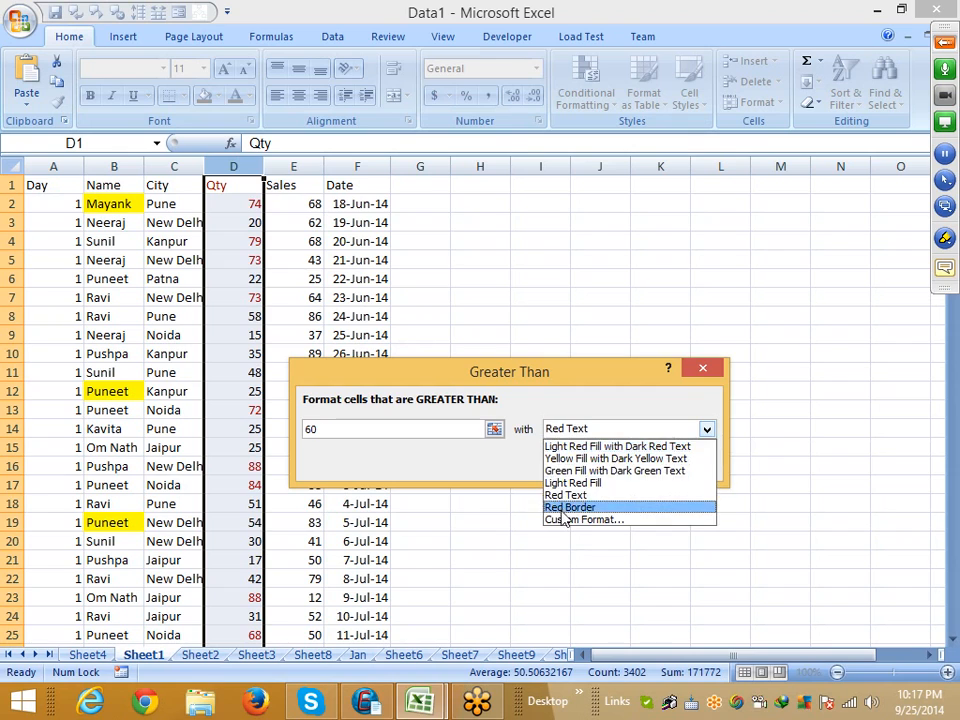
click(563, 512)
click(563, 432)
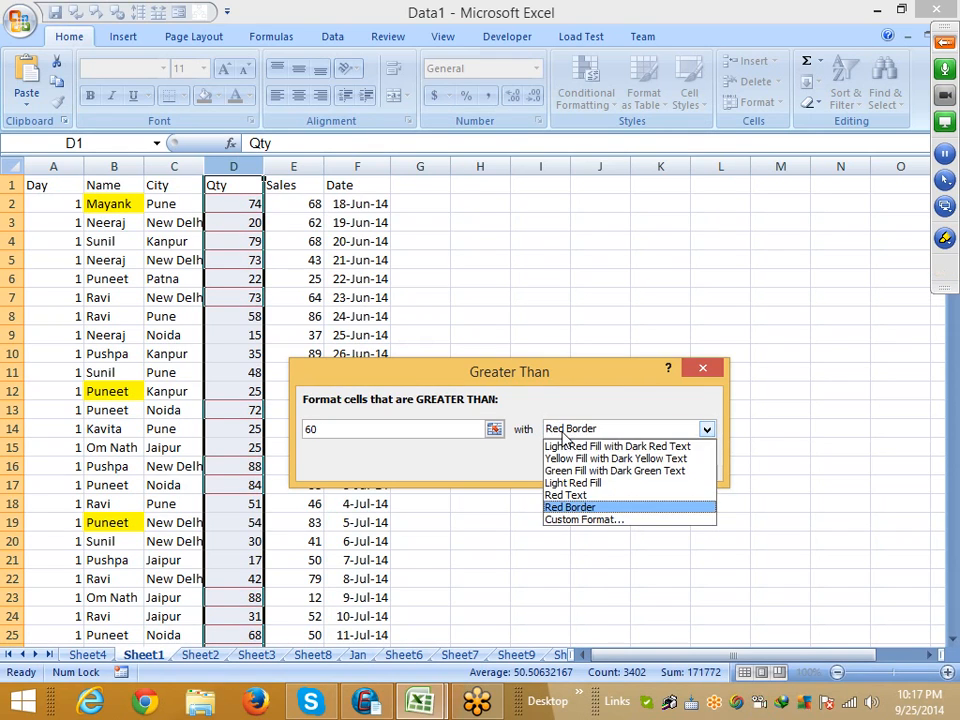
click(563, 470)
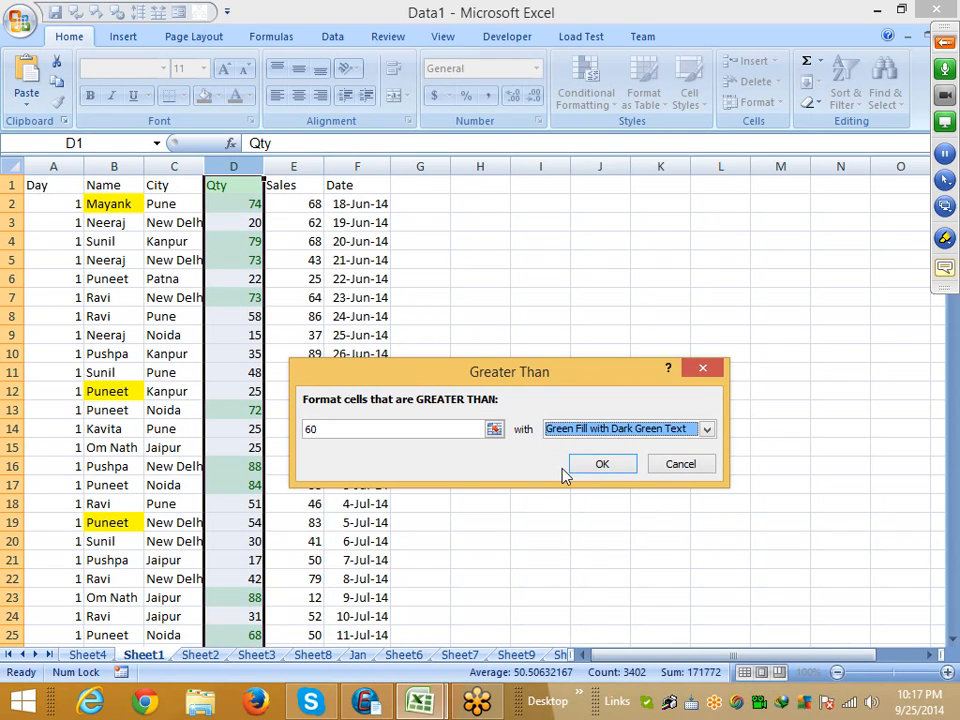
click(577, 429)
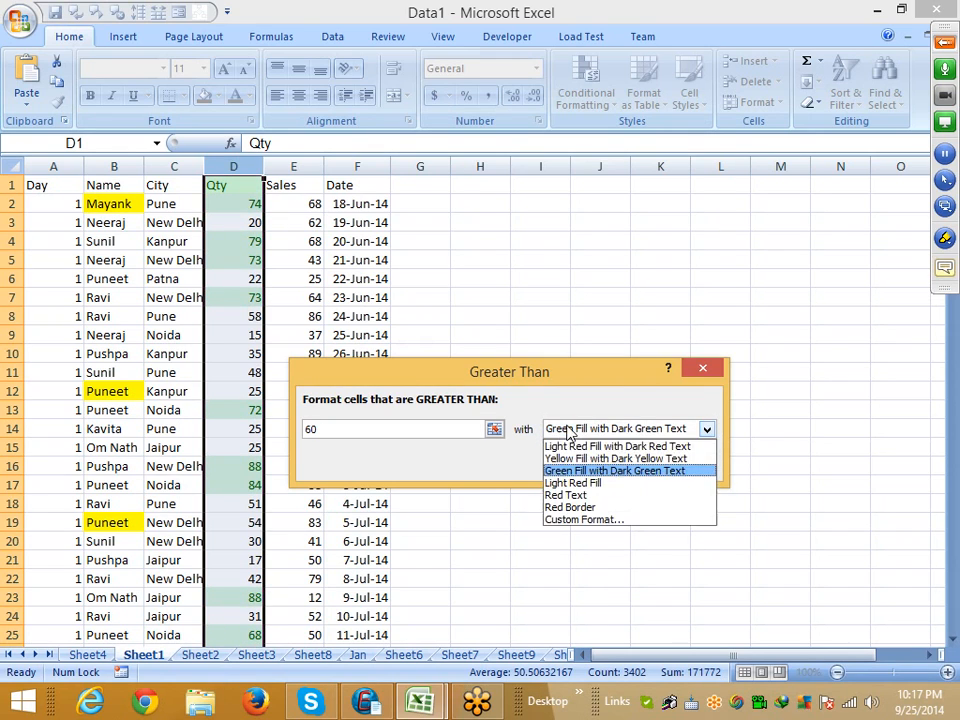
click(577, 520)
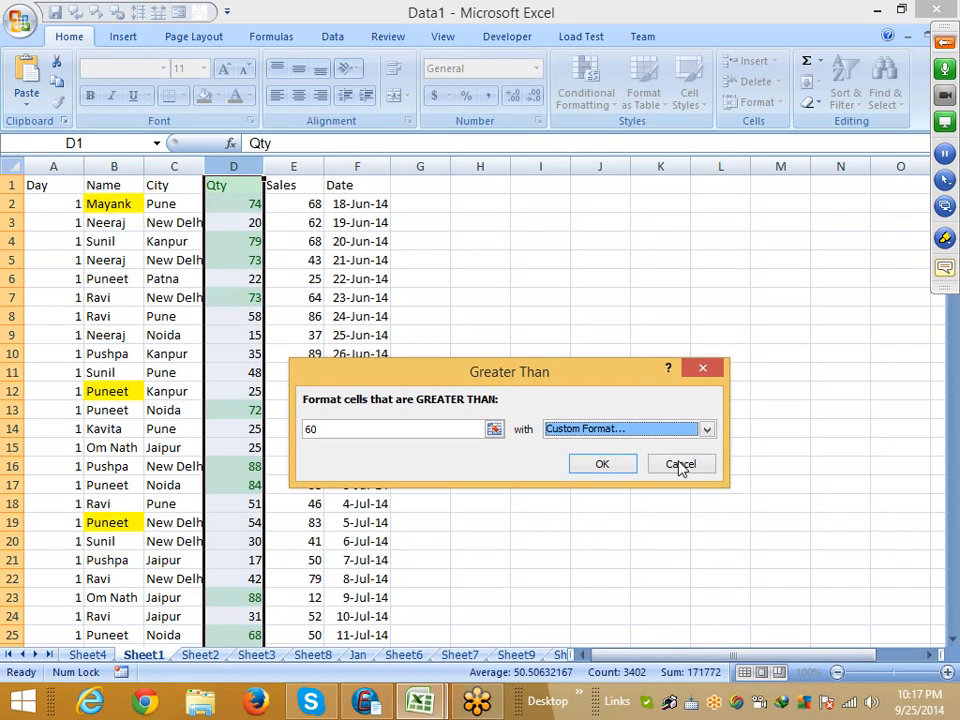
double_click(625, 436)
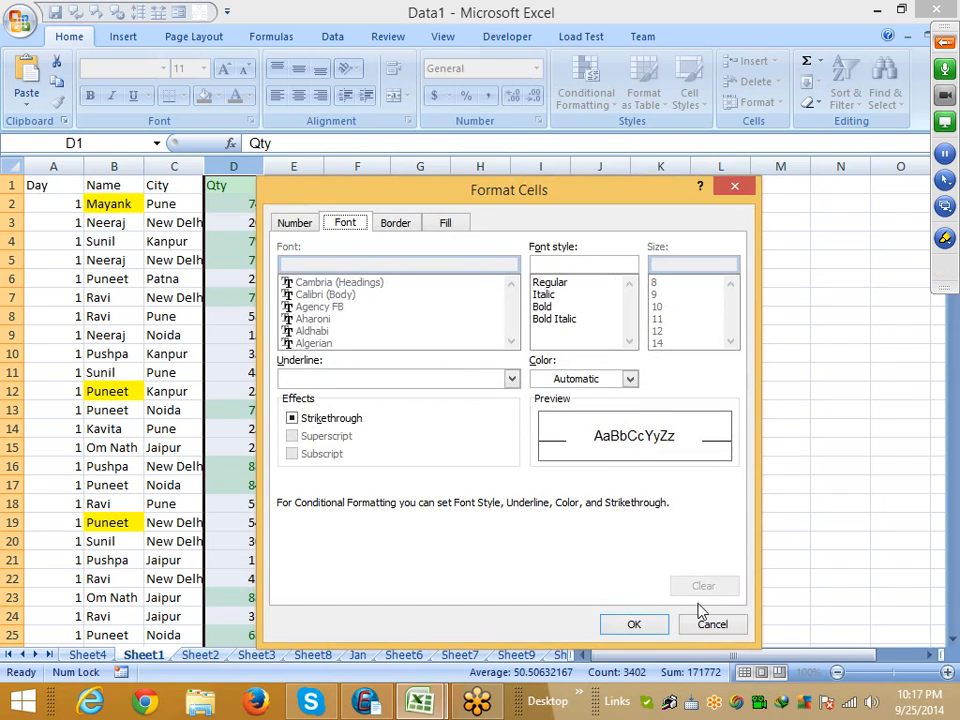
click(706, 622)
Try a custom format with a solid blue background fill on the Greater Than rule, and cancel the rule.
click(706, 429)
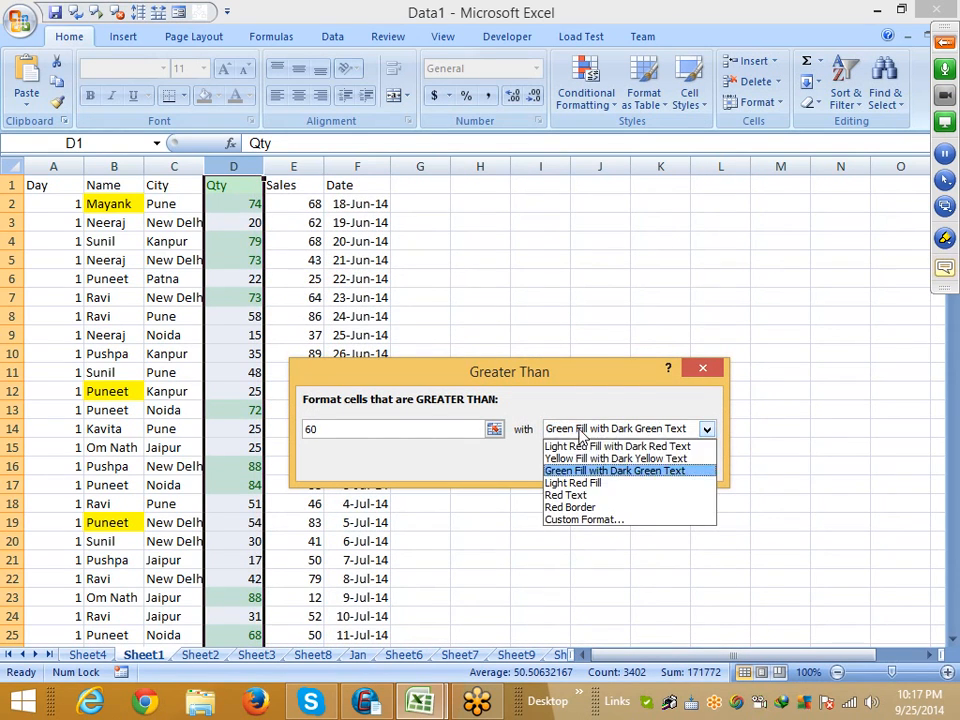
click(585, 520)
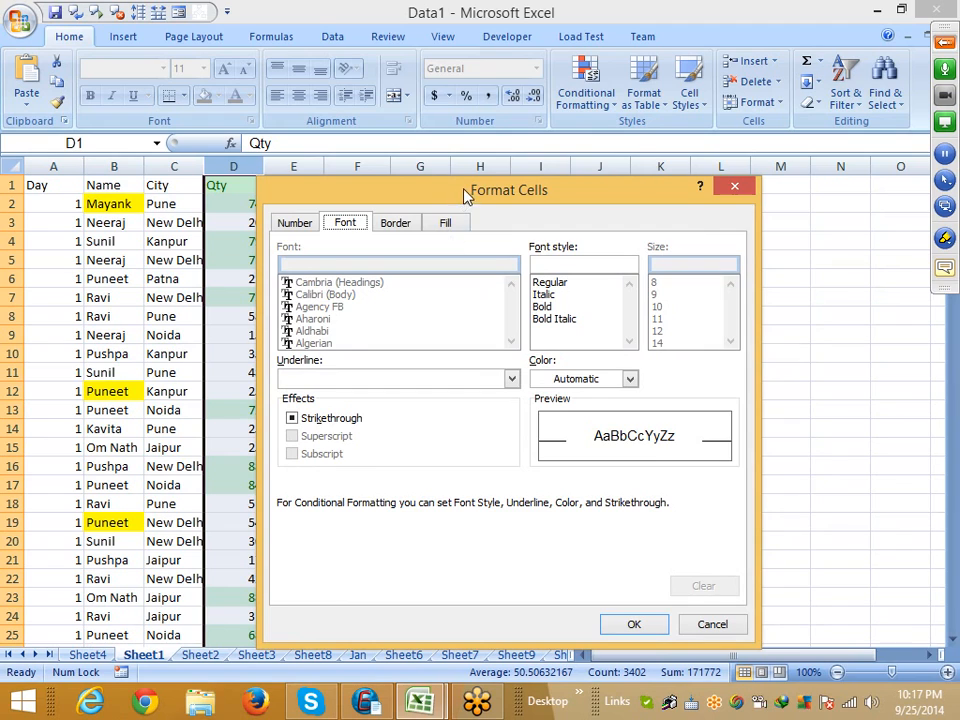
drag(465, 193, 555, 186)
click(540, 216)
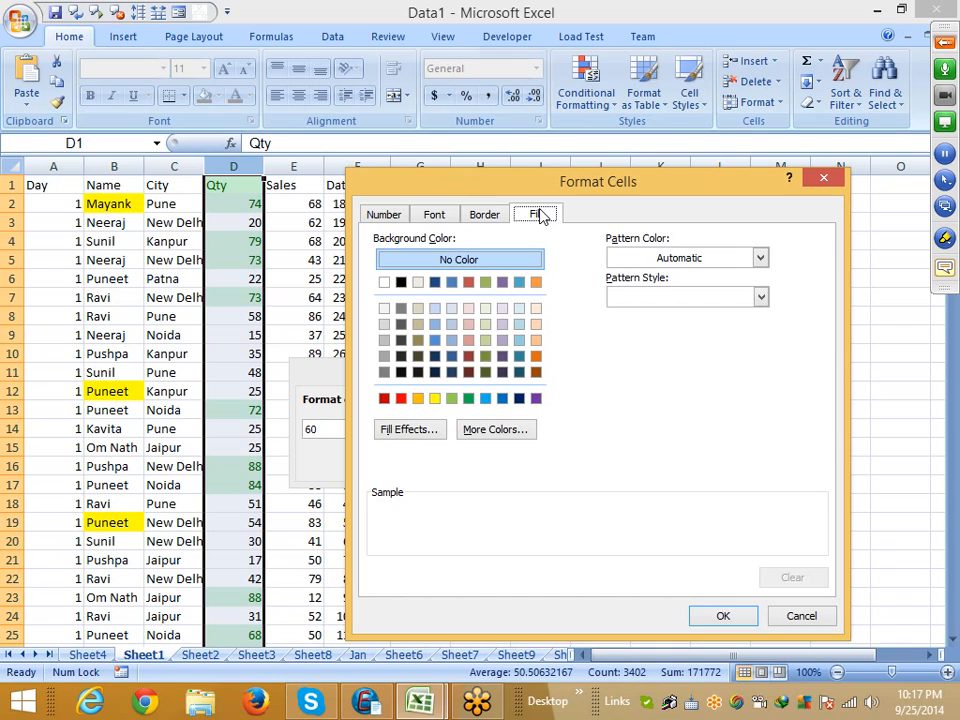
click(467, 398)
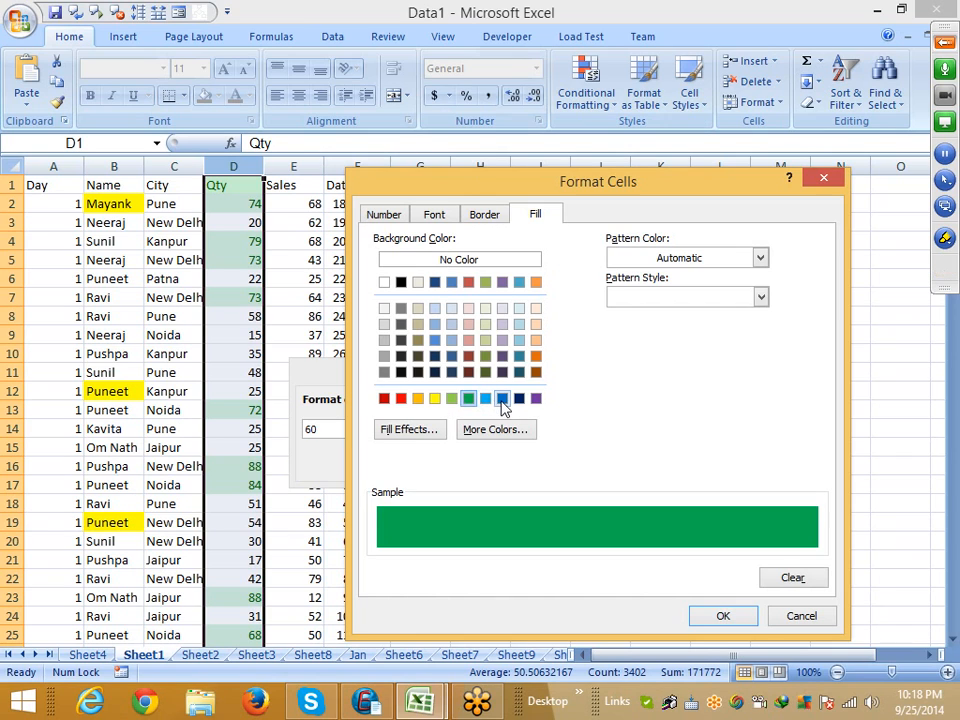
click(502, 399)
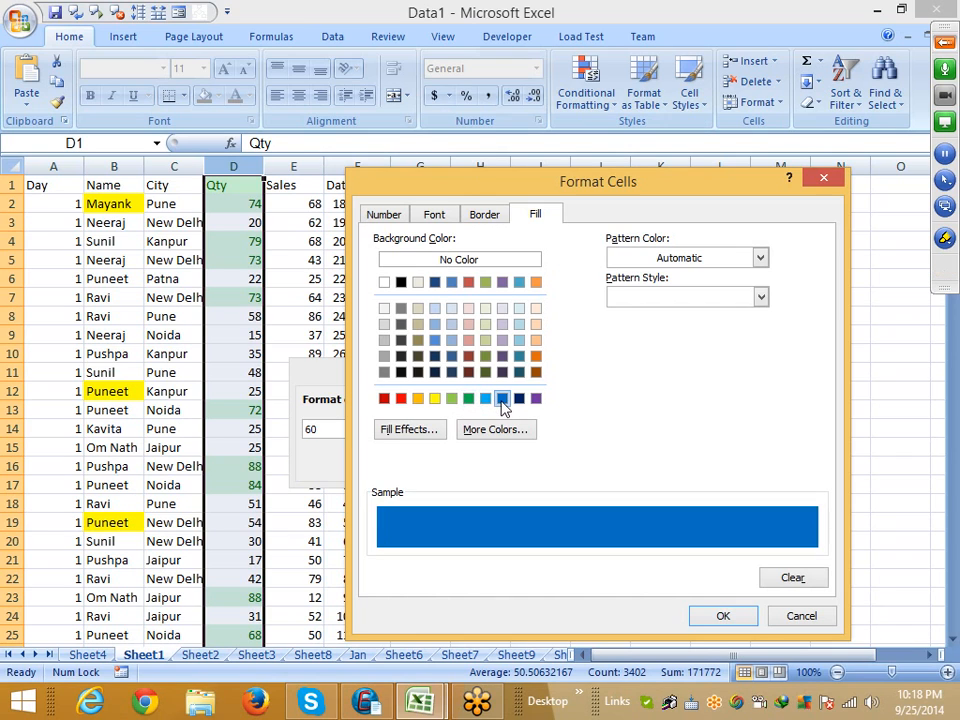
click(723, 616)
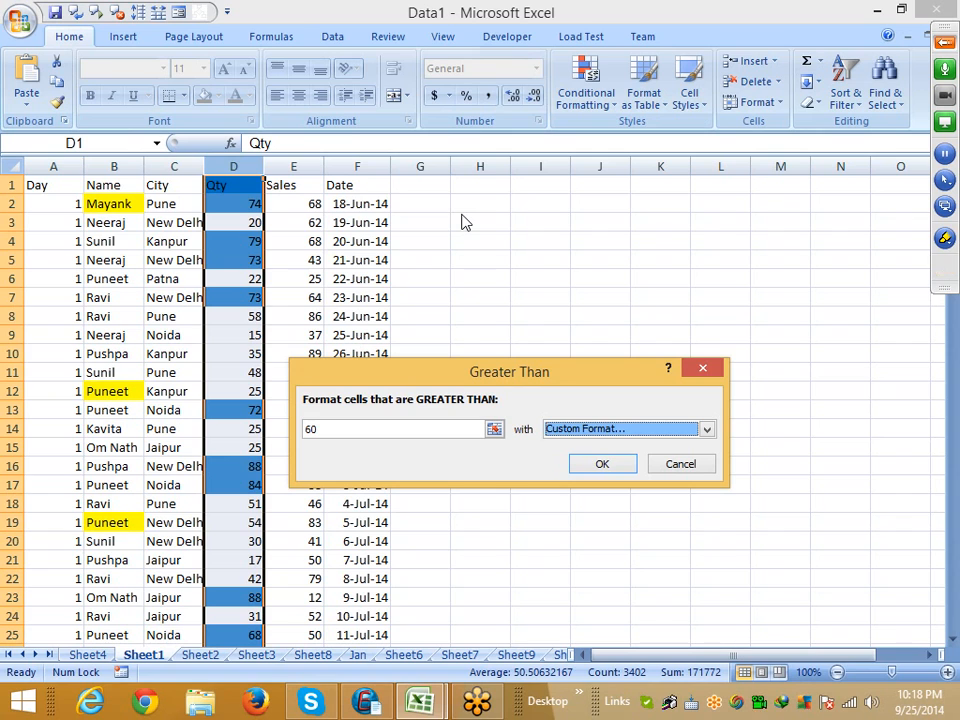
click(680, 463)
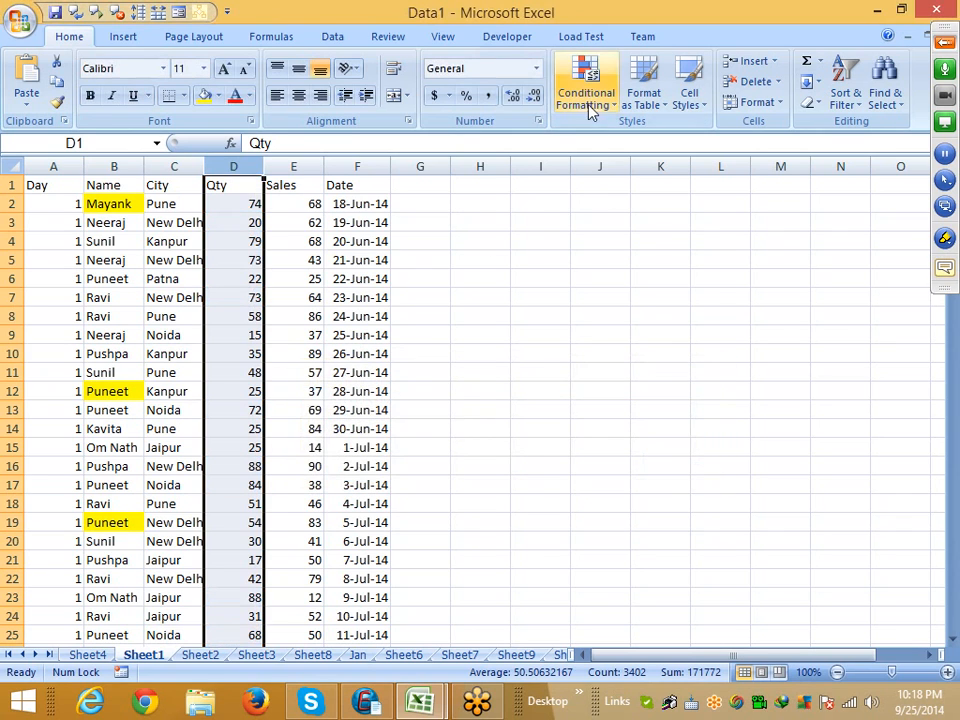
Preview a Less Than highlight rule with the suggested threshold 50 on the Qty column, and cancel it.
click(593, 112)
mouse_move(600, 135)
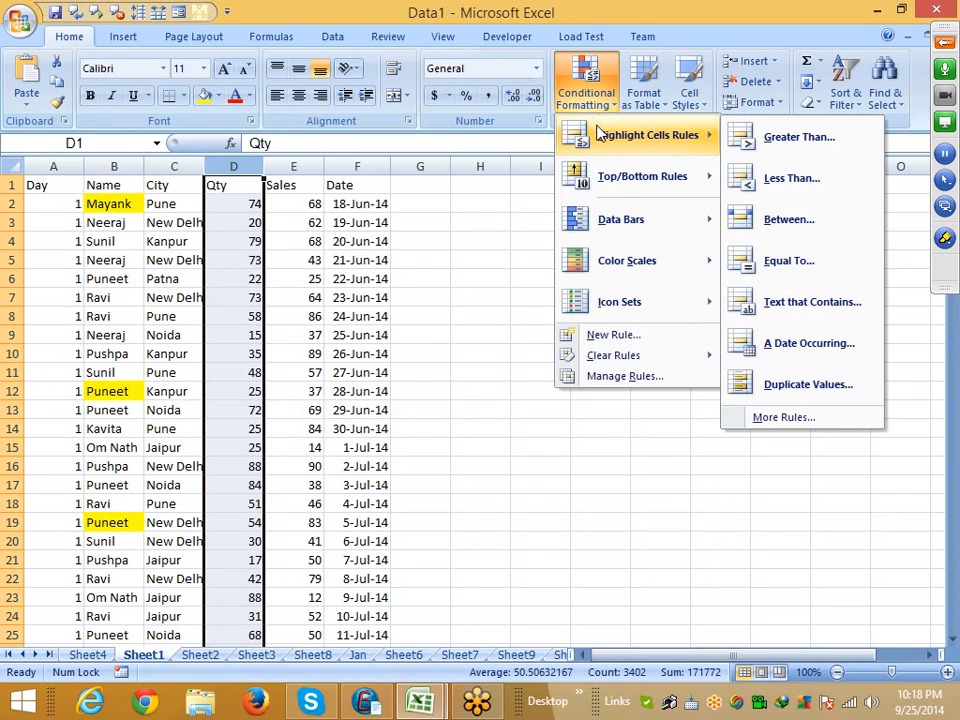
click(787, 180)
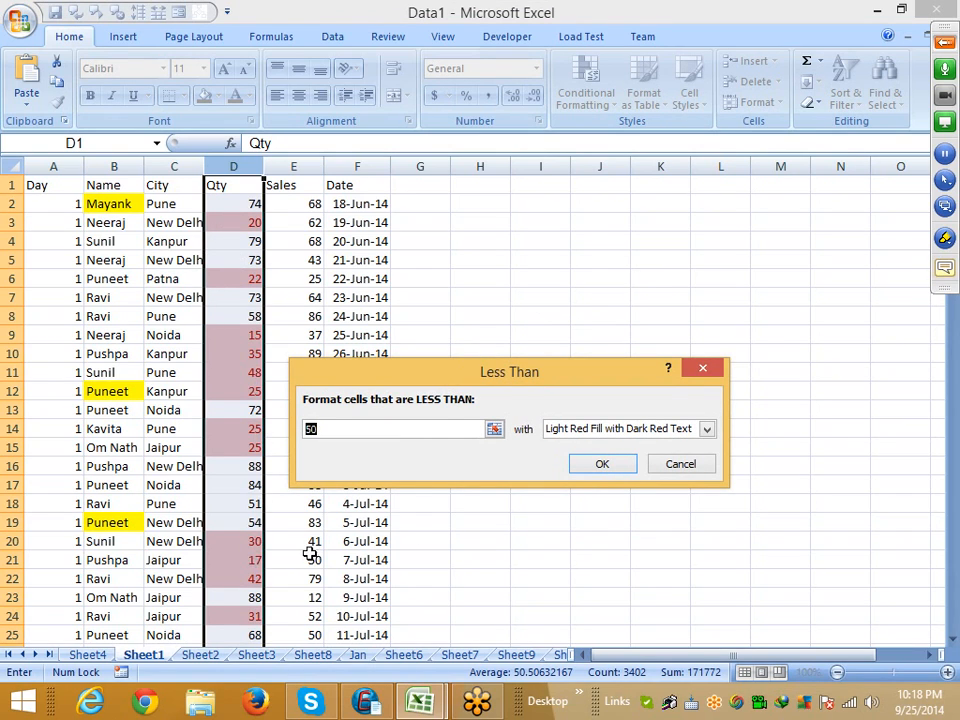
click(557, 434)
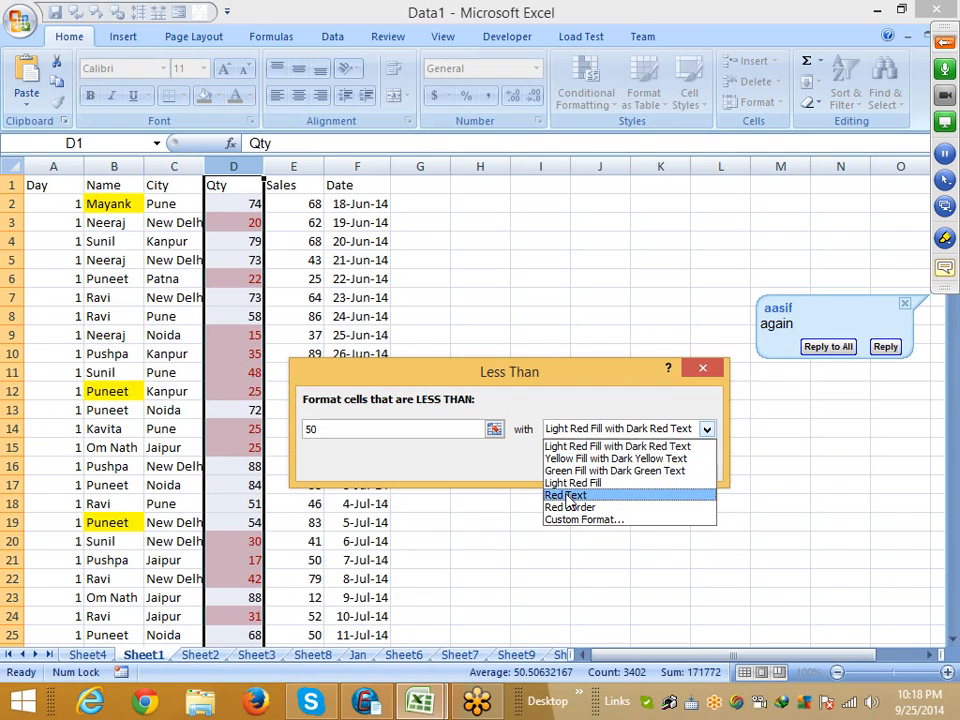
click(541, 382)
click(679, 464)
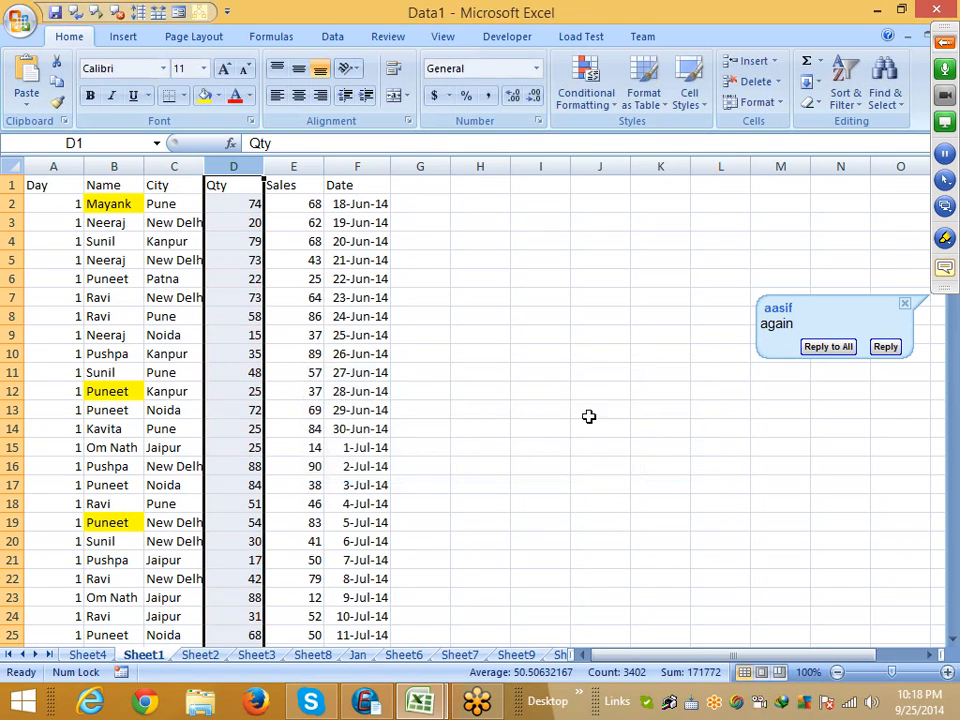
Select the entire Qty column and start a Greater Than highlight rule with the threshold 60.
click(238, 260)
click(247, 166)
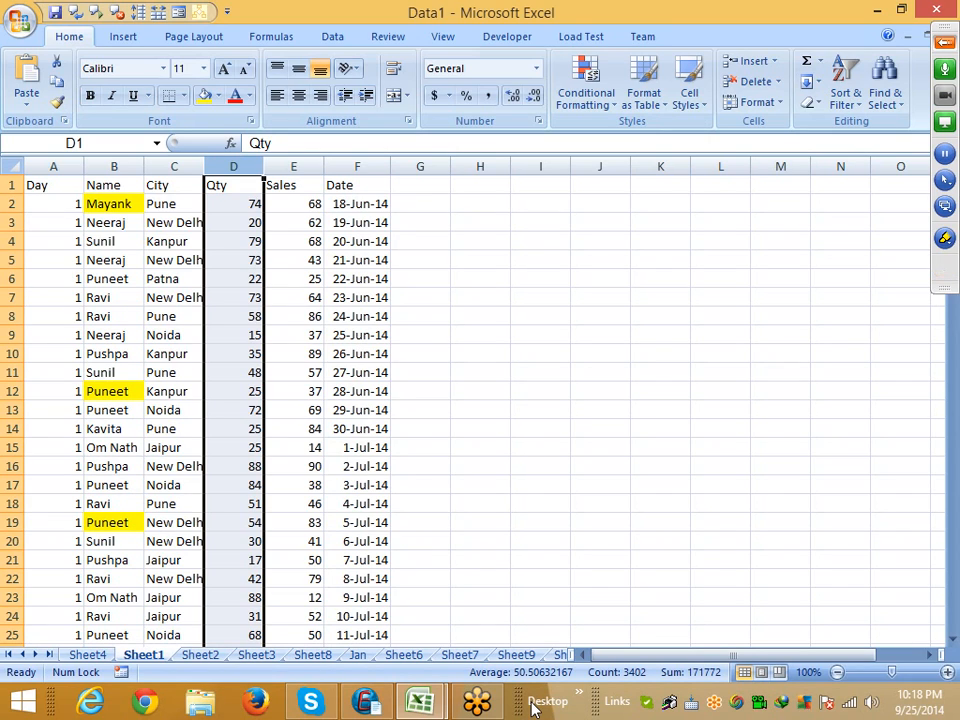
click(598, 100)
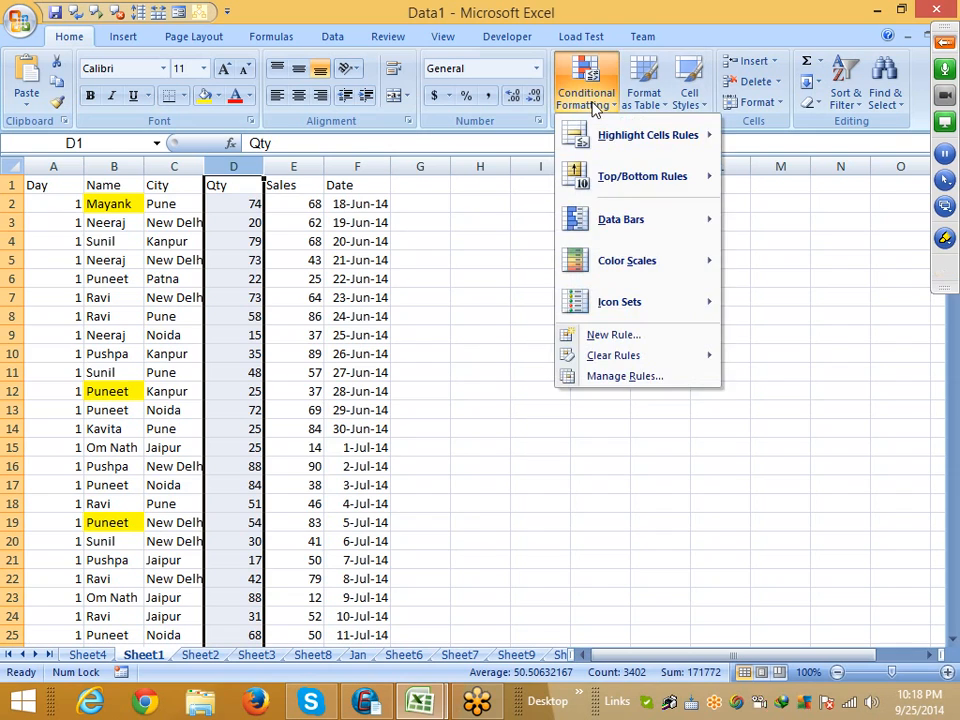
mouse_move(602, 132)
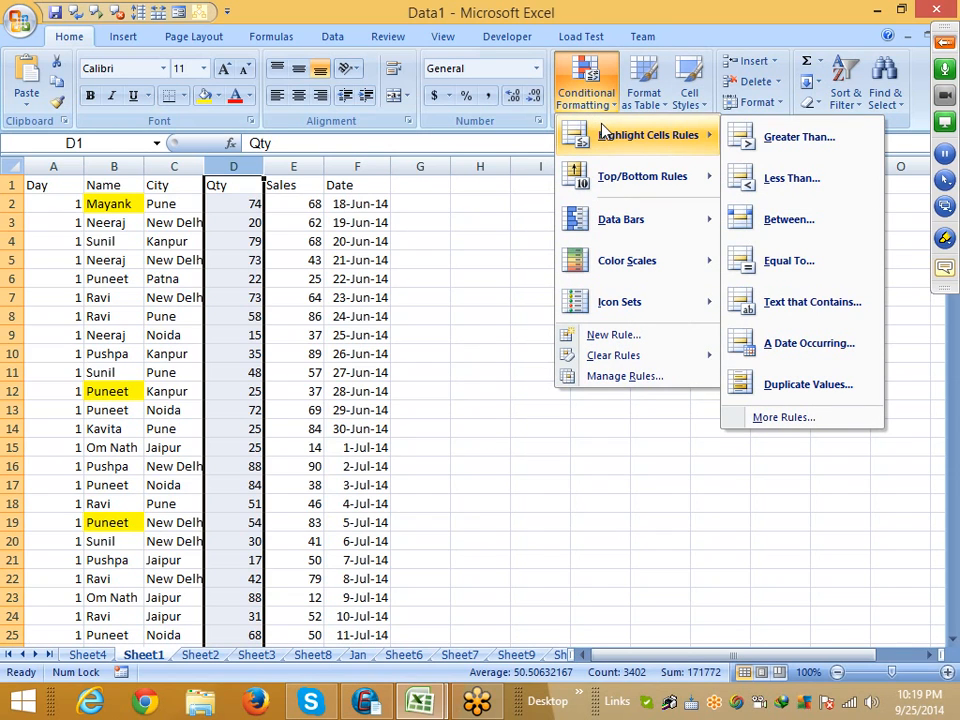
click(800, 137)
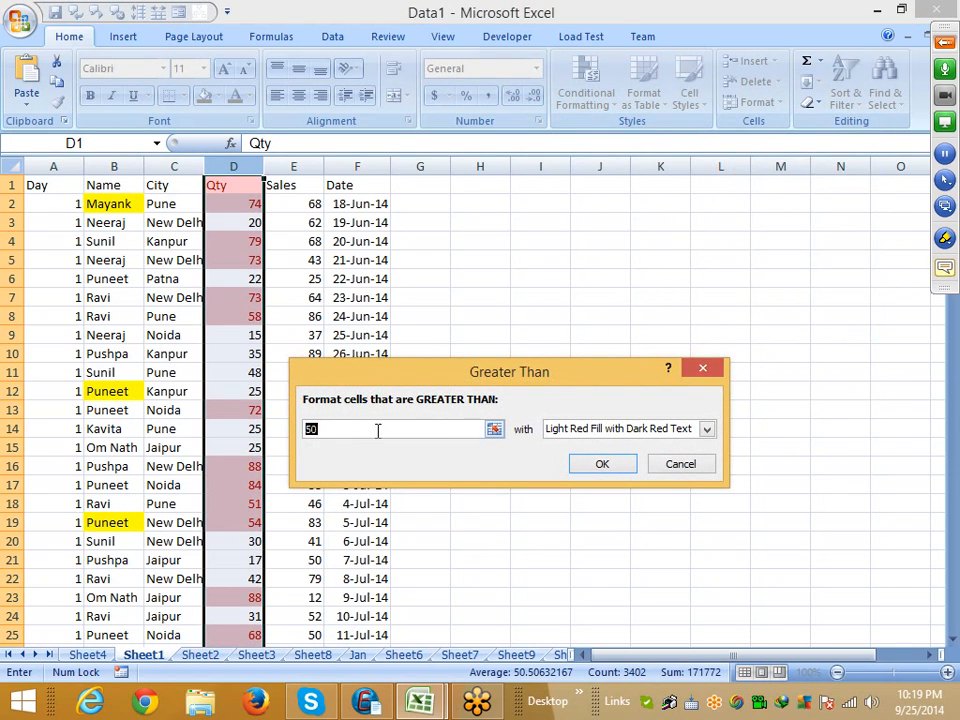
text(60)
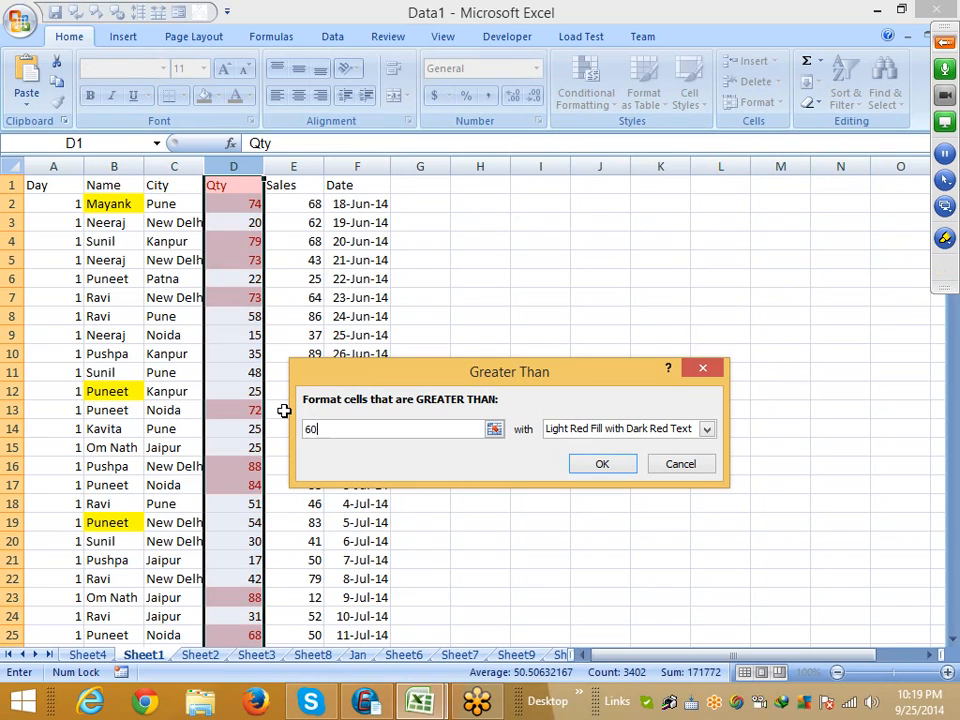
Give the rule a custom format with a solid green background fill and apply it to the Qty column.
click(590, 430)
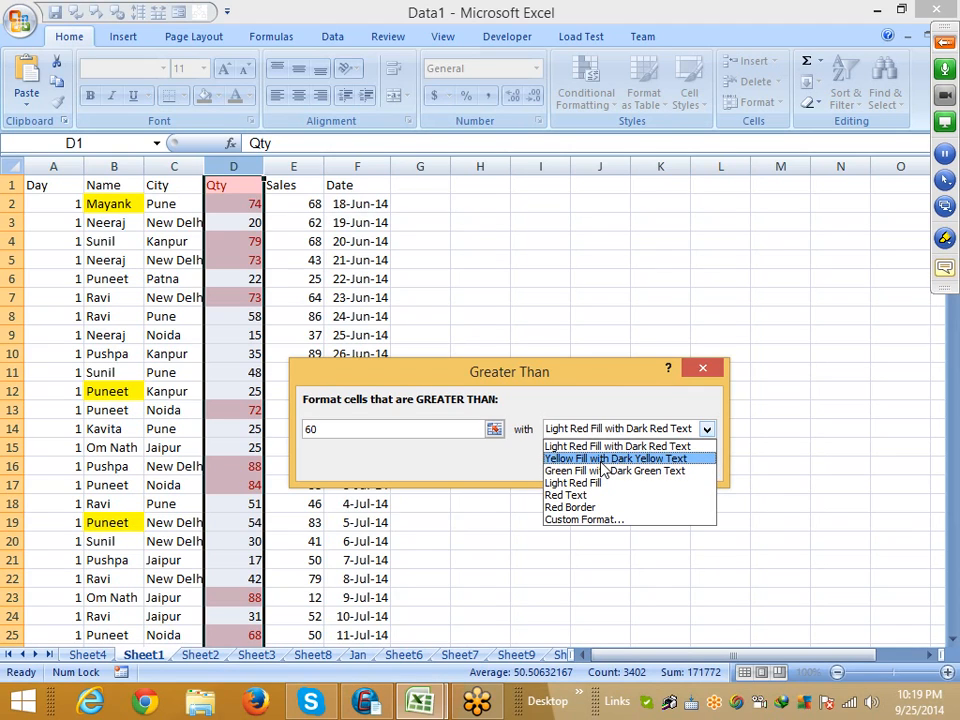
click(588, 520)
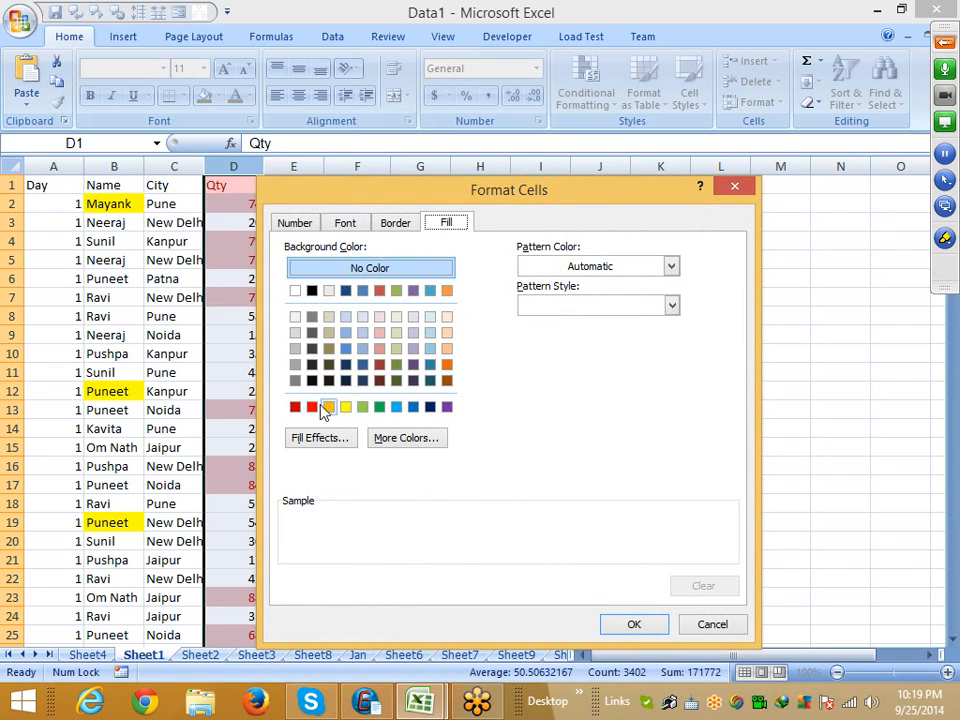
click(377, 408)
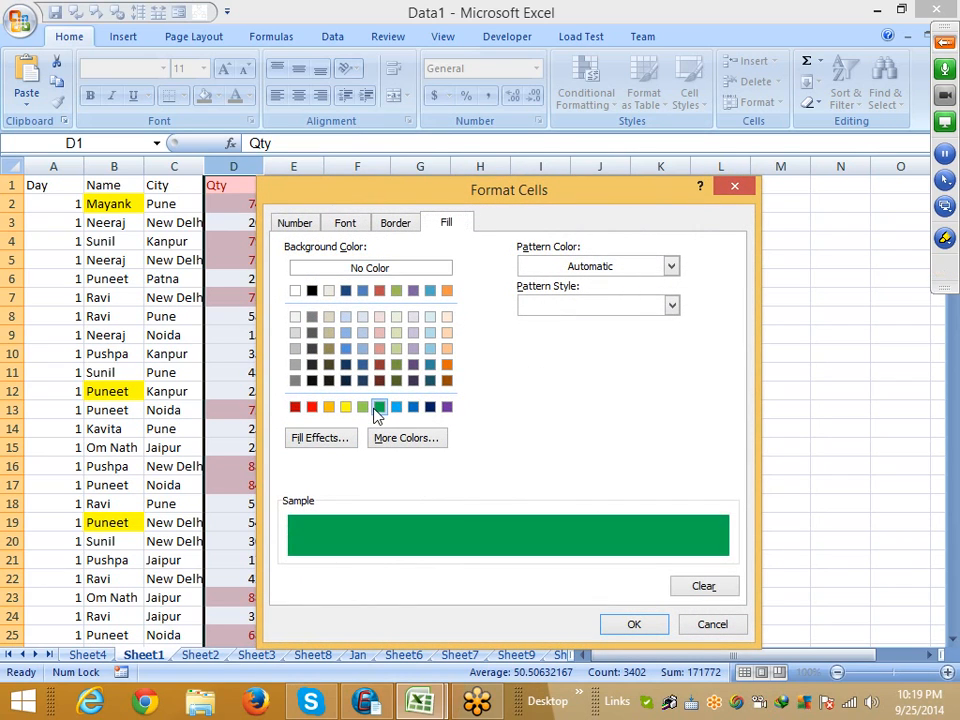
click(290, 222)
click(350, 226)
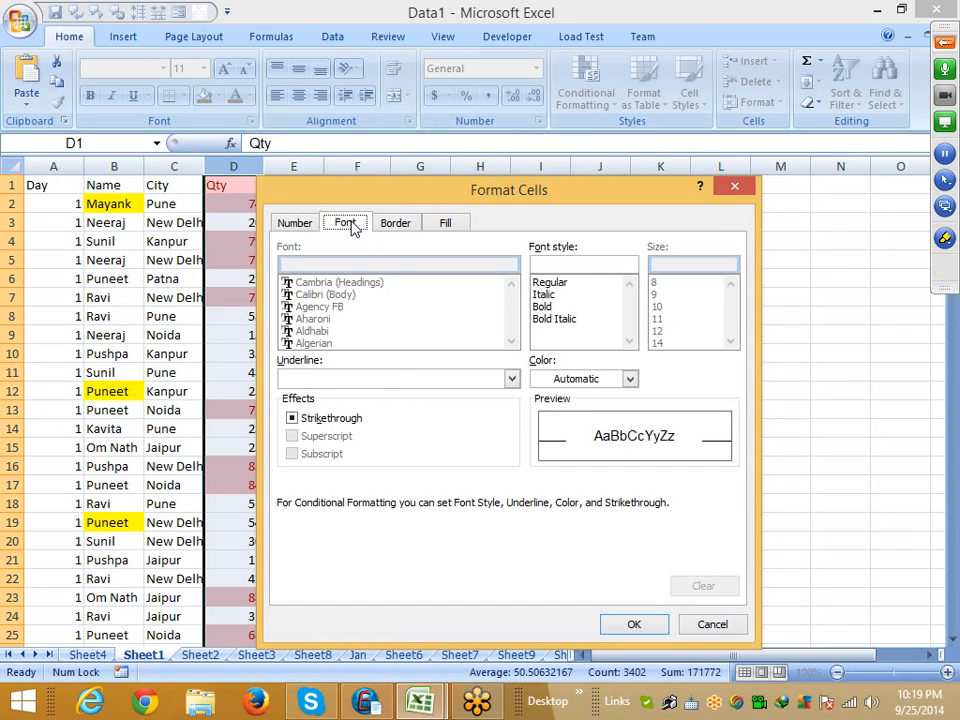
click(386, 223)
click(442, 226)
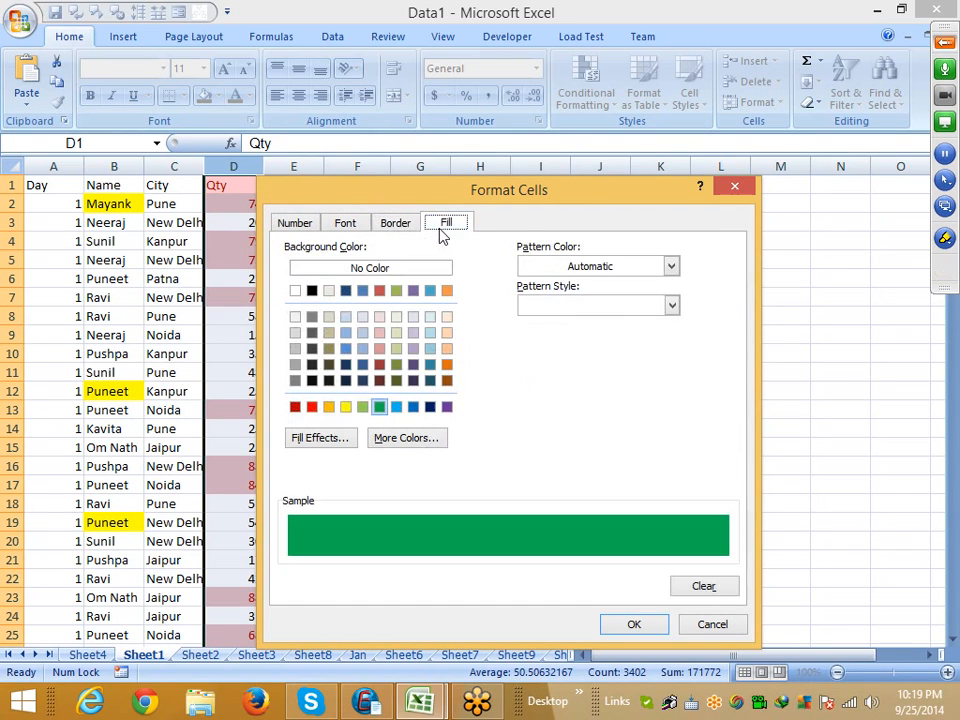
click(631, 627)
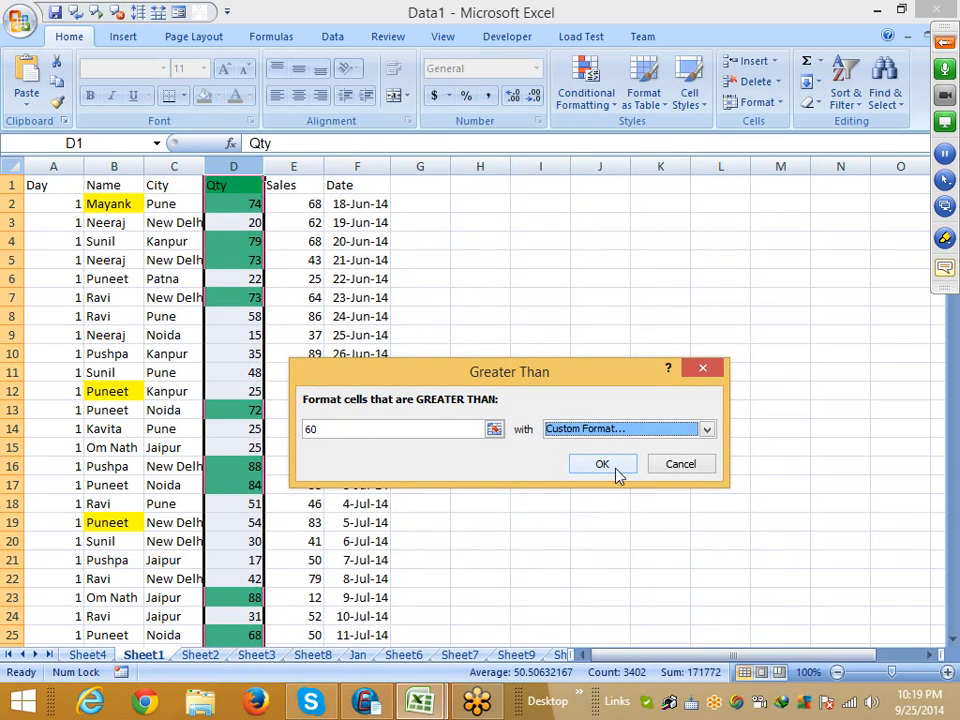
click(582, 460)
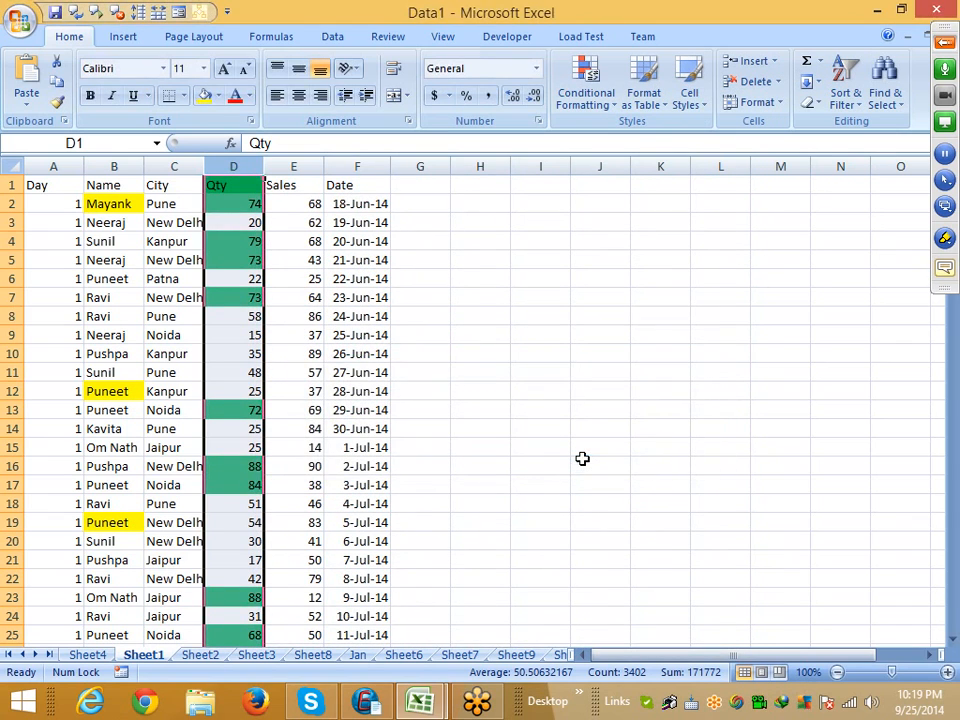
Change the Qty value in cell D11 to 75 to test the green highlight rule.
click(420, 465)
click(238, 377)
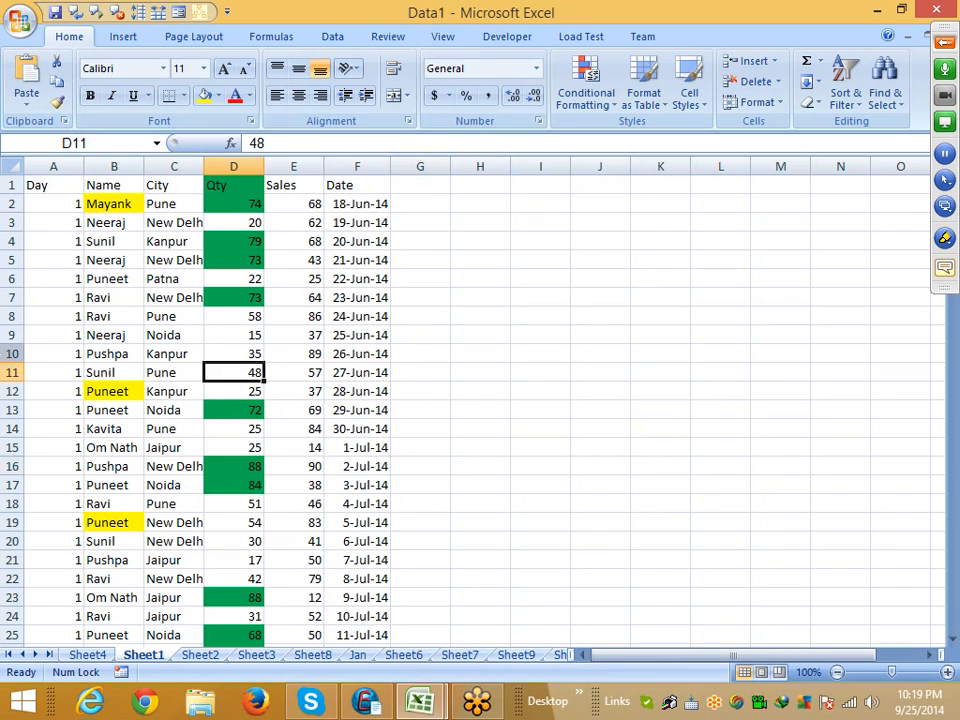
text(75)
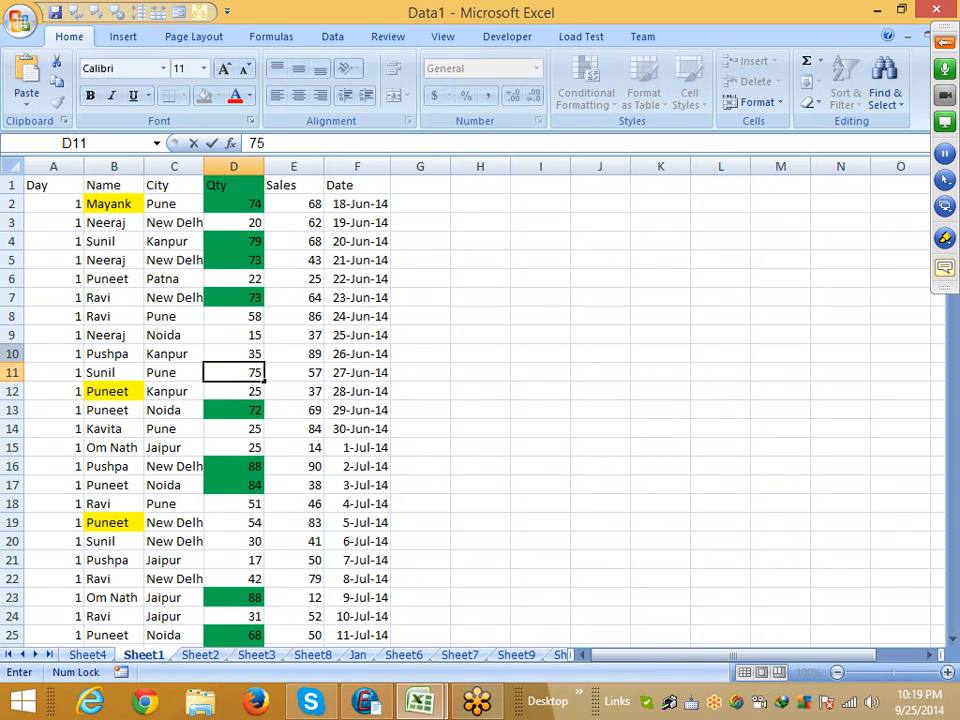
key(Return)
key(Up)
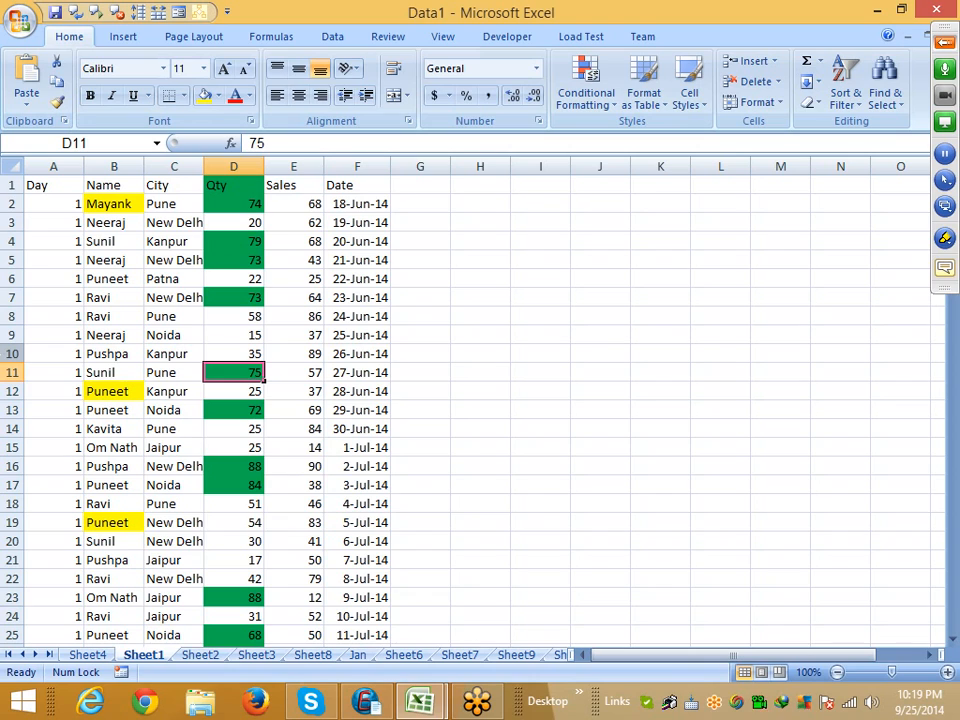
Change the Qty value in cell D13 to 27.
key(Down)
key(Down)
text(27)
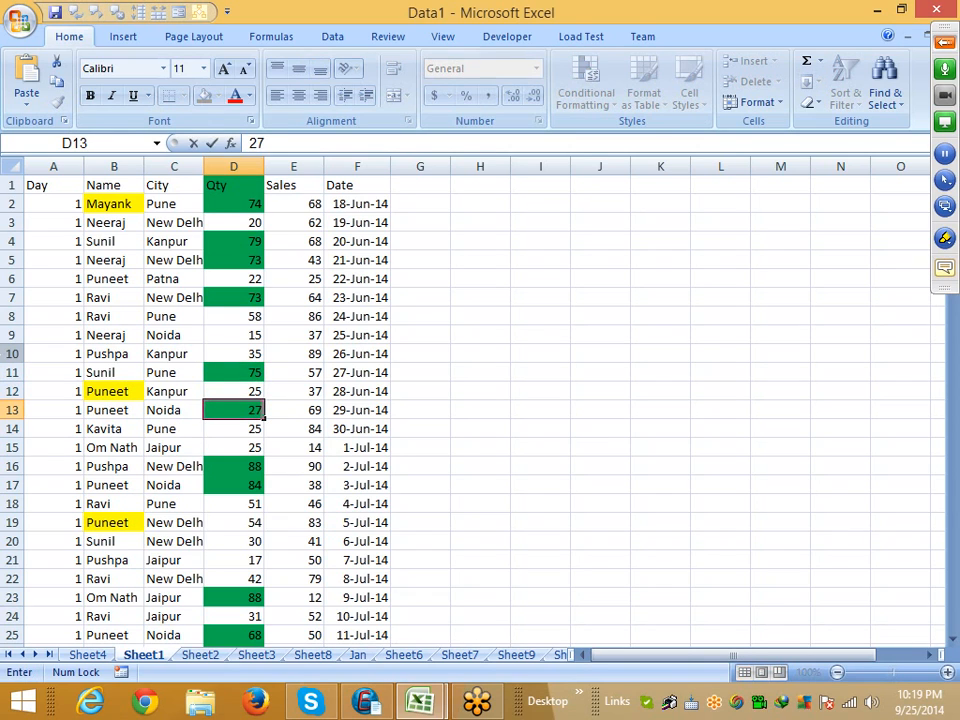
key(Return)
key(Up)
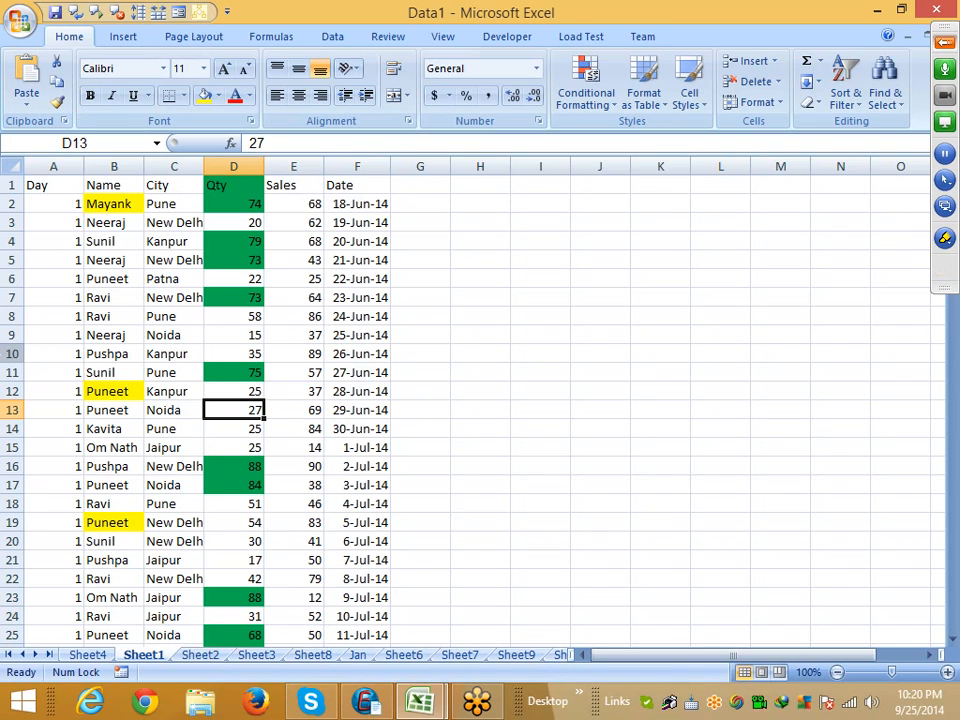
Select the entire Sales column and start a Less Than highlight rule with the suggested threshold 50.
click(294, 166)
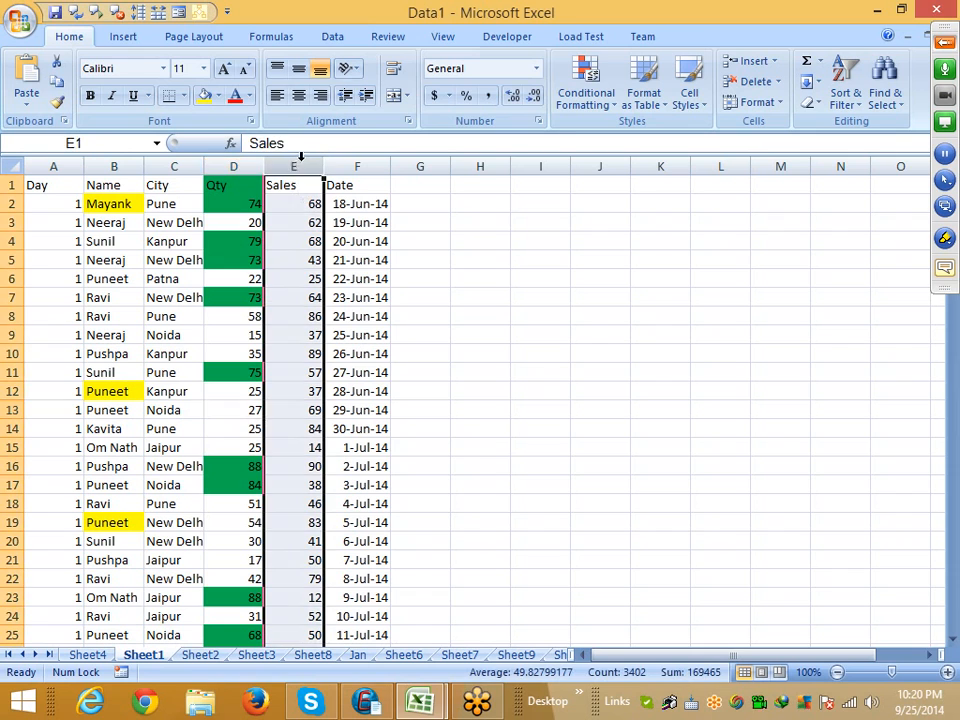
click(572, 104)
mouse_move(620, 133)
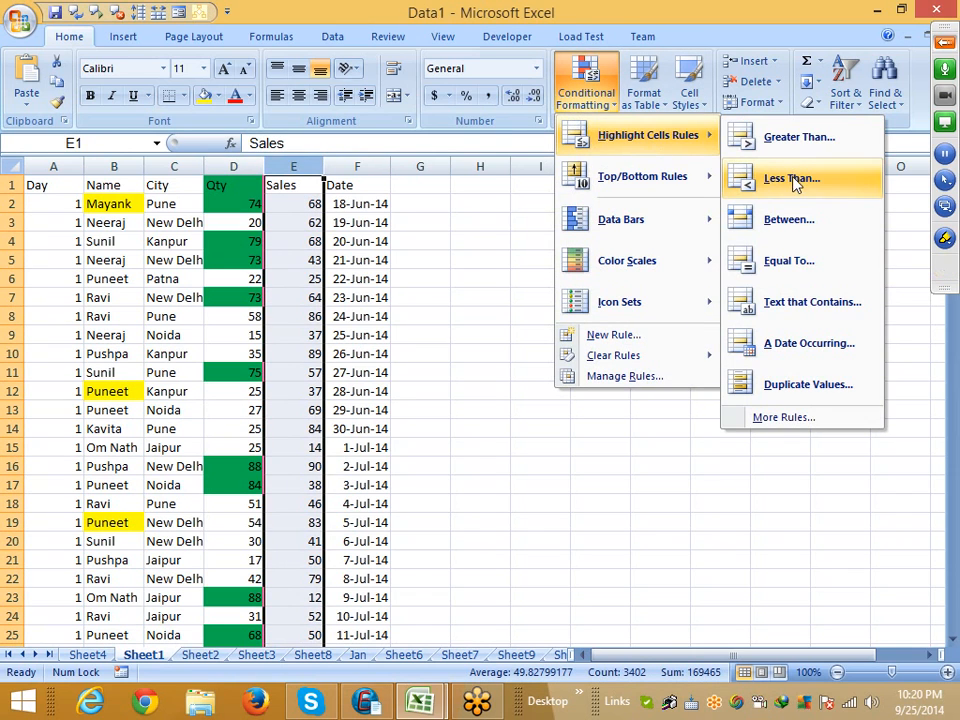
click(784, 178)
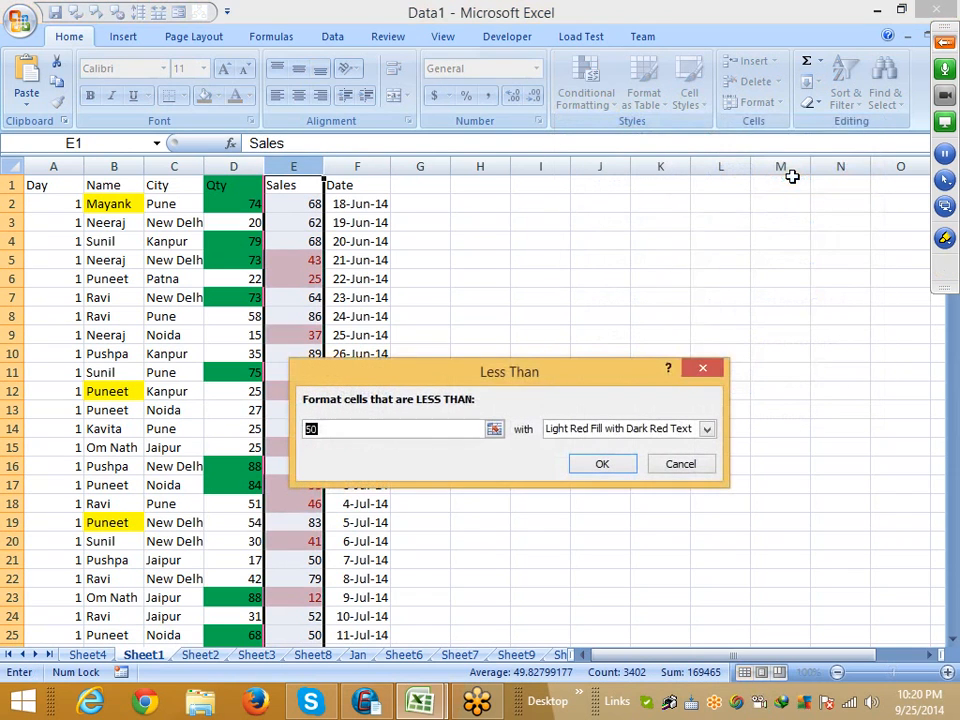
Expand the GoToMeeting control panel, quit Skype, and return to the Less Than rule in Excel.
click(944, 44)
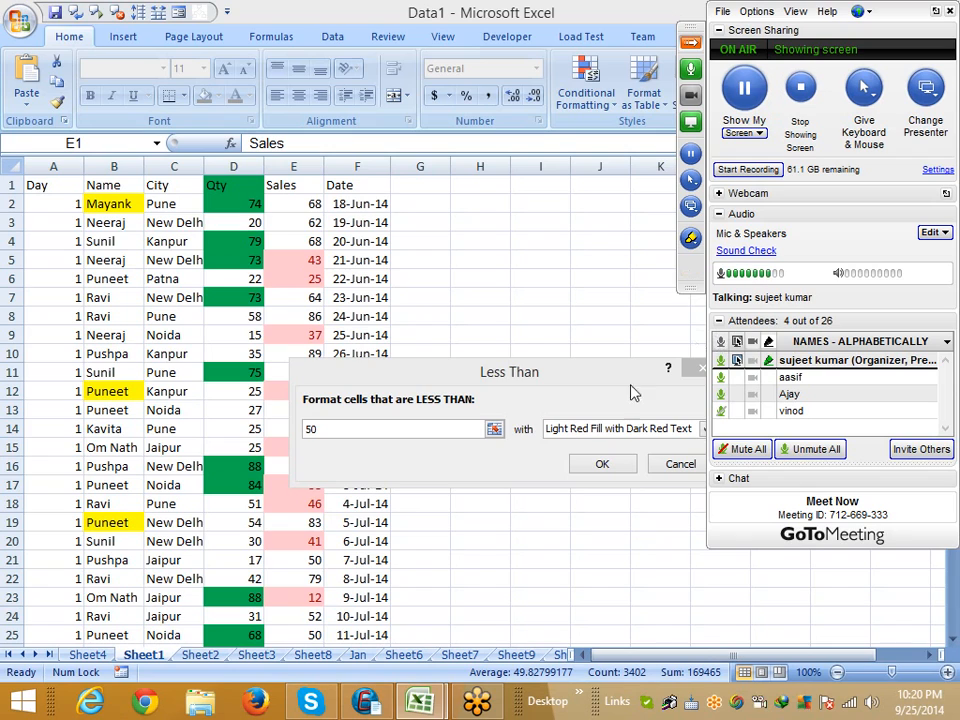
right_click(311, 701)
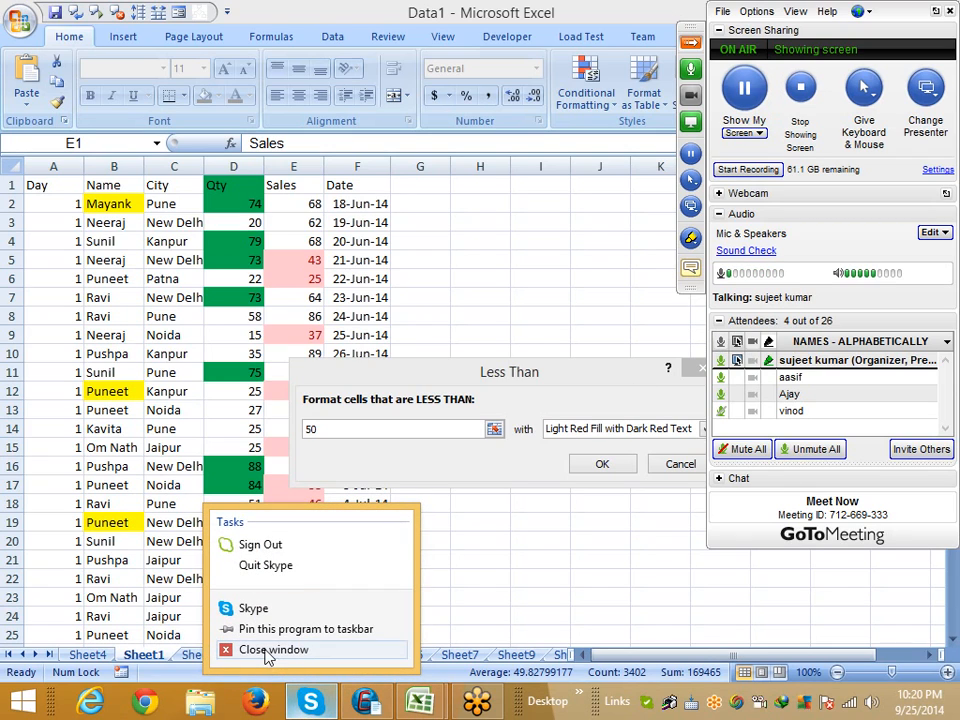
click(266, 566)
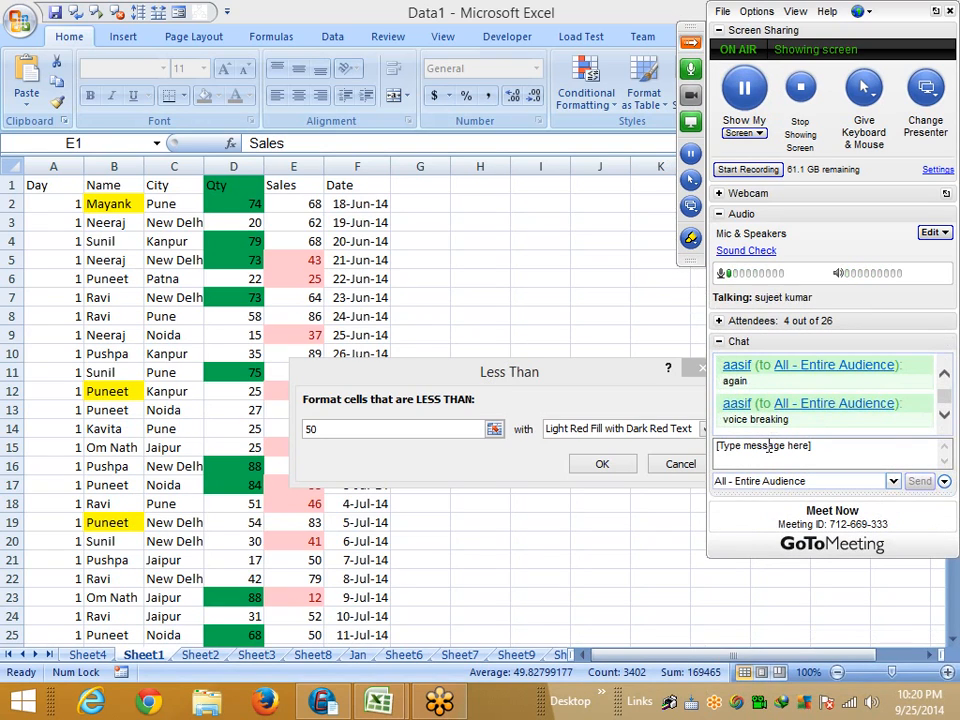
click(718, 341)
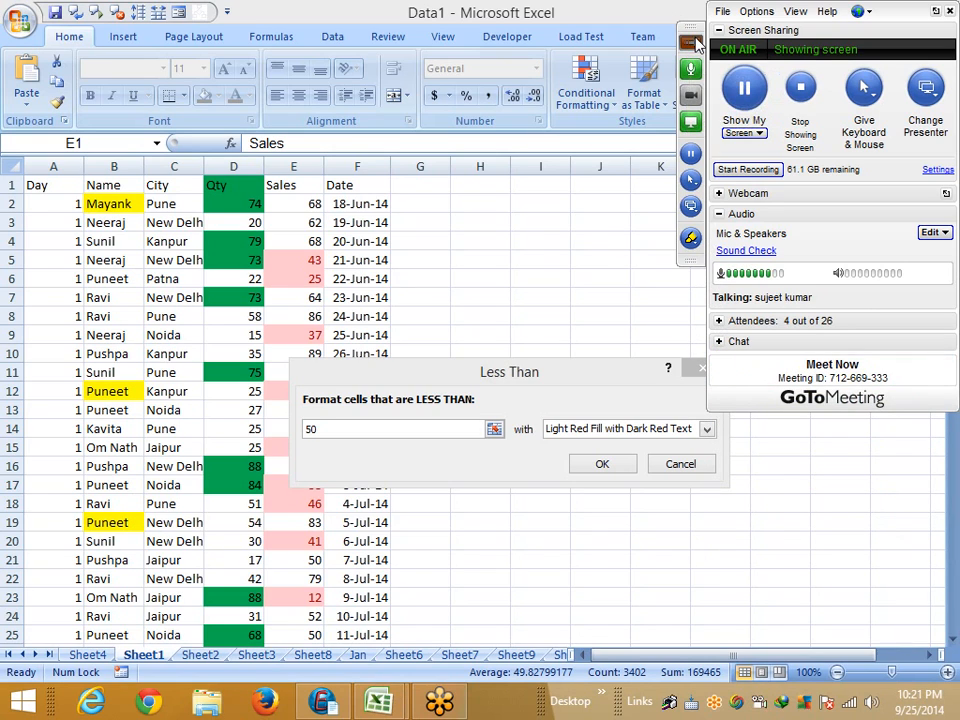
click(349, 254)
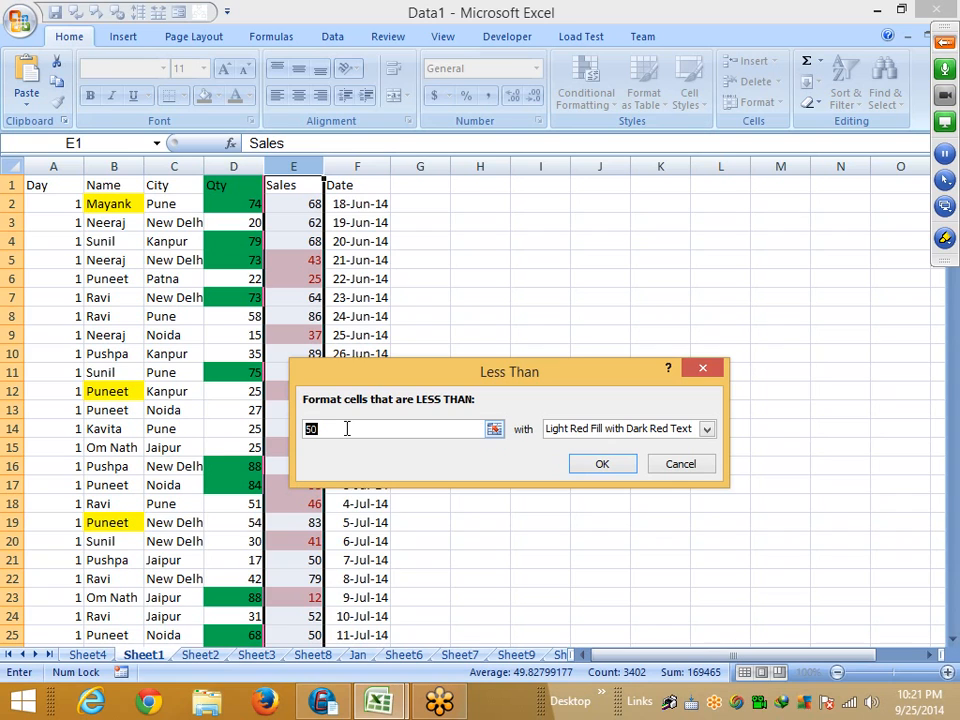
Cancel the Less Than rule and select the entire Sales column again.
click(699, 460)
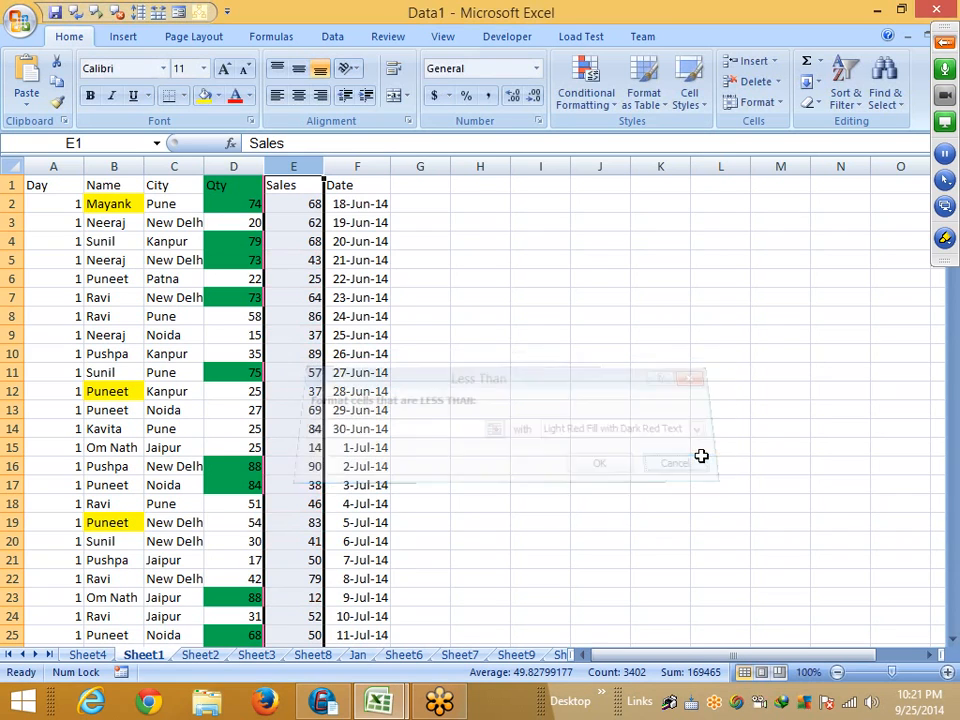
click(300, 316)
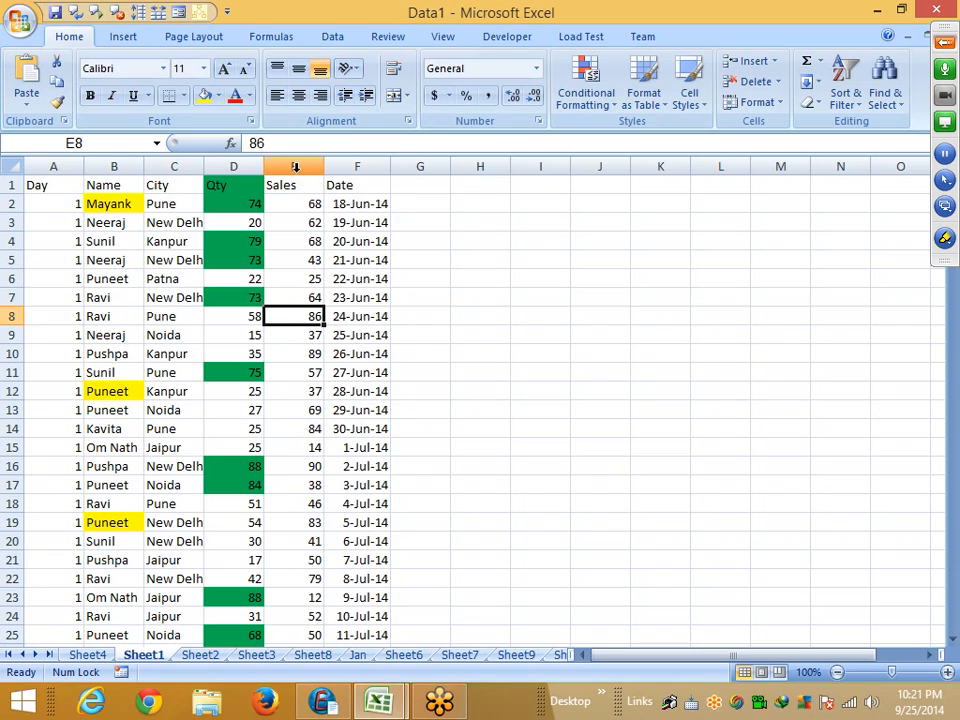
drag(297, 185, 296, 425)
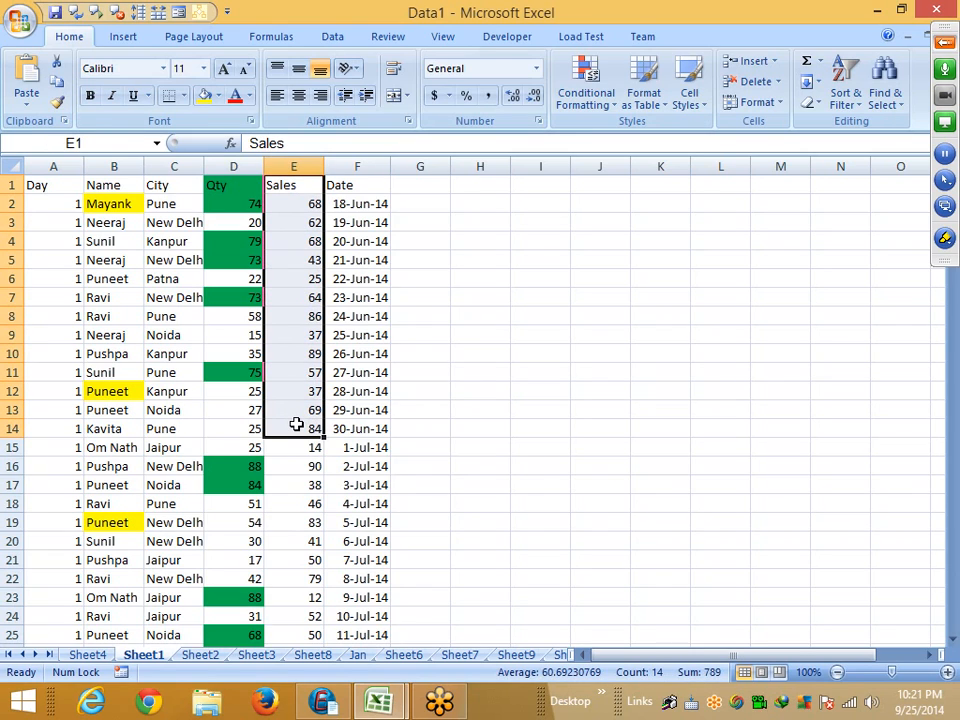
click(295, 166)
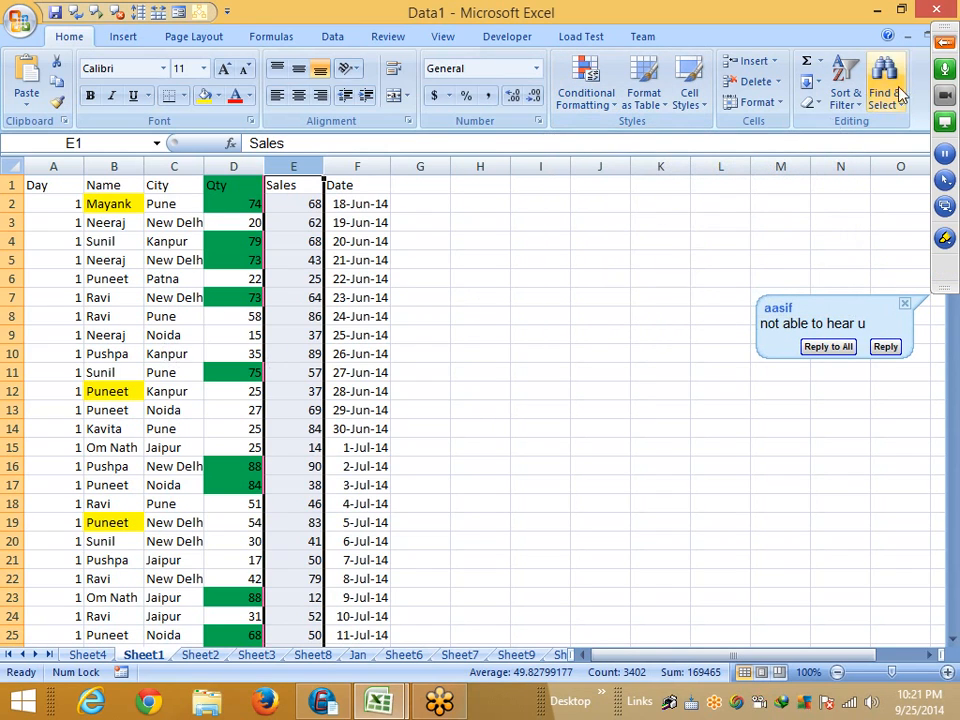
Switch to the GoToMeeting control panel and dismiss the attendee listed directly below the organizer from the meeting.
click(943, 48)
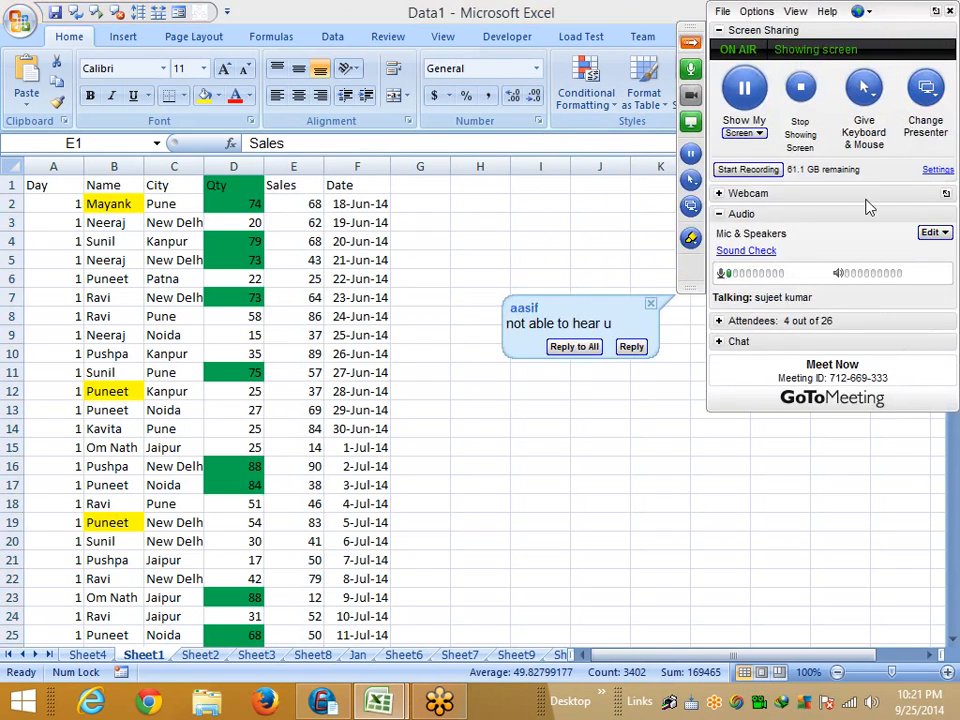
click(717, 339)
click(718, 322)
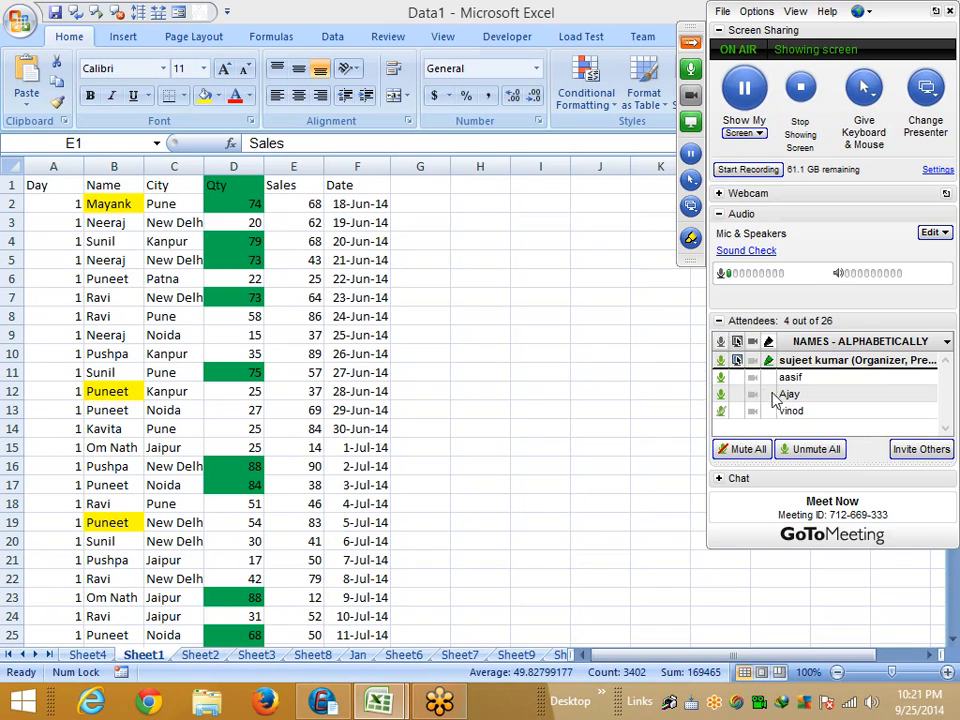
right_click(790, 385)
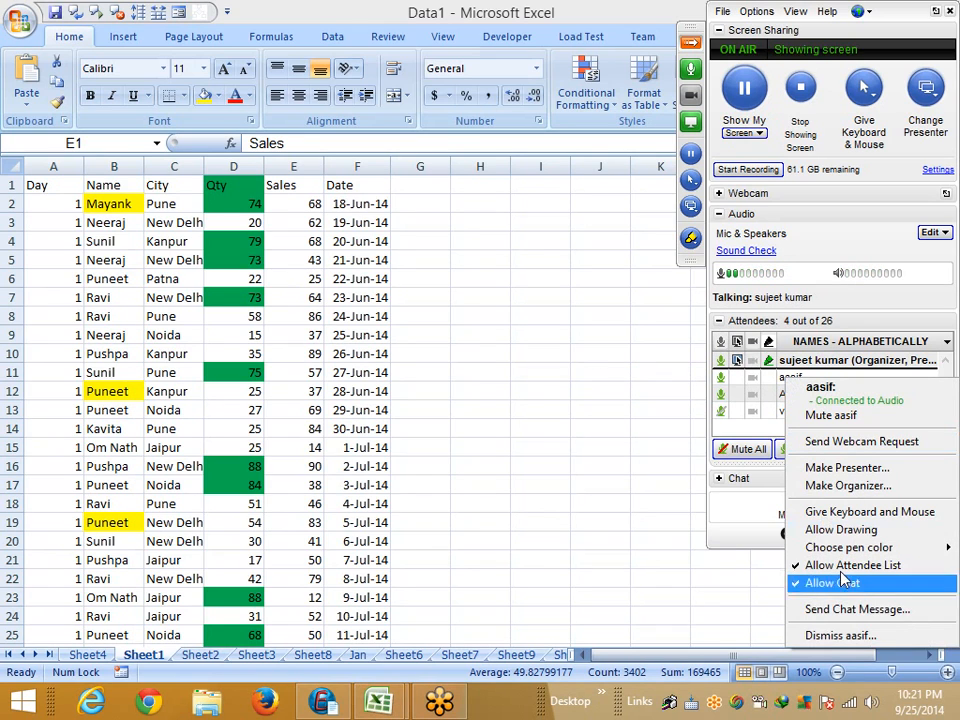
click(840, 640)
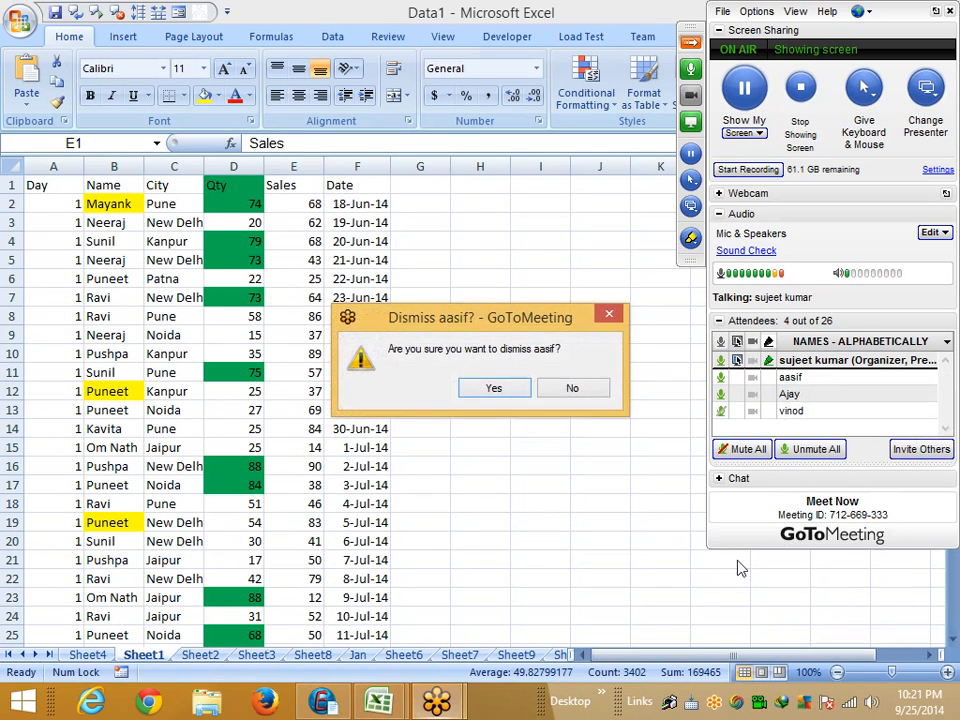
click(508, 391)
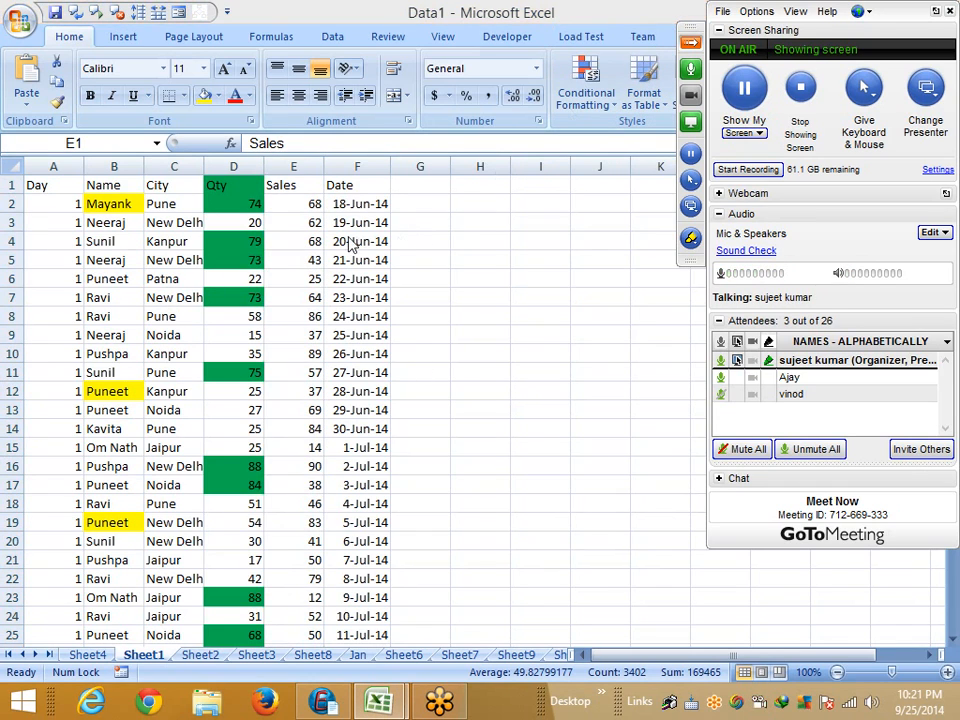
Preview a Less Than 50 rule with Light Red Fill with Dark Red Text on the Sales column, and cancel it.
click(594, 104)
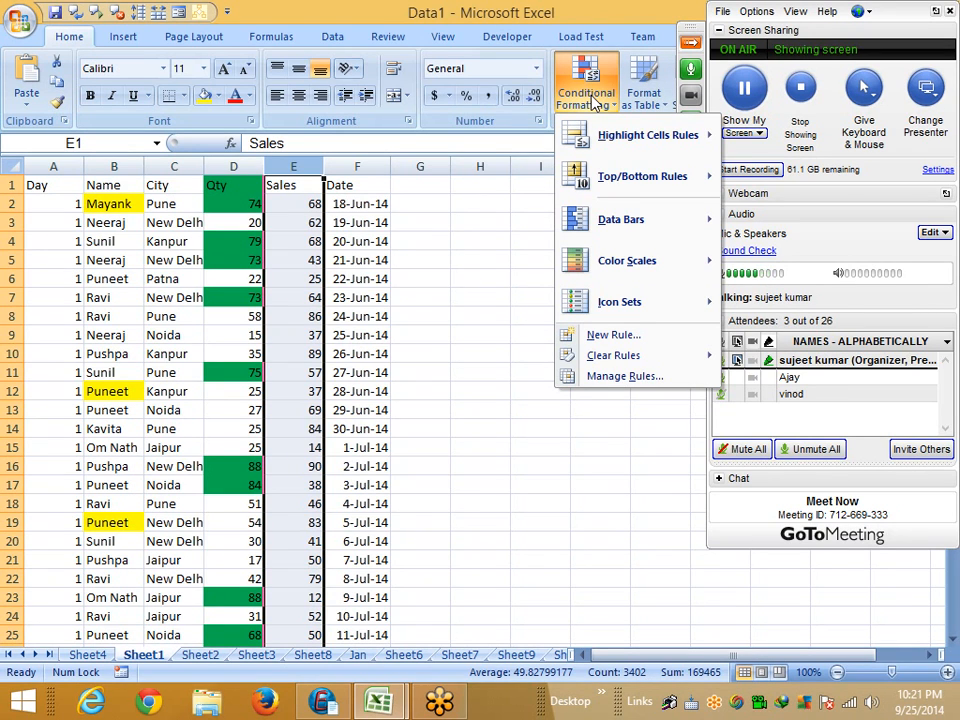
mouse_move(601, 143)
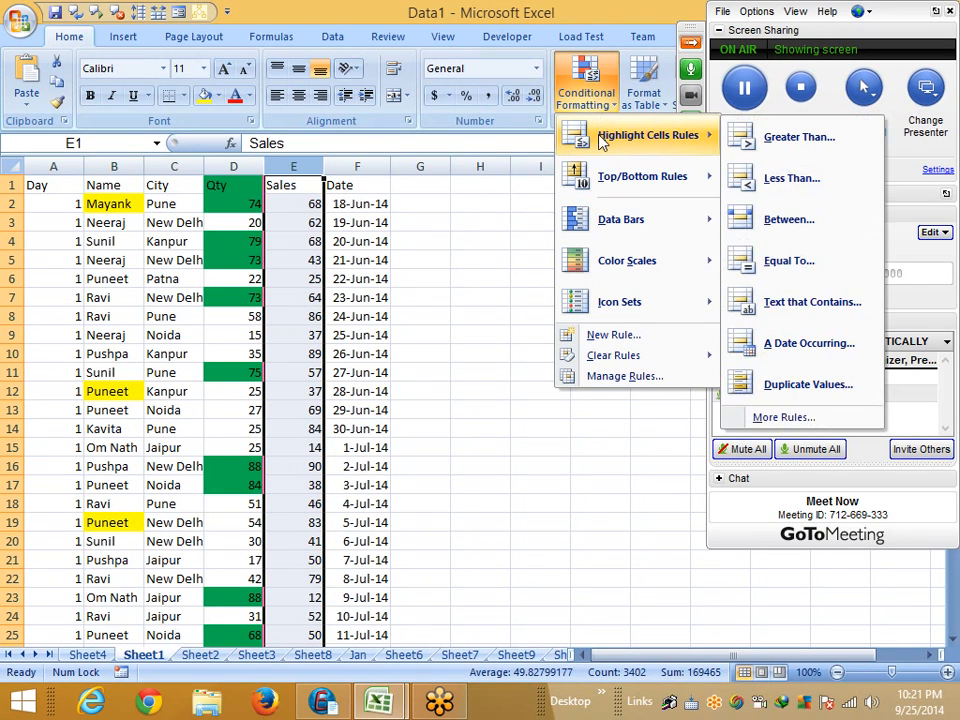
click(797, 187)
drag(377, 381, 304, 422)
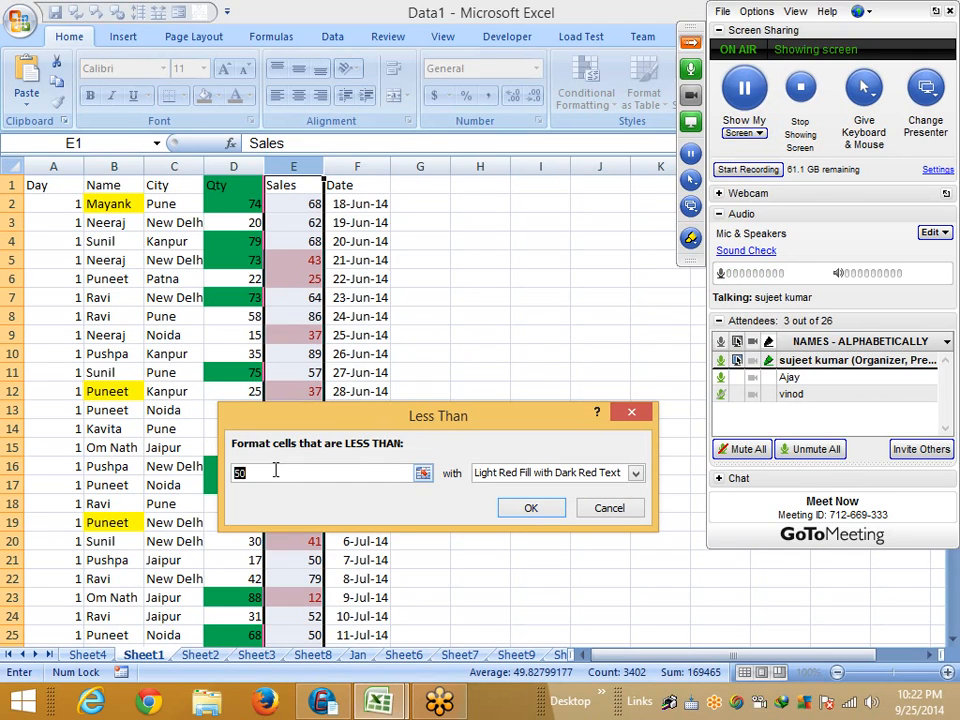
click(535, 477)
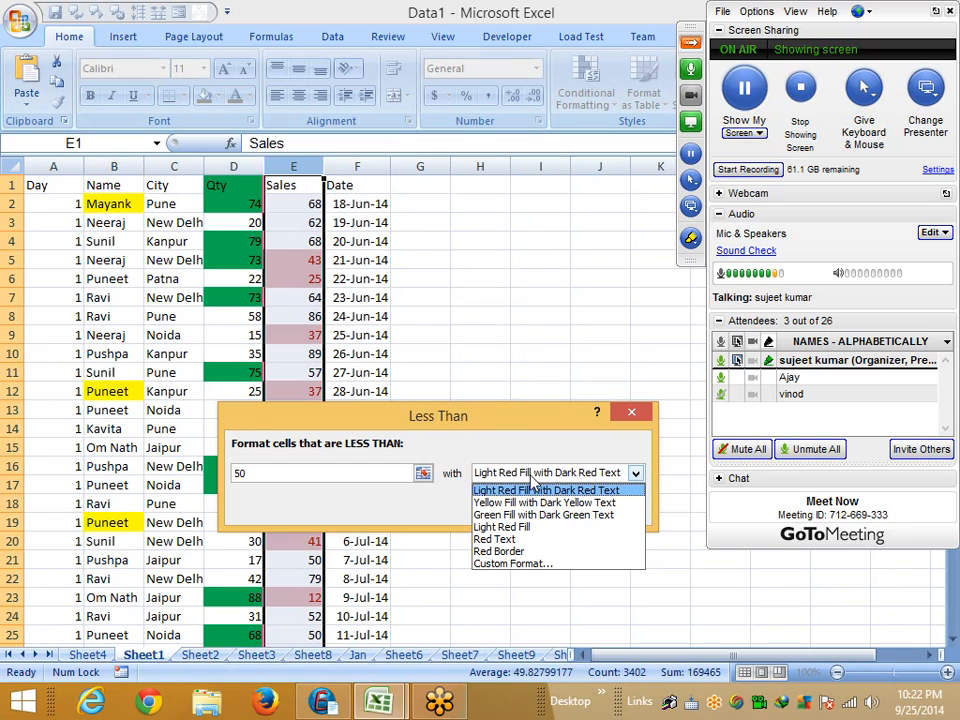
click(322, 500)
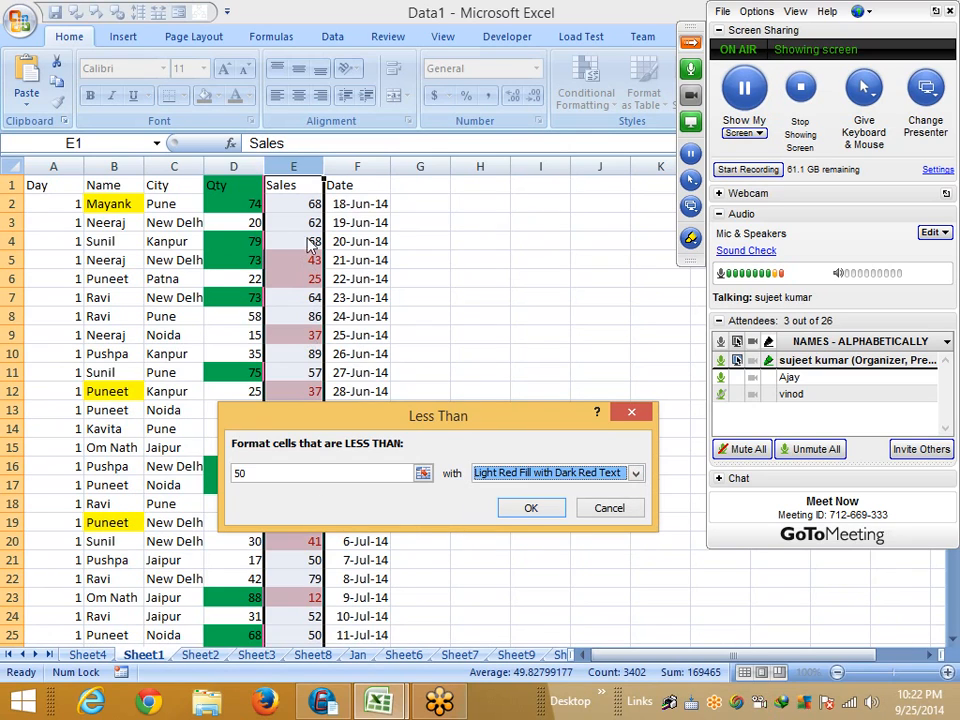
click(610, 508)
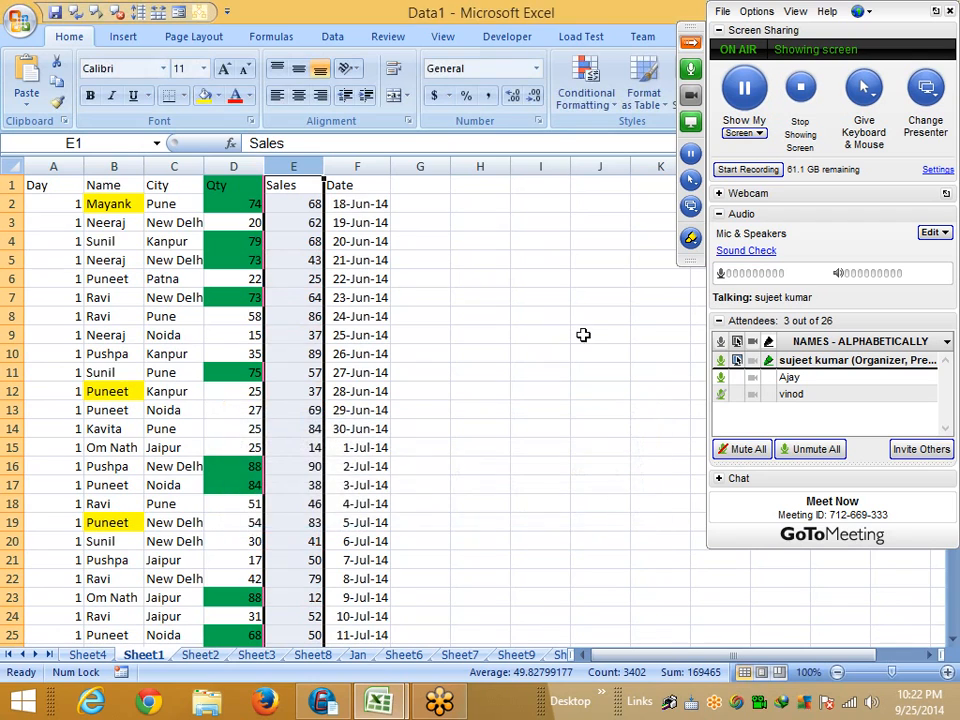
Preview a Between highlight rule from 30 to 70 on the Sales column, view its format options, and cancel it.
click(586, 85)
mouse_move(590, 137)
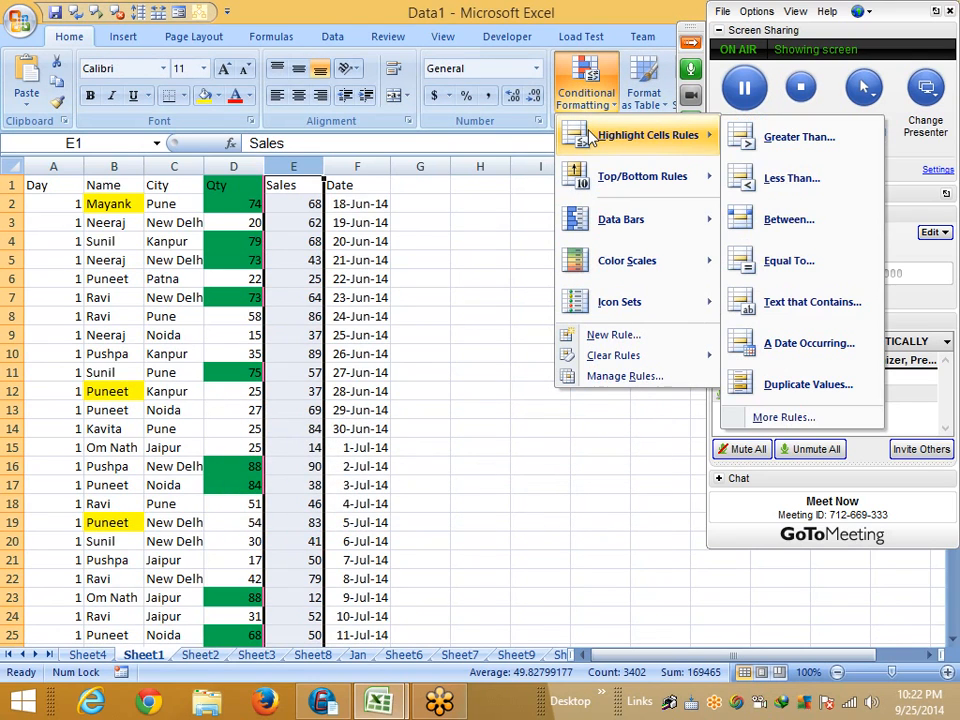
click(792, 222)
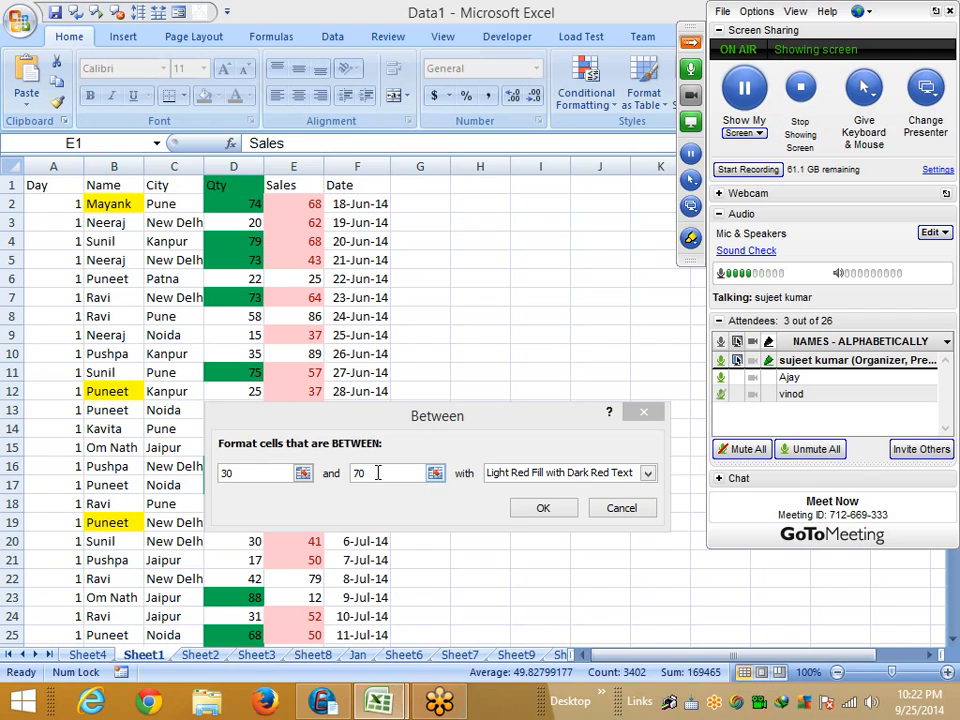
drag(264, 475, 204, 476)
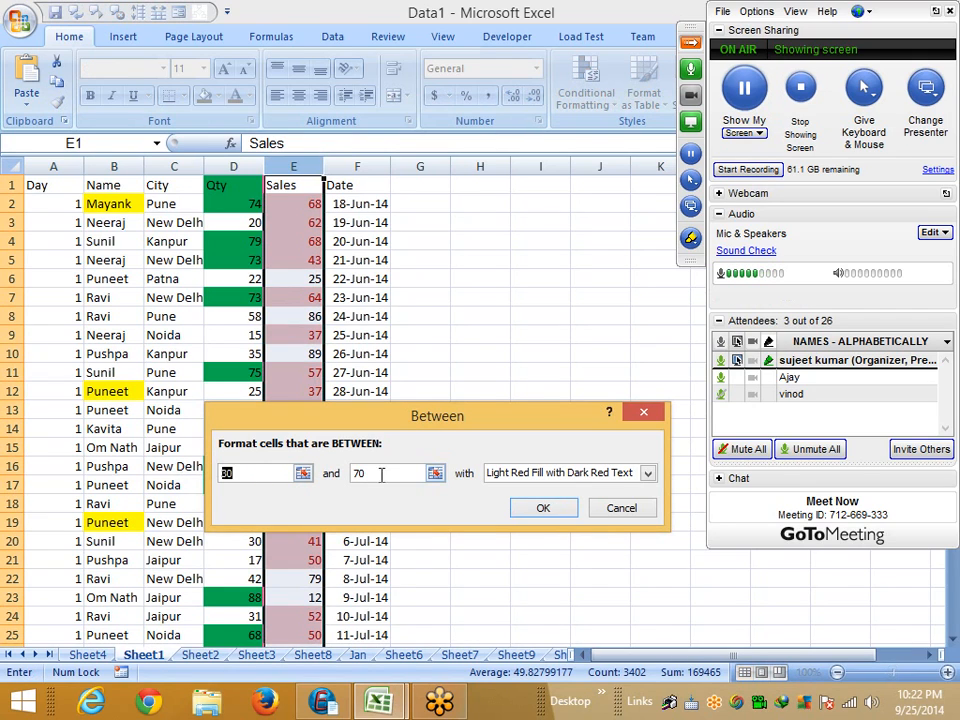
drag(384, 475, 357, 478)
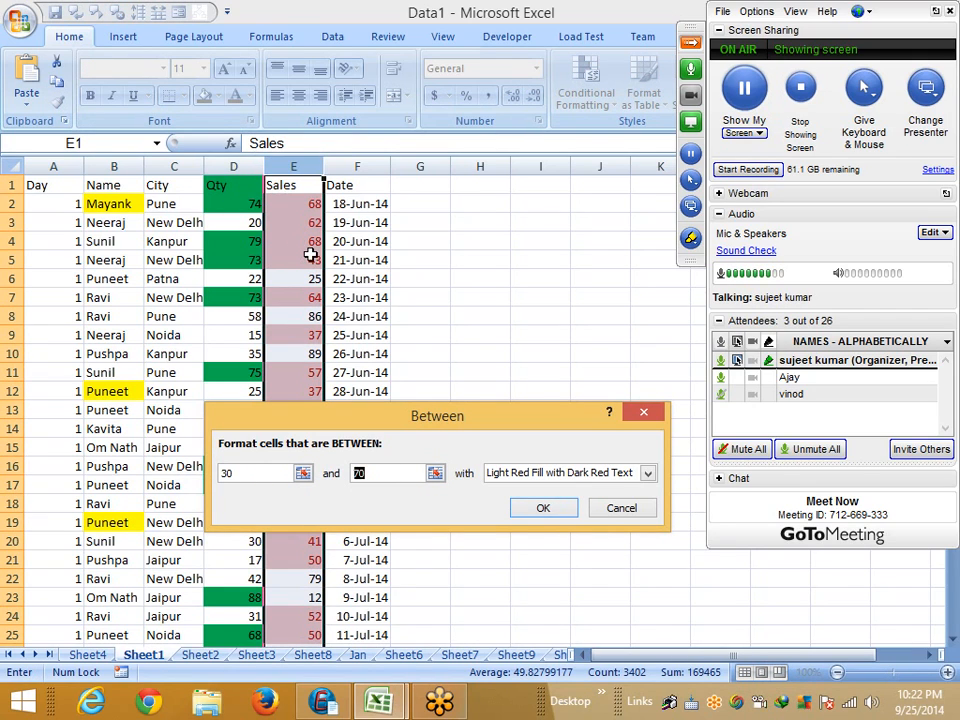
click(514, 474)
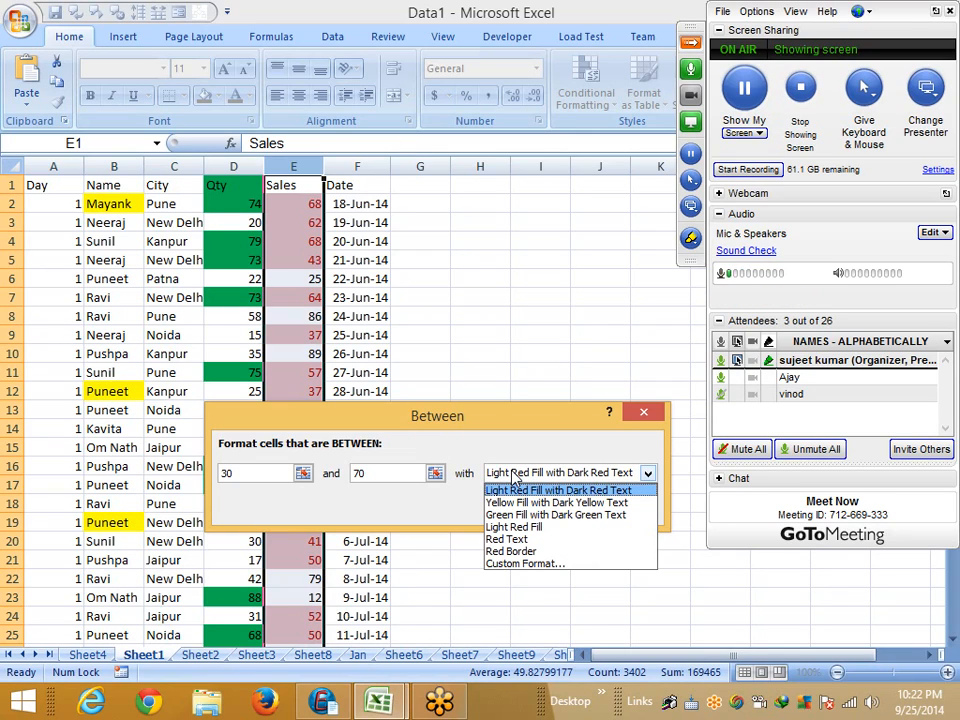
key(Escape)
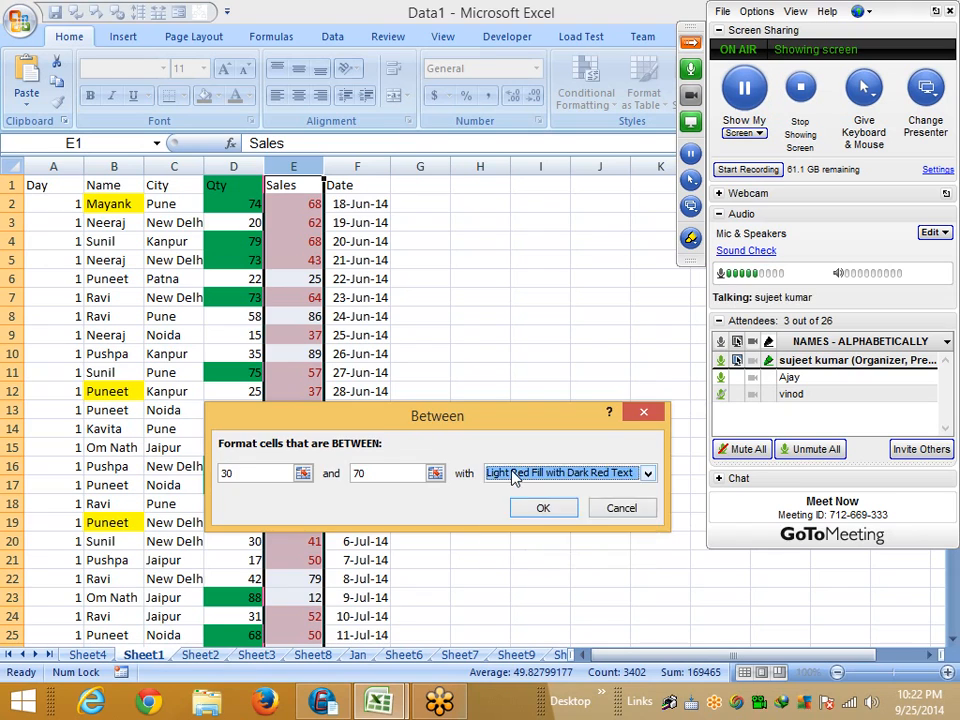
key(Escape)
click(586, 82)
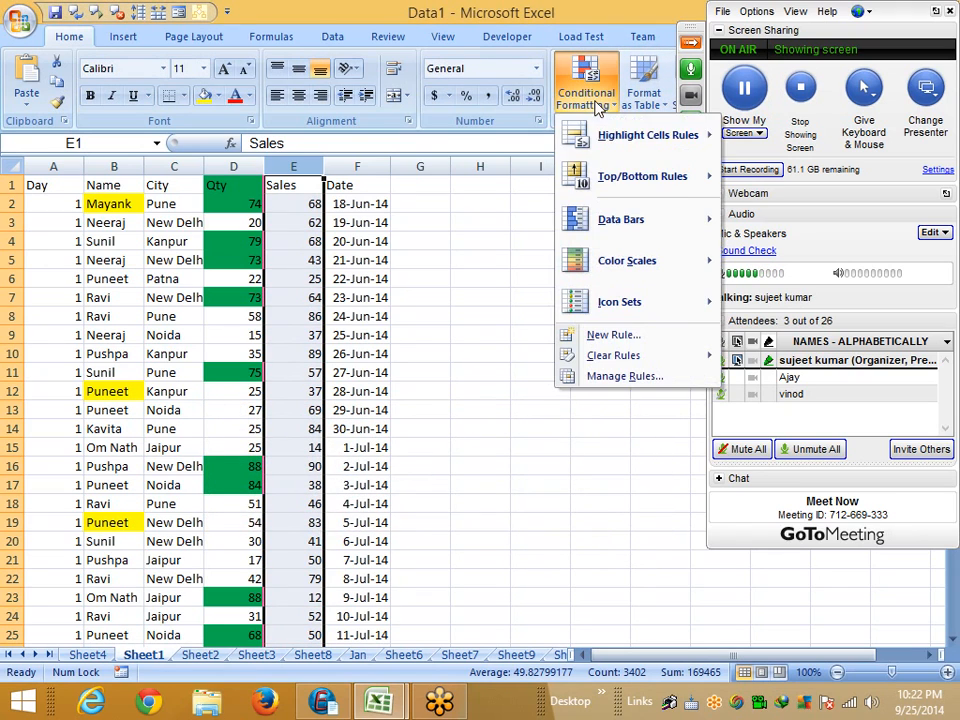
mouse_move(645, 135)
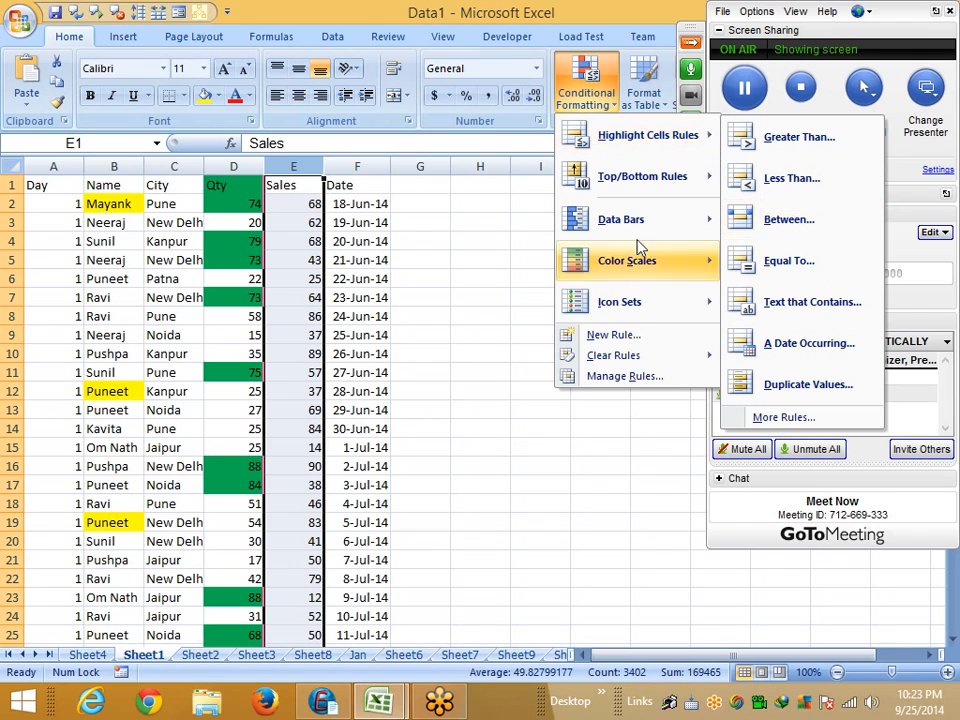
click(388, 224)
Show the first date, in cell F2, in General number format, and restore its date format.
click(378, 212)
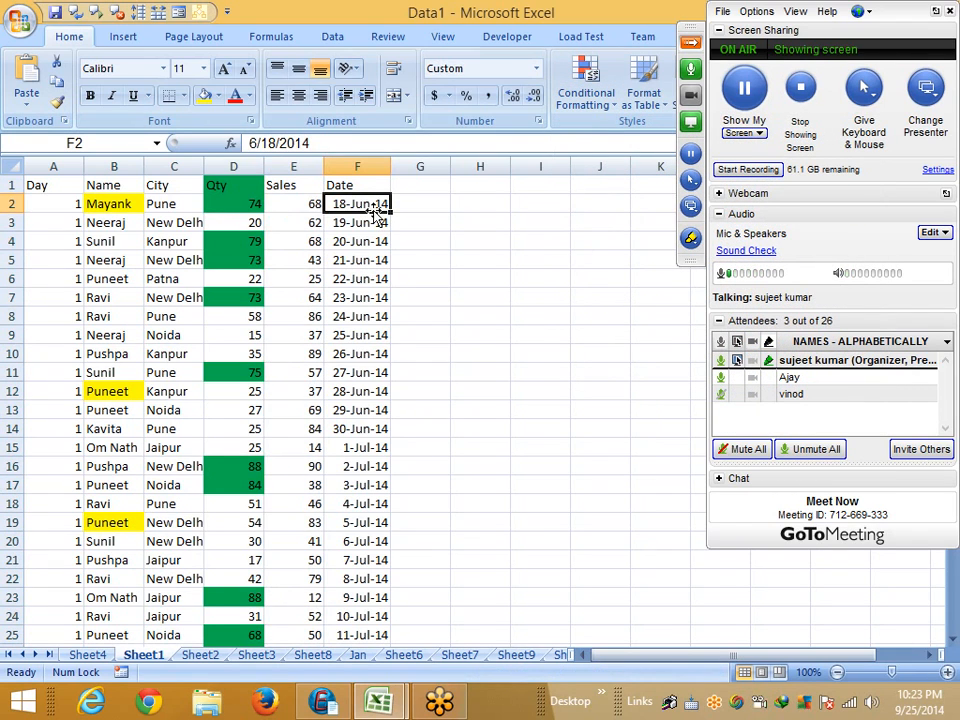
key(ctrl+shift+asciitilde)
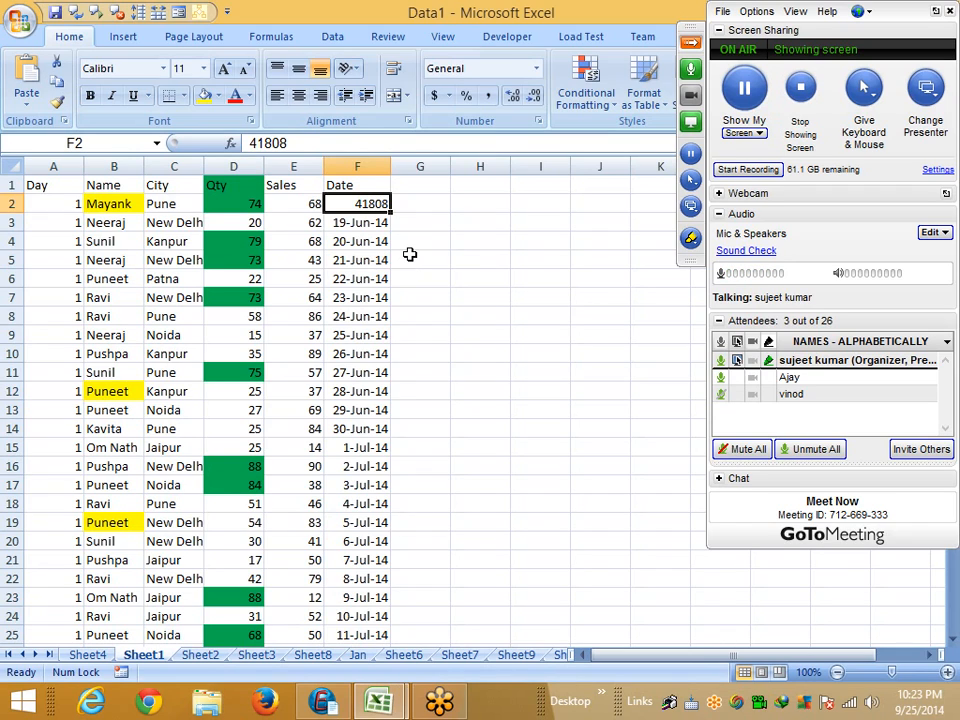
key(ctrl+shift+numbersign)
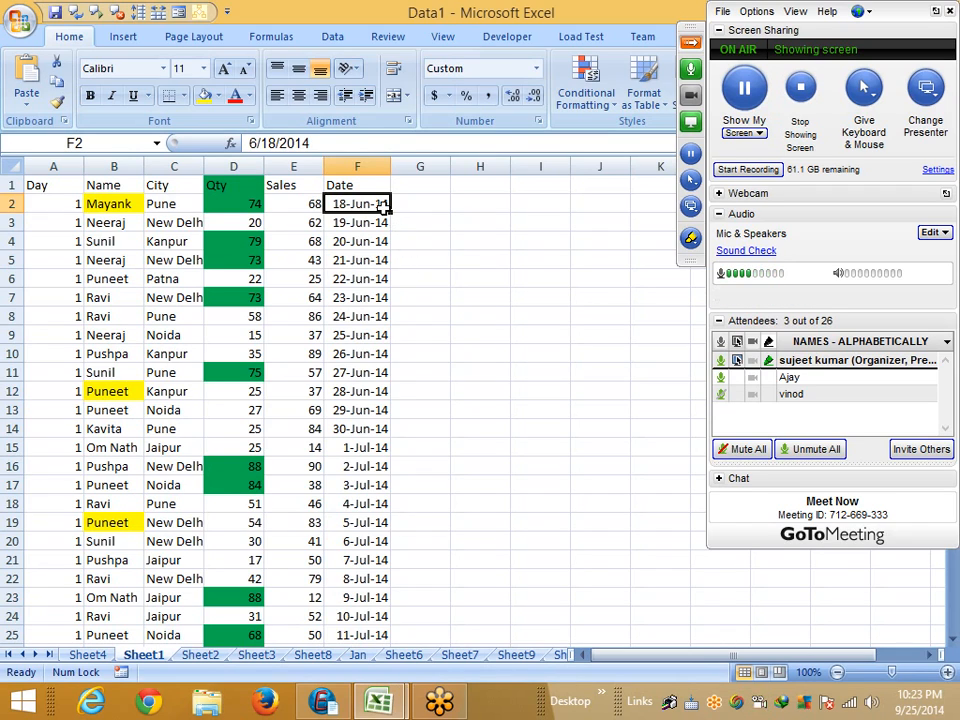
Start a Greater Than highlight rule on the entire Date column.
click(370, 166)
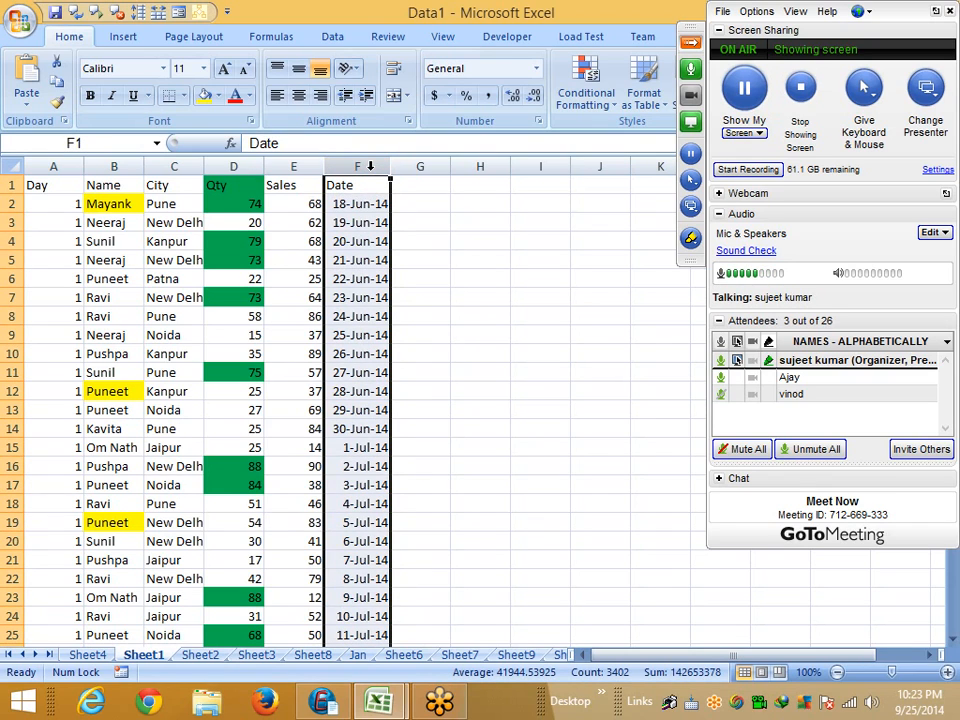
click(590, 113)
mouse_move(615, 140)
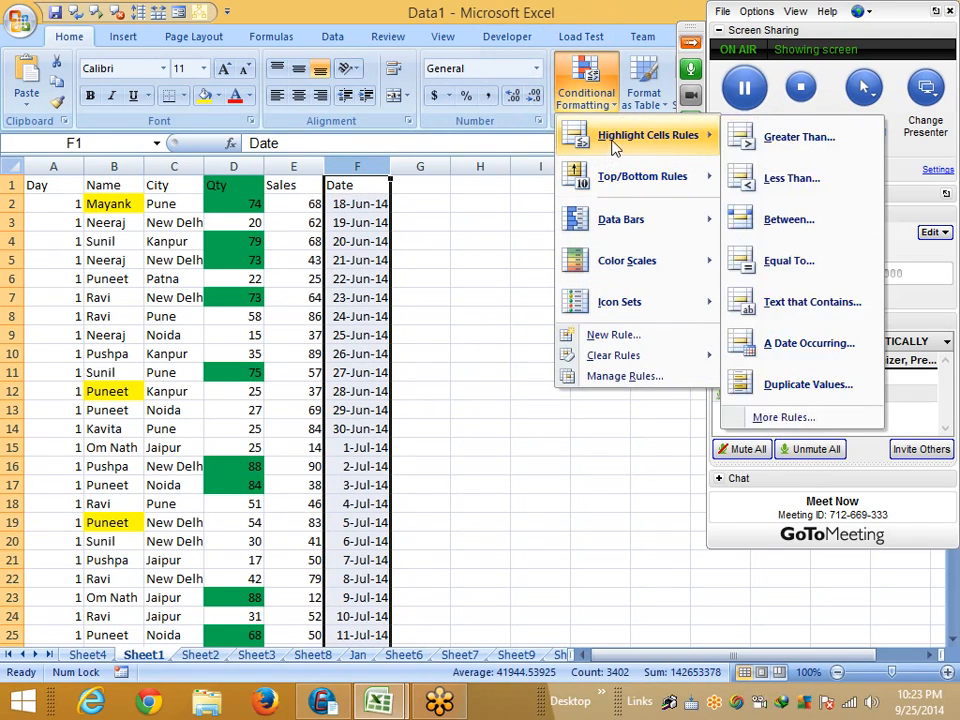
click(790, 138)
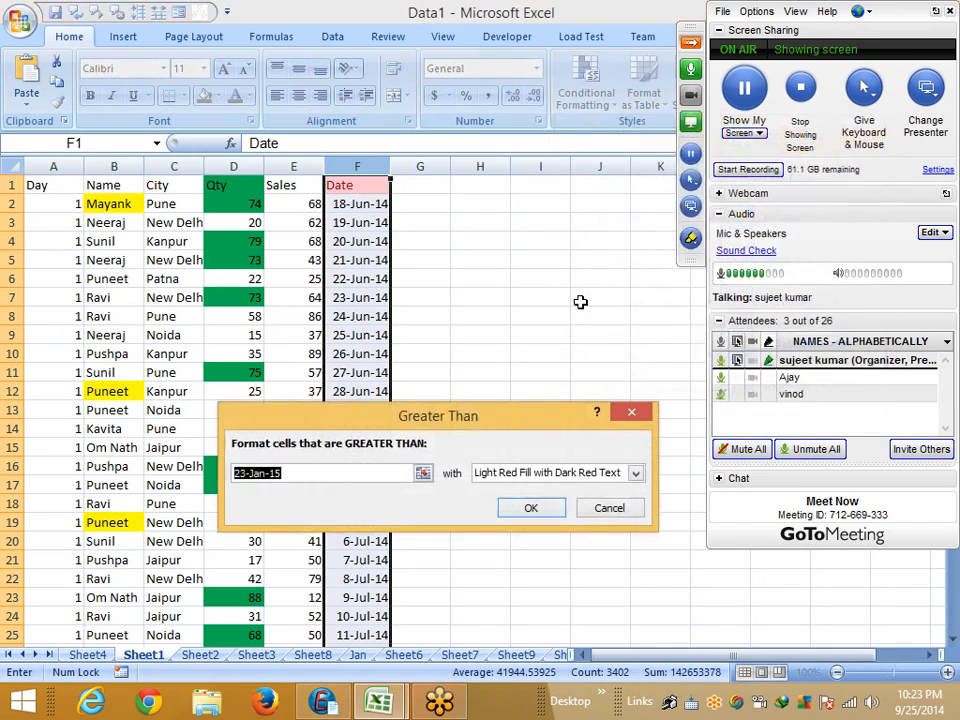
Preview the rule with the threshold date 23-Jun-14 and Light Red Fill with Dark Red Text, and cancel it.
click(237, 476)
key(BackSpace)
text(2)
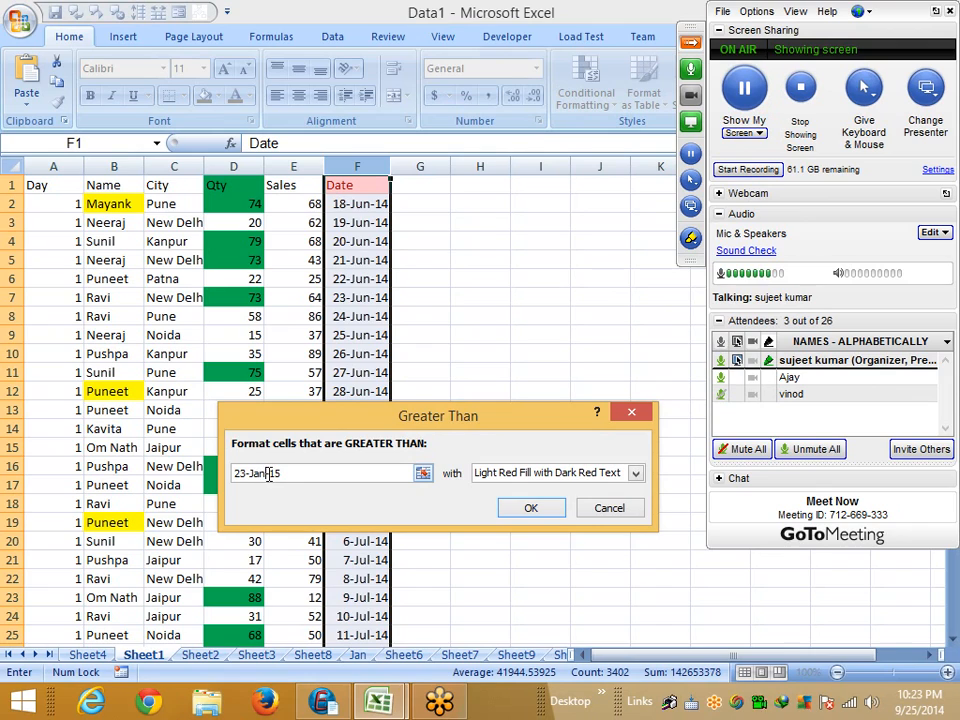
click(268, 476)
key(BackSpace)
key(BackSpace)
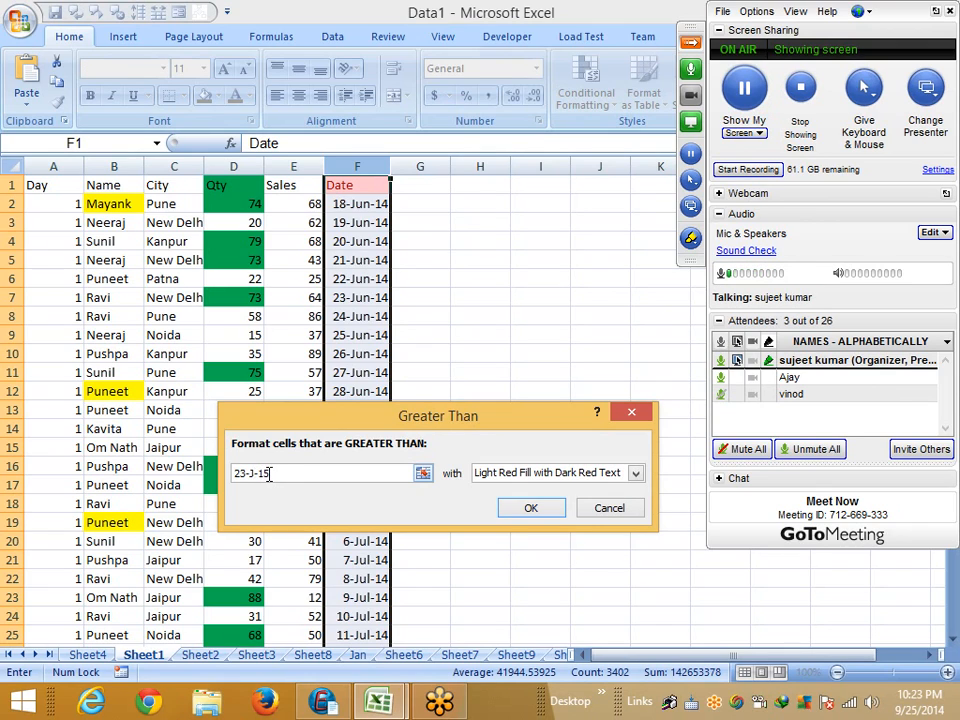
text(un)
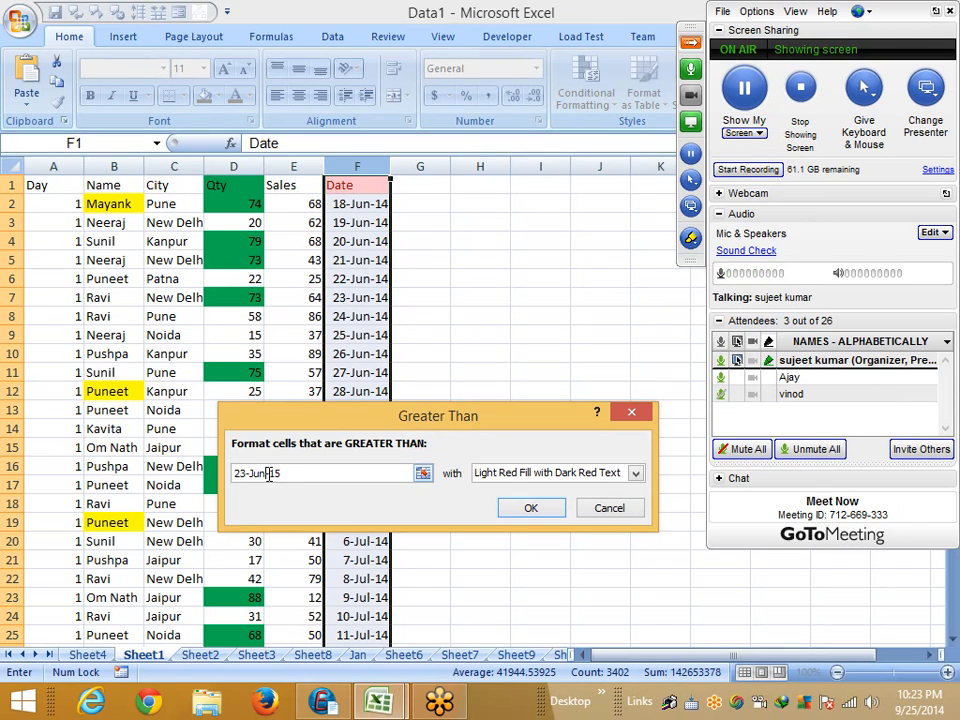
click(338, 477)
key(BackSpace)
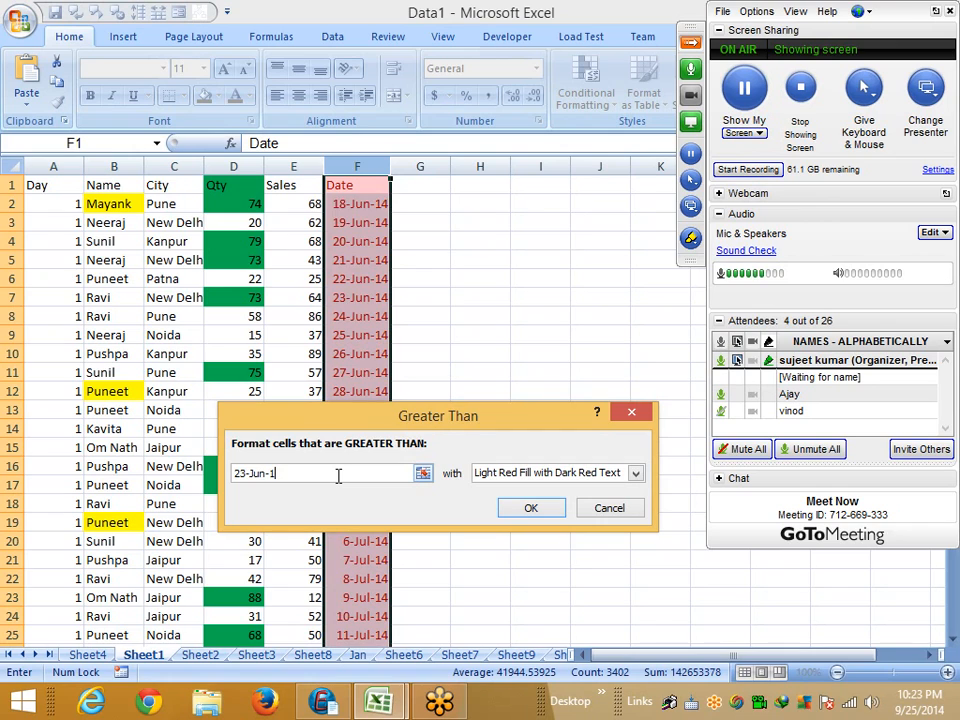
text(4)
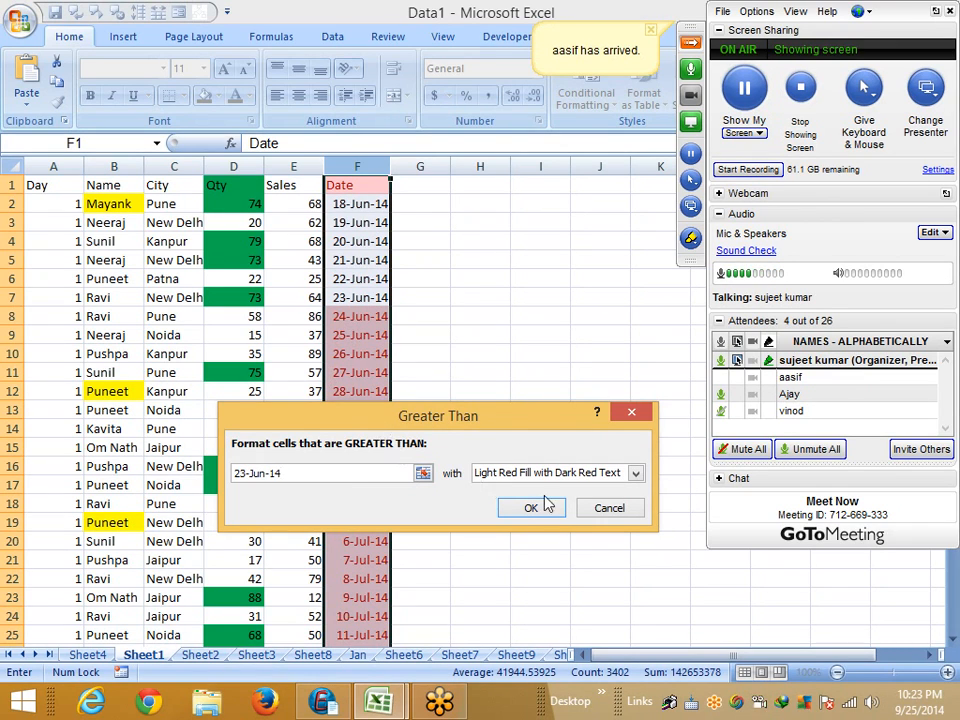
click(607, 508)
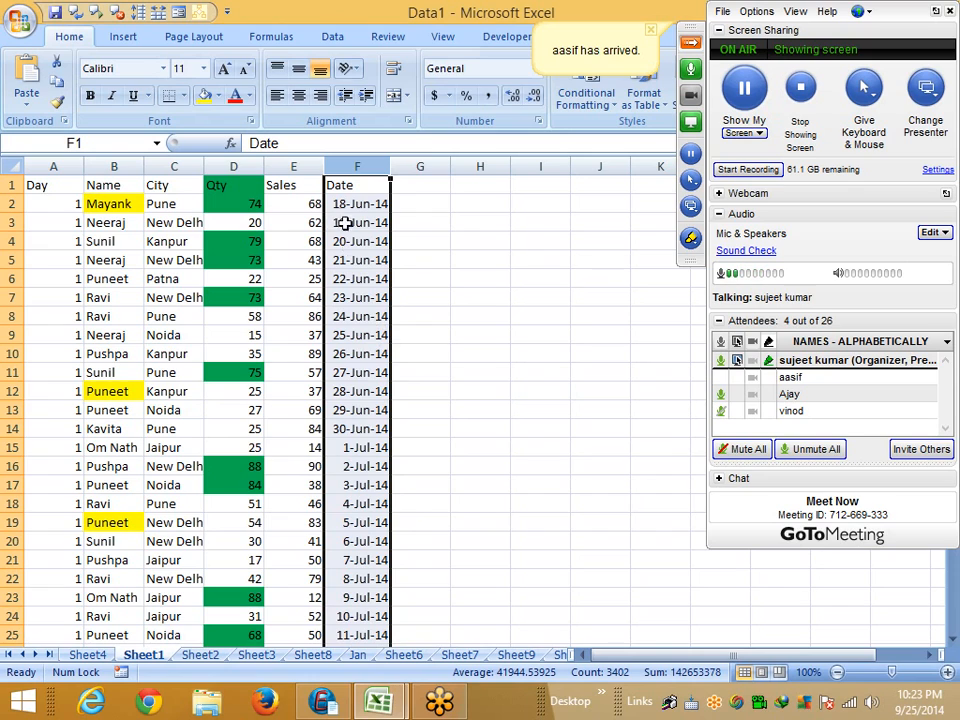
click(575, 105)
mouse_move(590, 141)
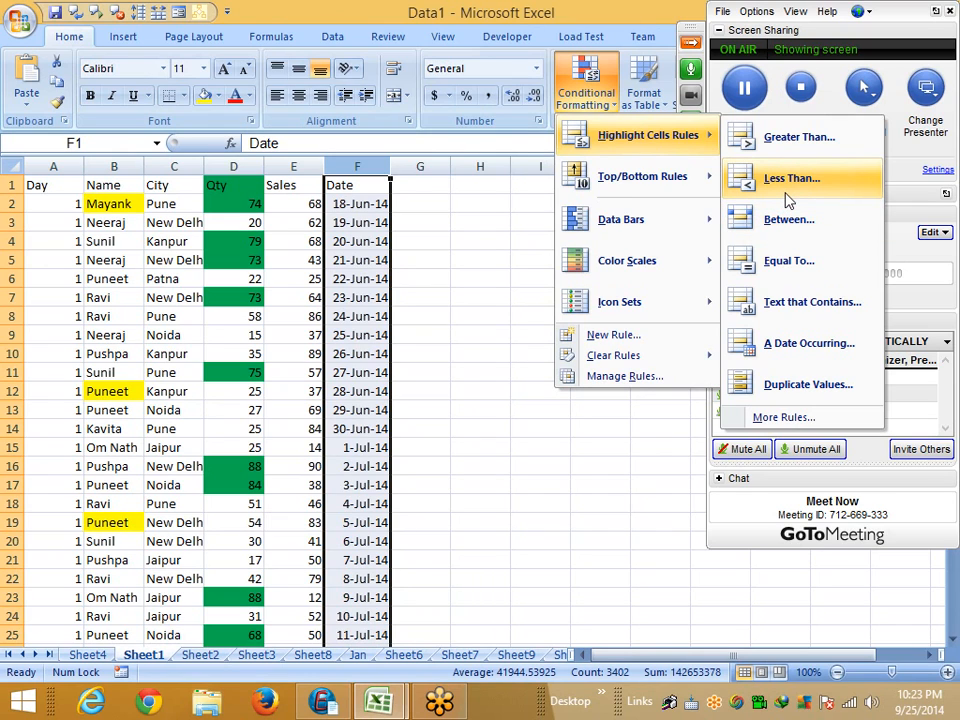
click(310, 330)
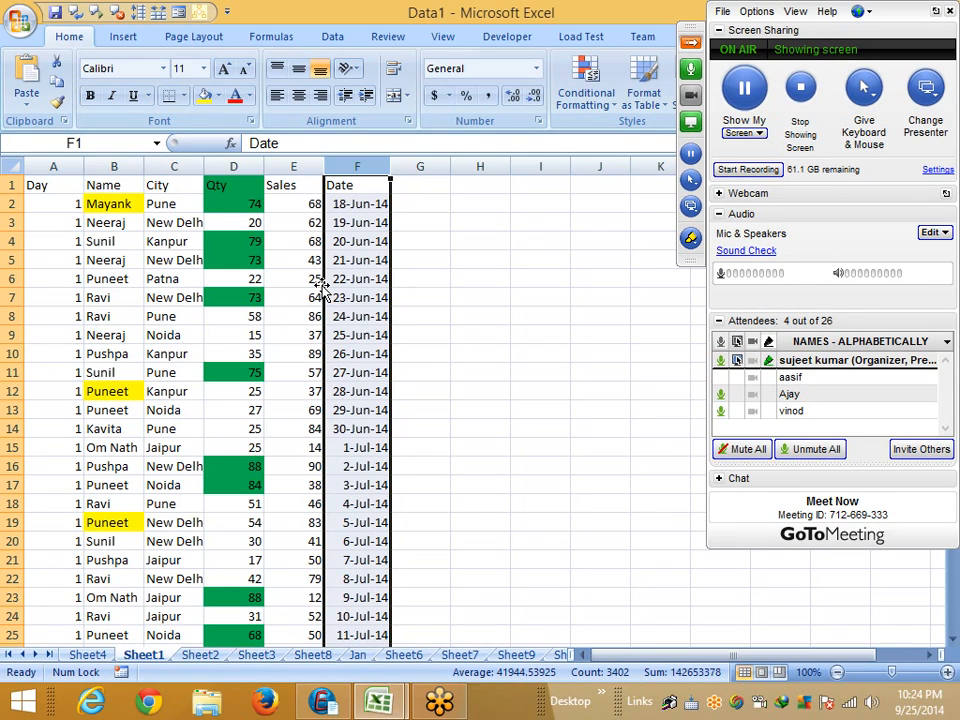
click(332, 354)
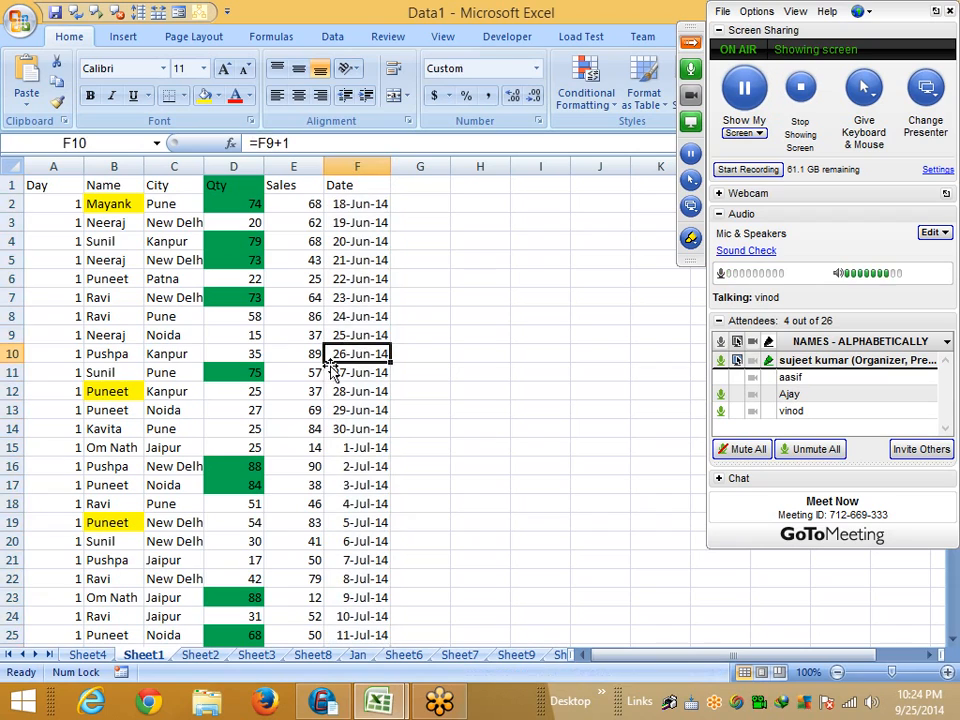
Preview an Equal To highlight rule with the value 58 on the entire Sales column.
click(301, 184)
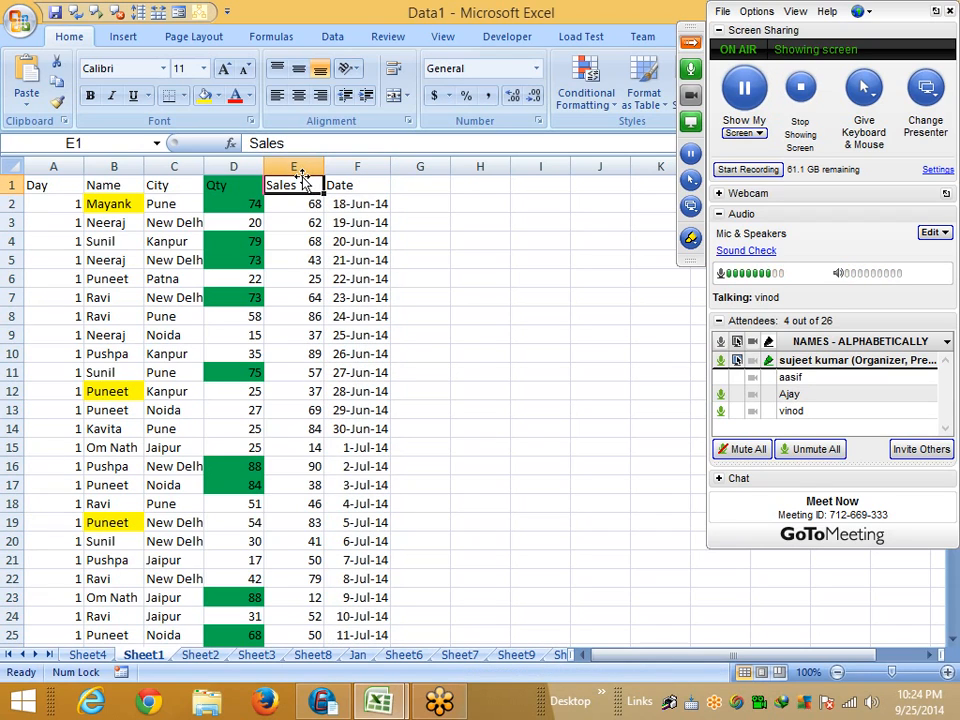
click(298, 166)
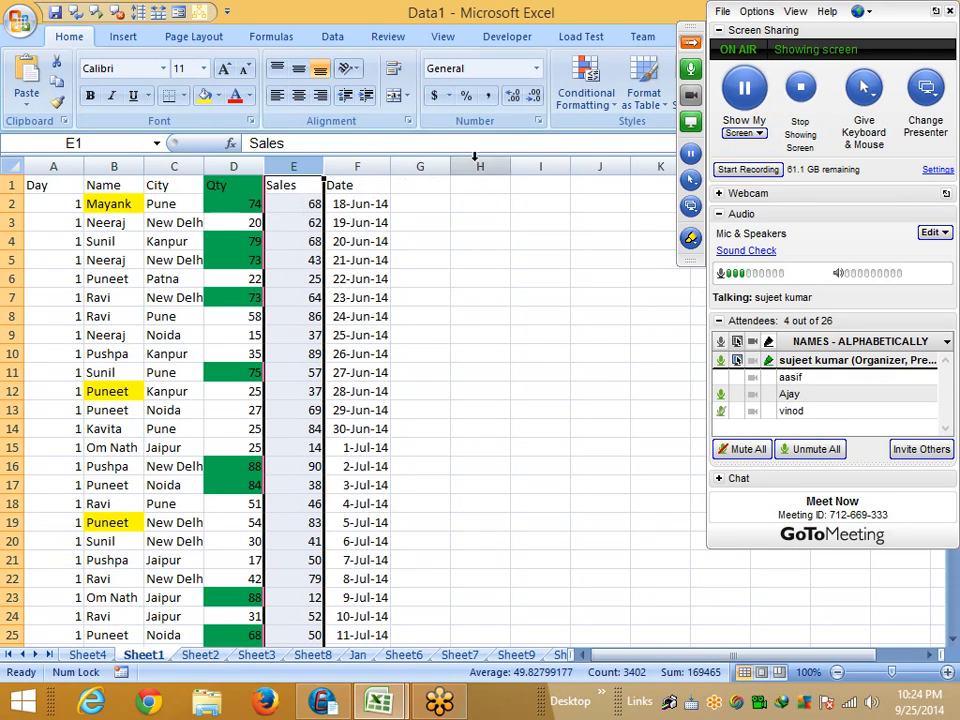
click(586, 85)
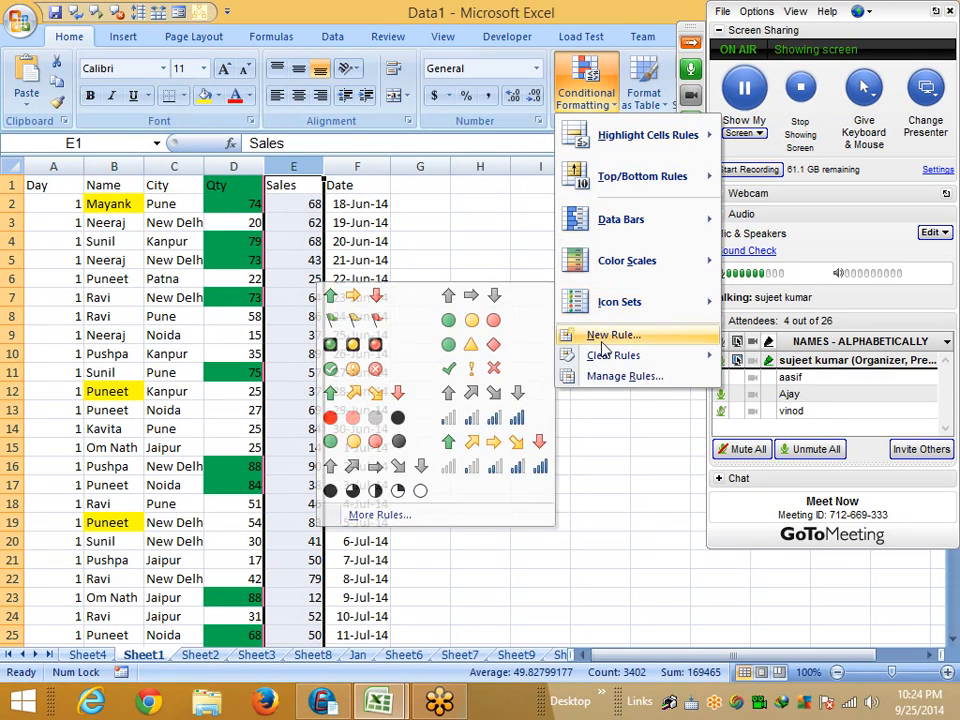
mouse_move(647, 146)
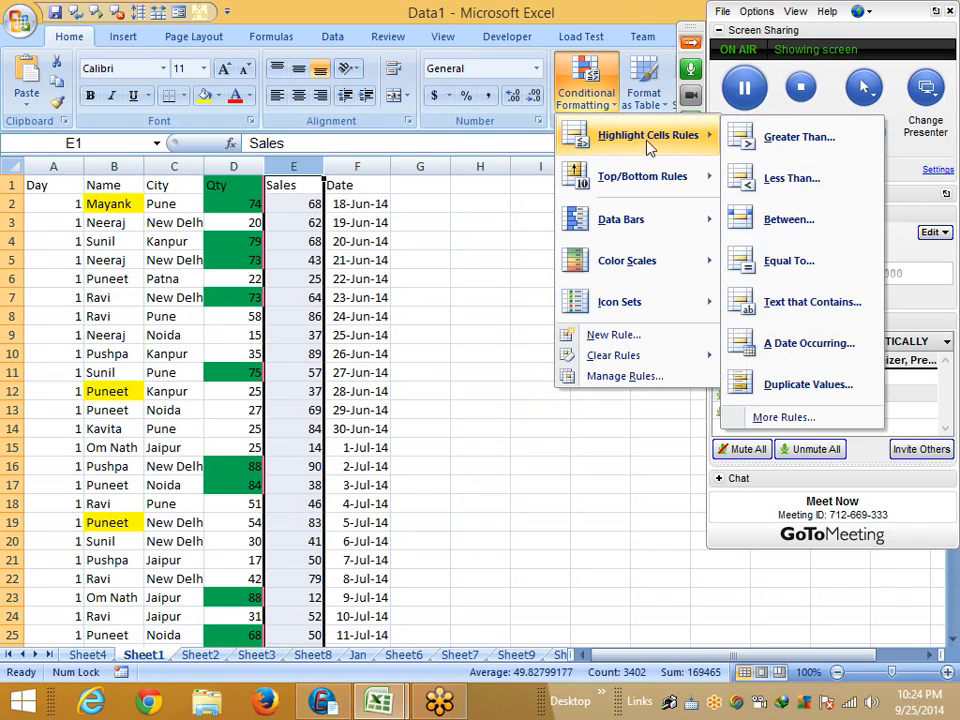
click(765, 259)
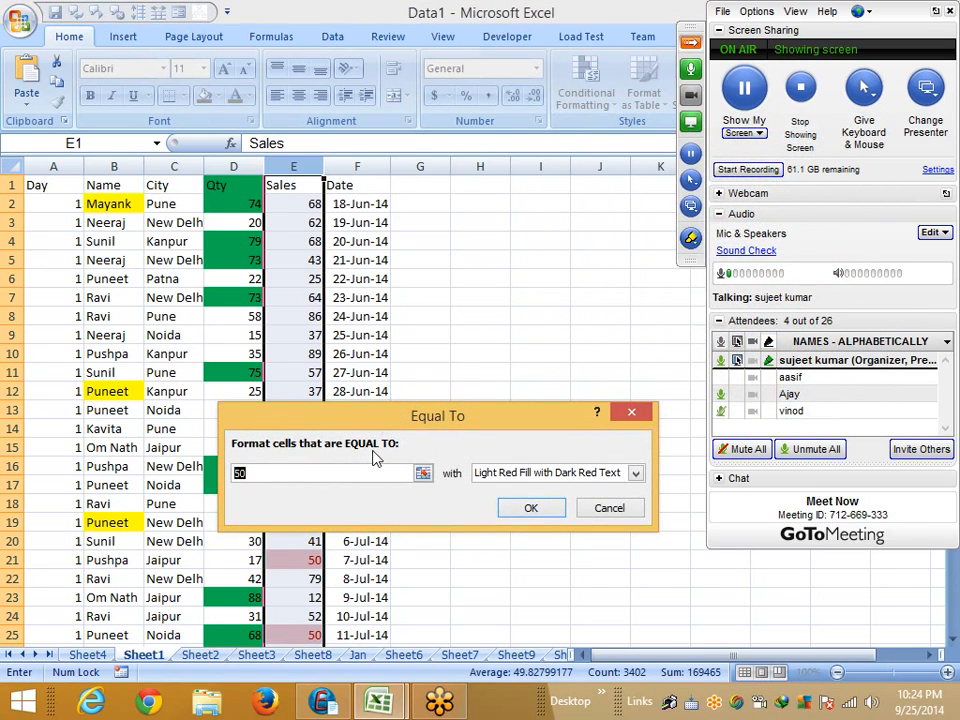
key(BackSpace)
click(211, 485)
drag(271, 470, 184, 456)
text(58)
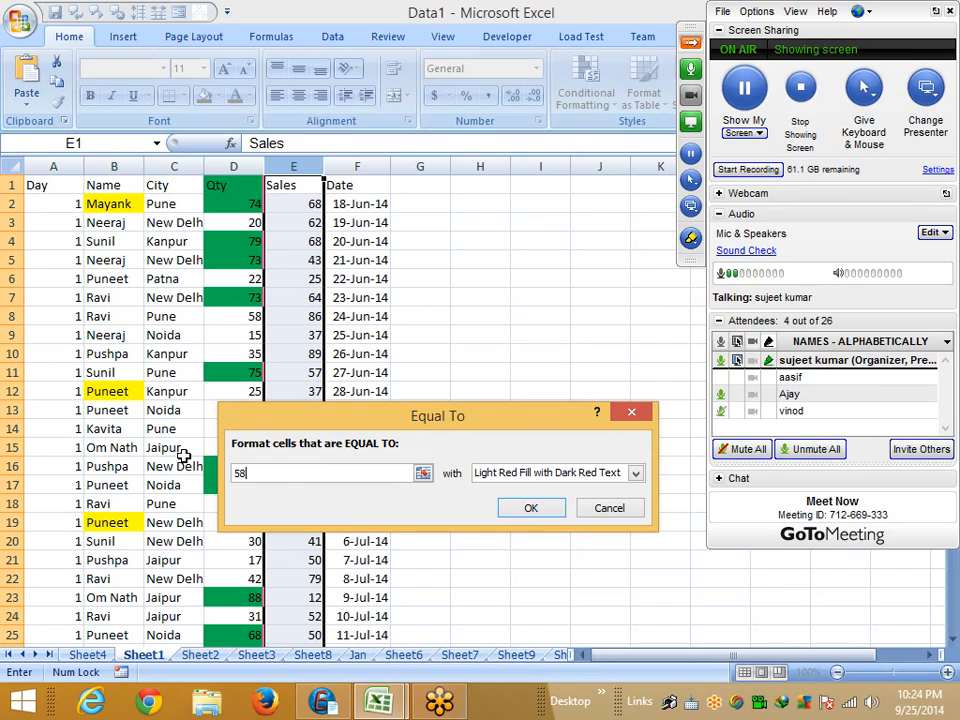
Change the Equal To value to 64 to preview the match in Sales, and cancel the rule.
key(BackSpace)
key(BackSpace)
text(64)
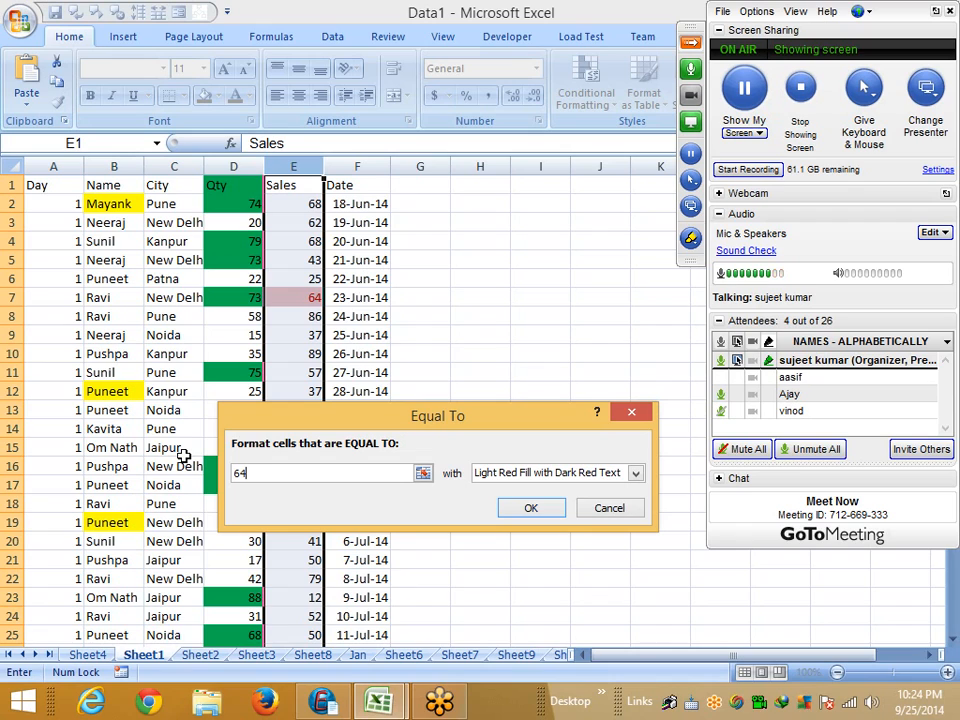
double_click(301, 474)
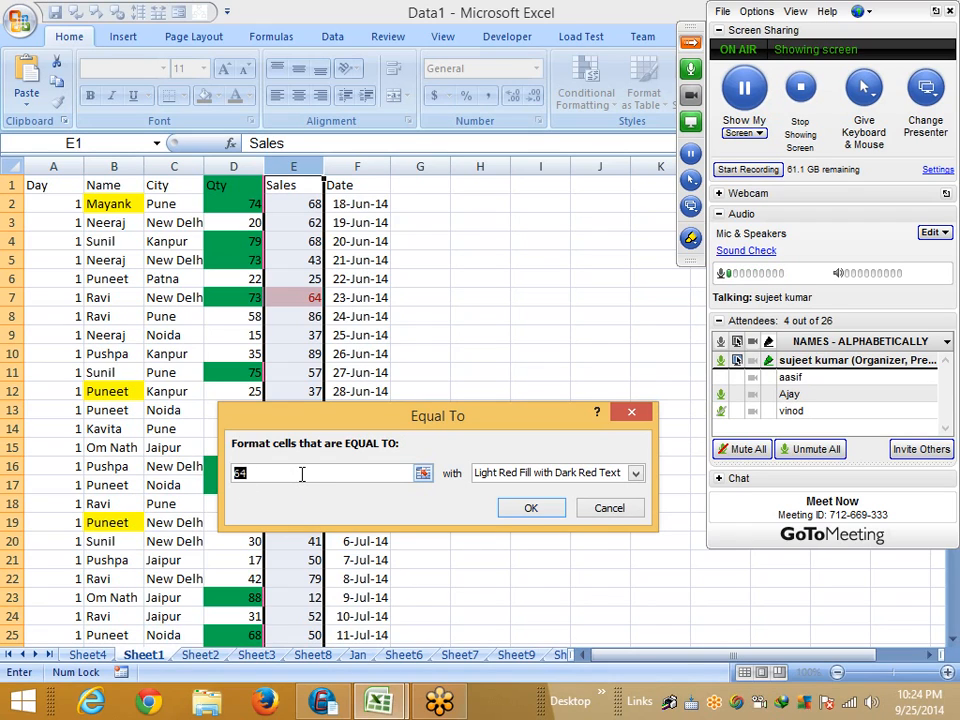
click(609, 507)
Collapse the GoToMeeting control panel, preview an Equal To rule for "pune" on the City column, and cancel the rule.
click(356, 164)
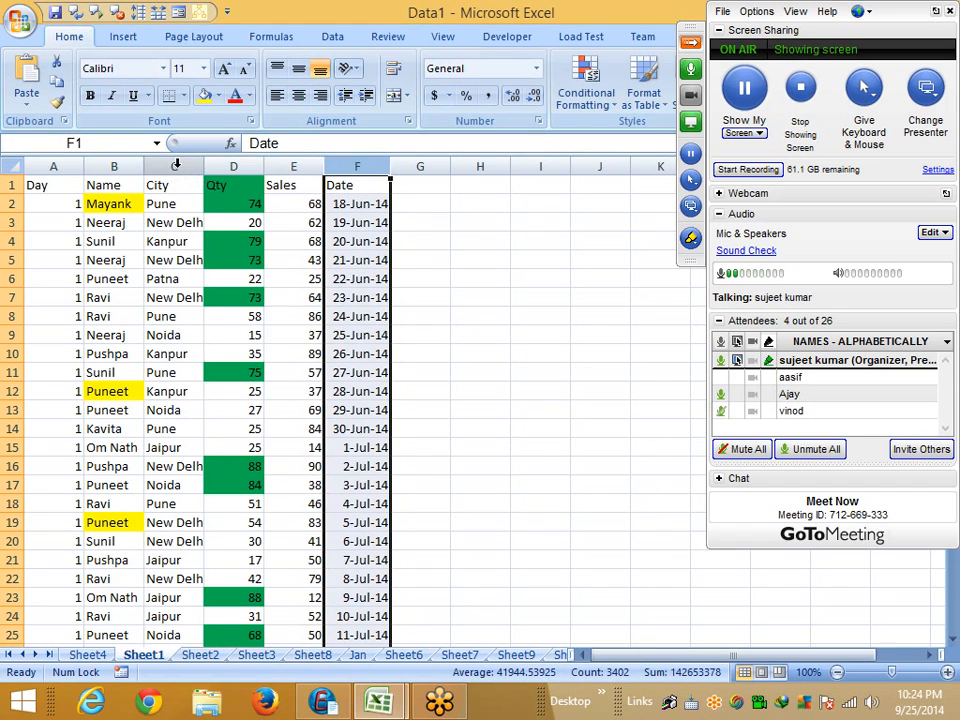
click(175, 164)
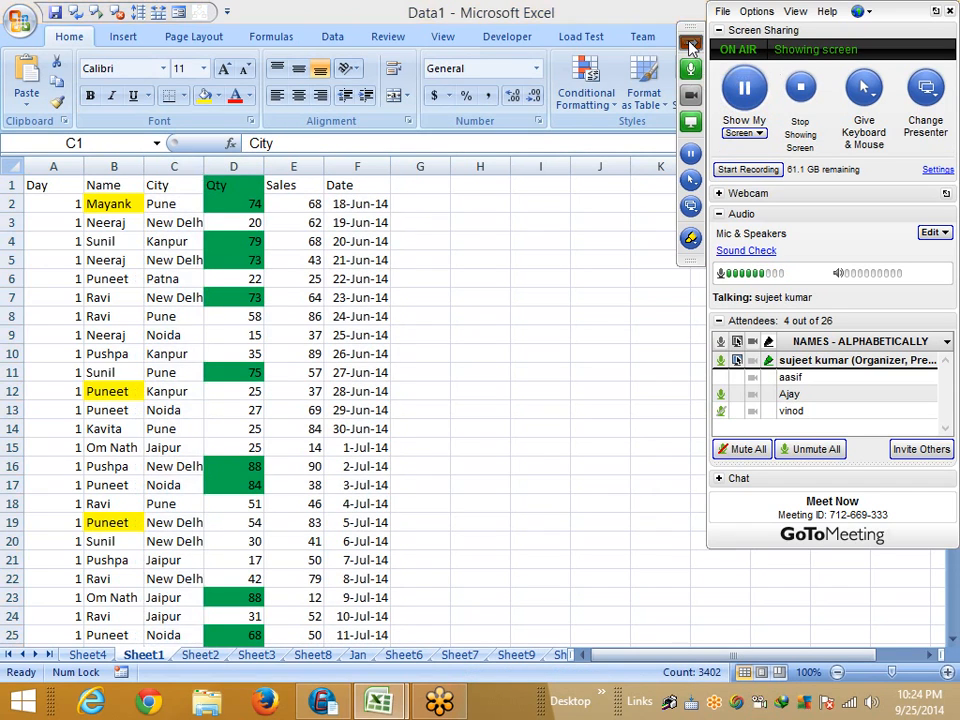
click(690, 47)
click(588, 90)
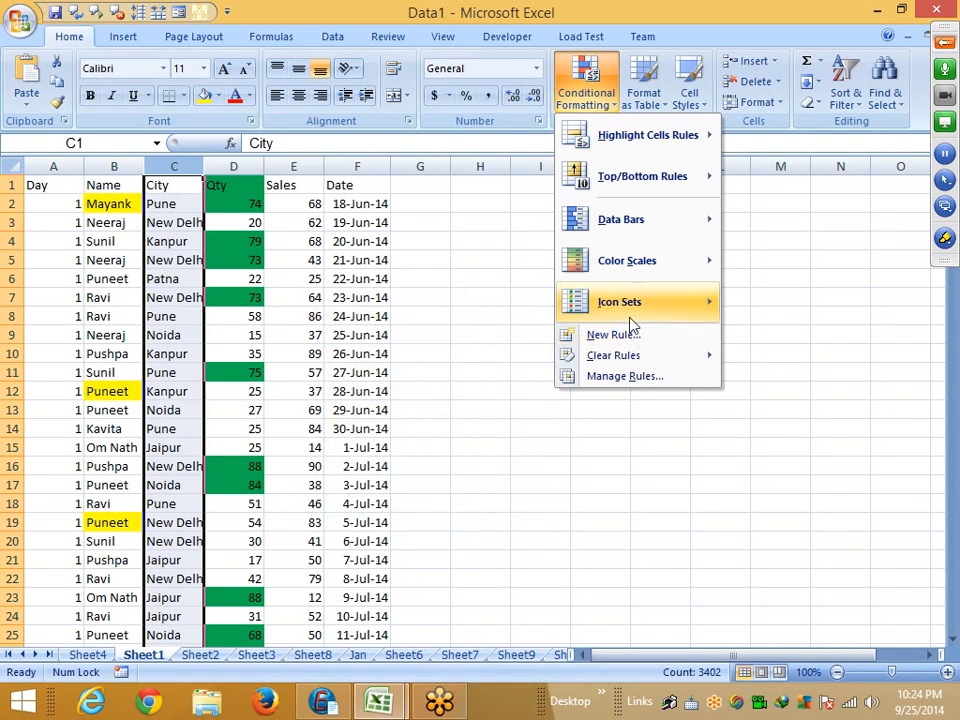
mouse_move(622, 143)
click(760, 261)
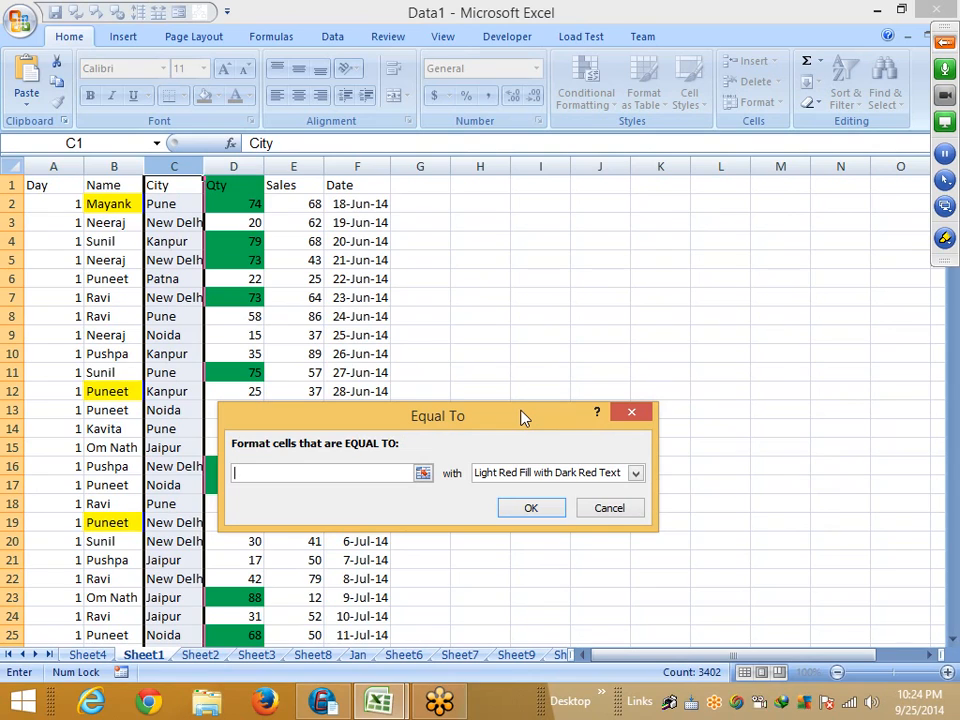
text(pune)
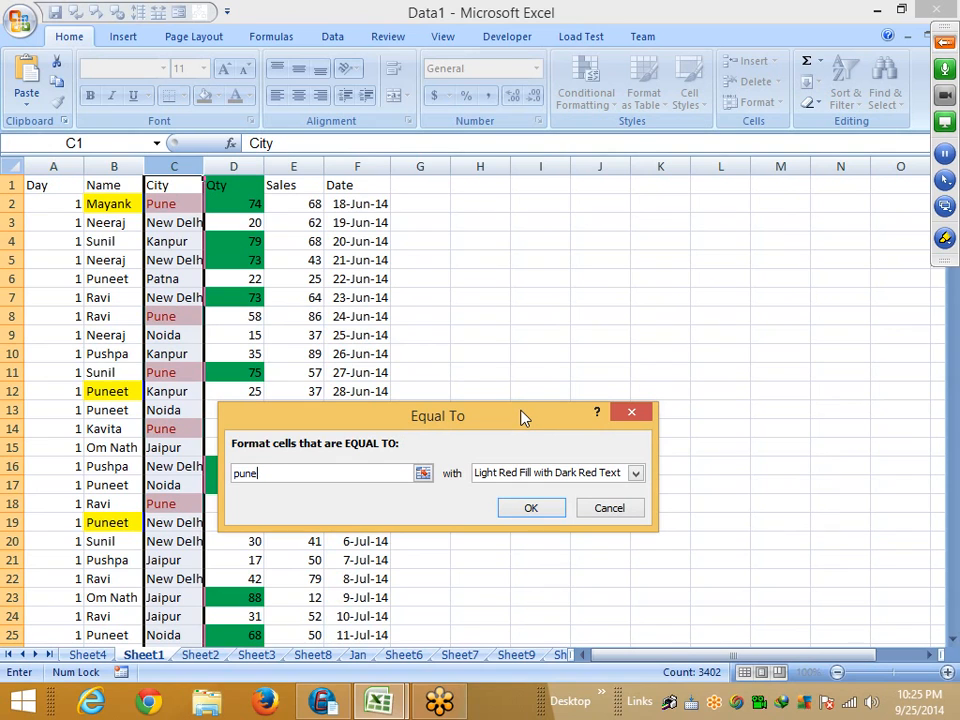
click(612, 507)
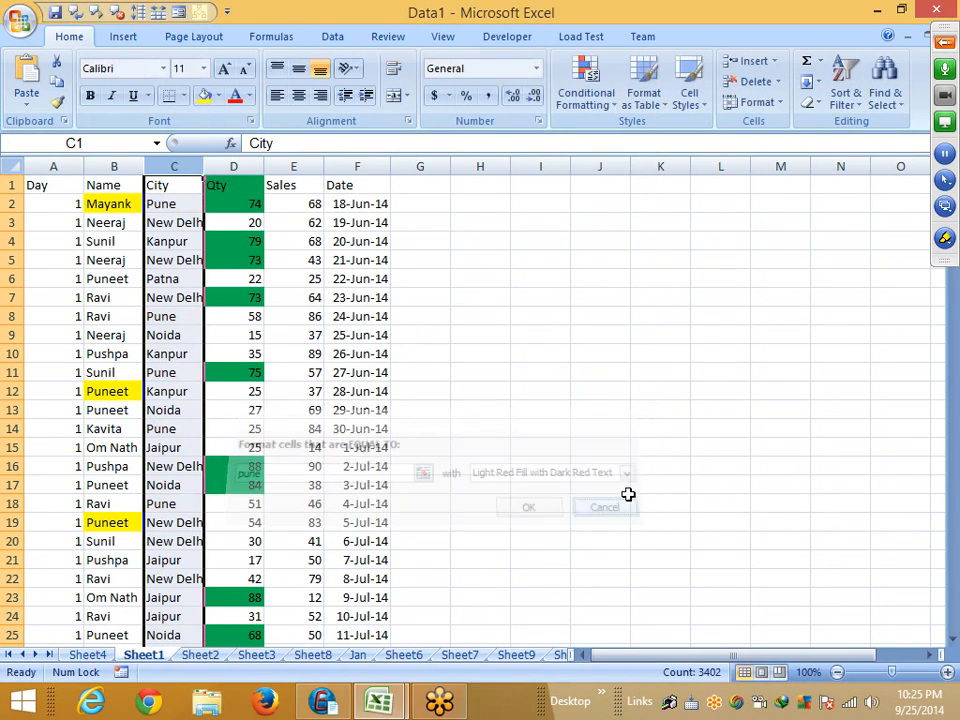
Expand the GoToMeeting control panel again to show the attendee list beside the worksheet.
click(588, 95)
mouse_move(640, 135)
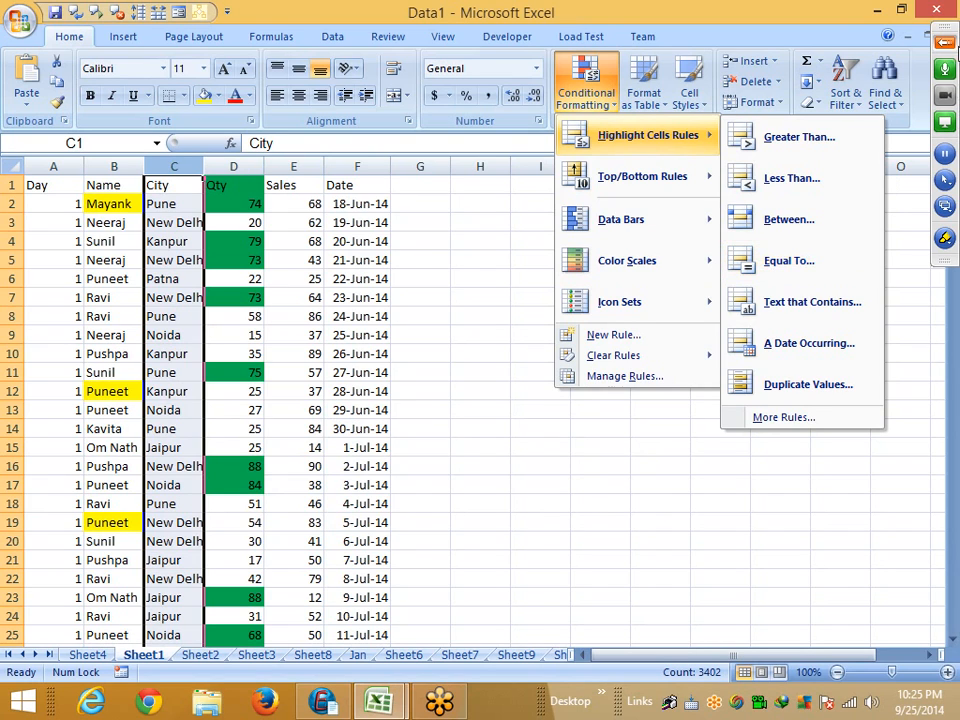
click(944, 42)
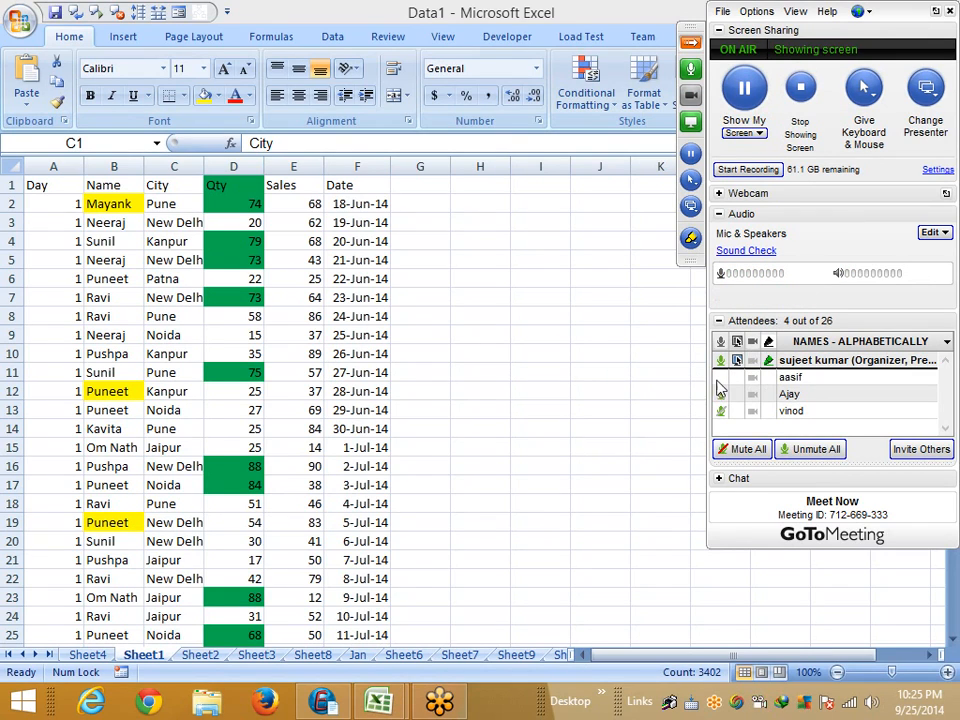
key(ctrl+c)
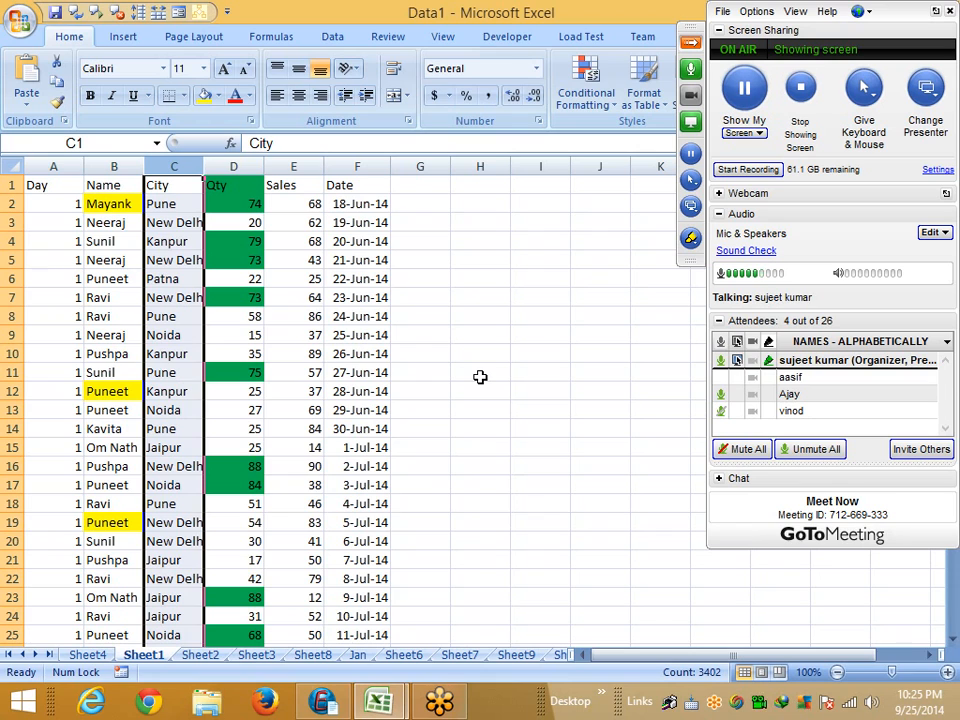
Preview an Equal To highlight rule for "pune" on the City column again, and cancel the rule.
click(578, 78)
mouse_move(632, 141)
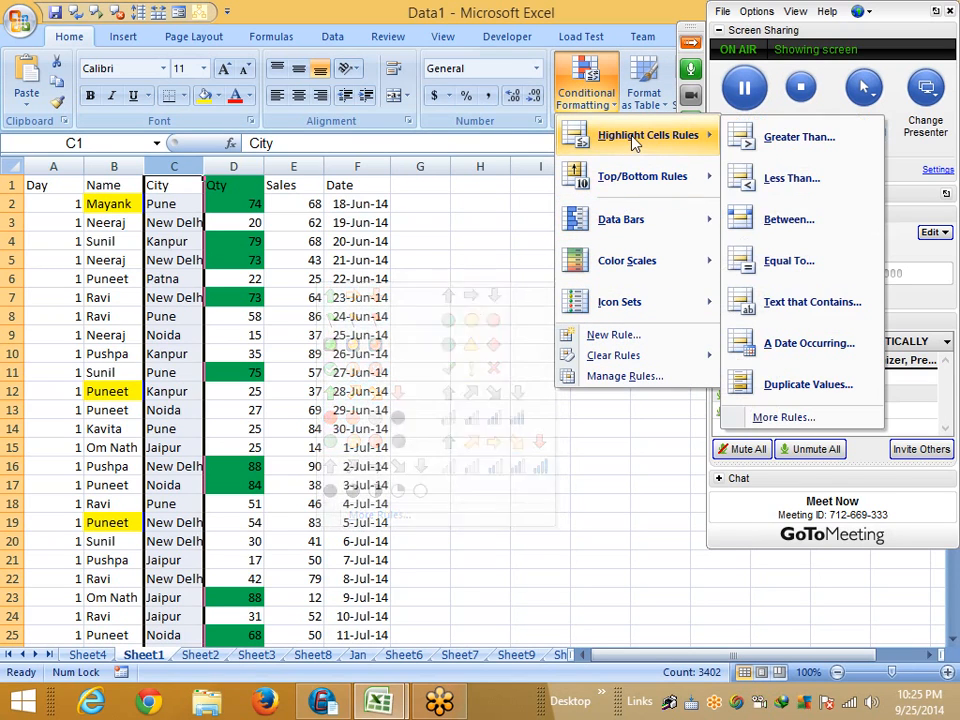
click(795, 260)
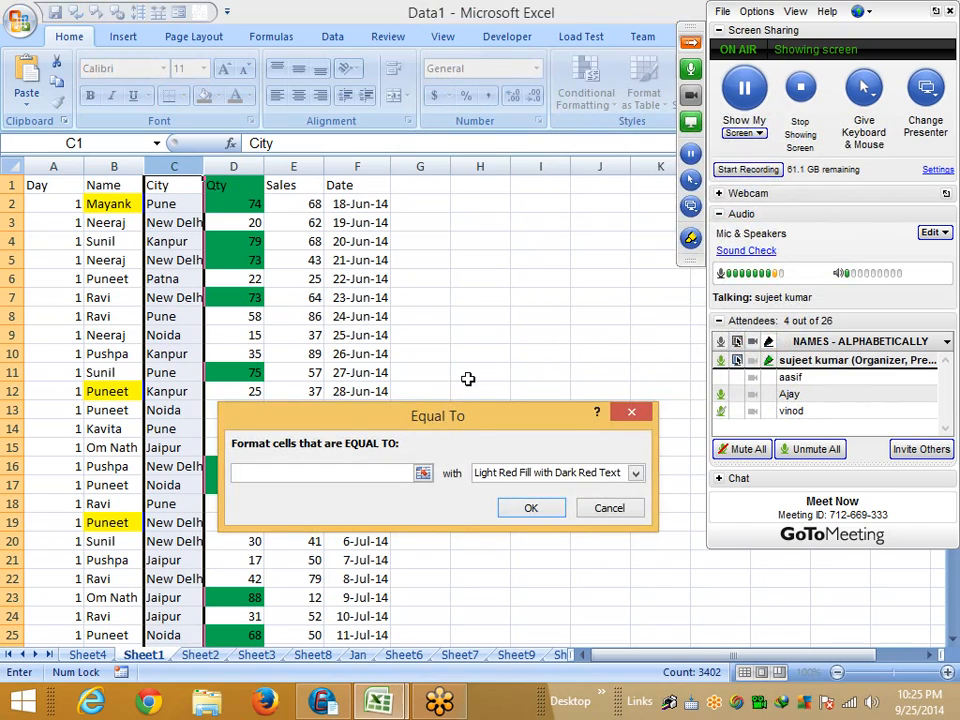
text(pune)
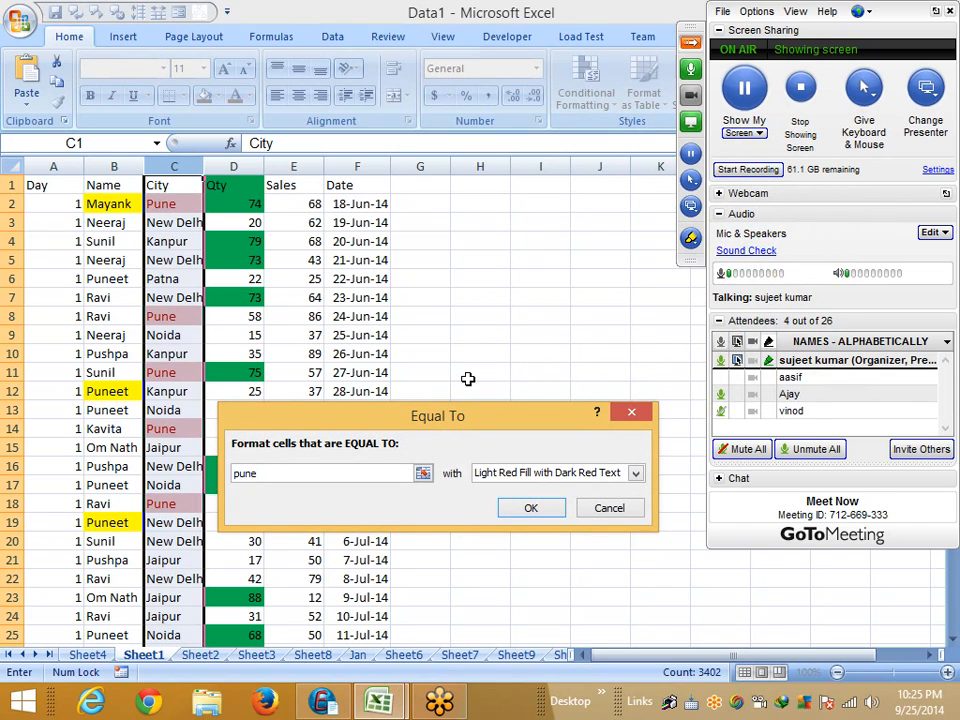
key(Escape)
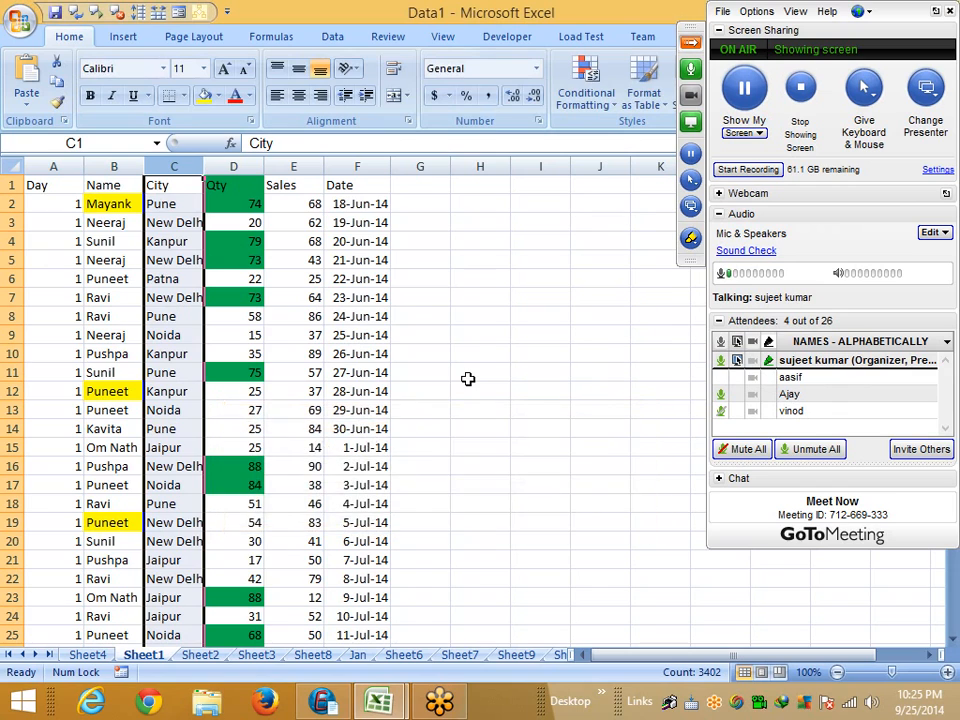
Widen the City column so that the full city names fit.
click(197, 297)
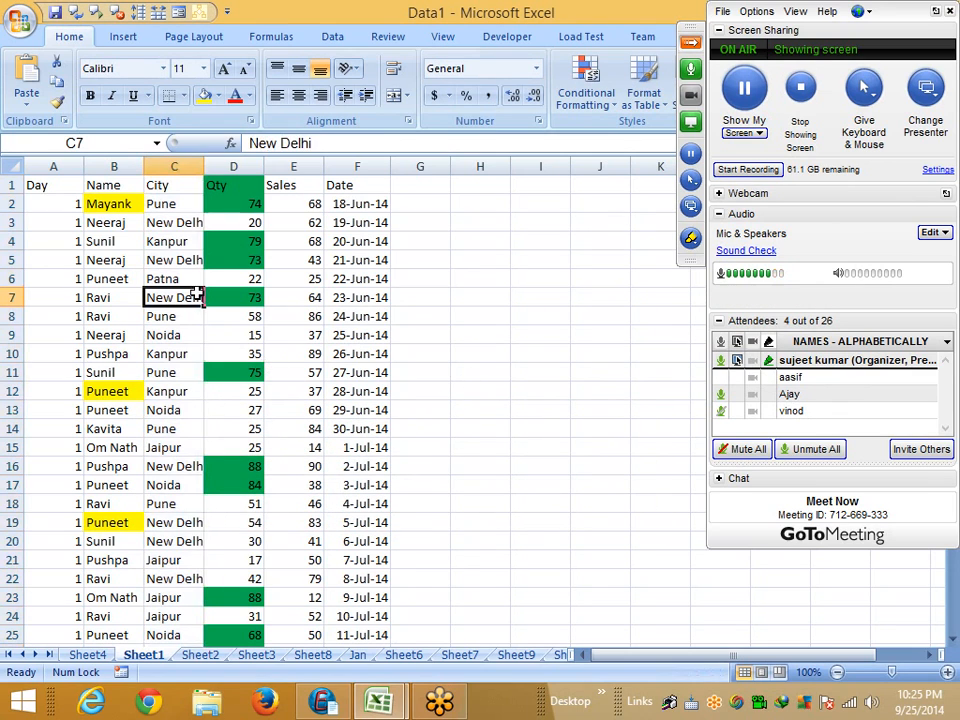
drag(204, 166, 243, 172)
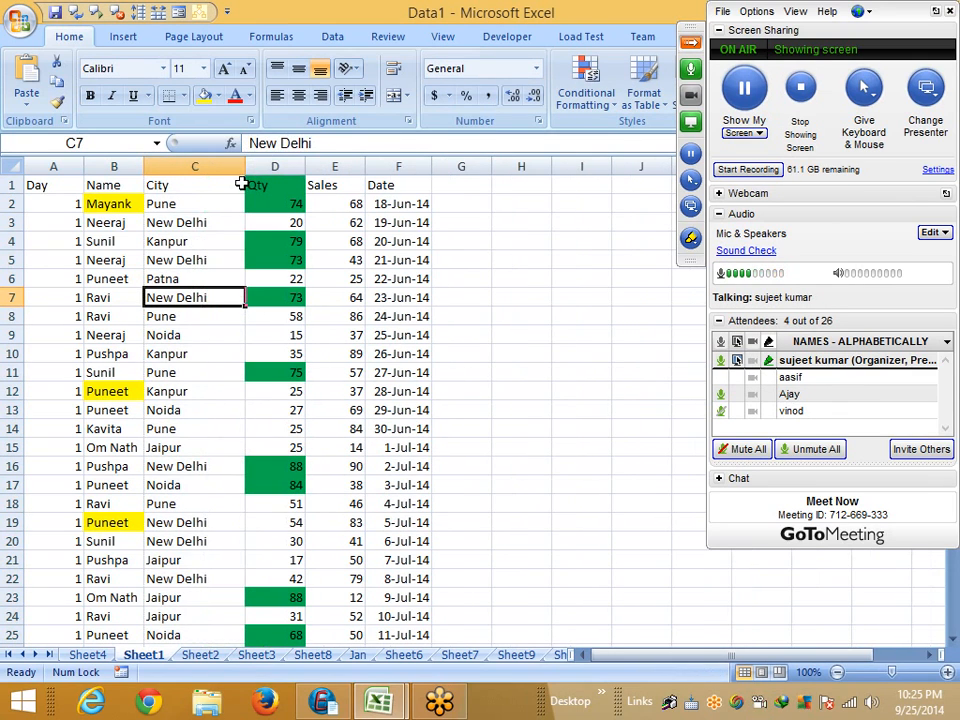
click(217, 167)
click(182, 298)
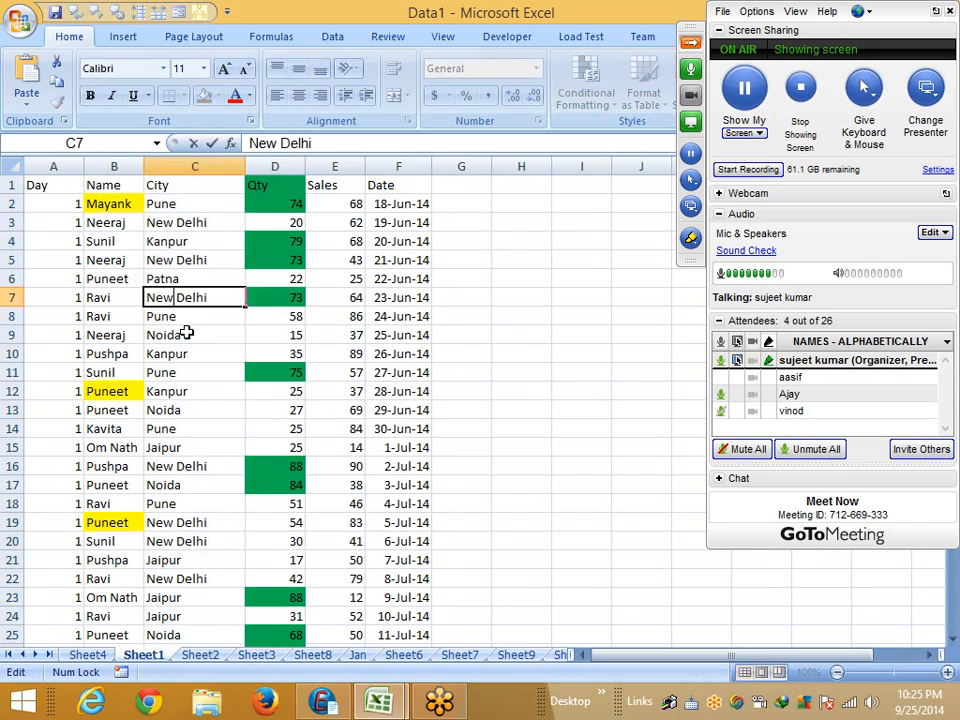
Replace the city in cell C9 with "Delhi".
click(189, 334)
text(DE)
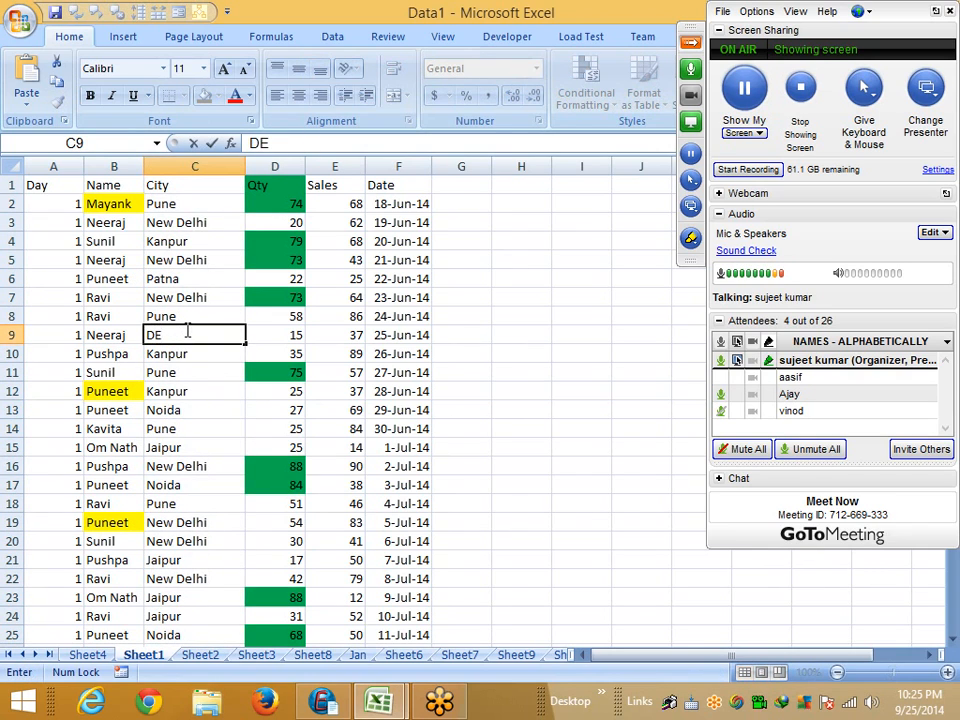
key(BackSpace)
text(elho)
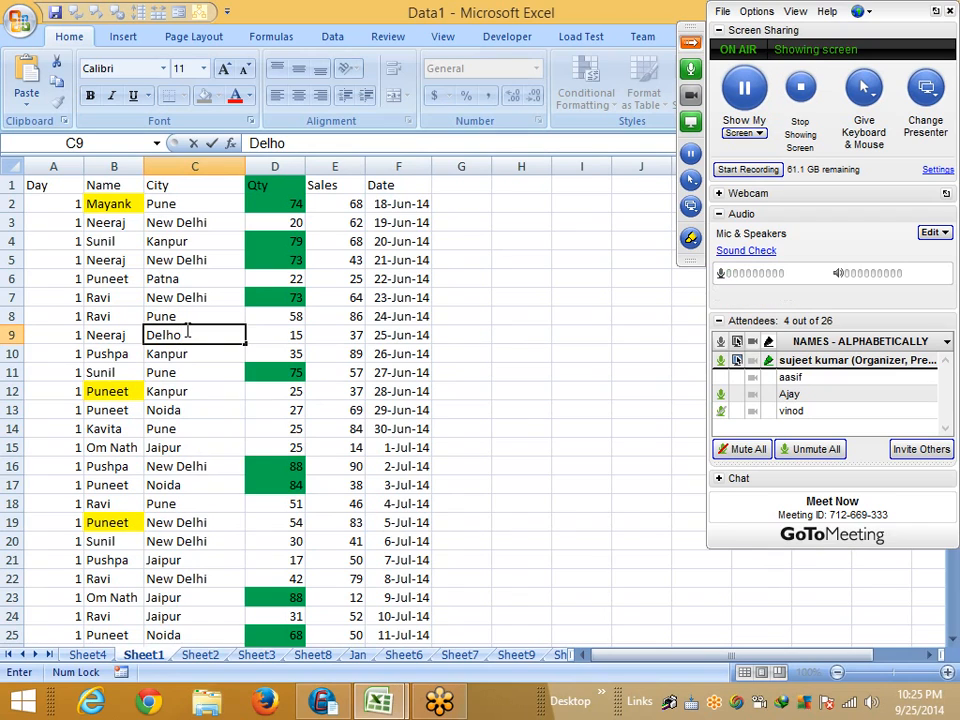
key(BackSpace)
text(i)
key(Return)
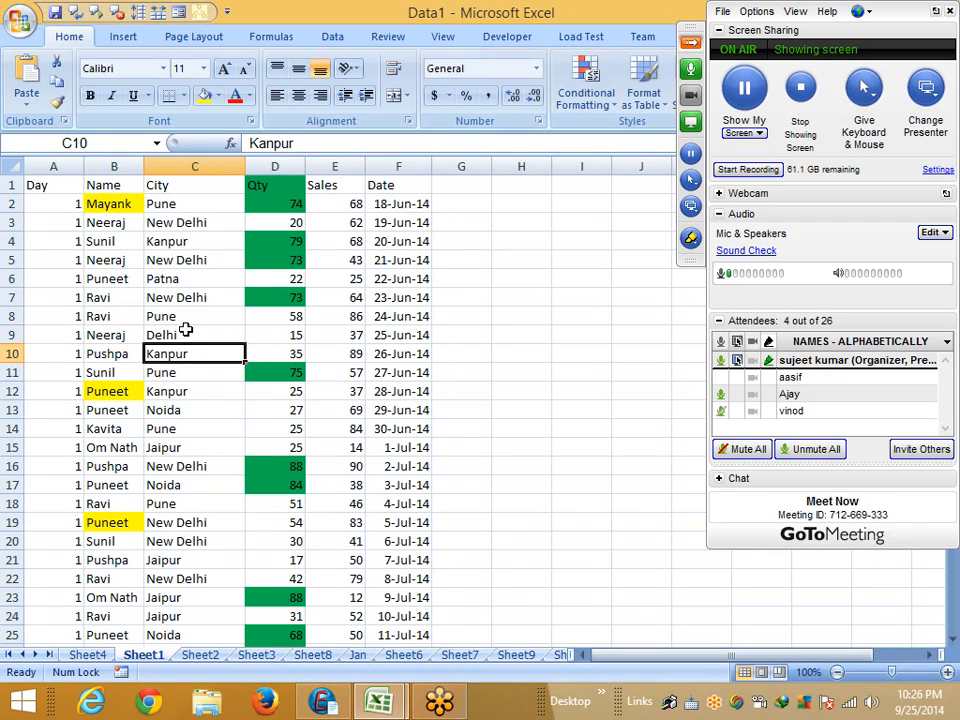
Copy the "Delhi" entry from C9 into cells C14 and C22.
click(186, 330)
key(ctrl+c)
key(Down)
key(Down)
key(Down)
key(Down)
key(Down)
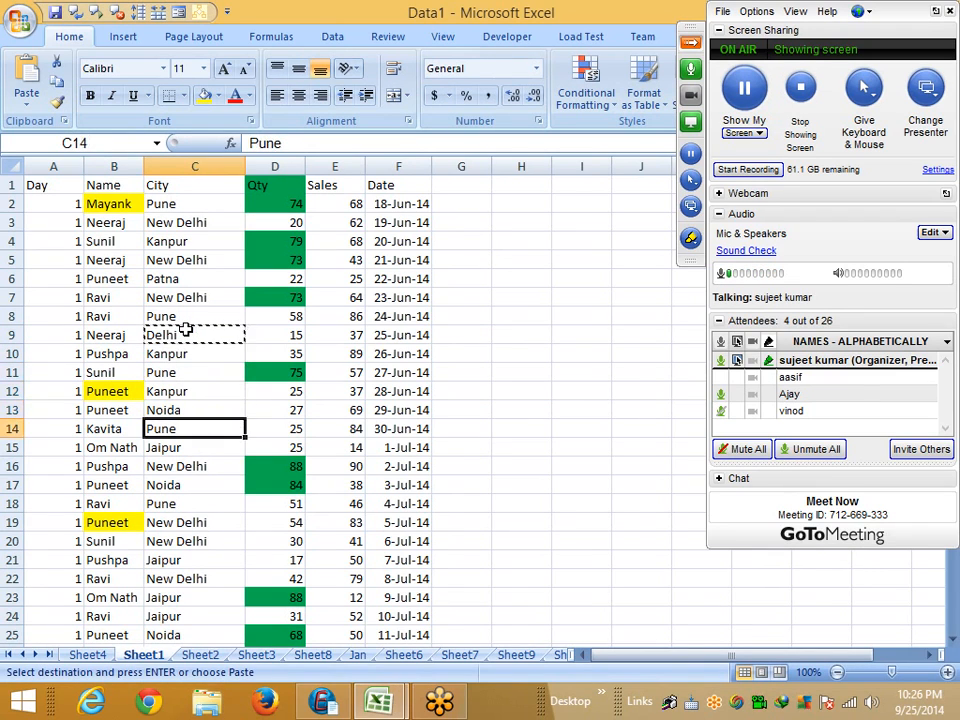
key(ctrl+v)
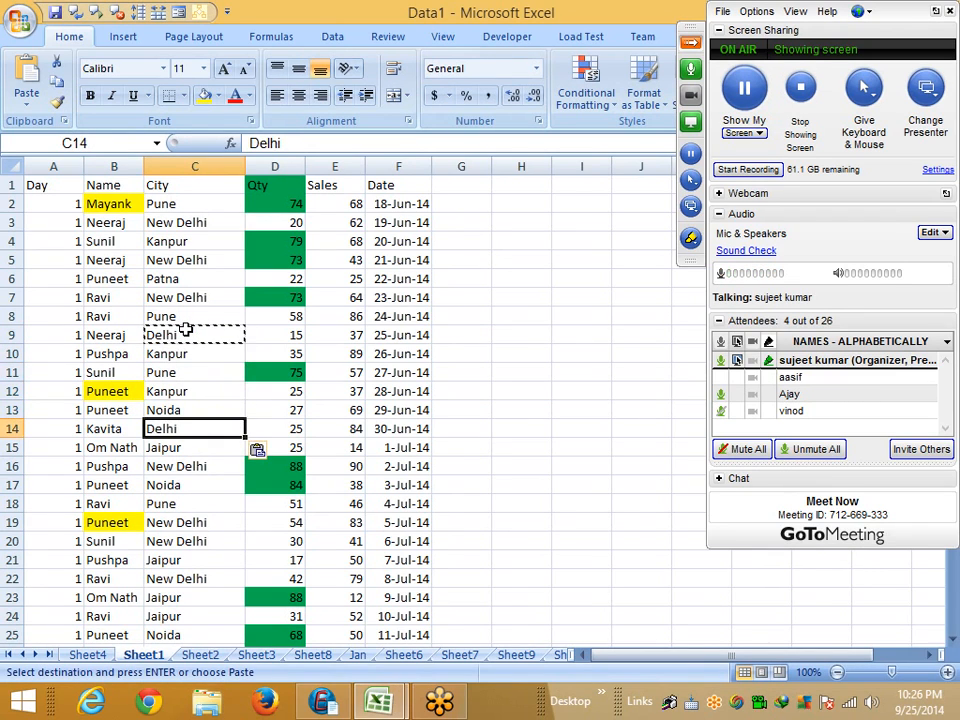
click(208, 582)
key(ctrl+v)
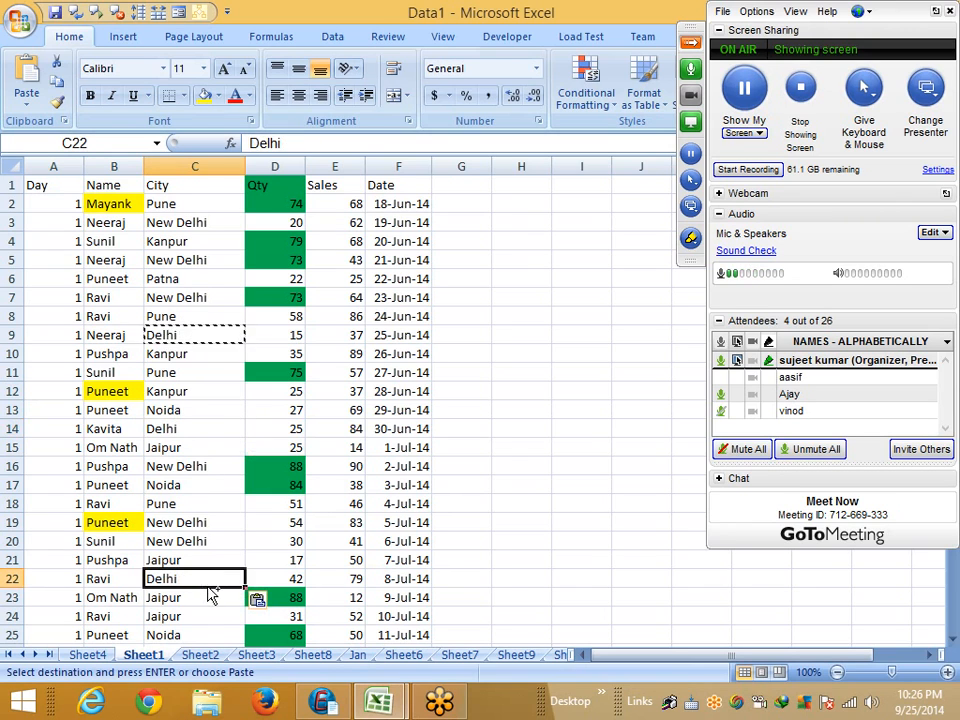
Preview an Equal To highlight rule for "Delhi" on the entire City column, and cancel the rule.
click(205, 166)
click(590, 98)
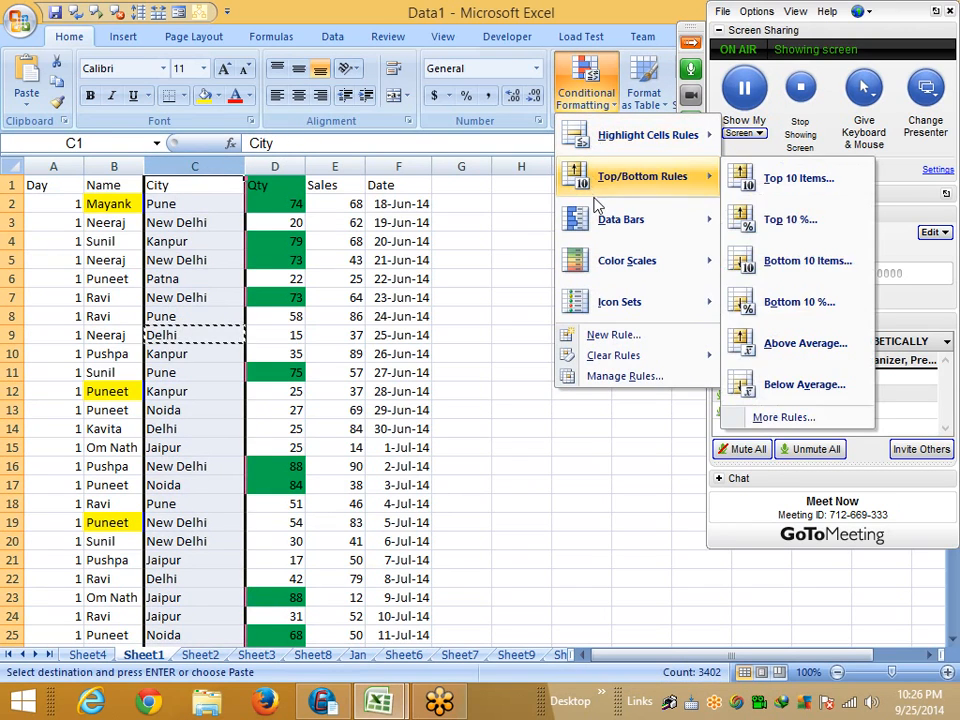
mouse_move(625, 145)
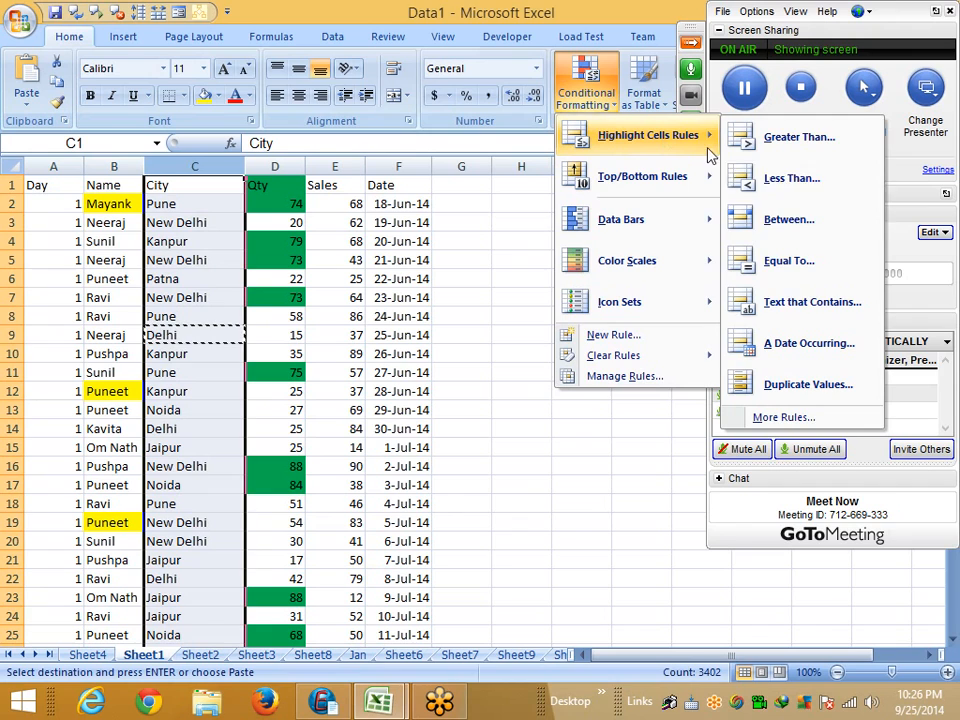
click(785, 257)
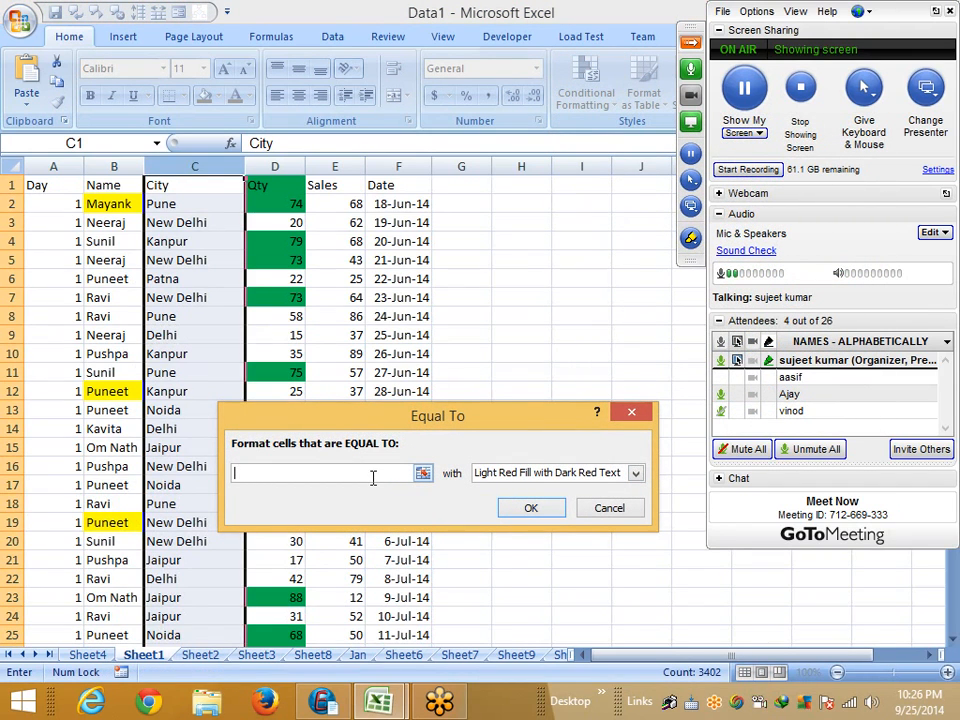
text(DE)
key(BackSpace)
text(e)
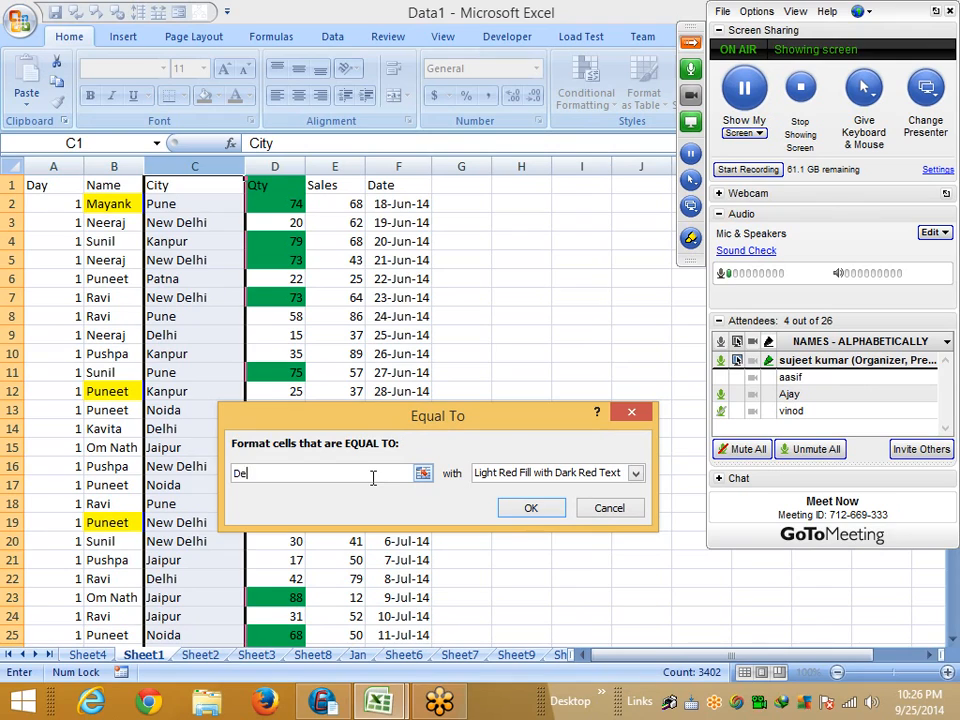
text(lhi)
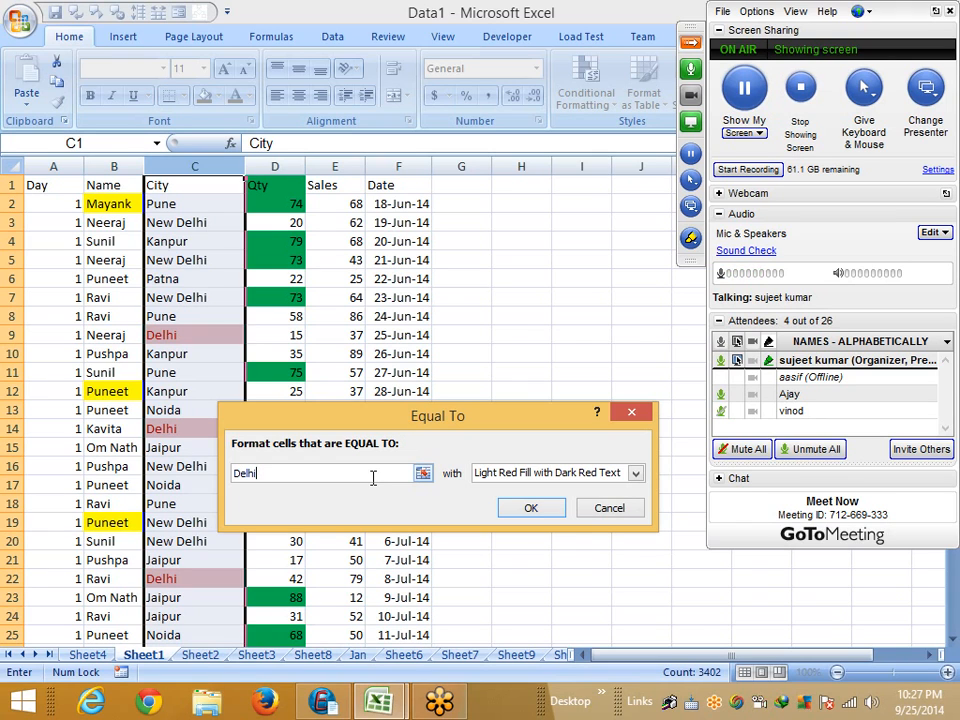
click(609, 507)
Dismiss the offline attendee from the GoToMeeting session.
right_click(793, 386)
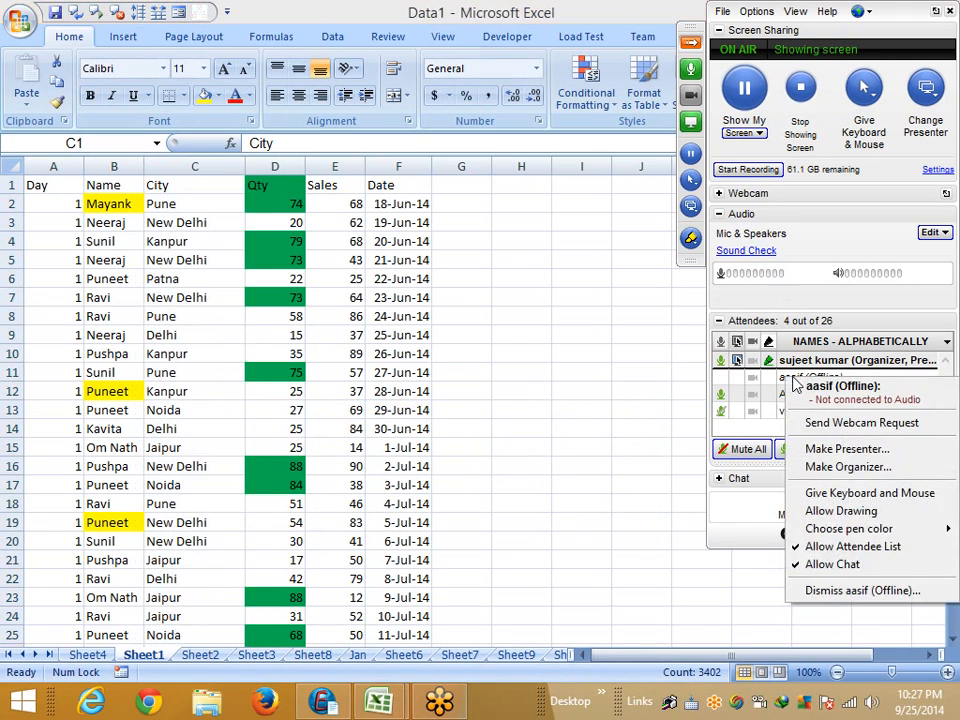
click(825, 591)
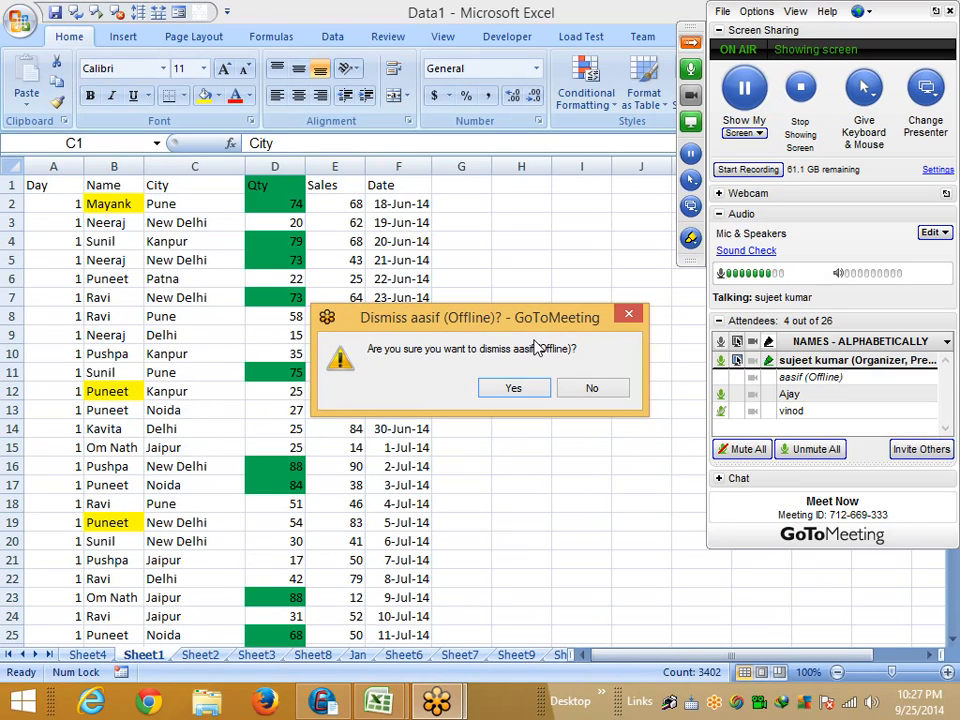
click(513, 389)
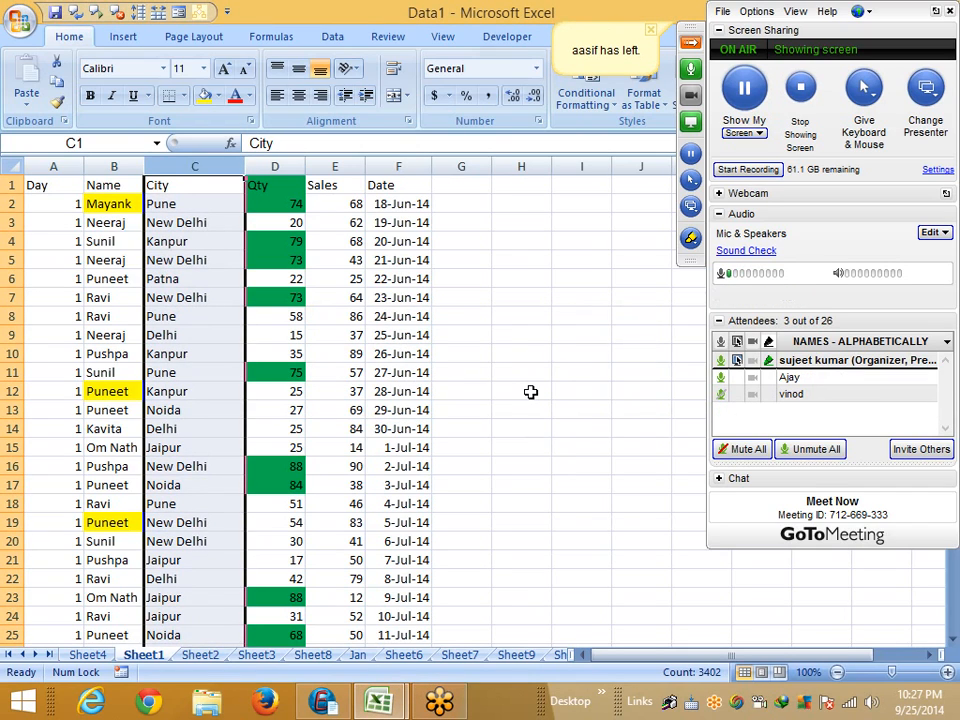
Preview a Text That Contains highlight rule for "Delhi" on the City column, and cancel the rule.
click(577, 100)
mouse_move(650, 134)
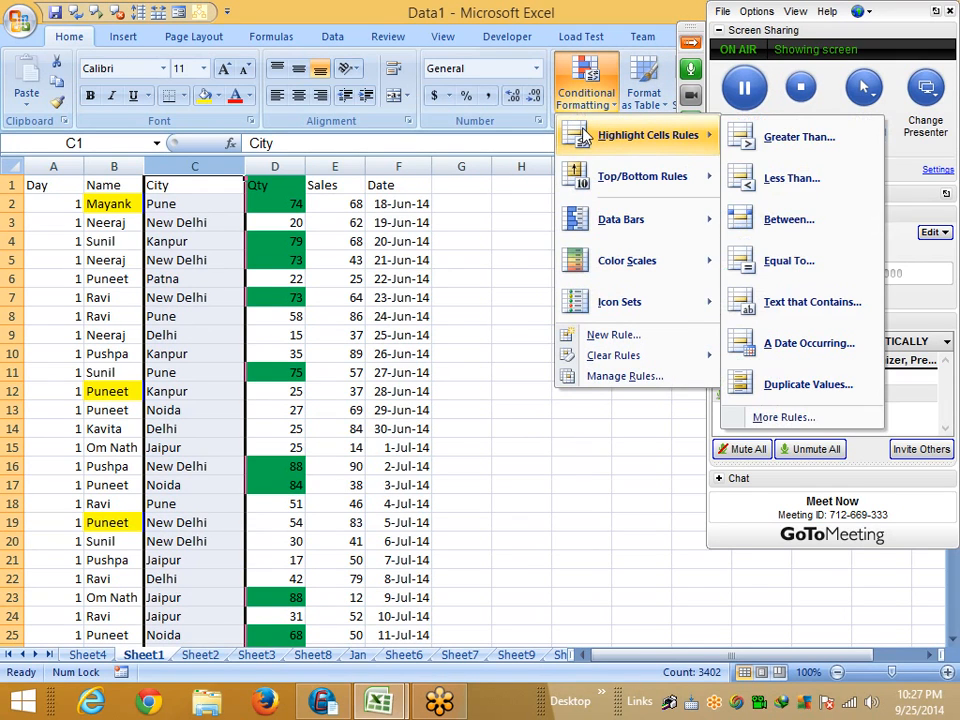
click(858, 305)
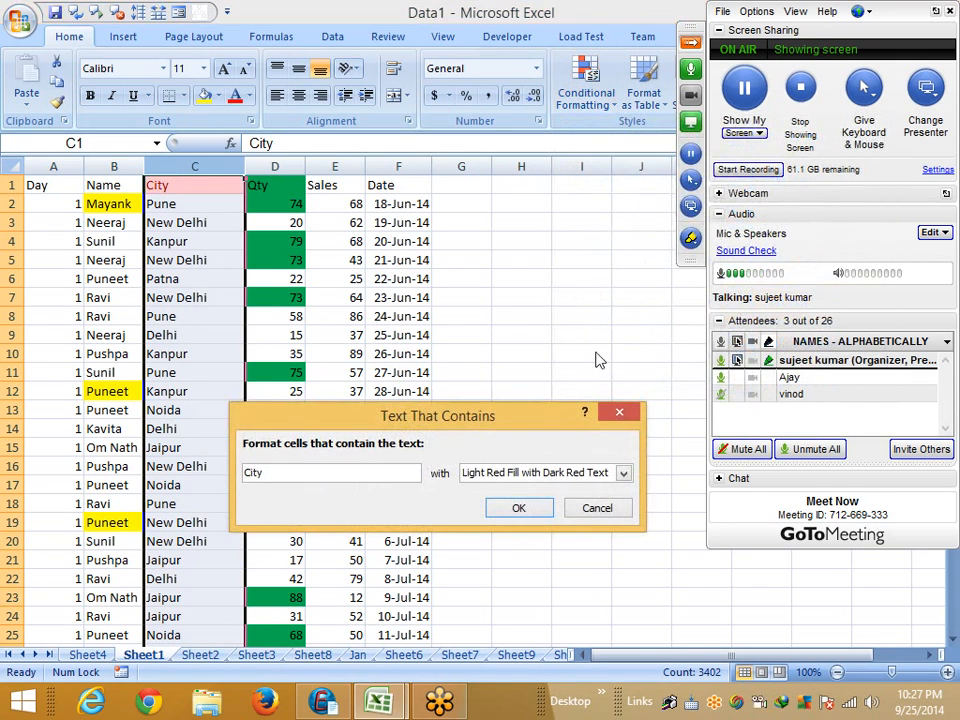
drag(346, 470, 223, 455)
text(Delhi)
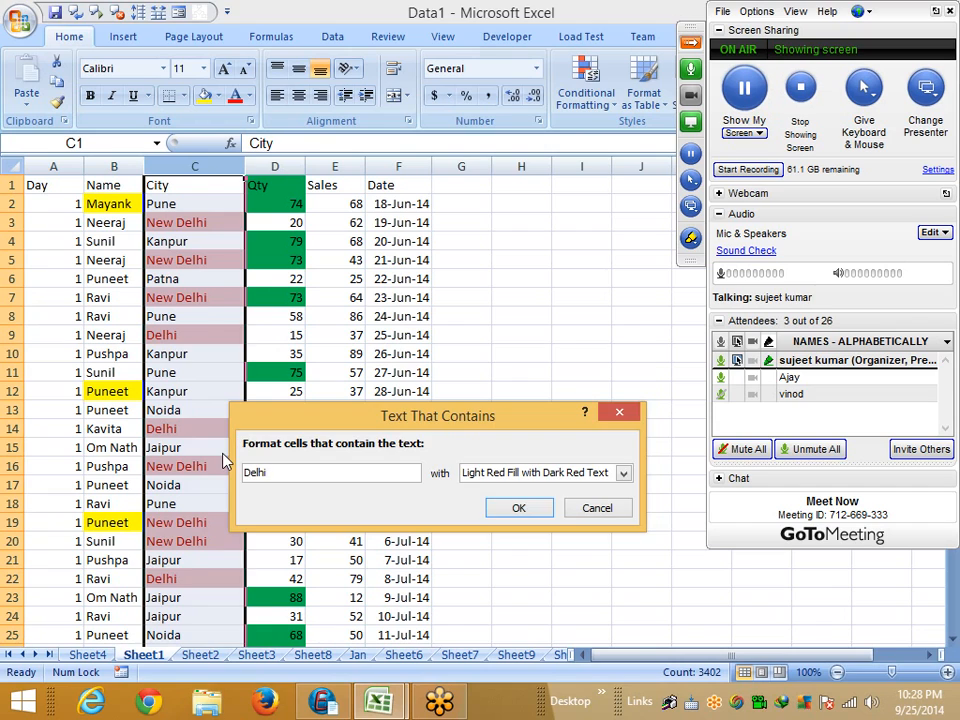
key(Escape)
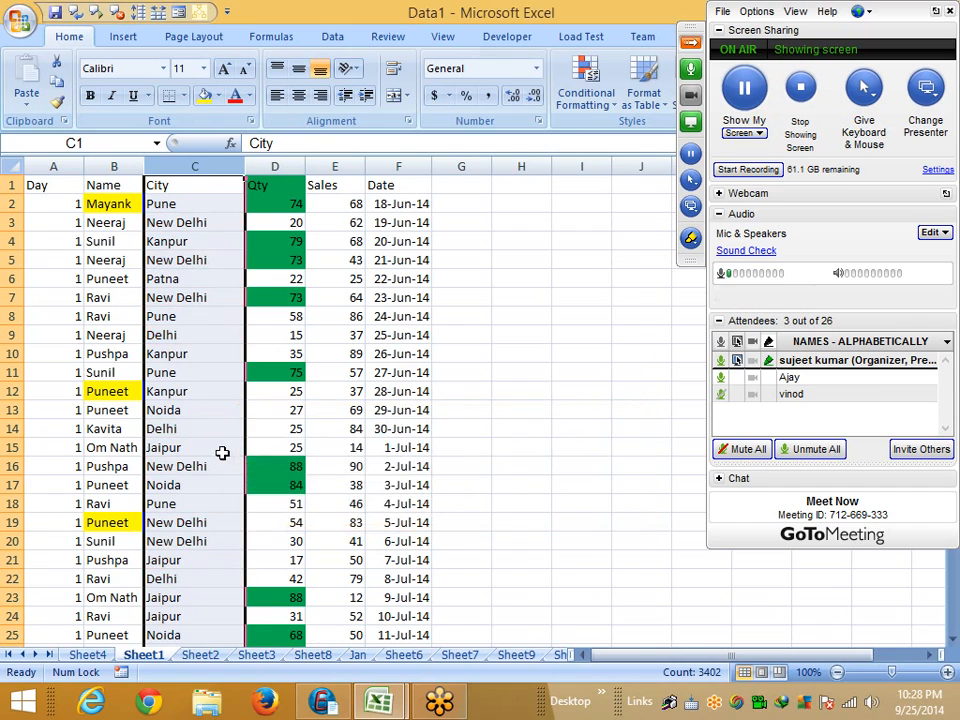
Preview an Equal To highlight rule for the single letter "j" on the City column, and cancel it.
click(582, 98)
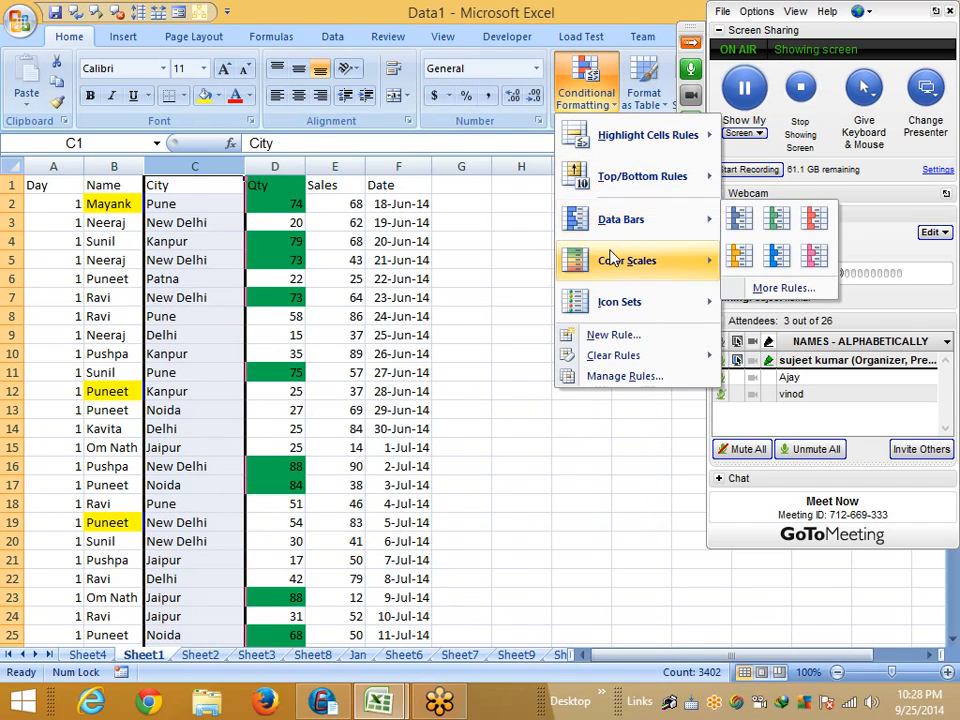
mouse_move(585, 134)
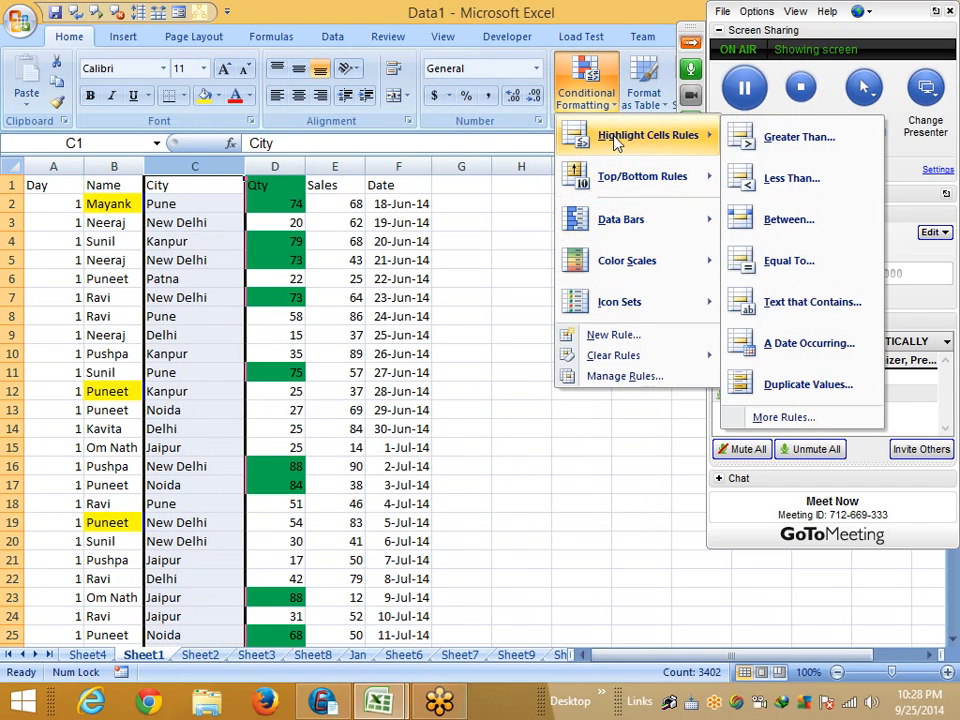
click(828, 270)
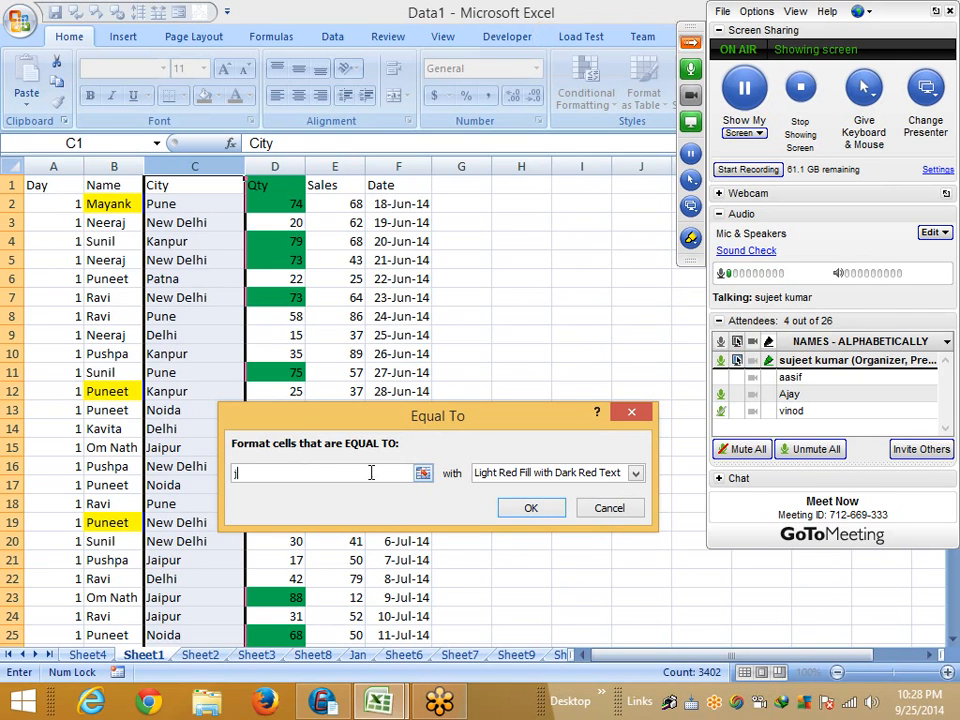
click(609, 507)
Preview a Text That Contains highlight rule for "j" on the City column, and cancel the rule.
click(586, 85)
mouse_move(598, 145)
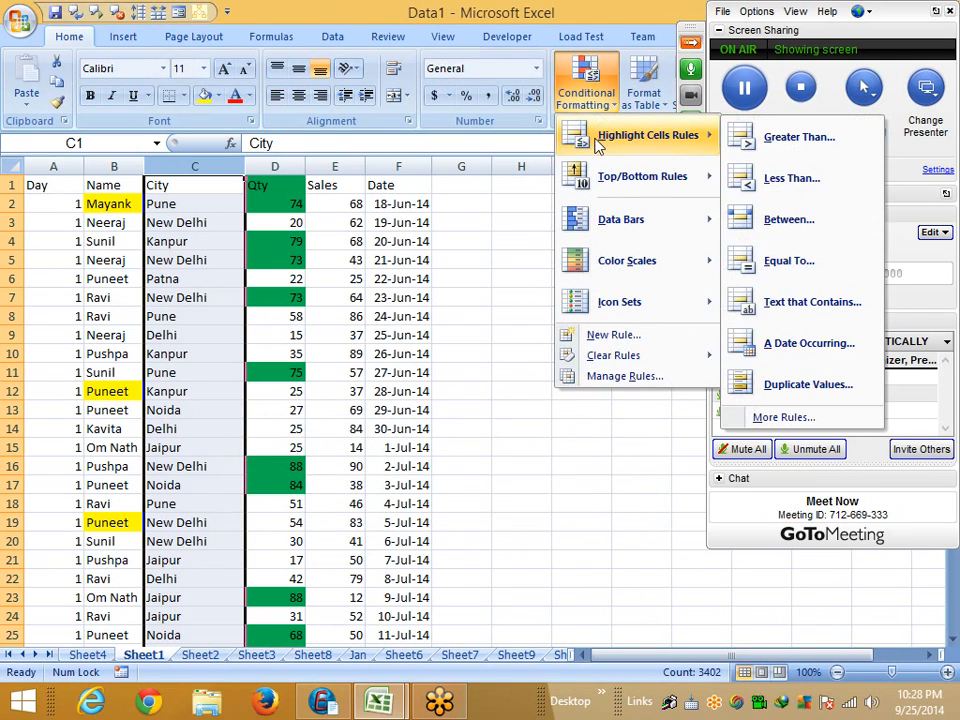
click(800, 304)
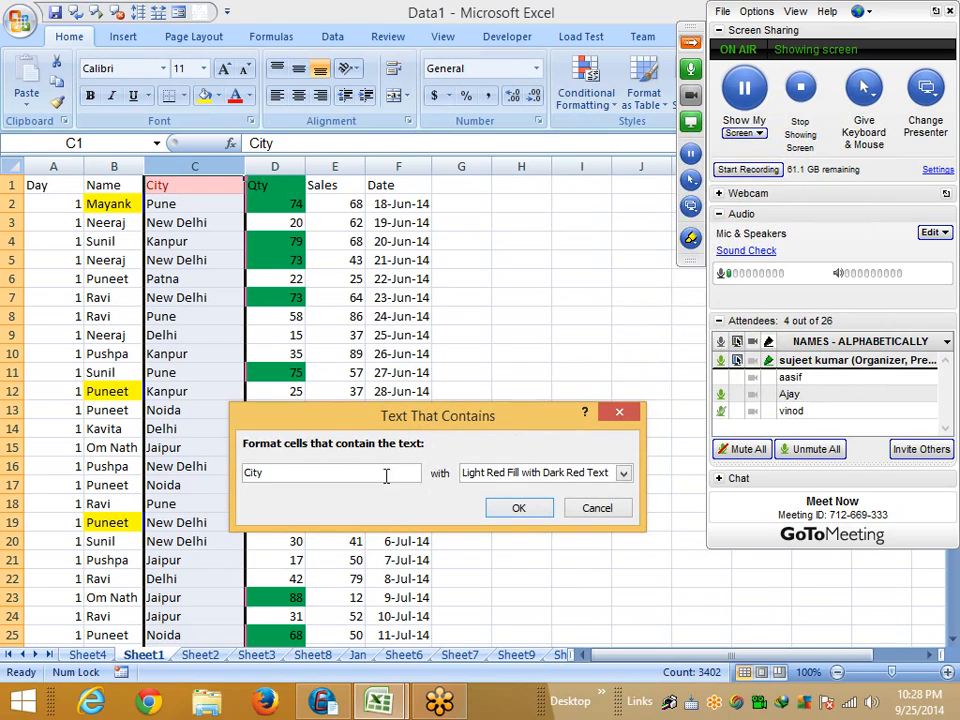
drag(386, 476, 223, 465)
text(J)
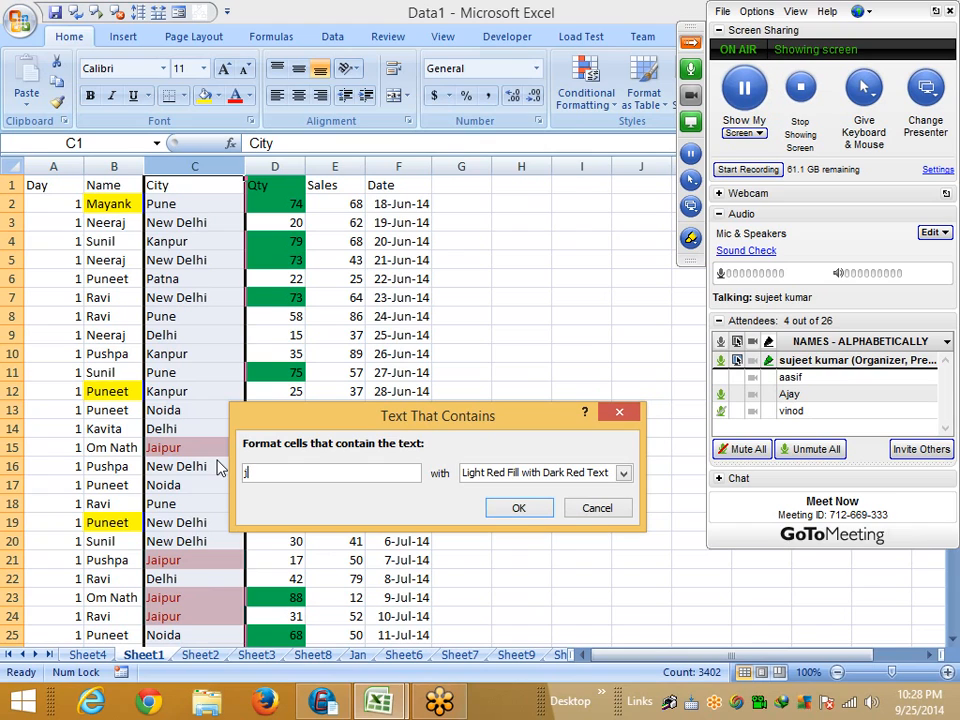
click(613, 514)
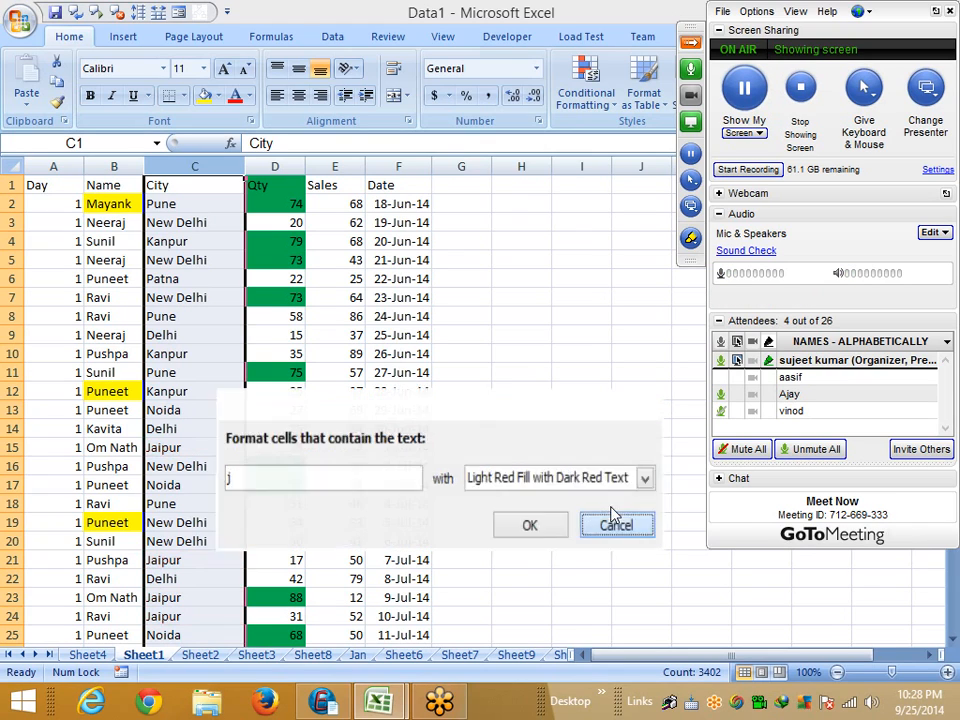
Review the available highlight cells rules without applying one, and select the first date in cell F2.
click(586, 88)
mouse_move(613, 150)
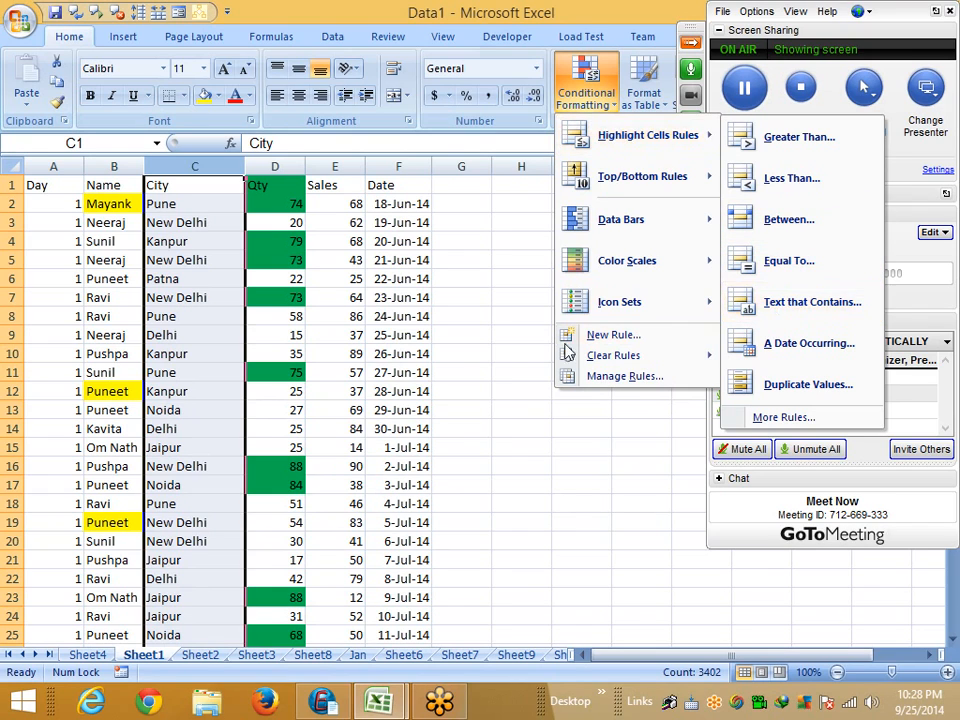
click(440, 324)
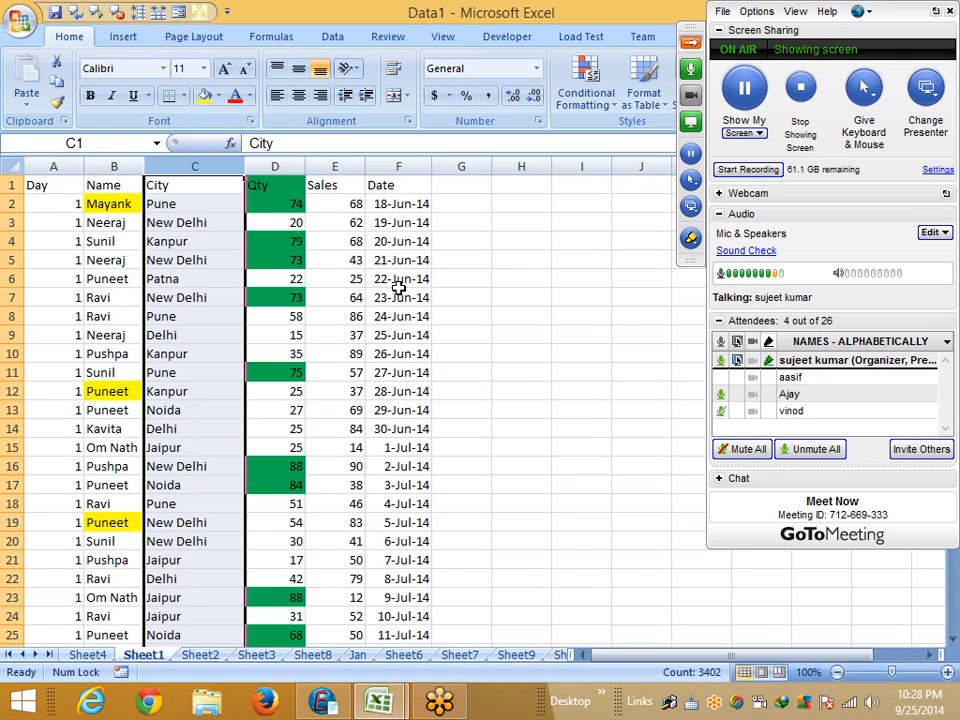
click(398, 204)
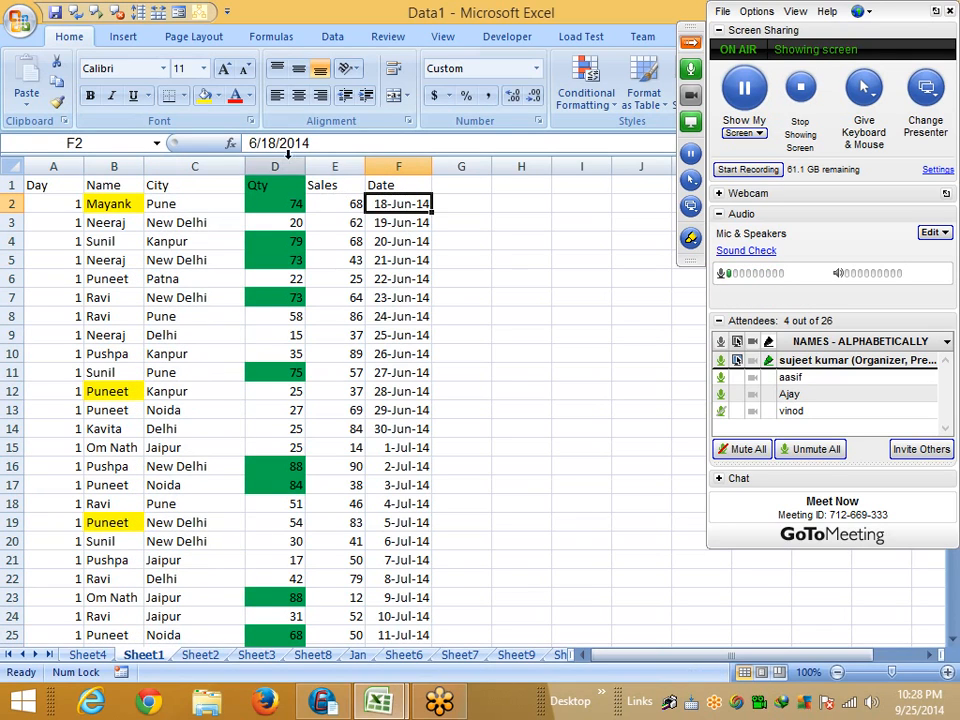
Change the starting date in cell F2 to 9/15 and reselect that cell.
text(9/)
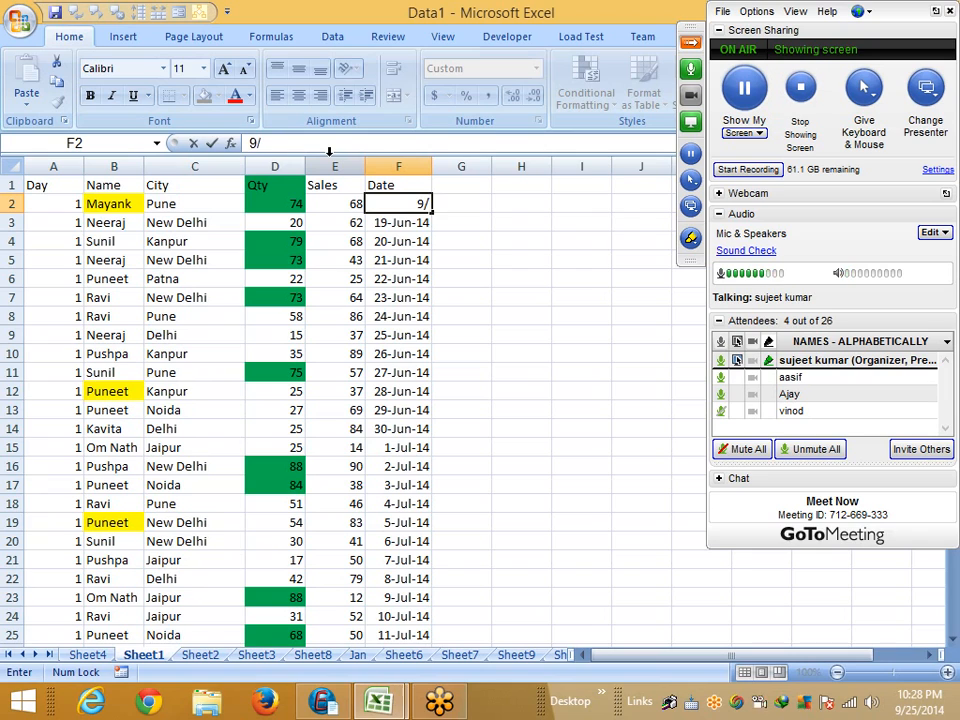
text(15)
key(Return)
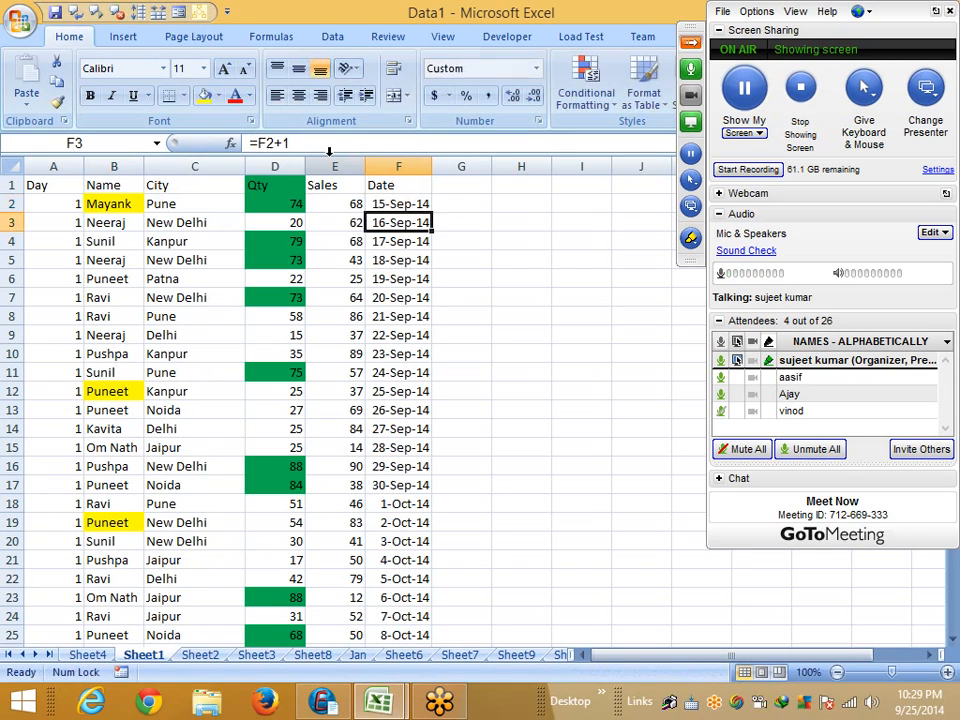
key(Up)
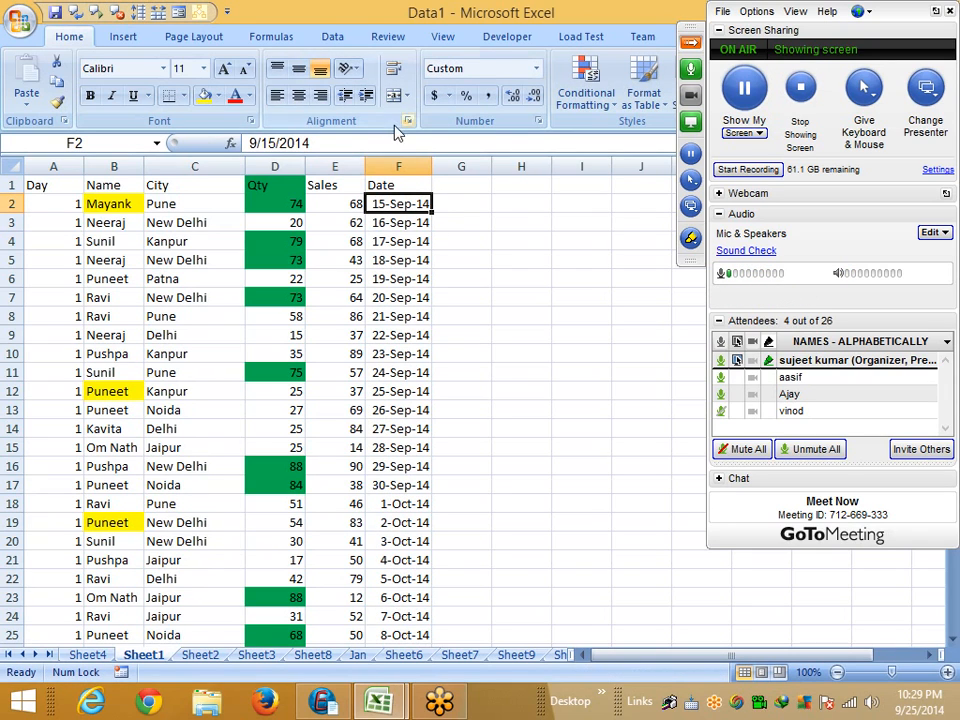
Start an Equal To highlight rule on the Date column for 24-jan-2014.
click(418, 158)
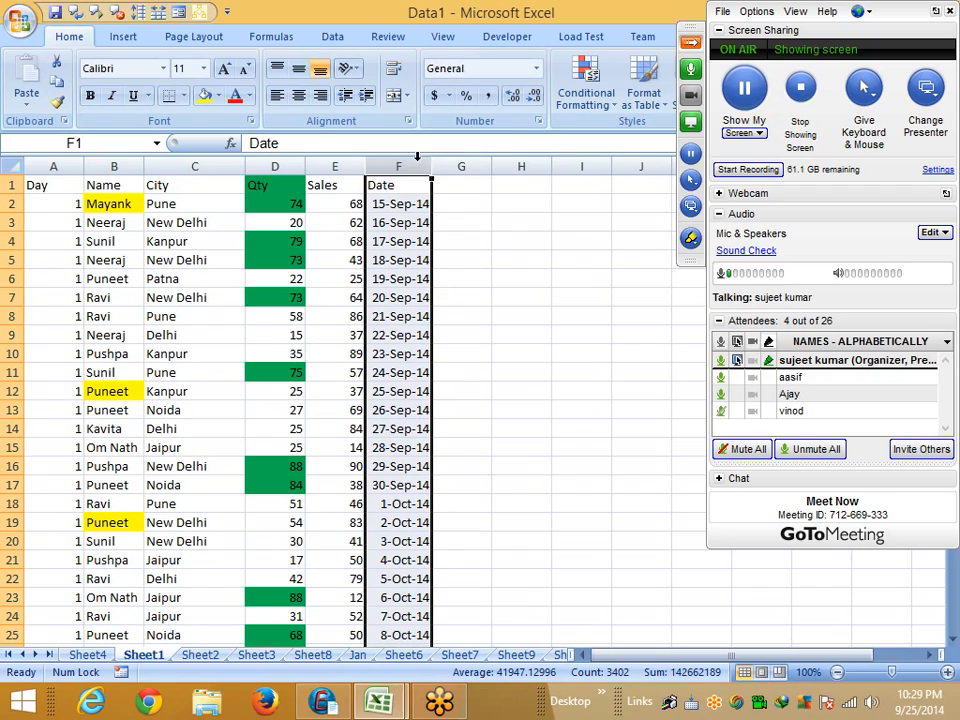
click(586, 92)
mouse_move(589, 137)
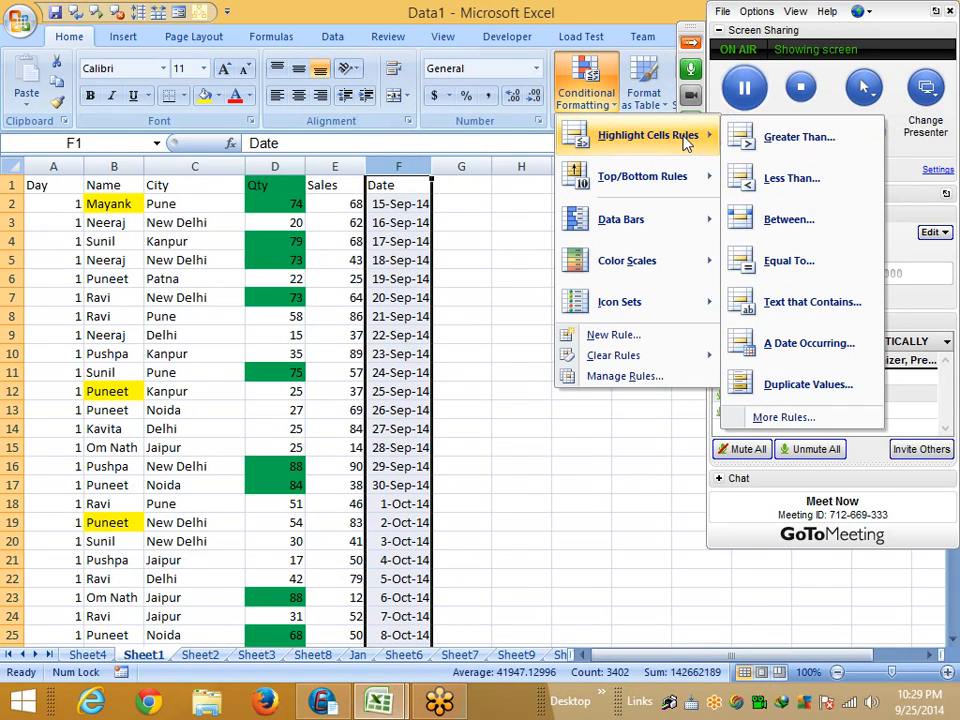
click(800, 265)
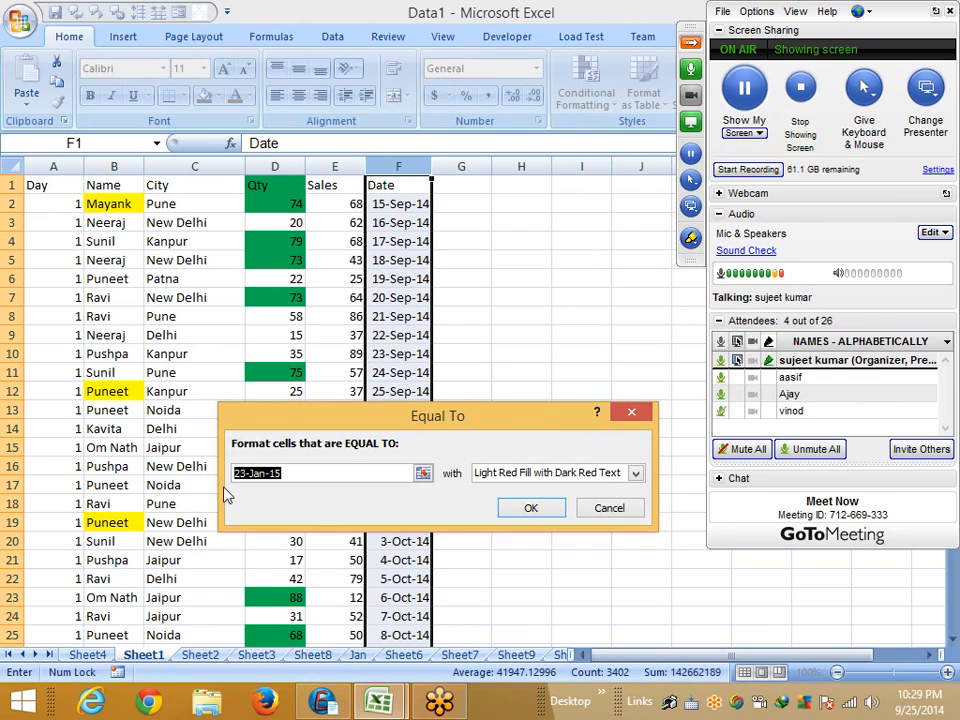
text(24)
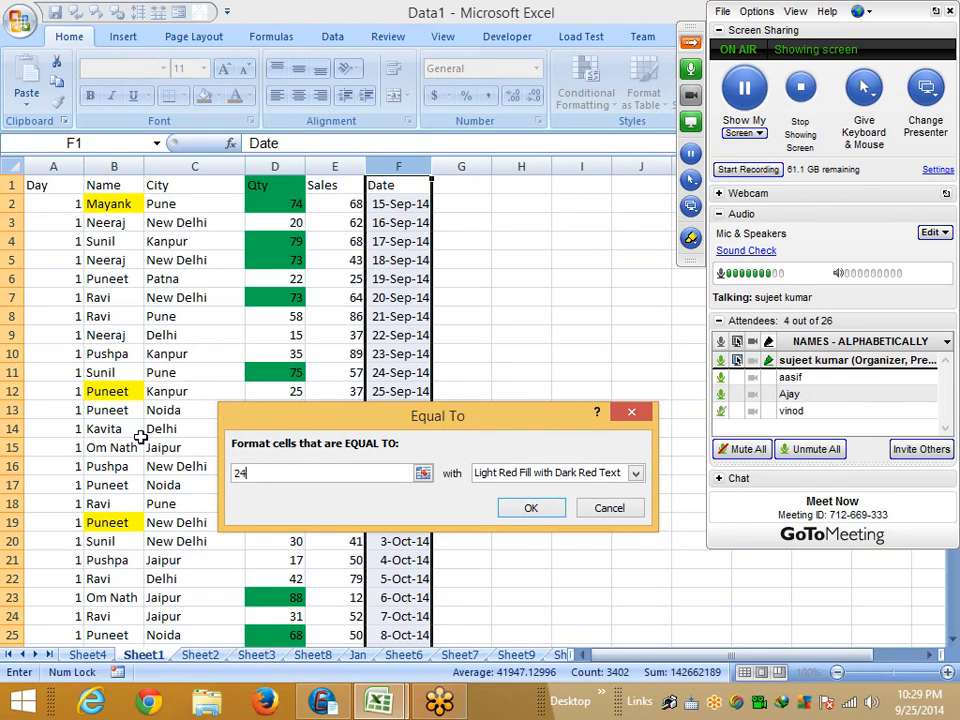
text(-jan-2014)
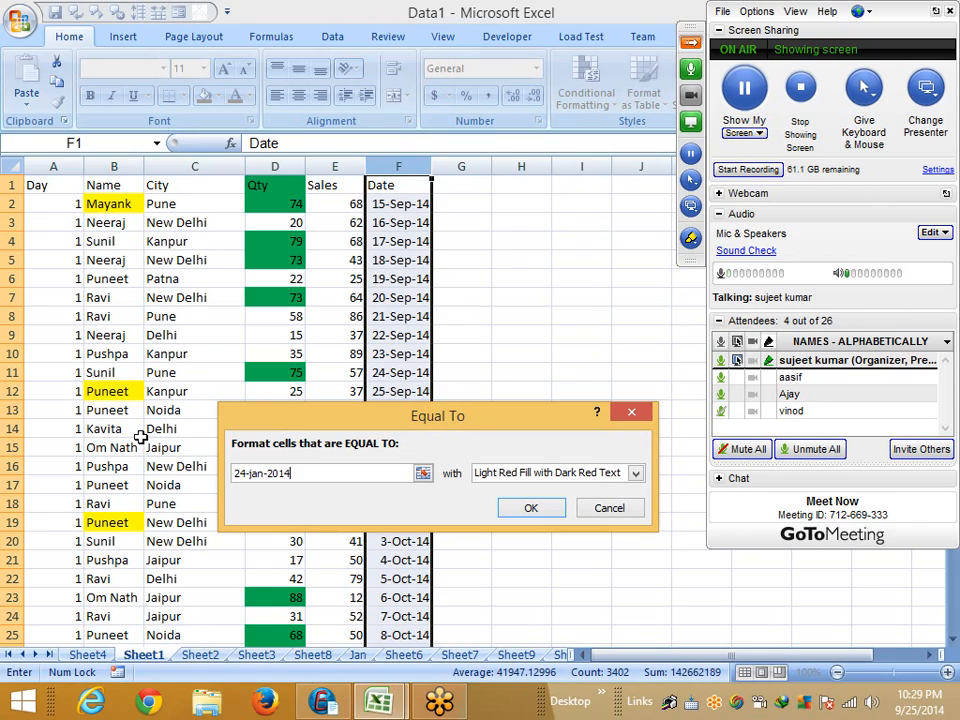
Correct the Equal To rule's date to 24-sep-14 to preview the match in the Date column, and cancel the rule.
key(BackSpace)
key(BackSpace)
key(BackSpace)
key(BackSpace)
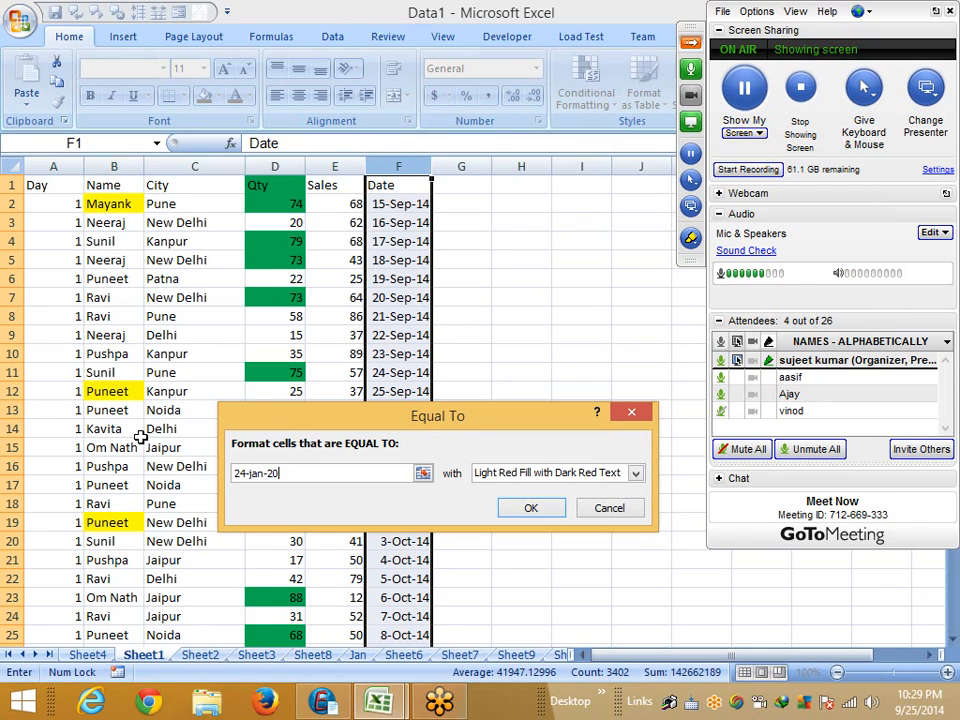
key(BackSpace)
key(BackSpace)
key(BackSpace)
key(BackSpace)
text(s)
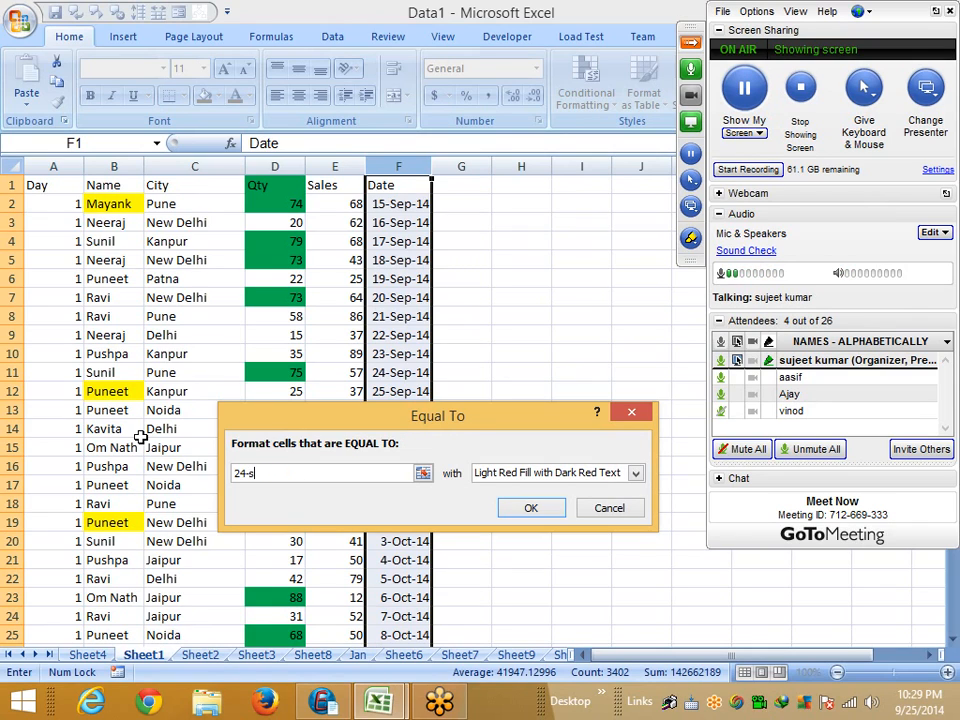
text(ep)
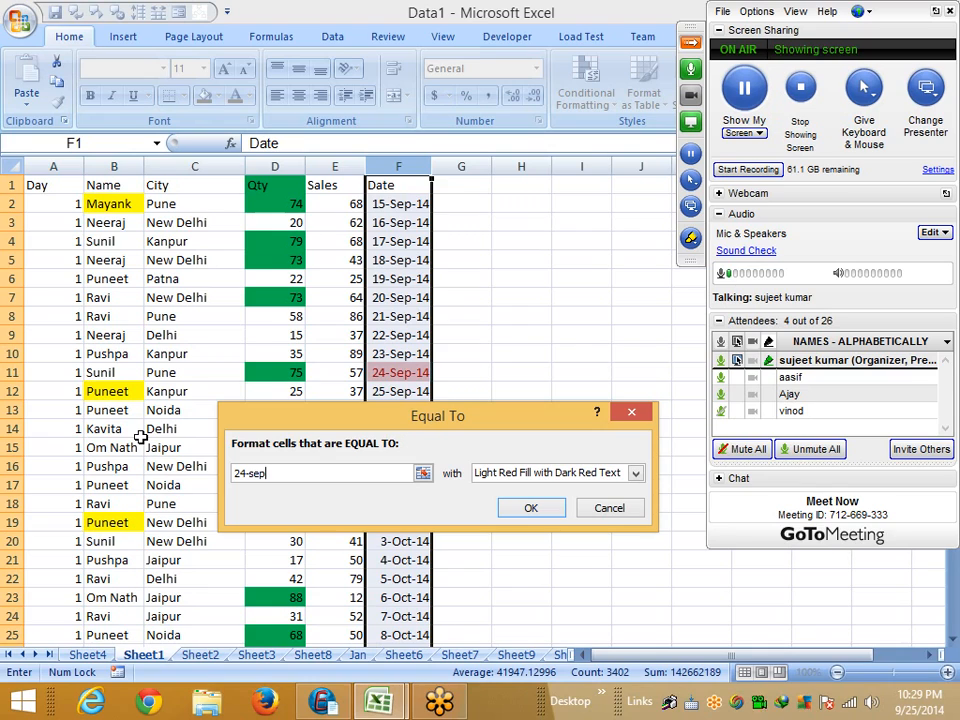
text(-14)
key(Escape)
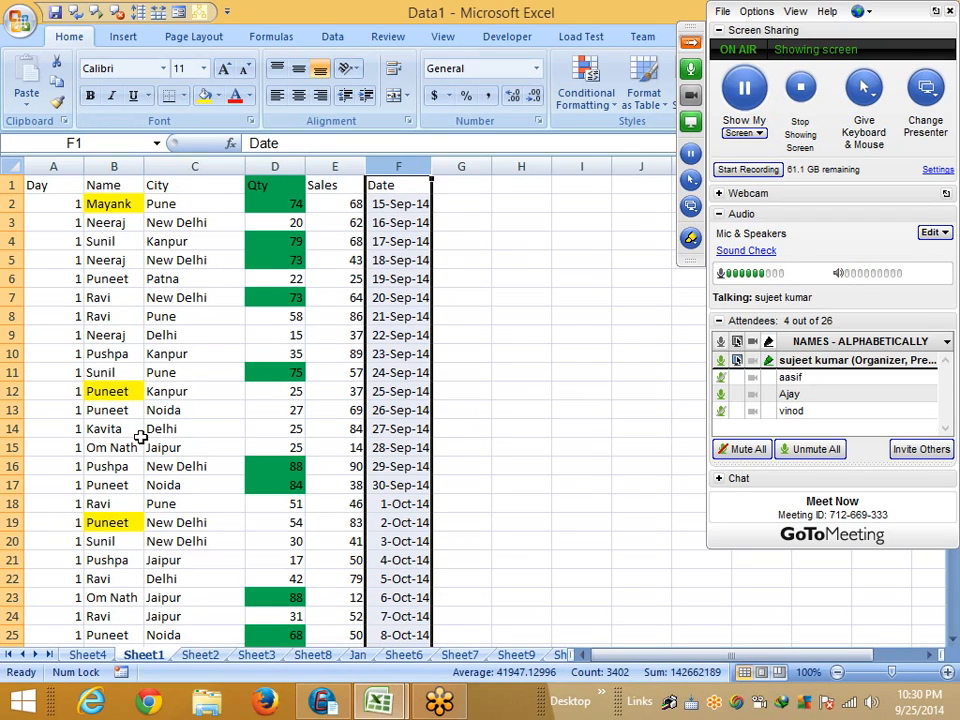
Preview an A Date Occurring highlight rule for Yesterday on the Date column.
click(562, 108)
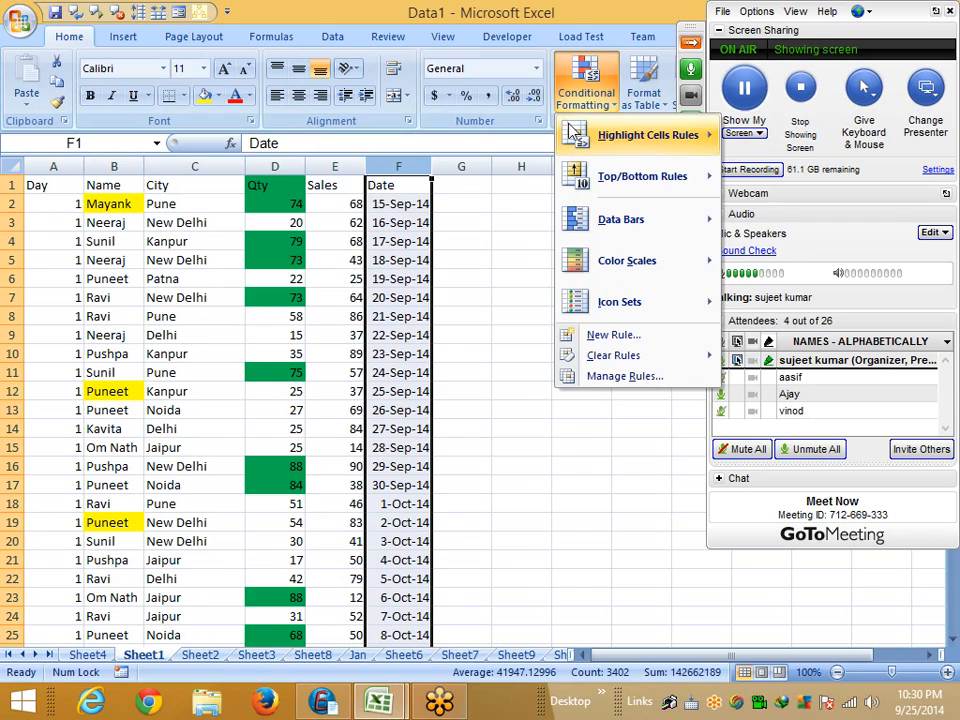
mouse_move(690, 135)
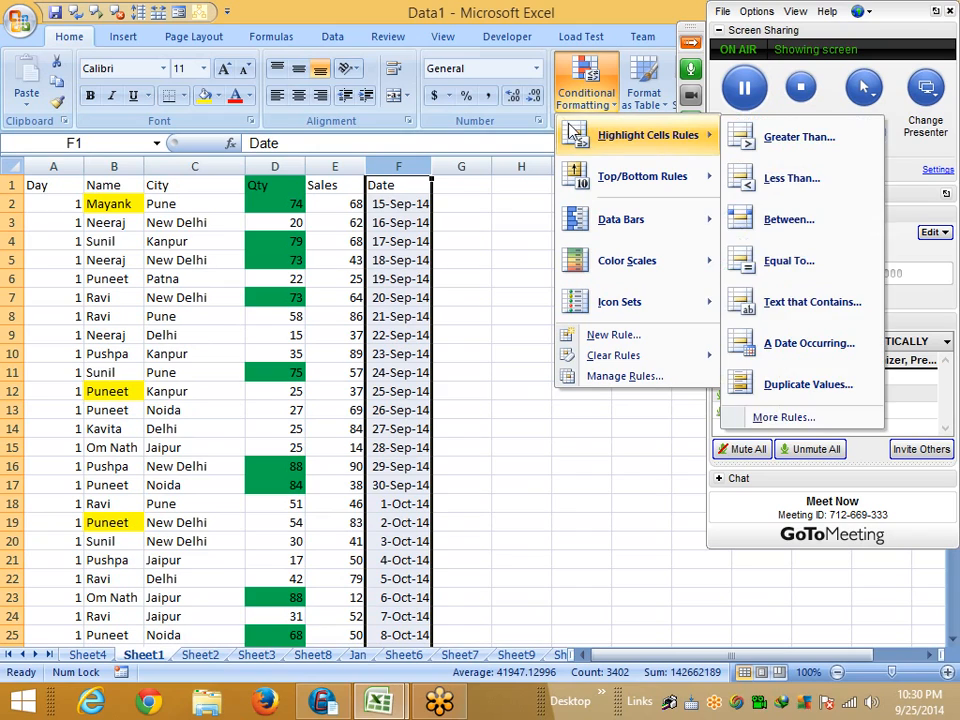
click(822, 346)
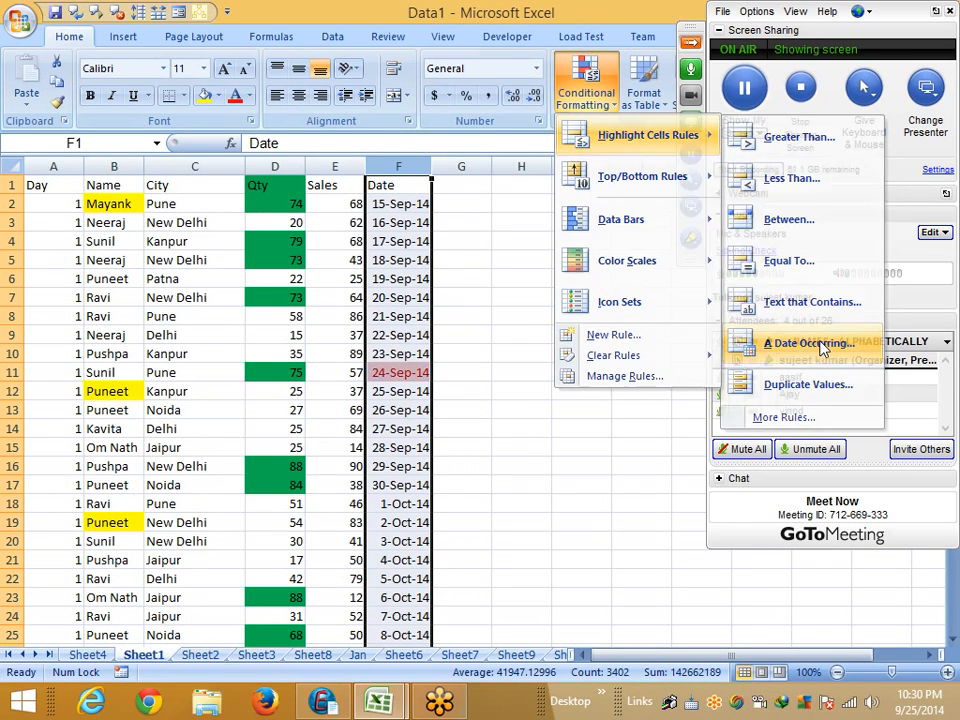
click(312, 477)
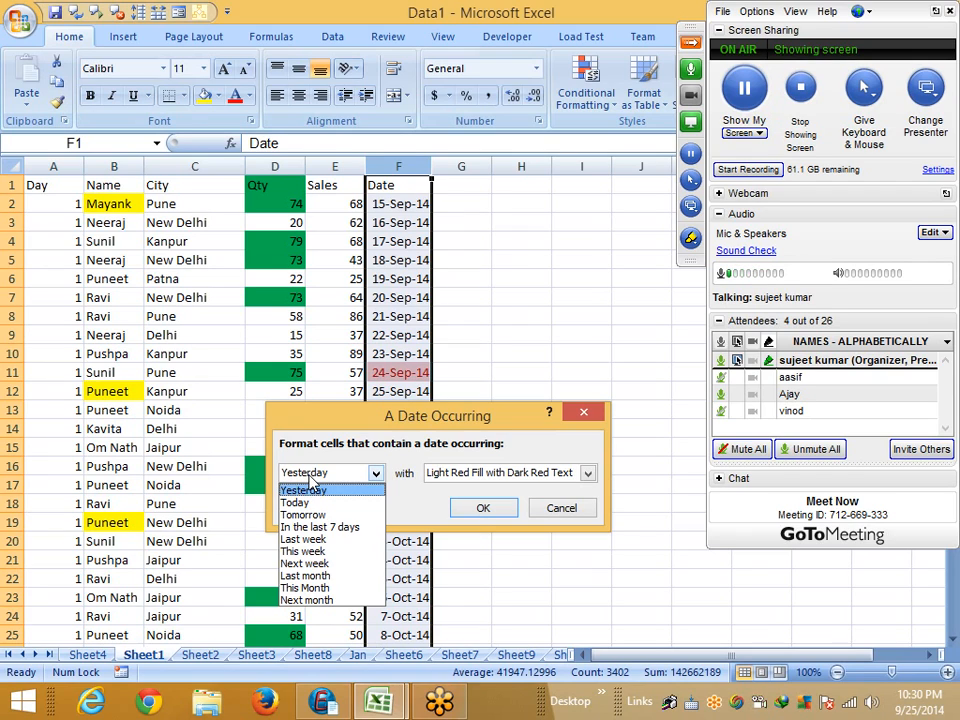
click(315, 490)
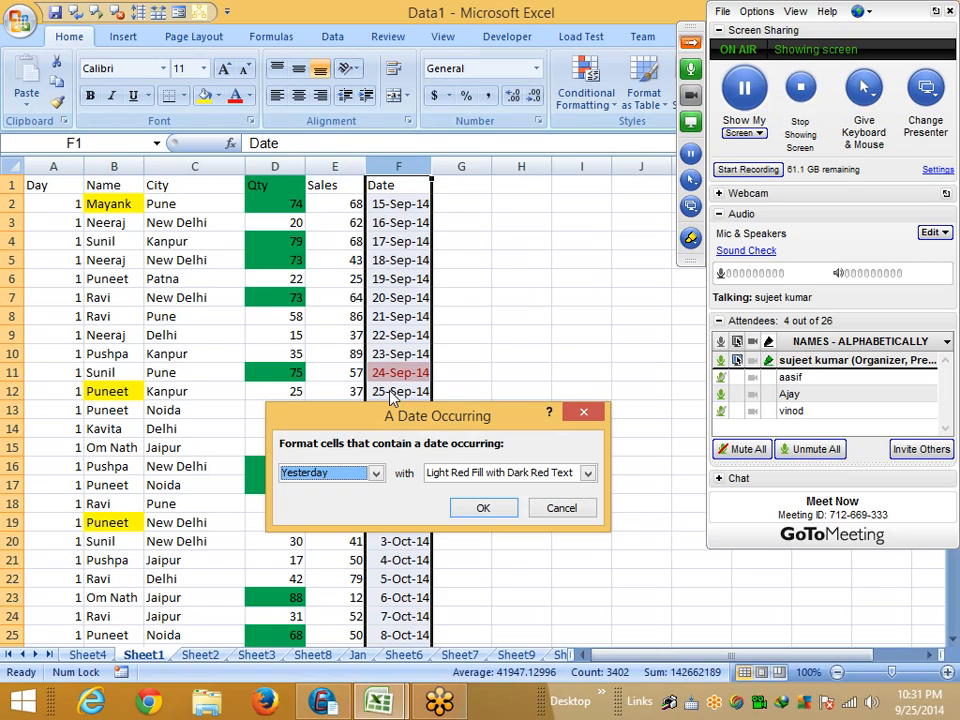
Preview the date rule for Today and for Tomorrow on the Date column, and cancel it.
click(323, 474)
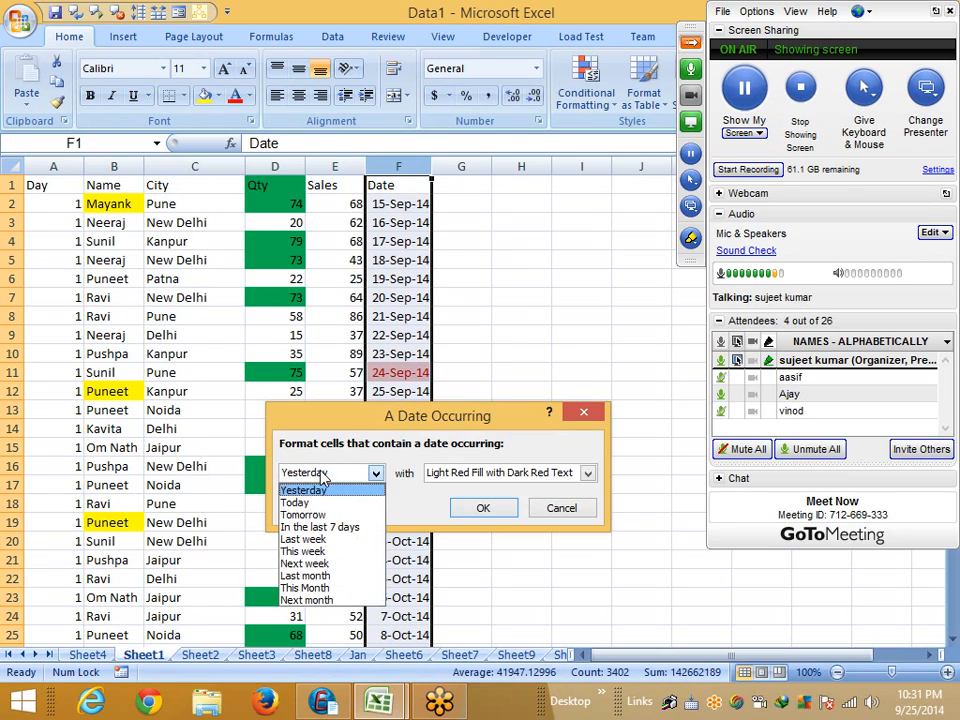
click(323, 505)
drag(396, 424, 393, 452)
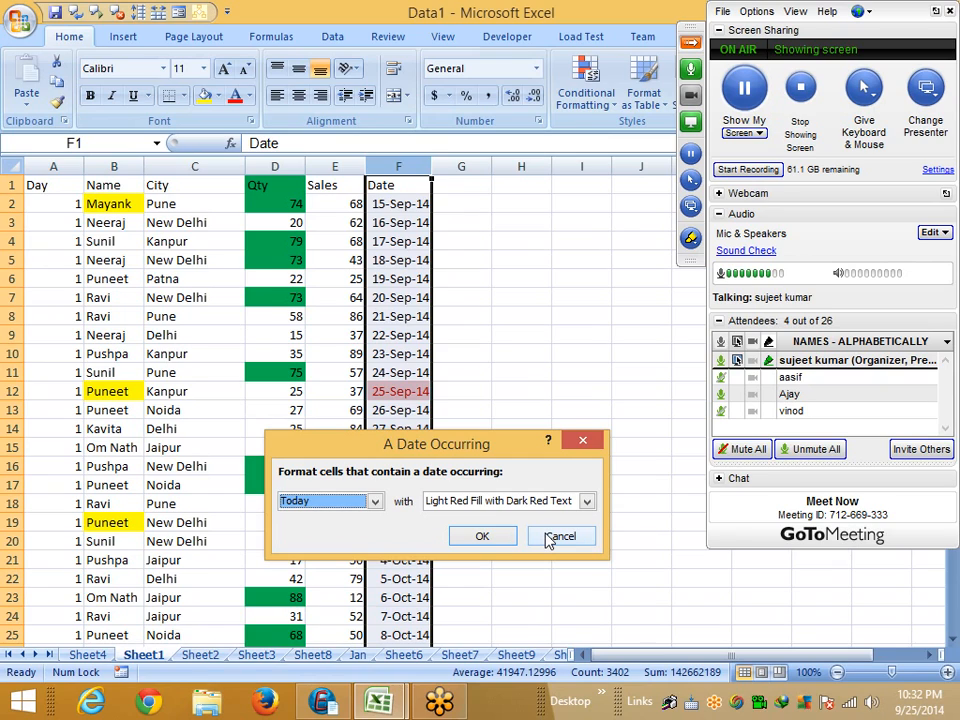
click(320, 502)
click(313, 543)
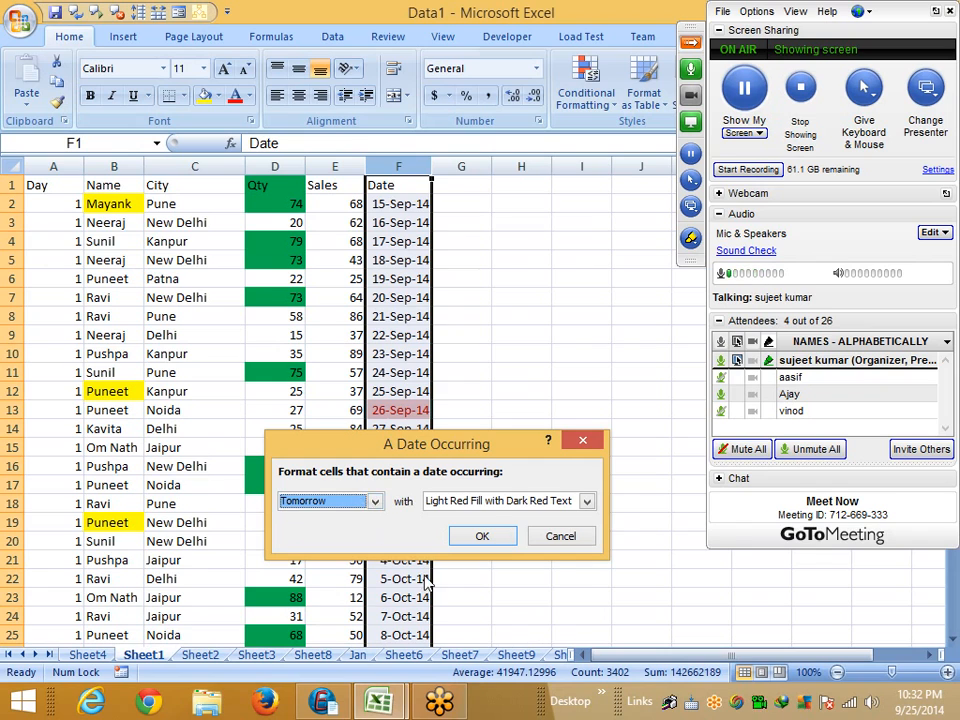
click(551, 541)
click(586, 85)
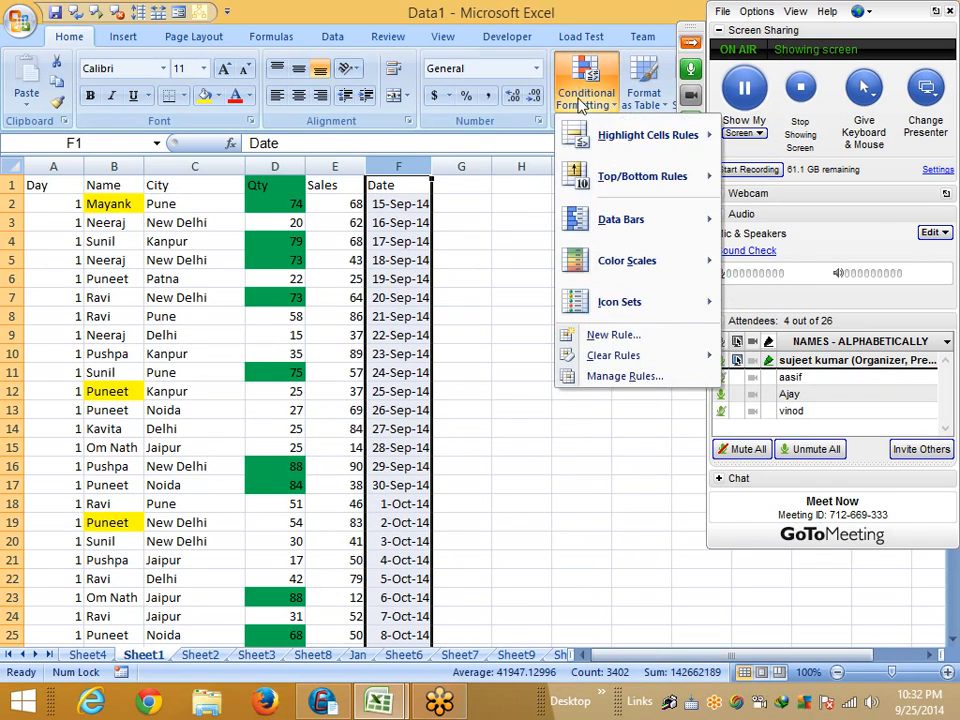
mouse_move(648, 135)
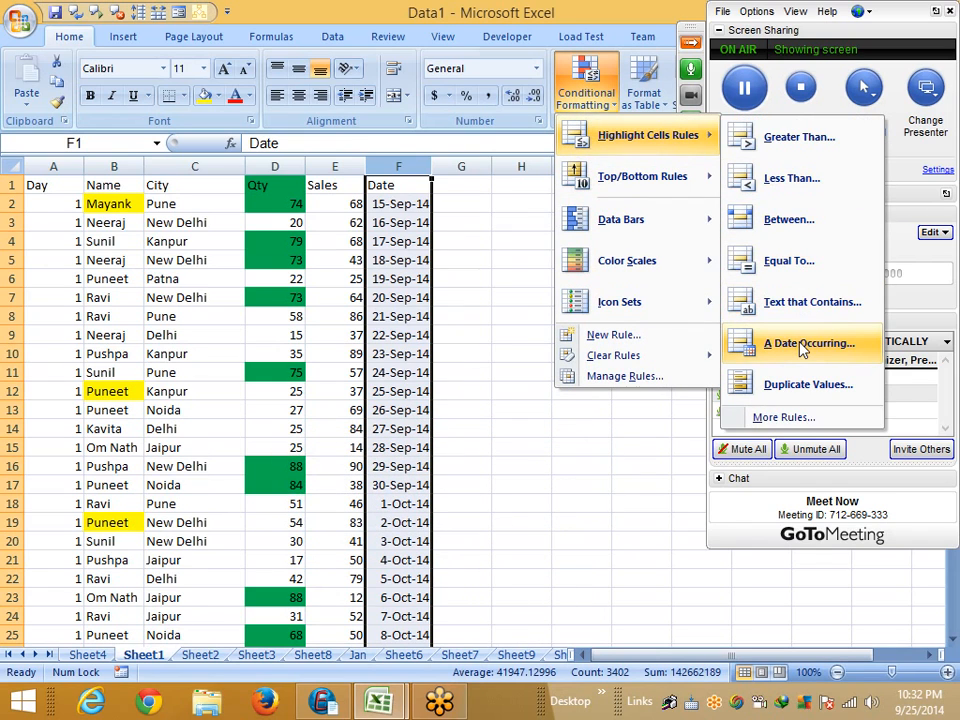
click(295, 247)
Preview a Duplicate Values highlight rule with Light Red Fill with Dark Red Text on the Sales values in E2:E25.
click(343, 205)
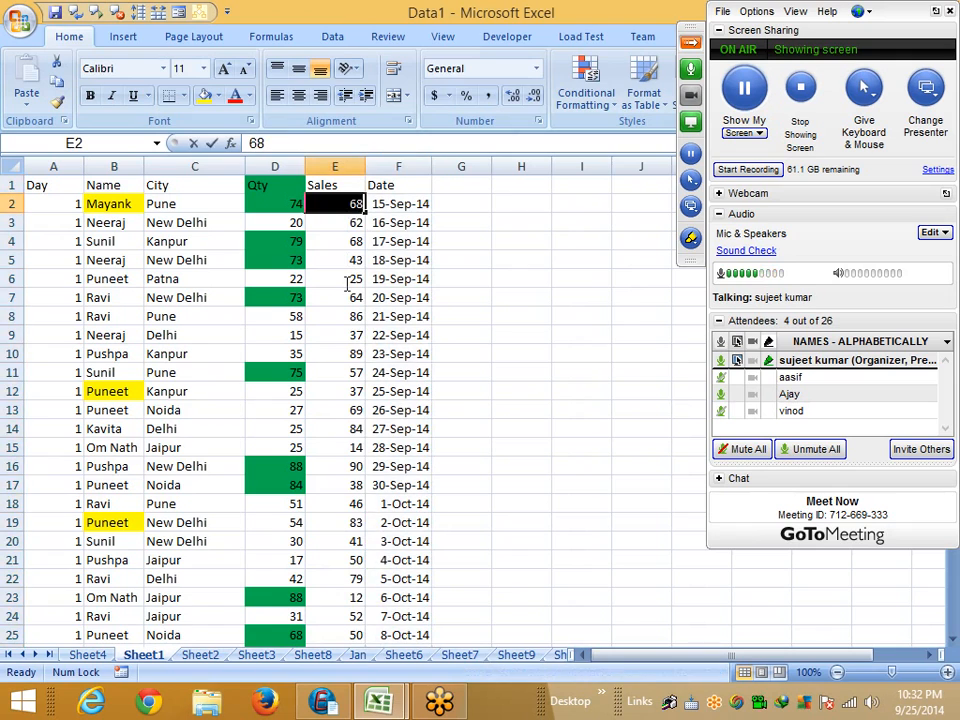
click(349, 352)
drag(346, 204, 340, 497)
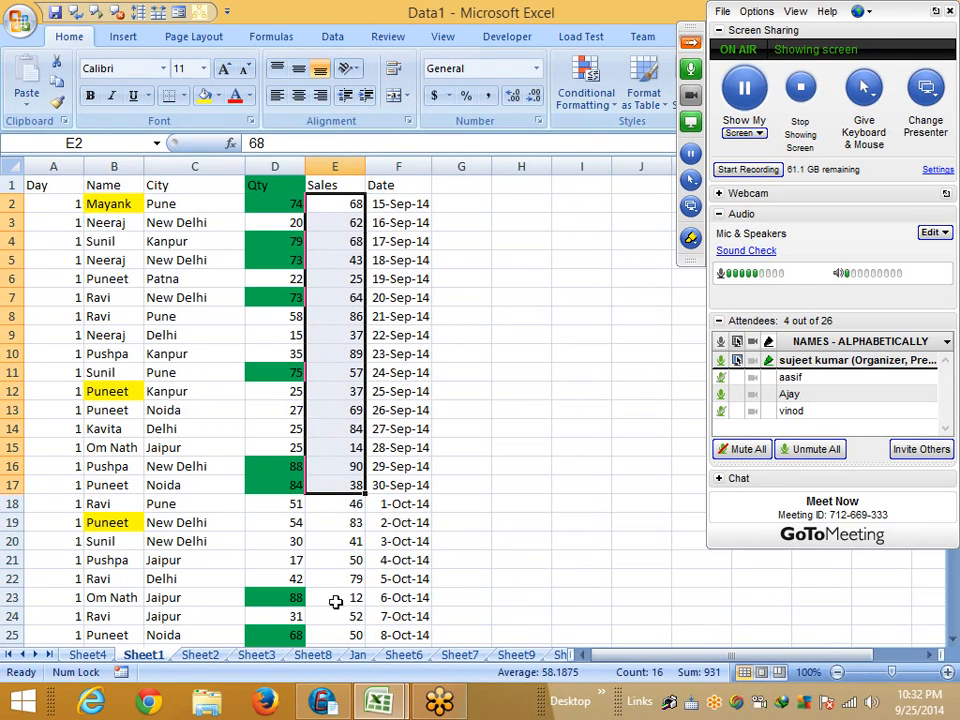
drag(345, 635, 353, 204)
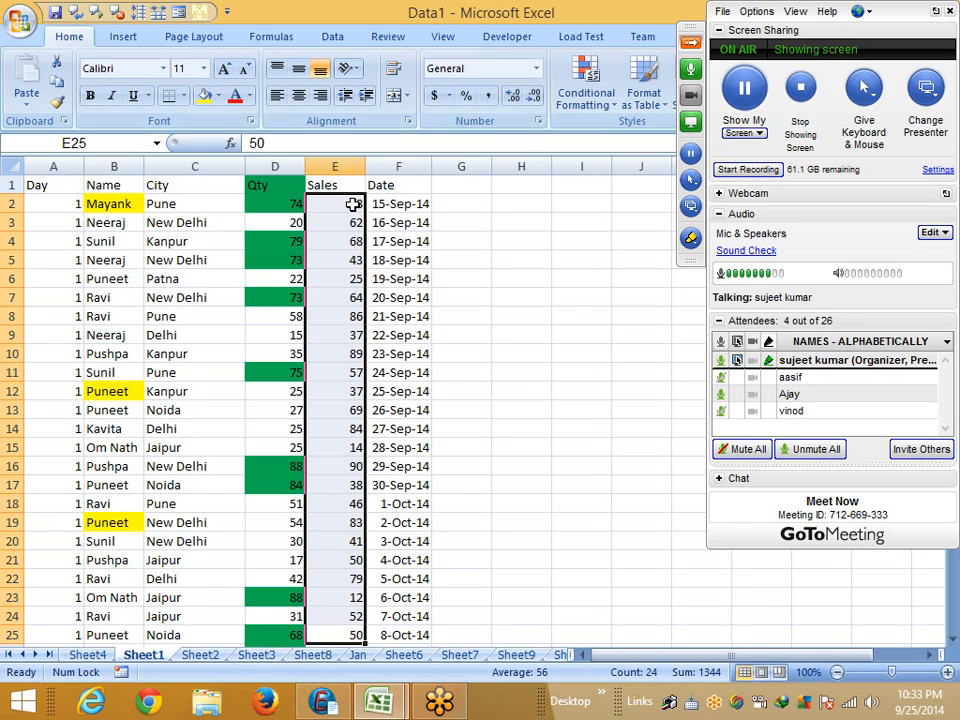
click(565, 98)
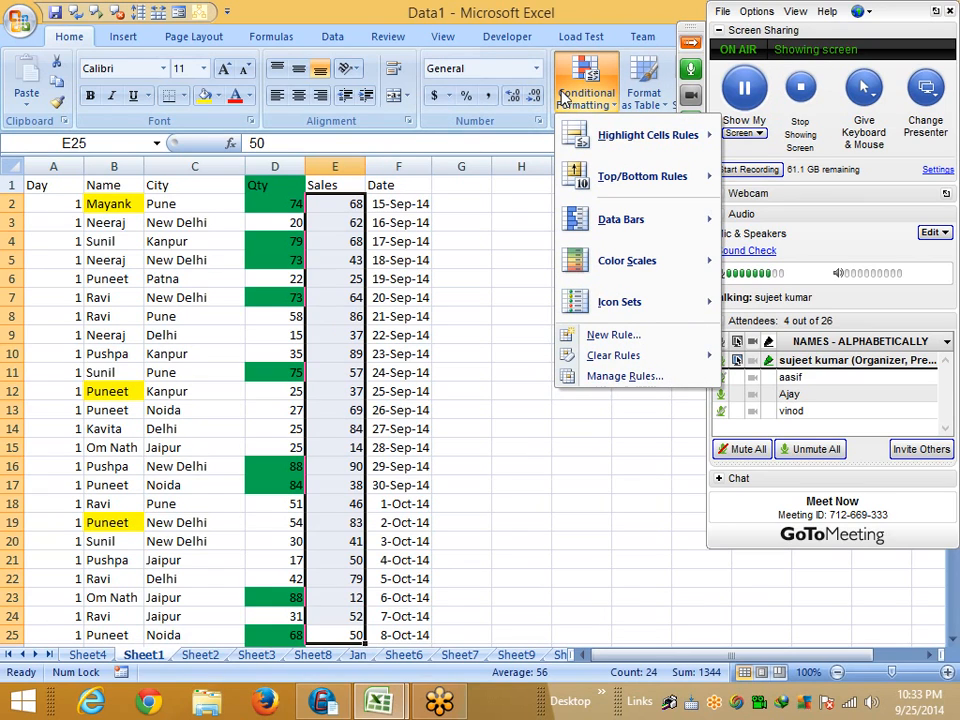
mouse_move(612, 155)
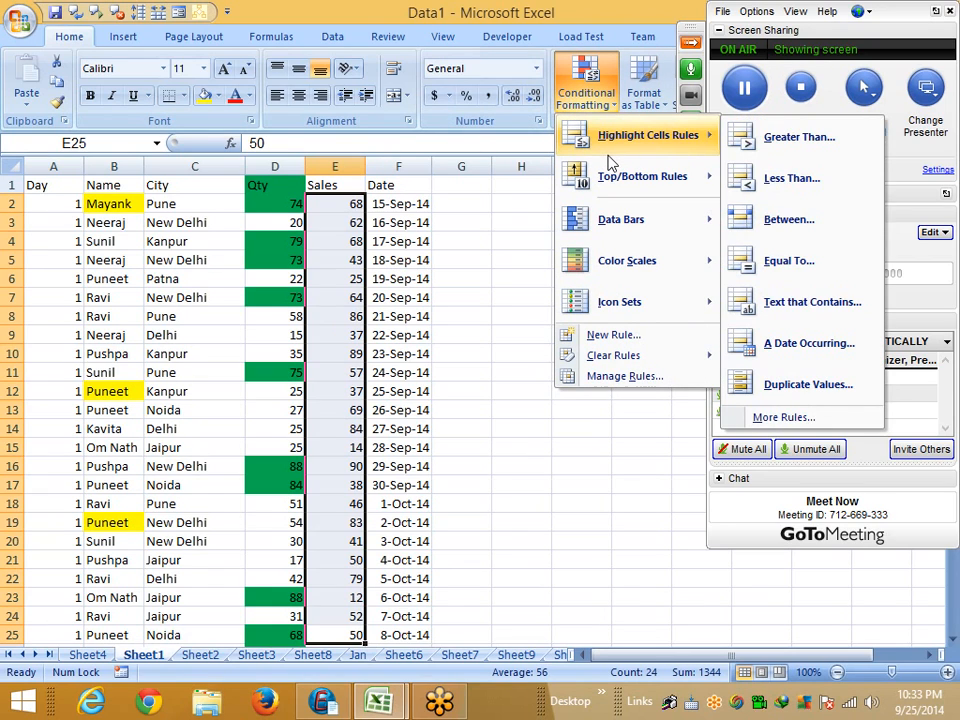
click(787, 389)
drag(400, 378, 529, 240)
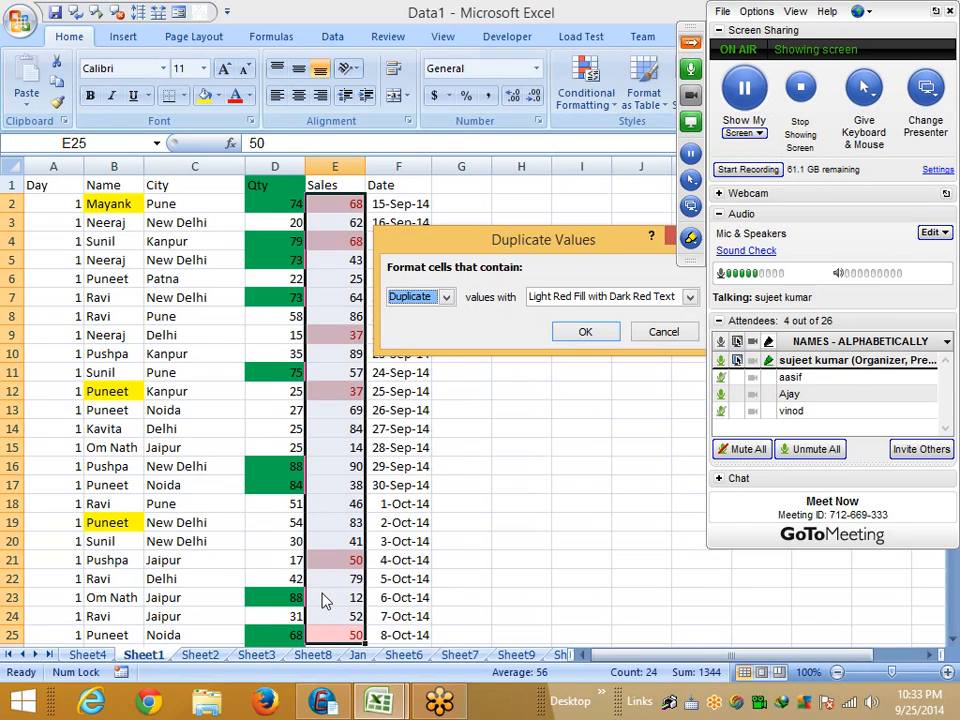
click(566, 297)
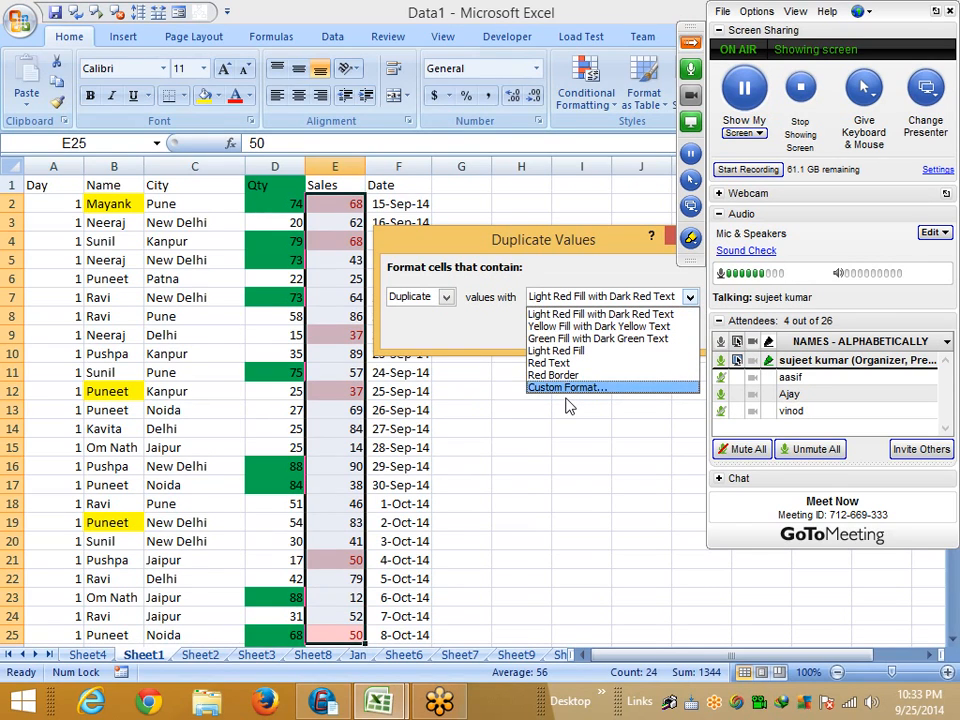
click(403, 330)
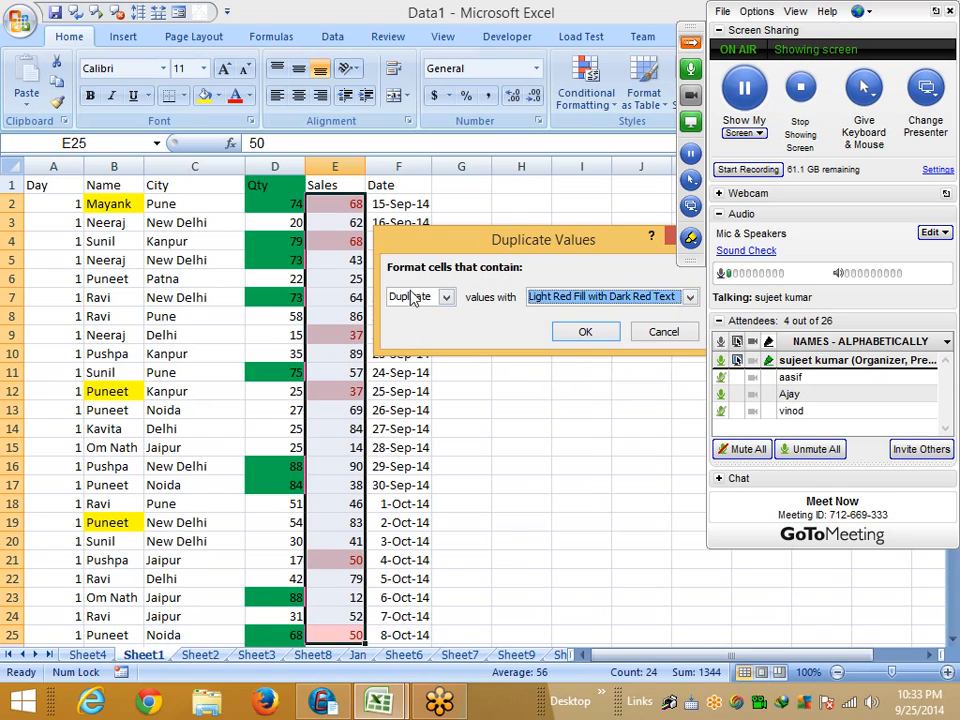
Compare the rule's Unique and Duplicate options on the Sales values, ending on Unique, and cancel the rule.
click(413, 298)
click(410, 325)
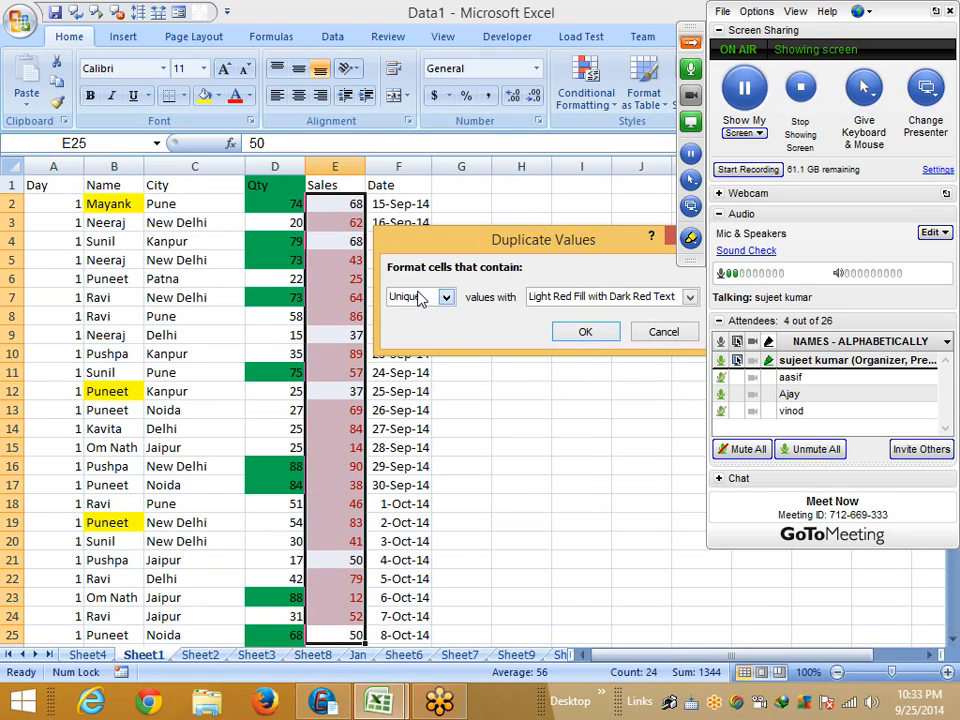
click(419, 298)
click(410, 312)
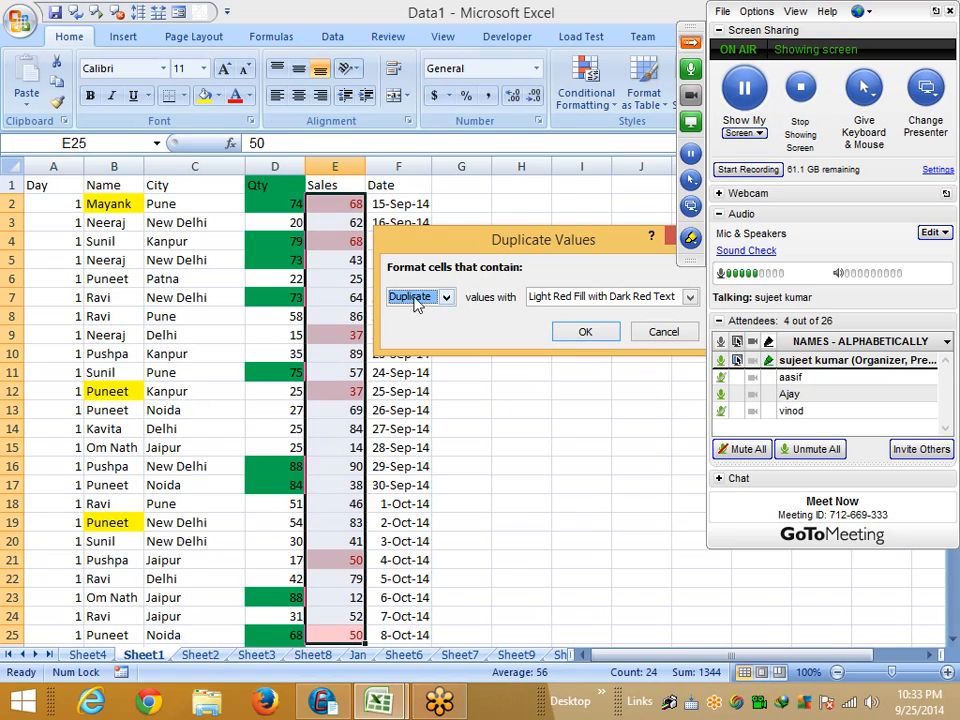
click(419, 298)
click(416, 327)
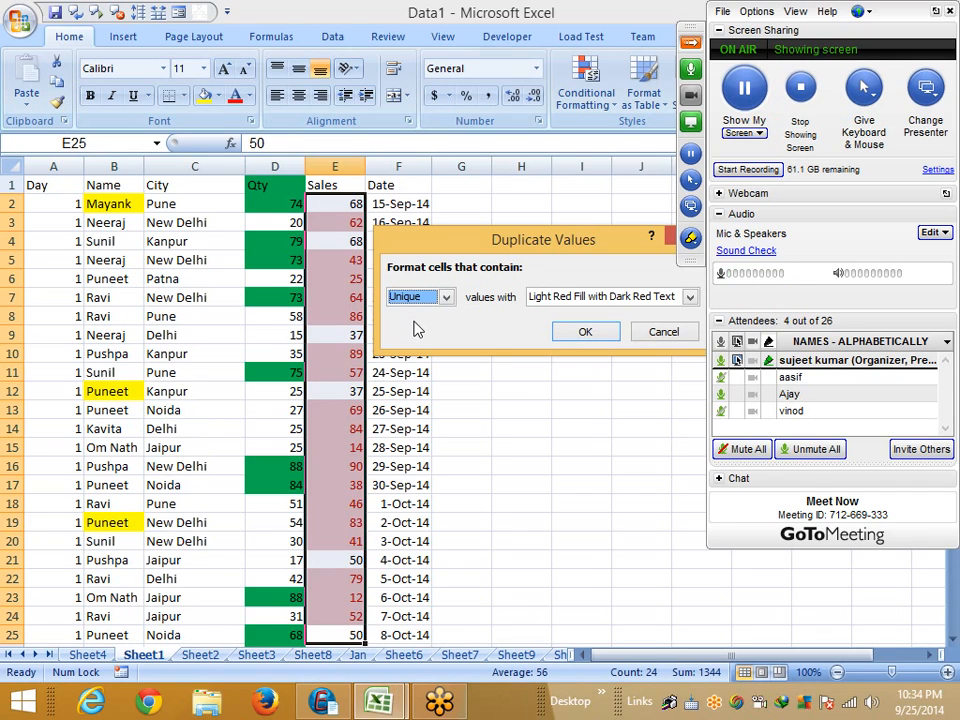
click(645, 338)
click(586, 88)
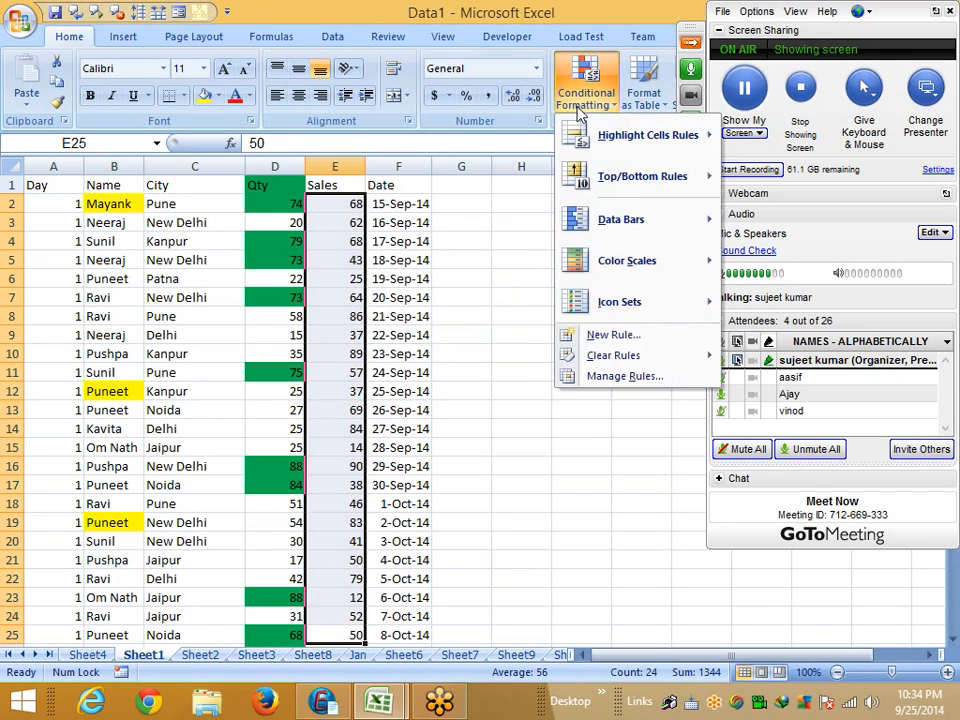
mouse_move(578, 132)
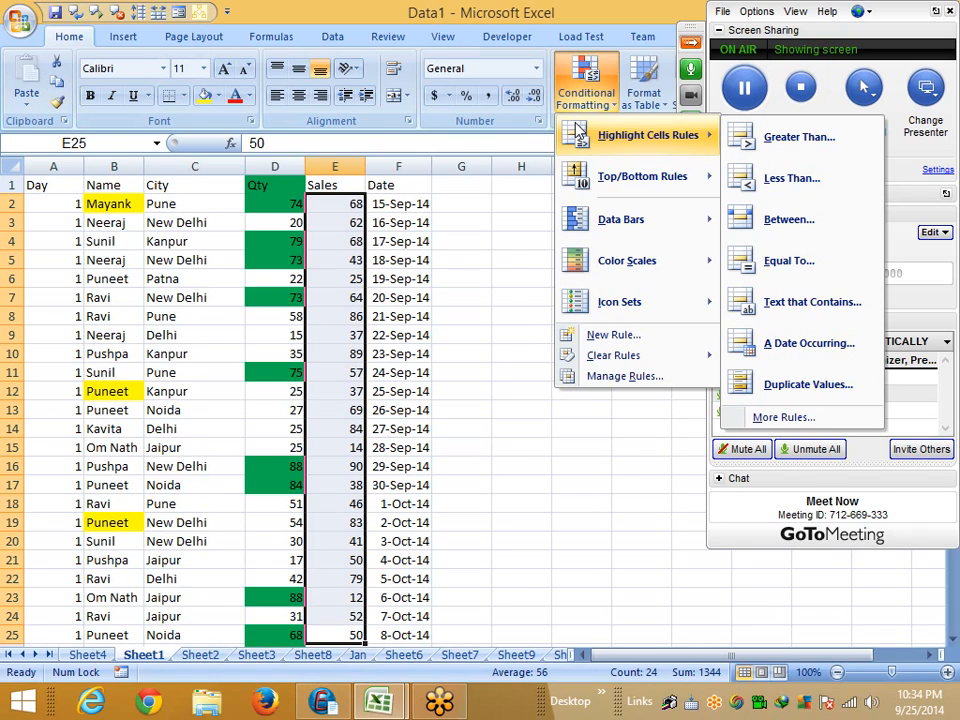
click(369, 255)
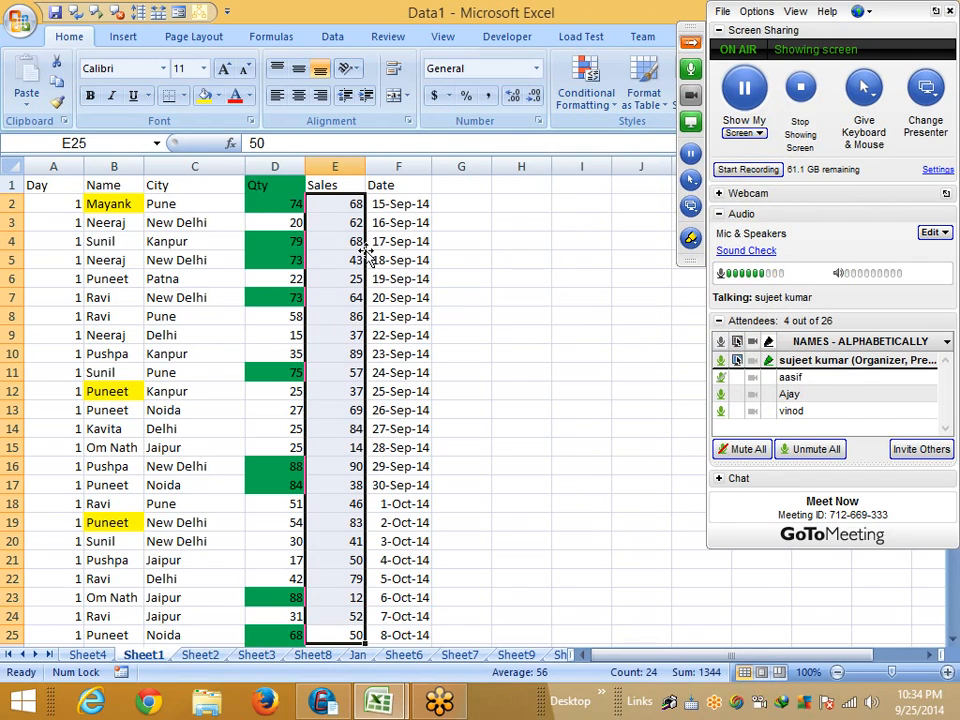
click(274, 166)
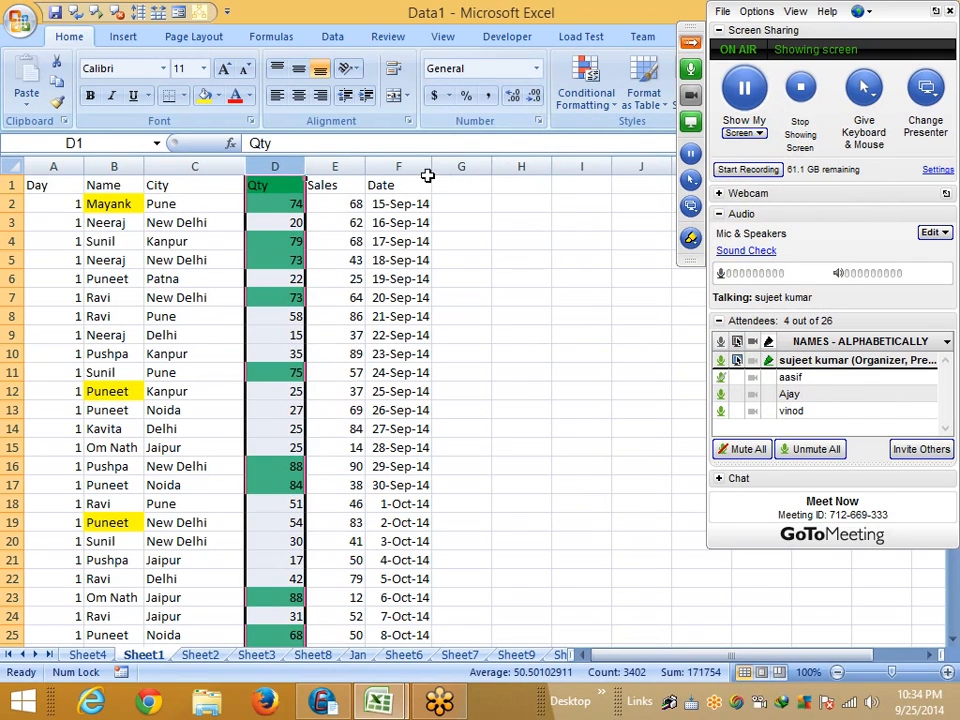
click(350, 168)
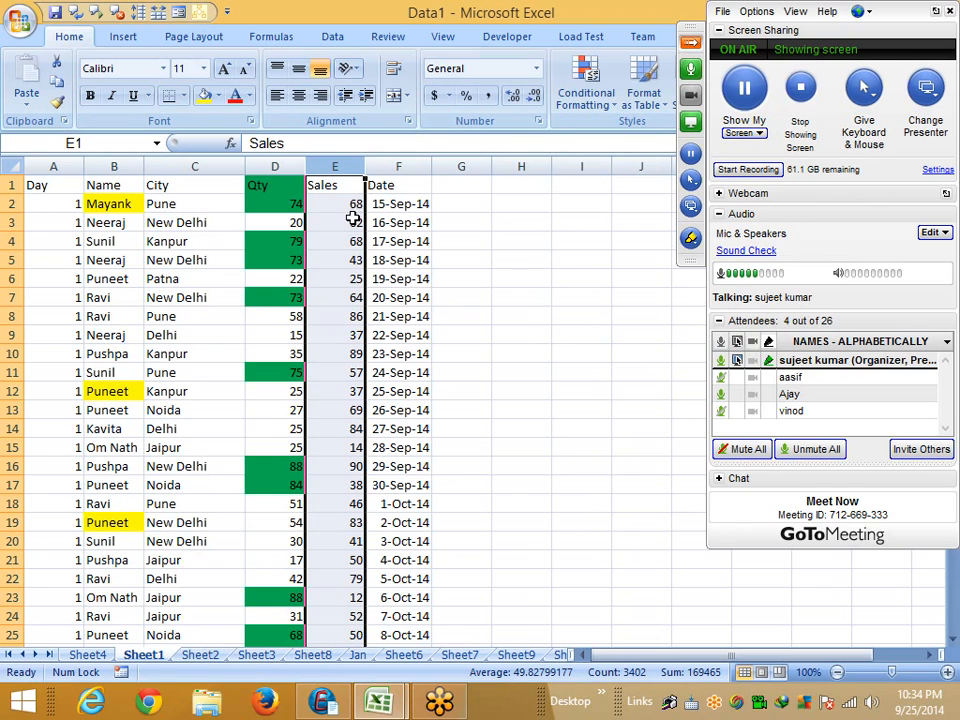
click(586, 95)
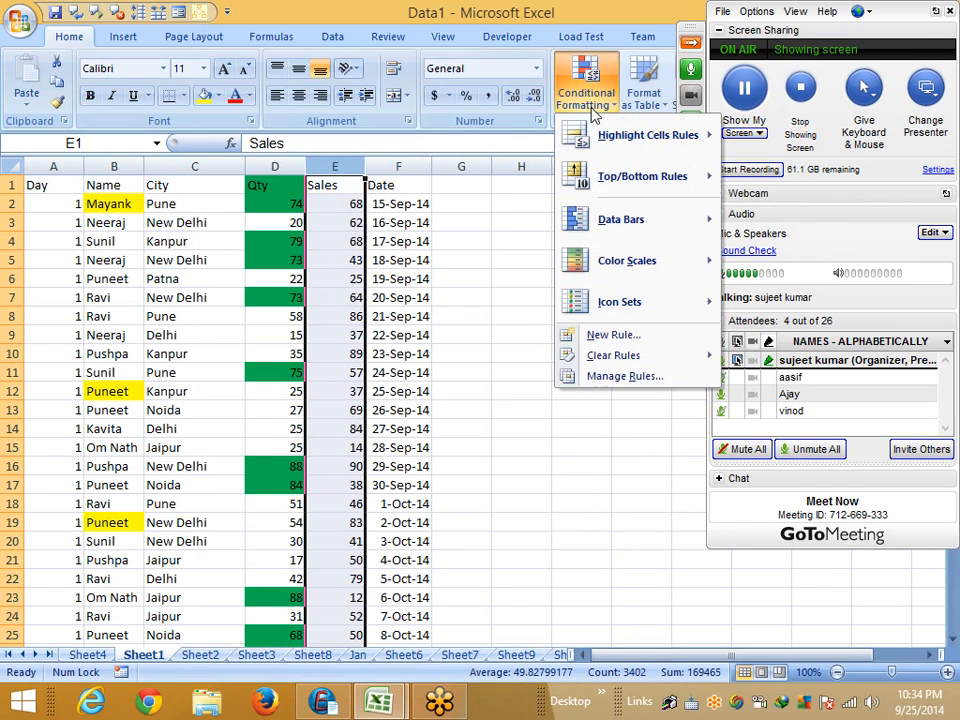
click(370, 220)
Preview a Top 10 Items rule with Light Red Fill with Dark Red Text on the Sales range E1:E68.
click(345, 190)
drag(345, 190, 332, 621)
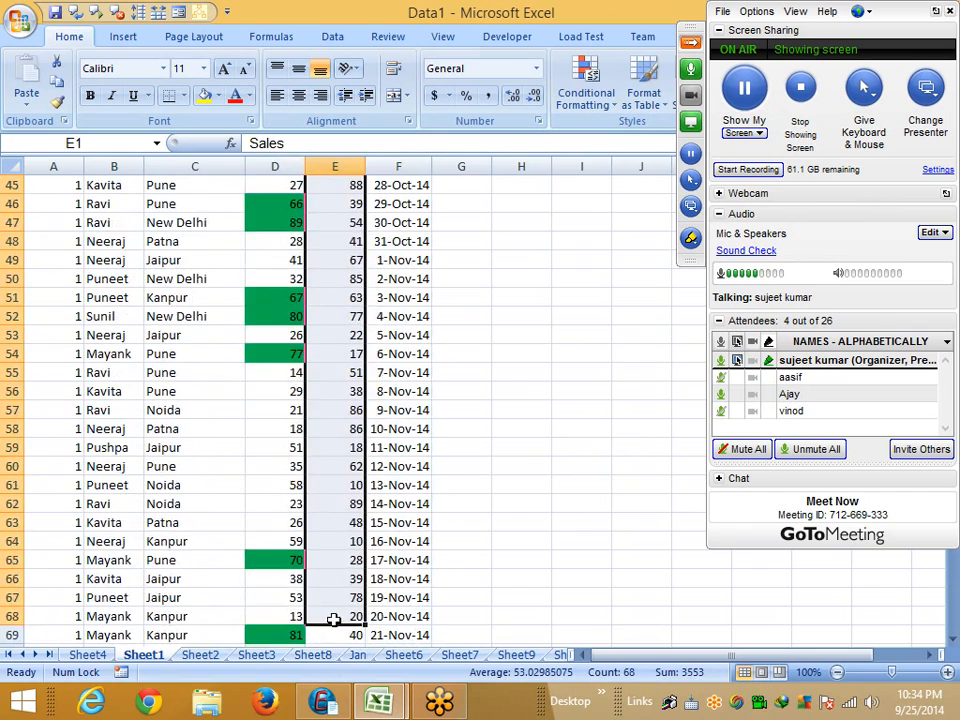
scroll(339, 529, up, 15)
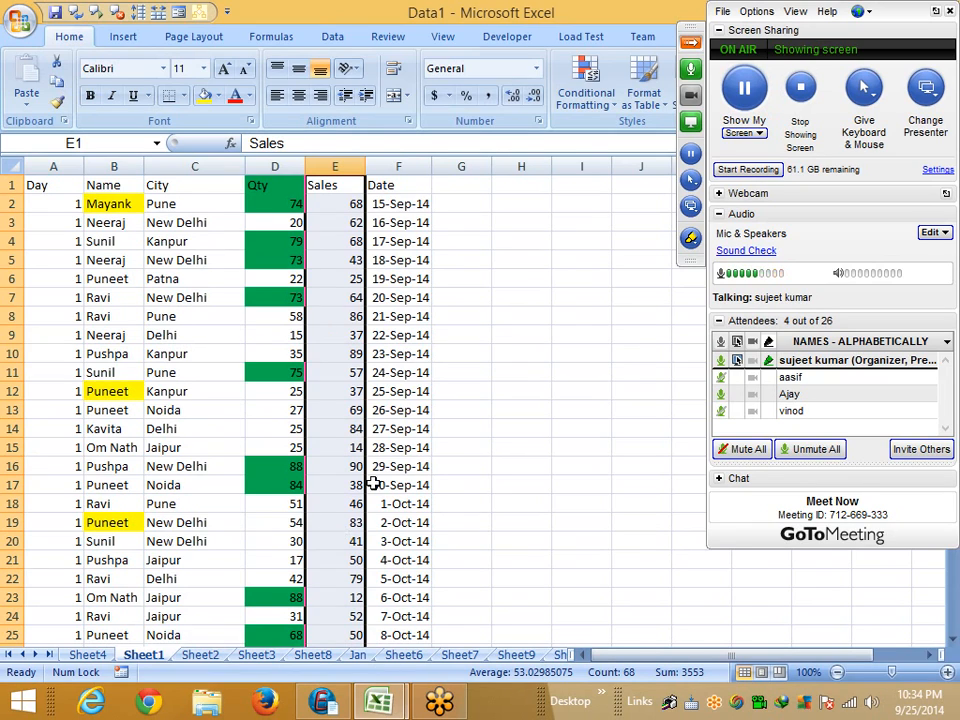
click(586, 88)
mouse_move(596, 176)
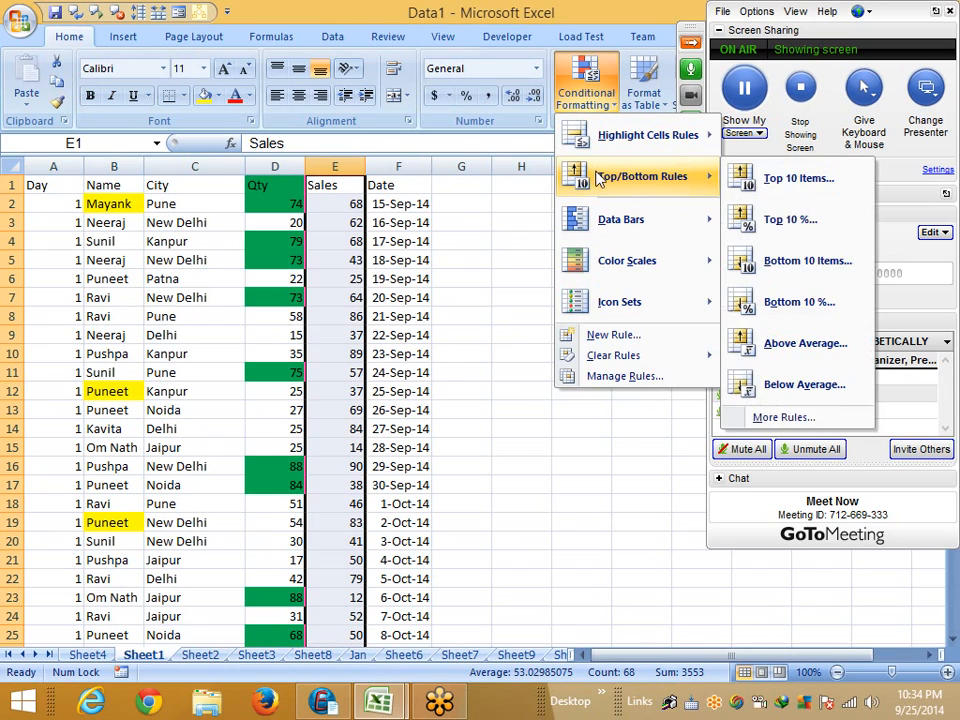
click(760, 177)
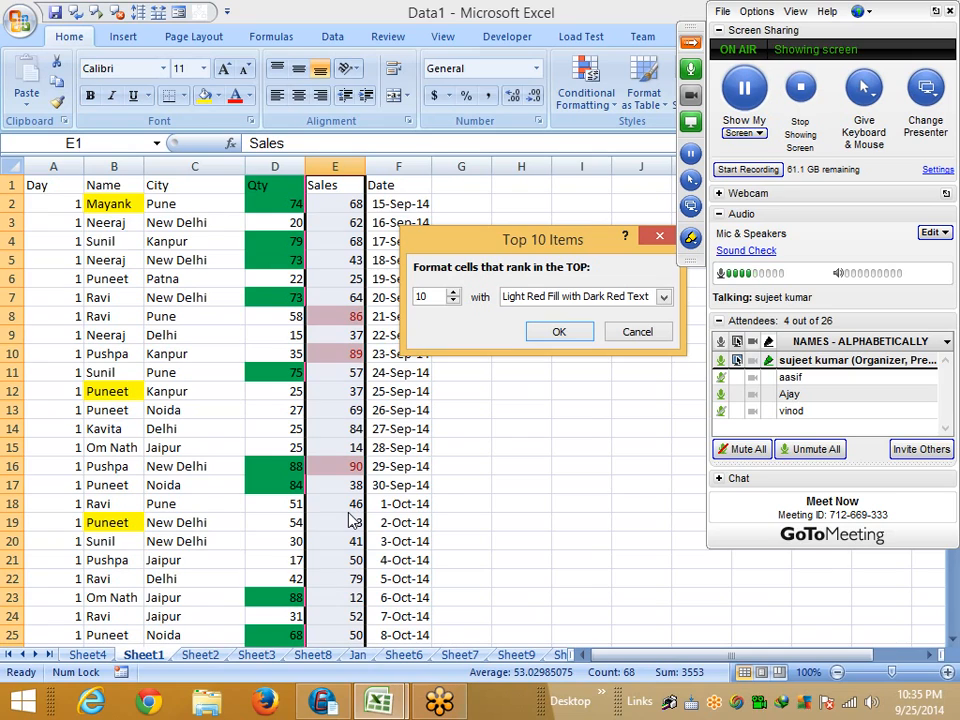
Compare the top-ranking rule on the Sales range with rank counts of 4, 5, 2 and 100.
key(BackSpace)
key(BackSpace)
text(4)
key(BackSpace)
text(5)
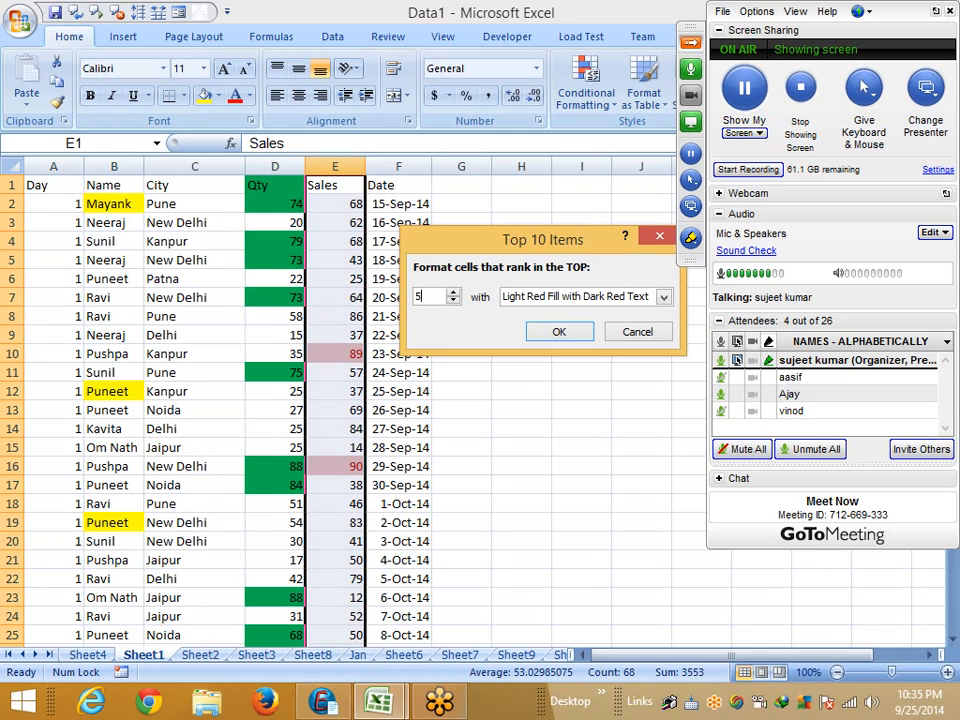
key(BackSpace)
text(2)
key(BackSpace)
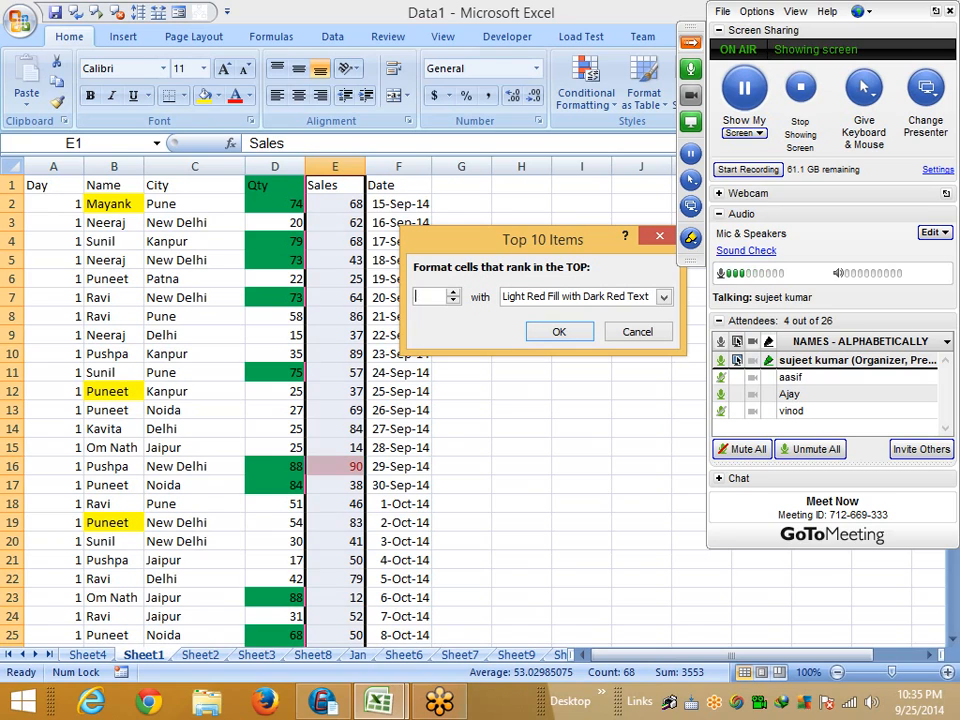
text(100)
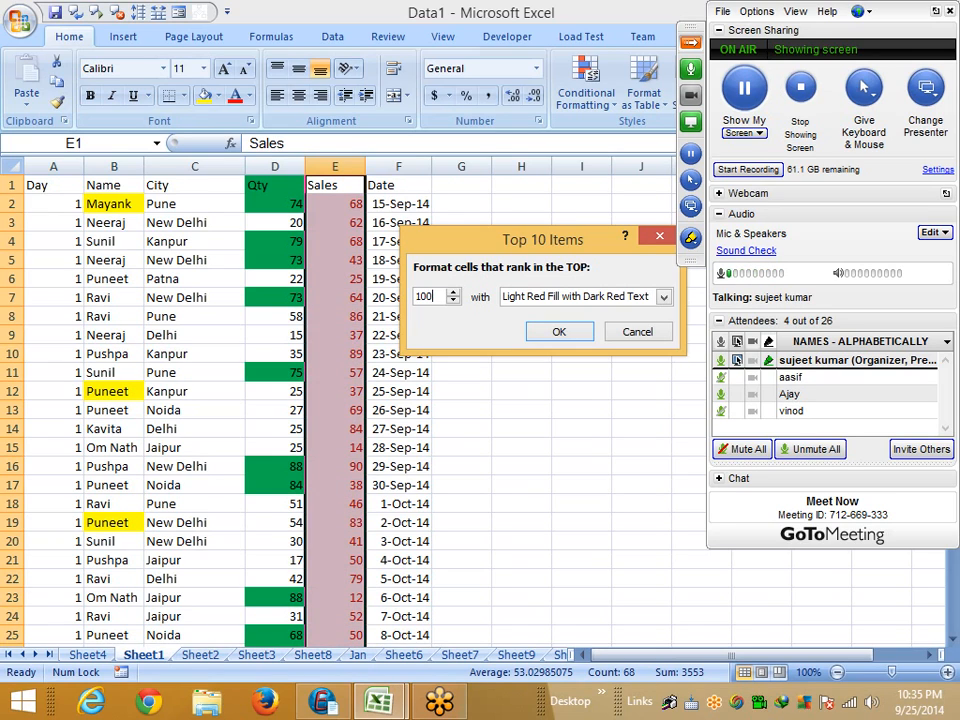
Return the rank count to 10, view the available highlight formats, and cancel the top-ranking rule.
key(BackSpace)
key(BackSpace)
key(BackSpace)
text(10)
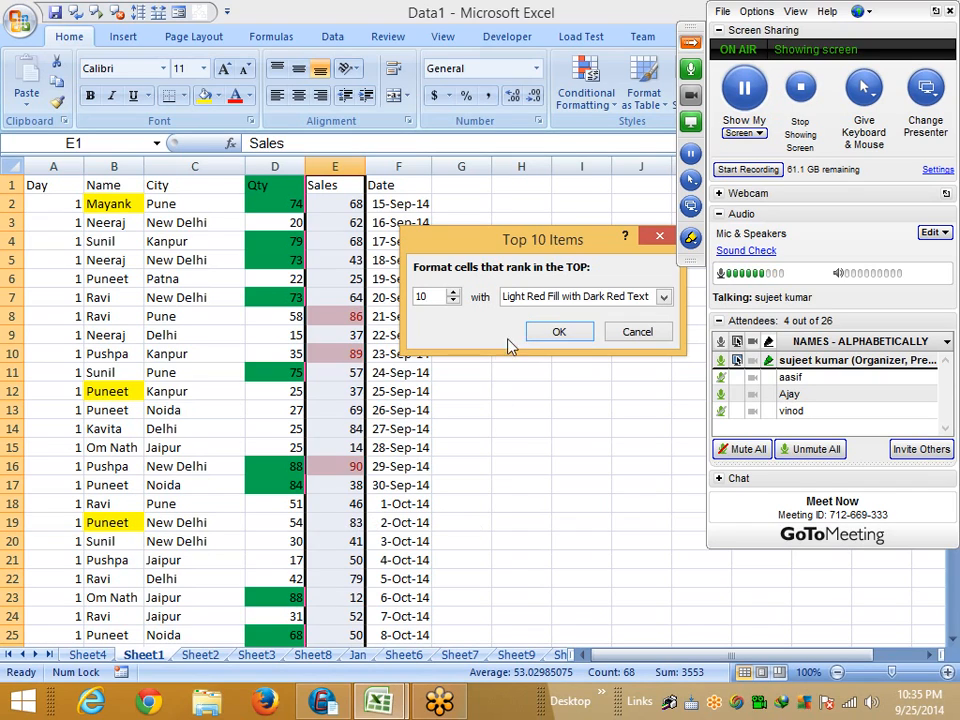
click(527, 297)
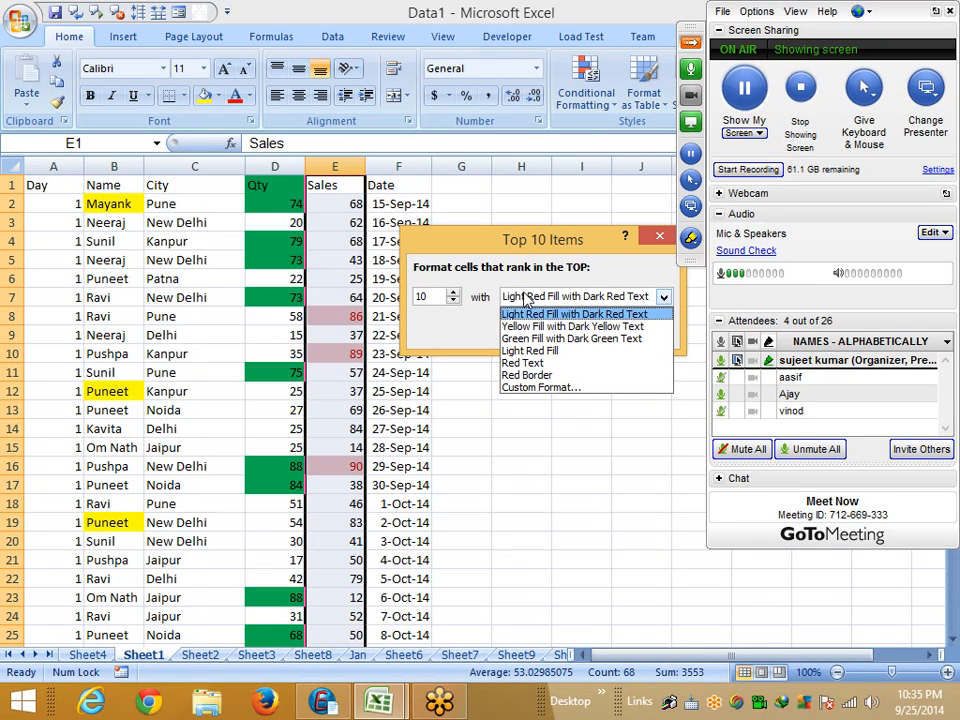
click(658, 238)
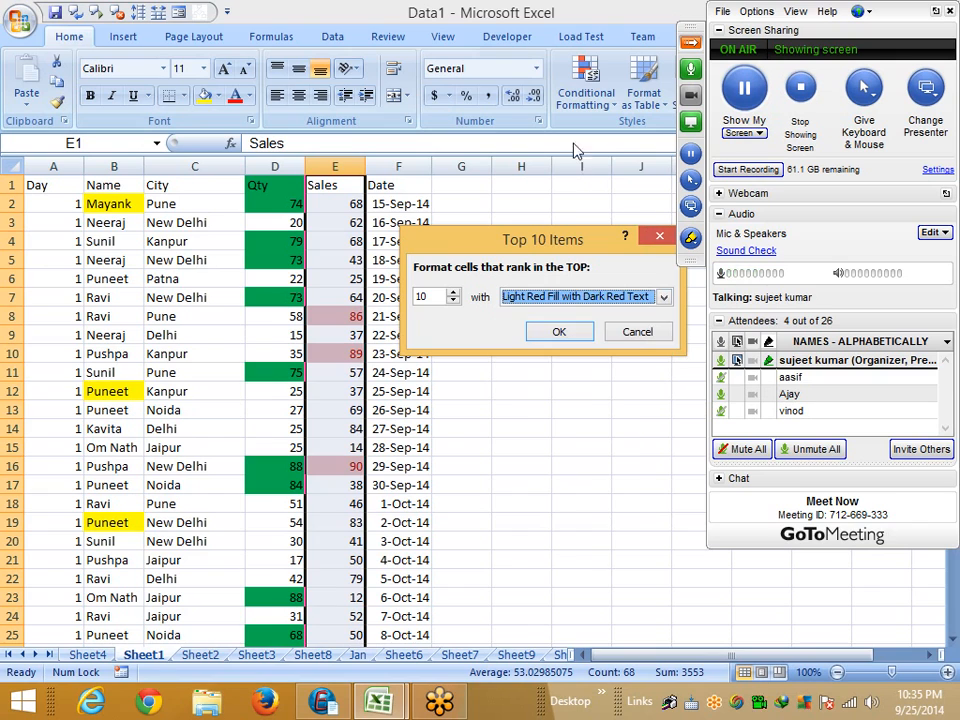
click(636, 334)
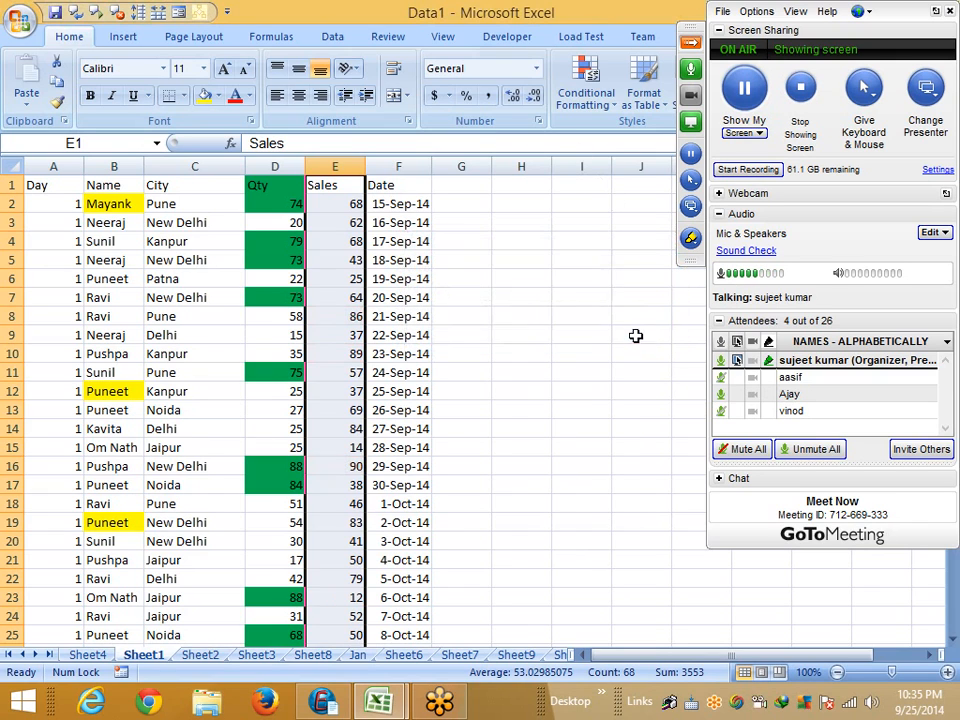
Preview a Bottom 10 Items rule with Light Red Fill with Dark Red Text on the Sales range, and cancel it.
click(566, 80)
mouse_move(590, 167)
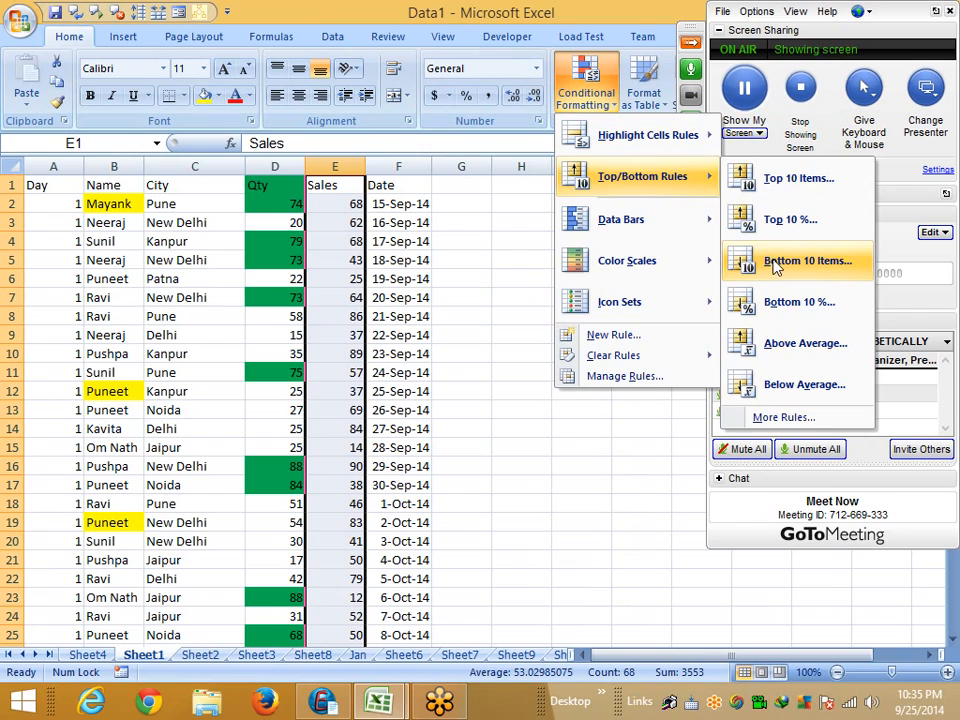
click(775, 263)
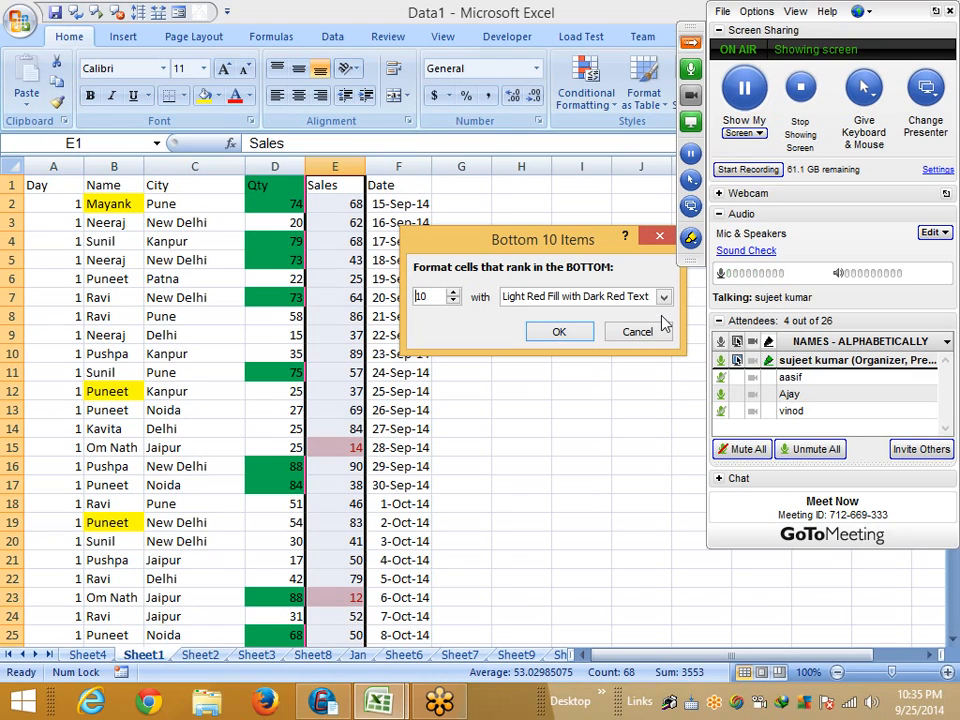
click(650, 332)
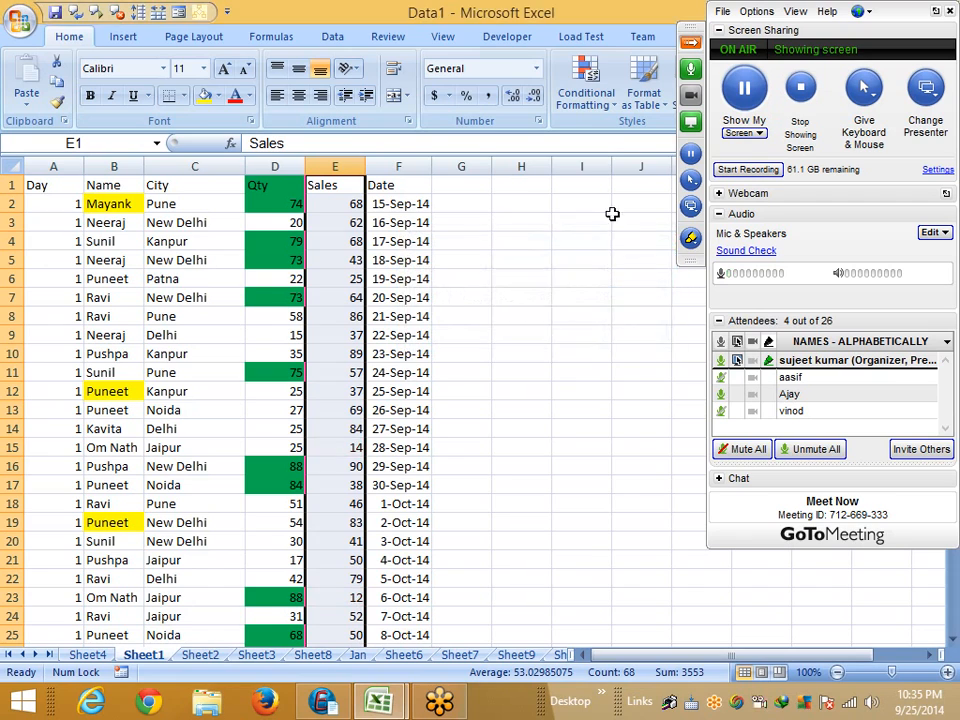
Preview an Above Average rule on the Sales range, view its format choices, and cancel it.
click(590, 95)
mouse_move(600, 176)
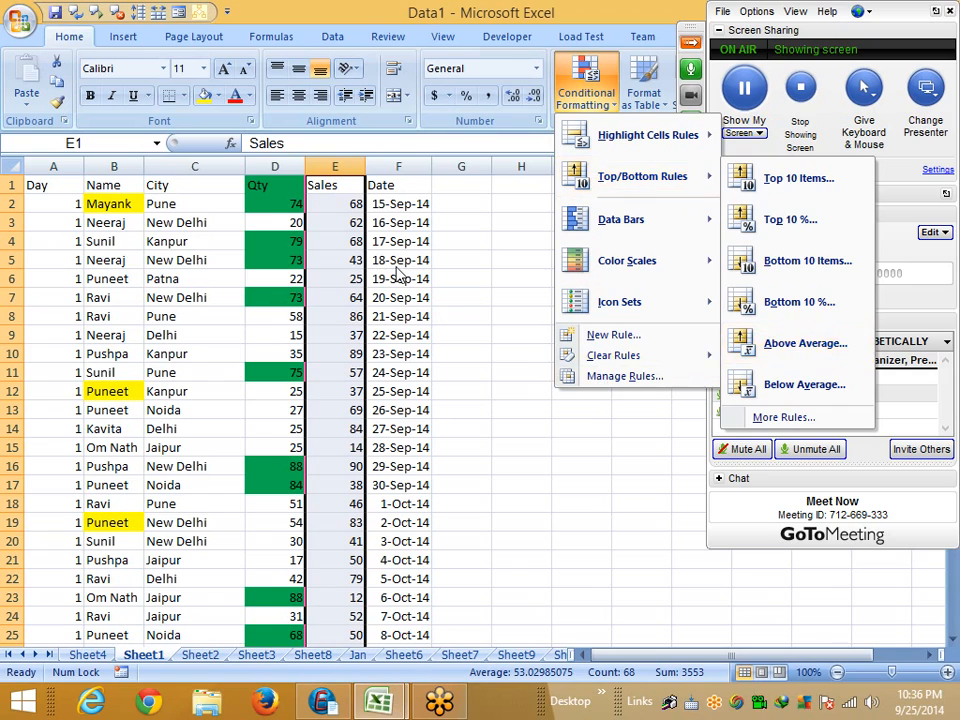
click(335, 163)
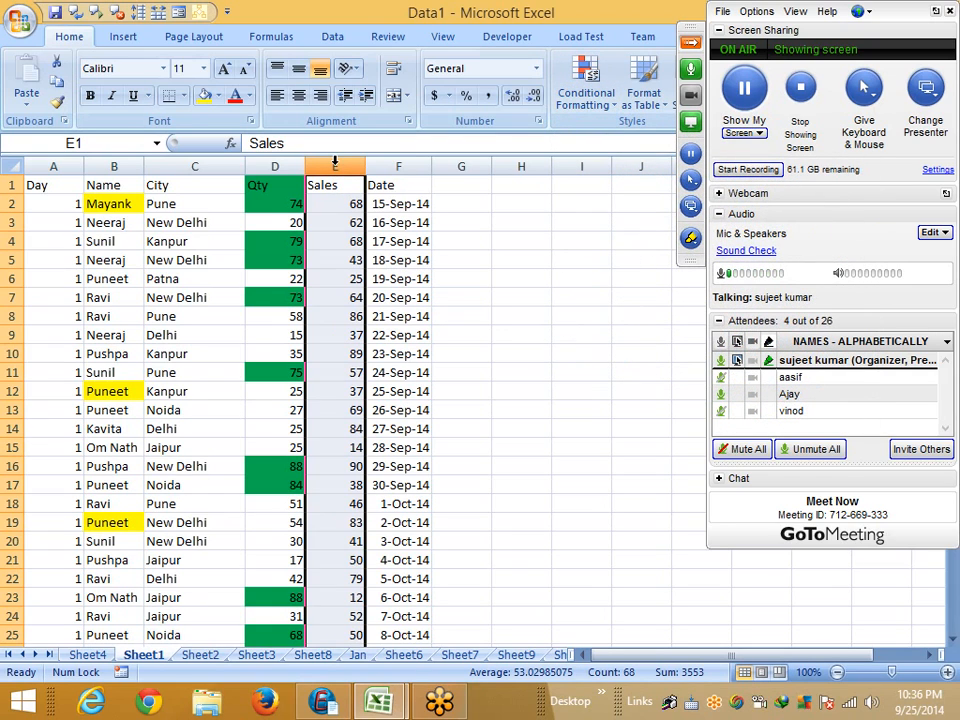
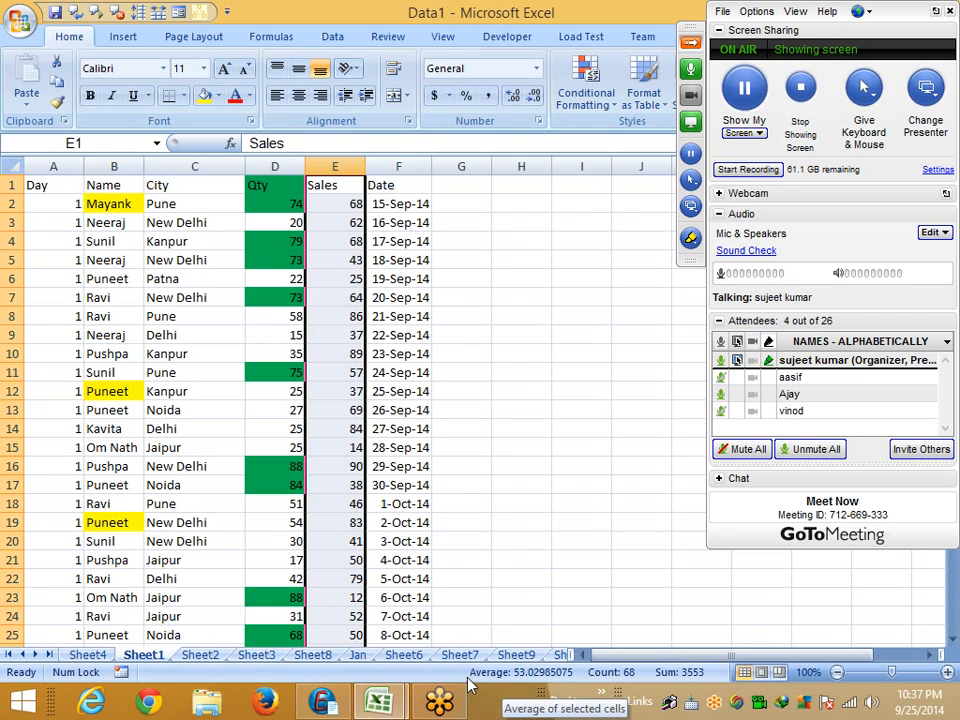
click(589, 100)
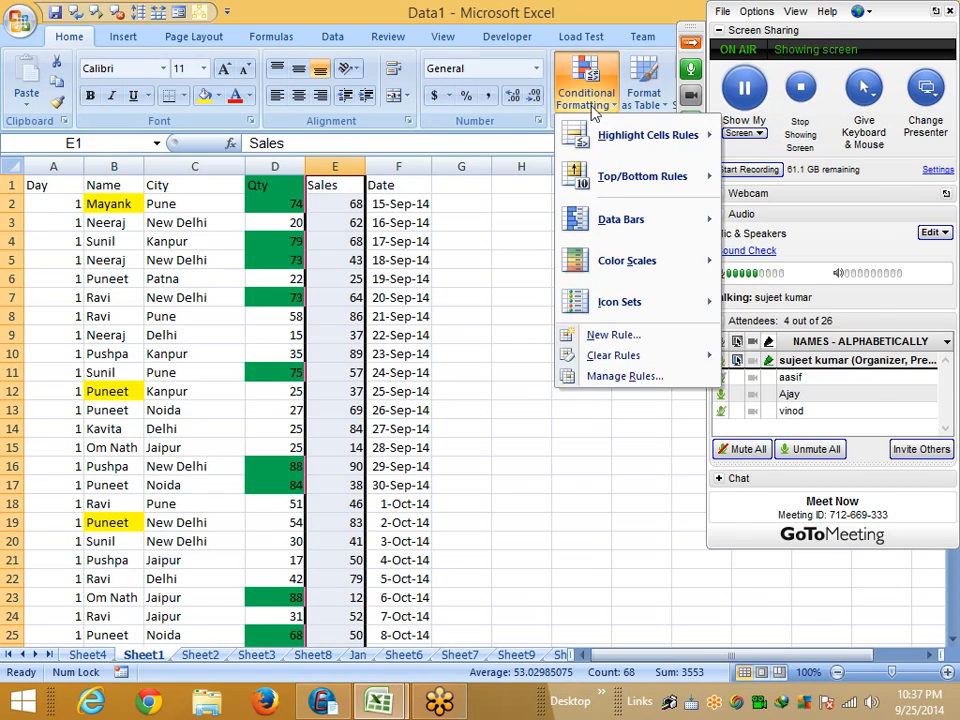
mouse_move(606, 186)
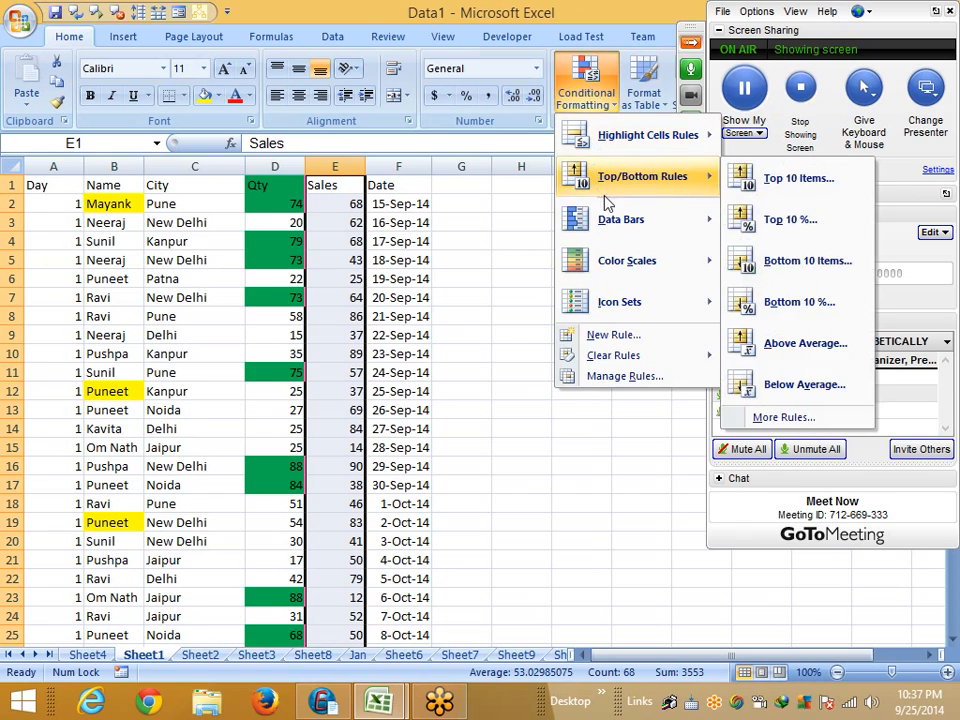
click(785, 340)
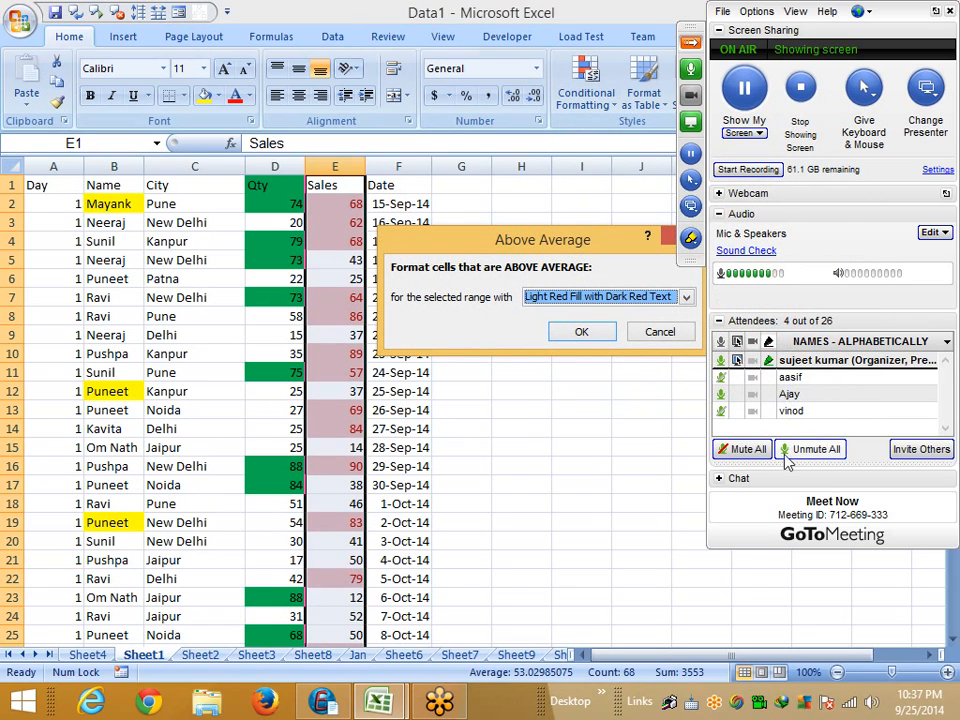
click(627, 298)
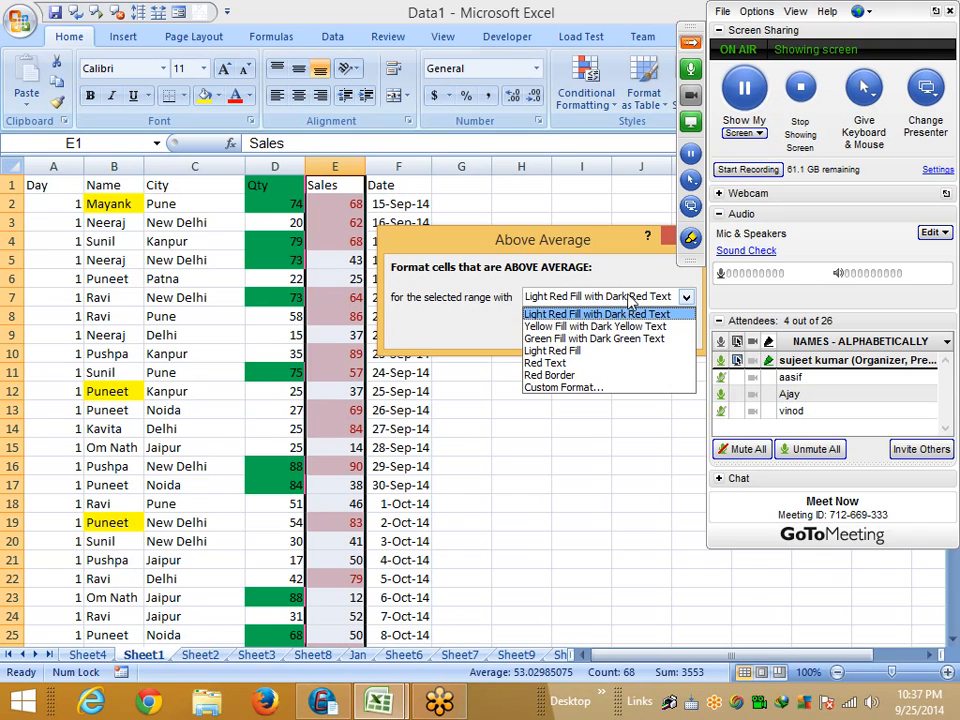
click(668, 245)
click(668, 243)
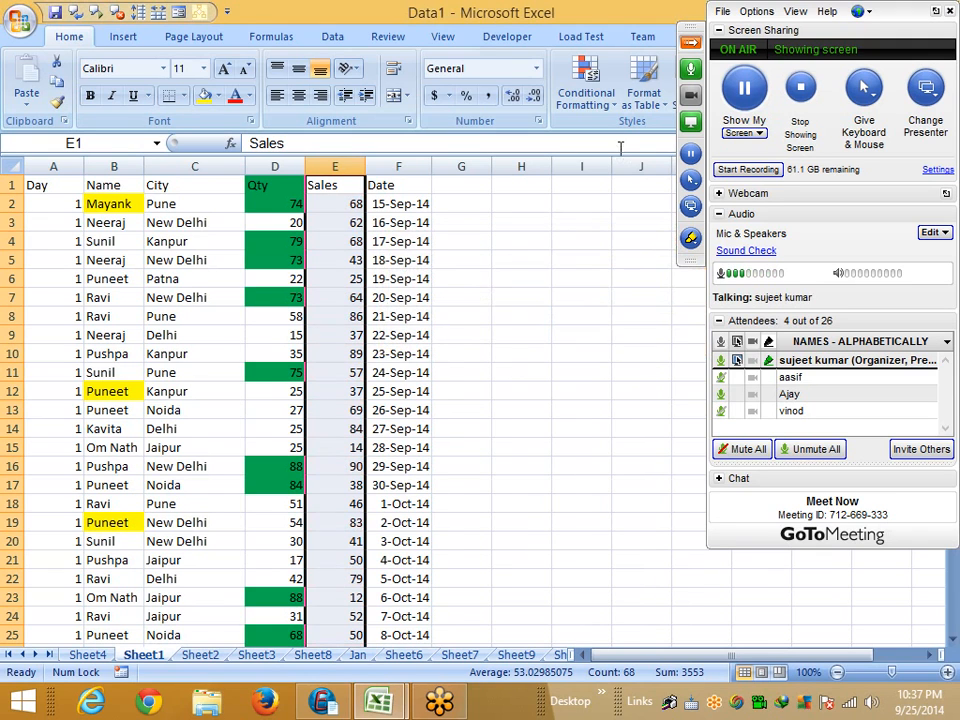
Preview a Below Average rule with Light Red Fill with Dark Red Text on the Sales range, and cancel it.
click(592, 108)
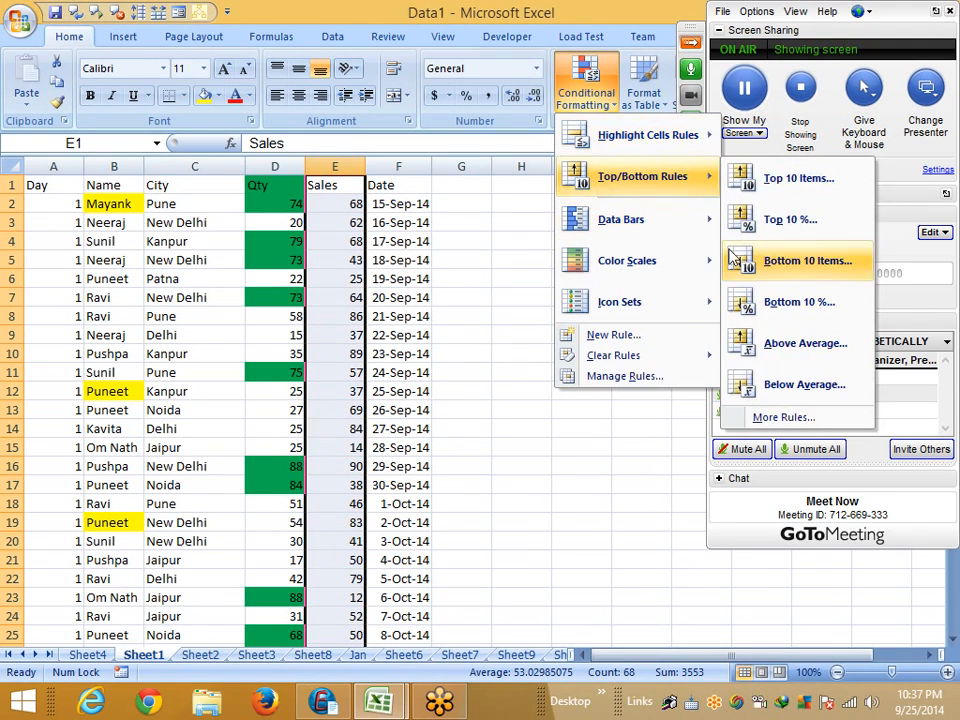
click(800, 385)
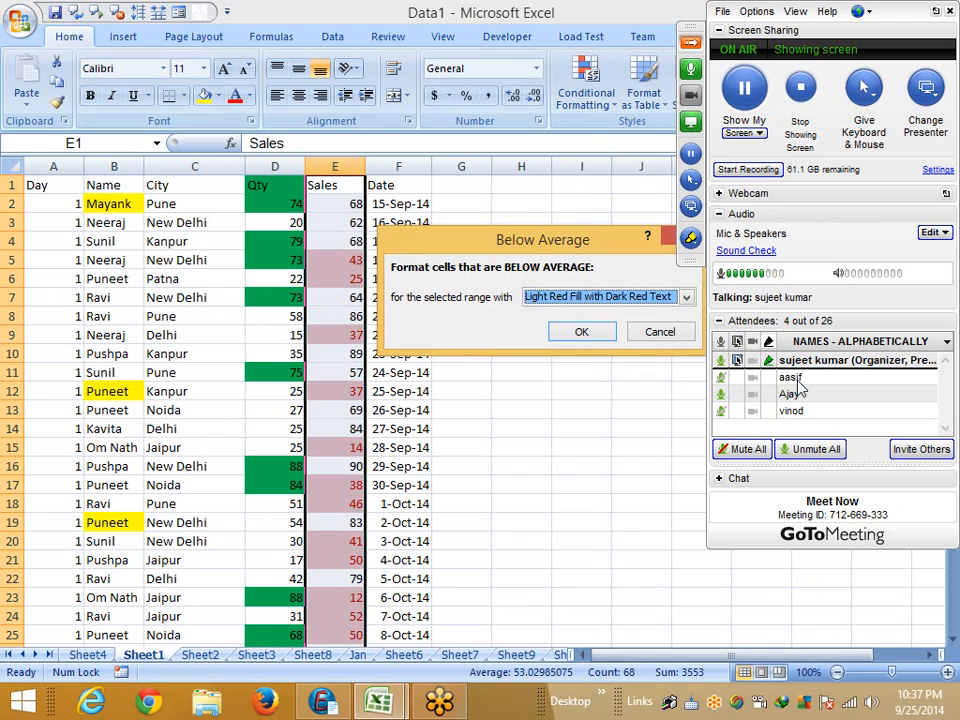
click(660, 332)
click(586, 90)
mouse_move(581, 180)
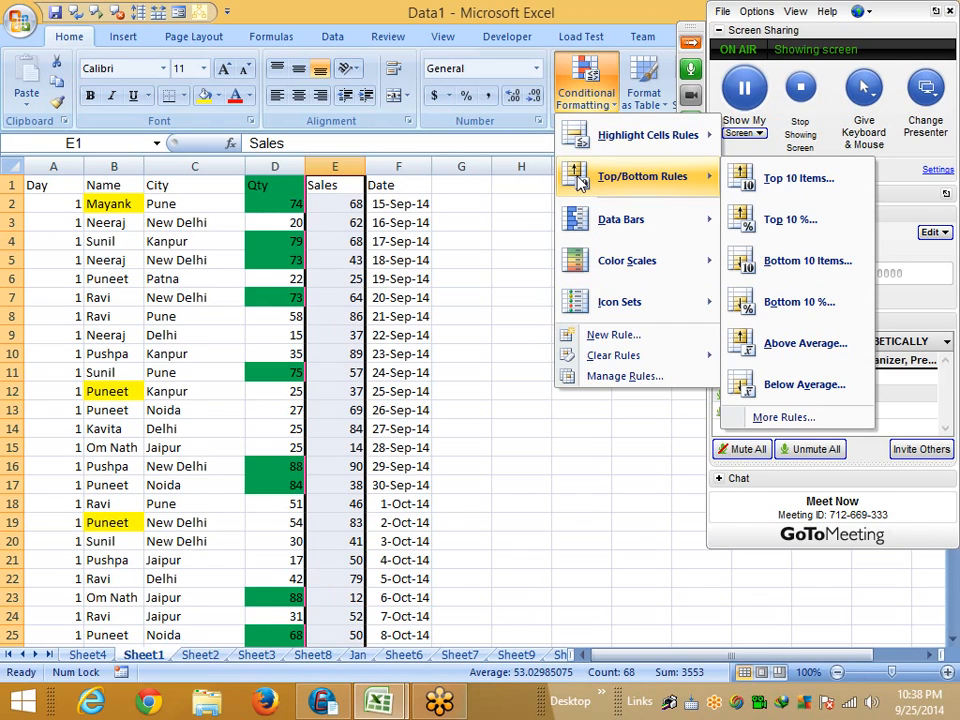
click(279, 264)
Clear the conditional formatting rules from the entire Qty column only.
click(289, 224)
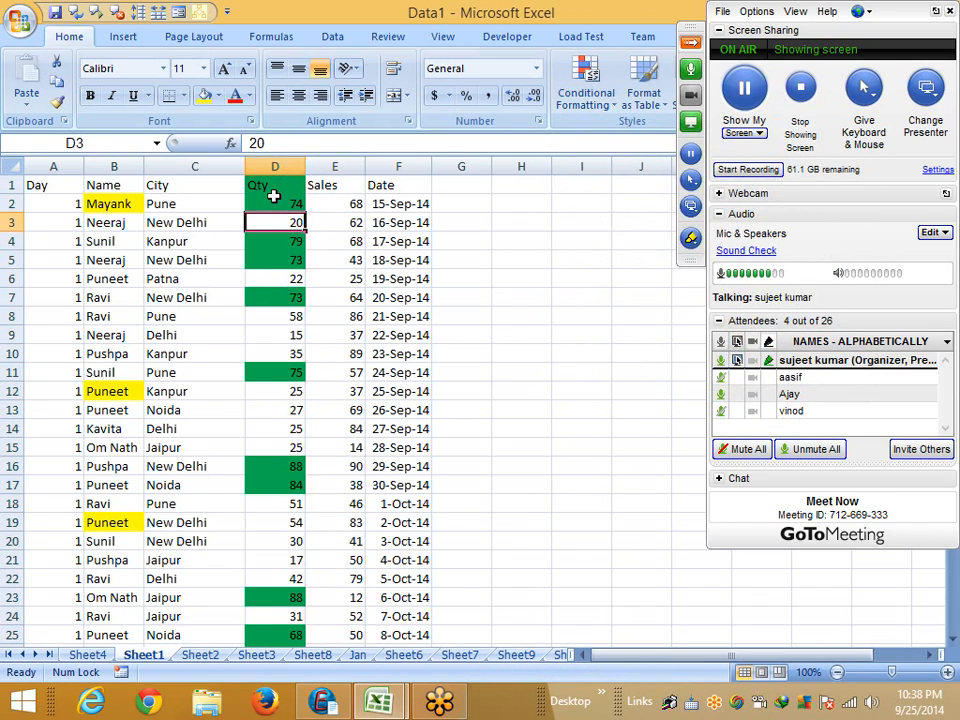
drag(273, 192, 276, 401)
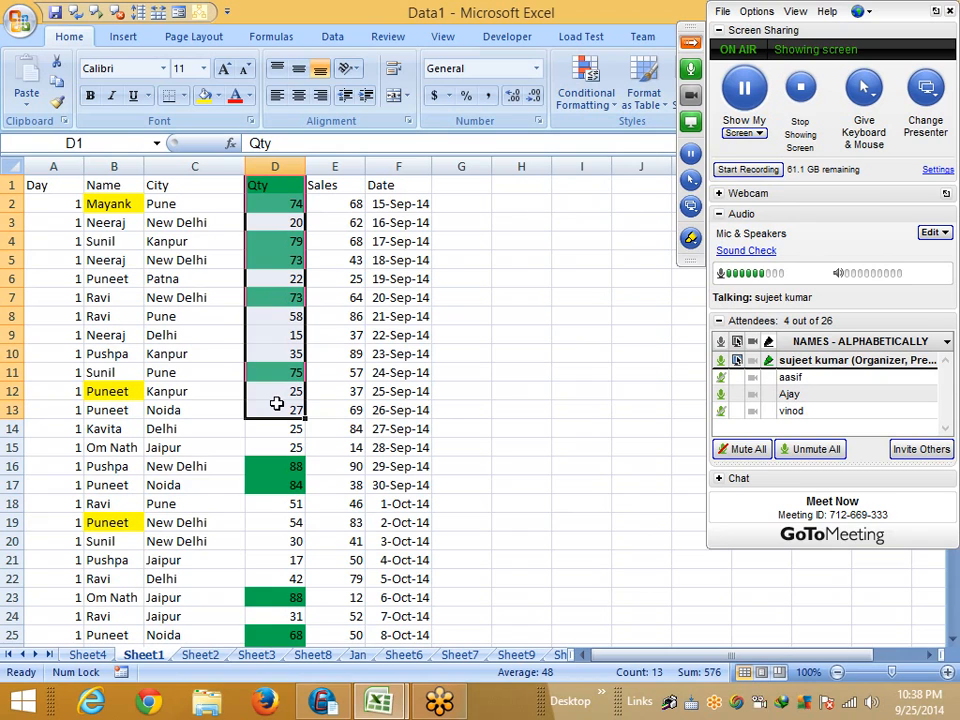
click(277, 167)
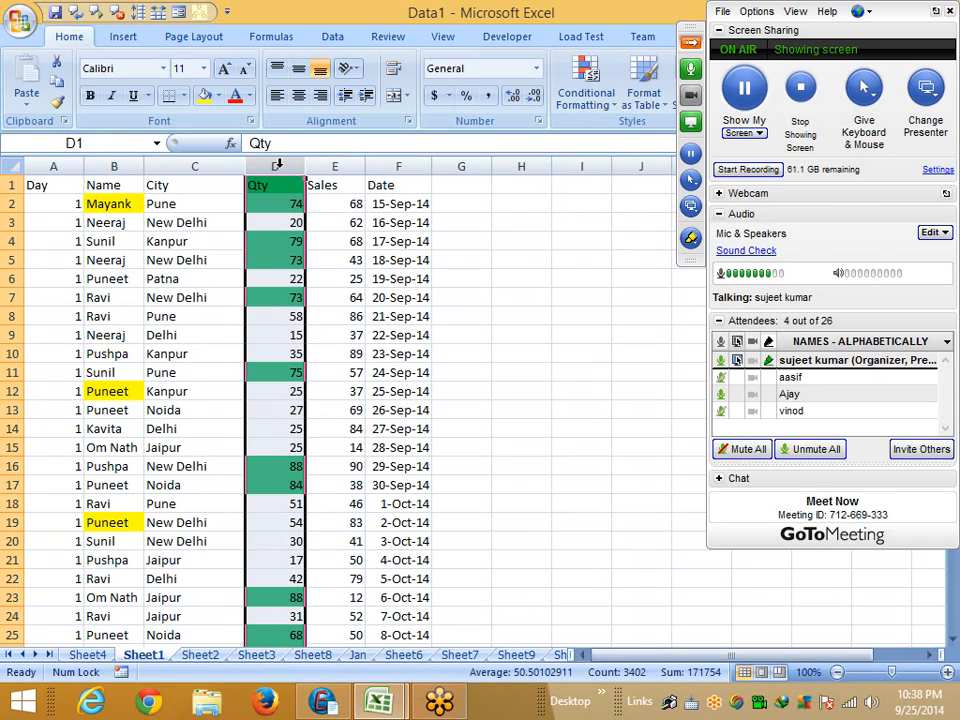
click(585, 95)
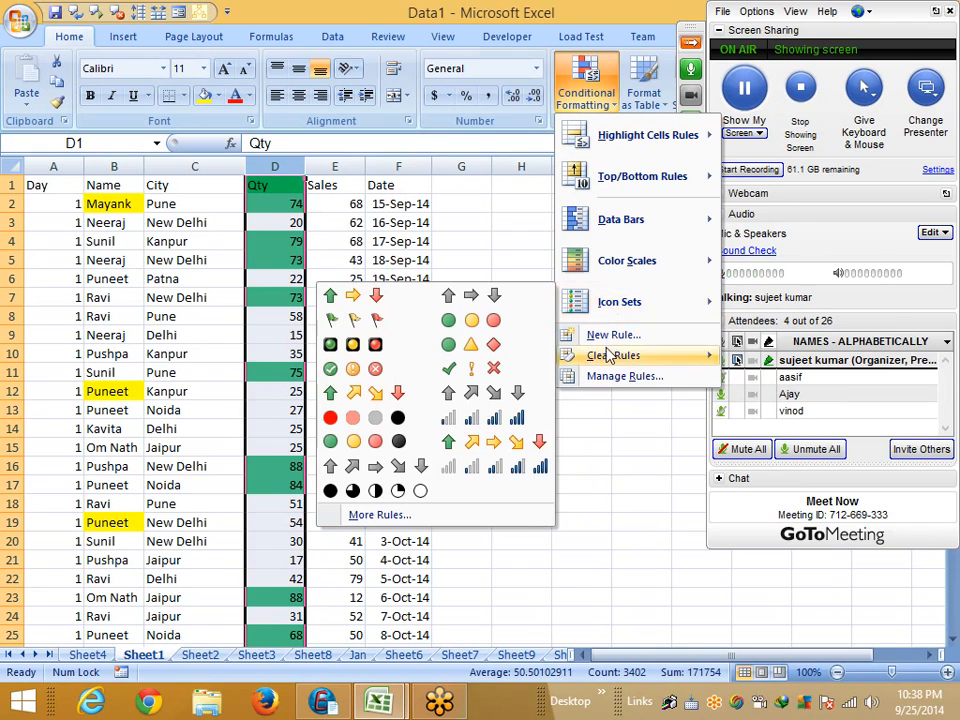
mouse_move(606, 358)
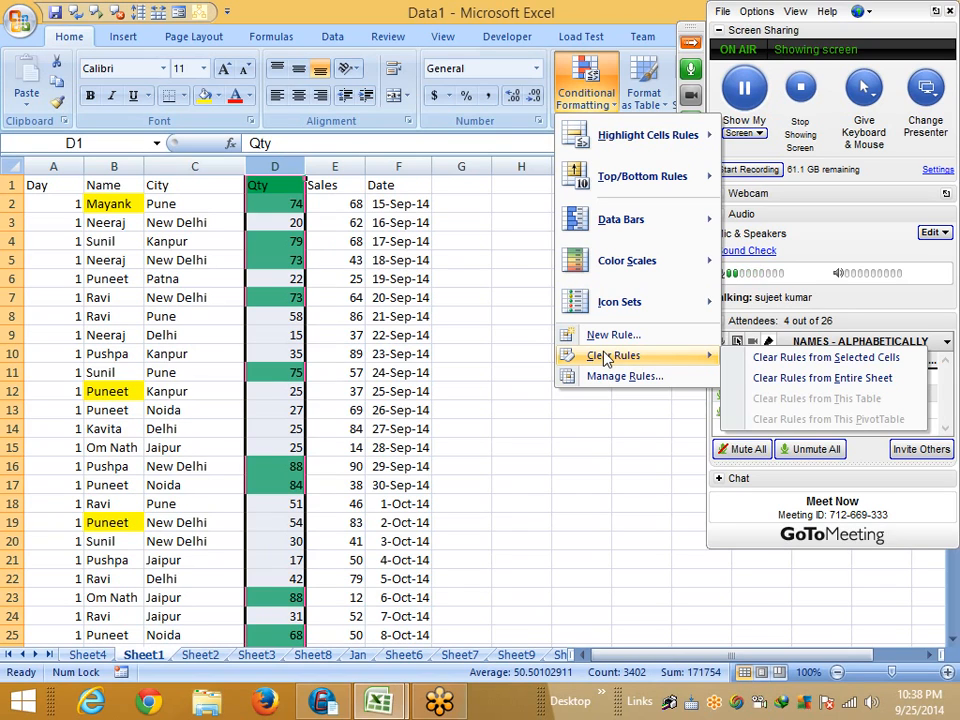
click(745, 365)
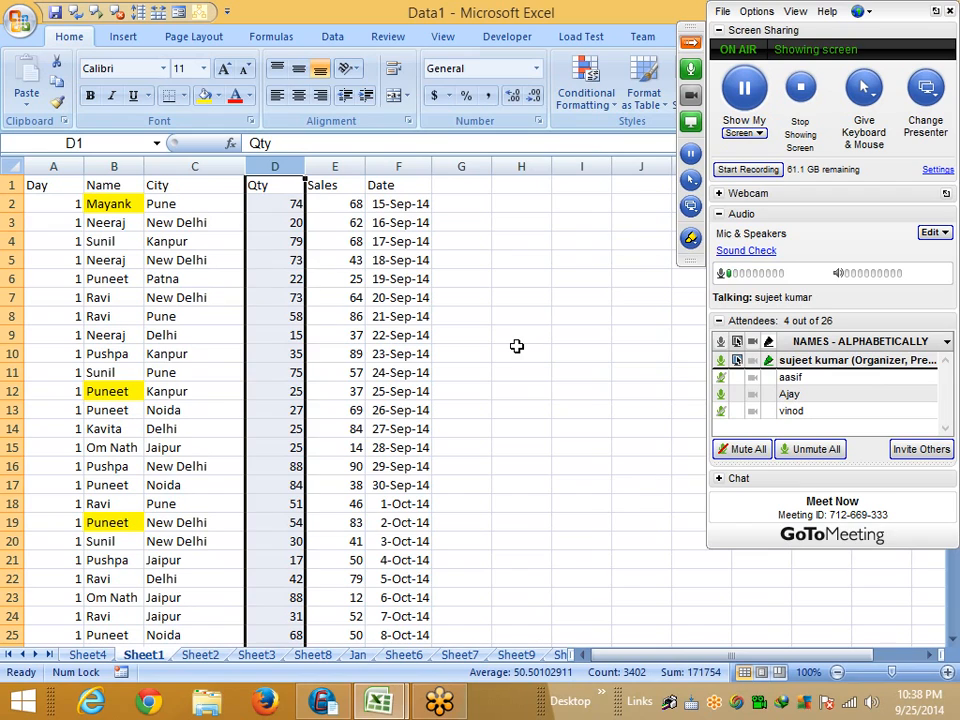
click(438, 372)
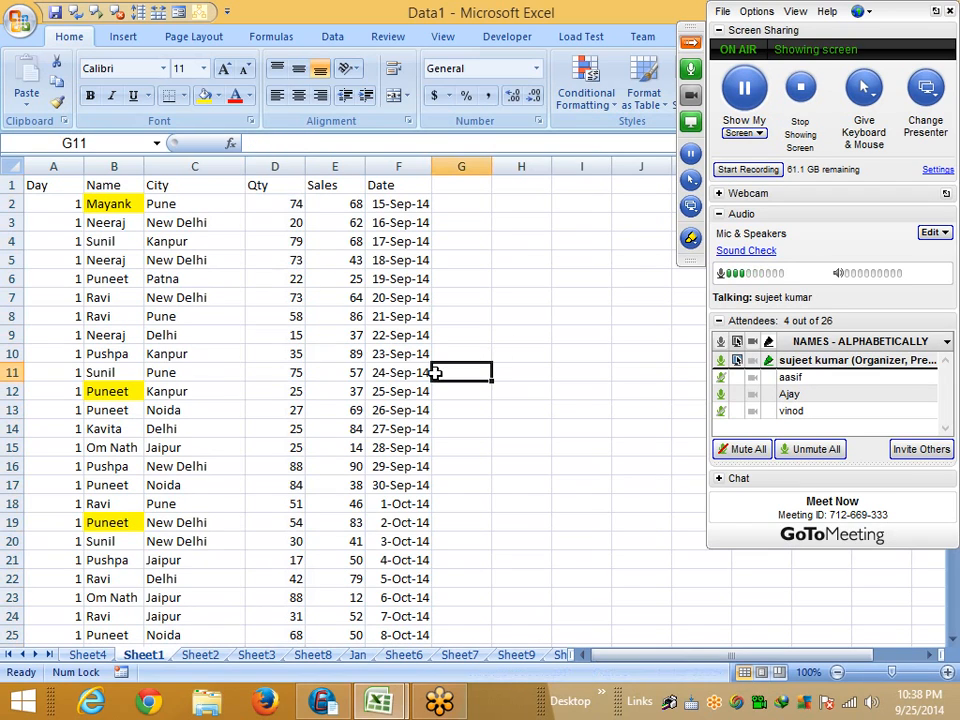
click(275, 203)
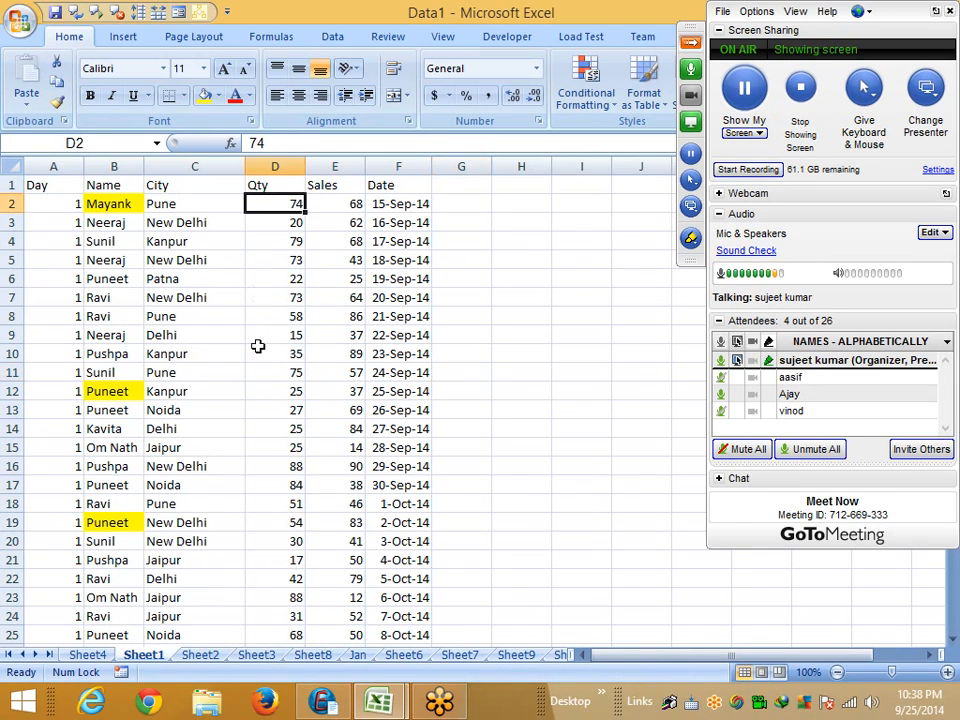
click(272, 467)
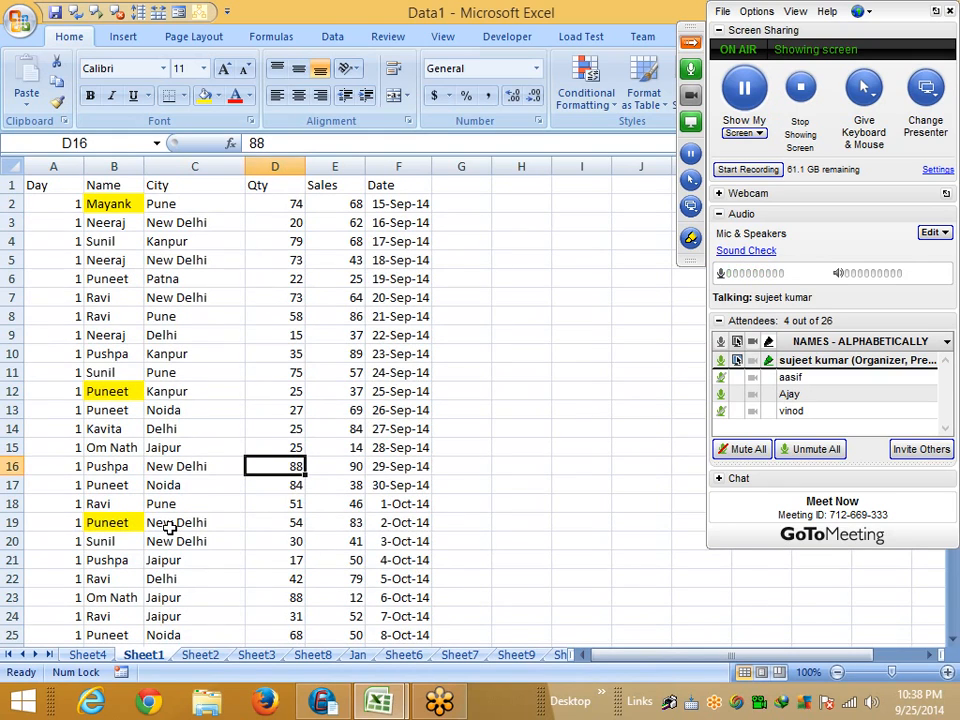
drag(103, 465, 274, 463)
click(265, 463)
Apply the first blue Data Bars style to the entire Qty column.
click(295, 166)
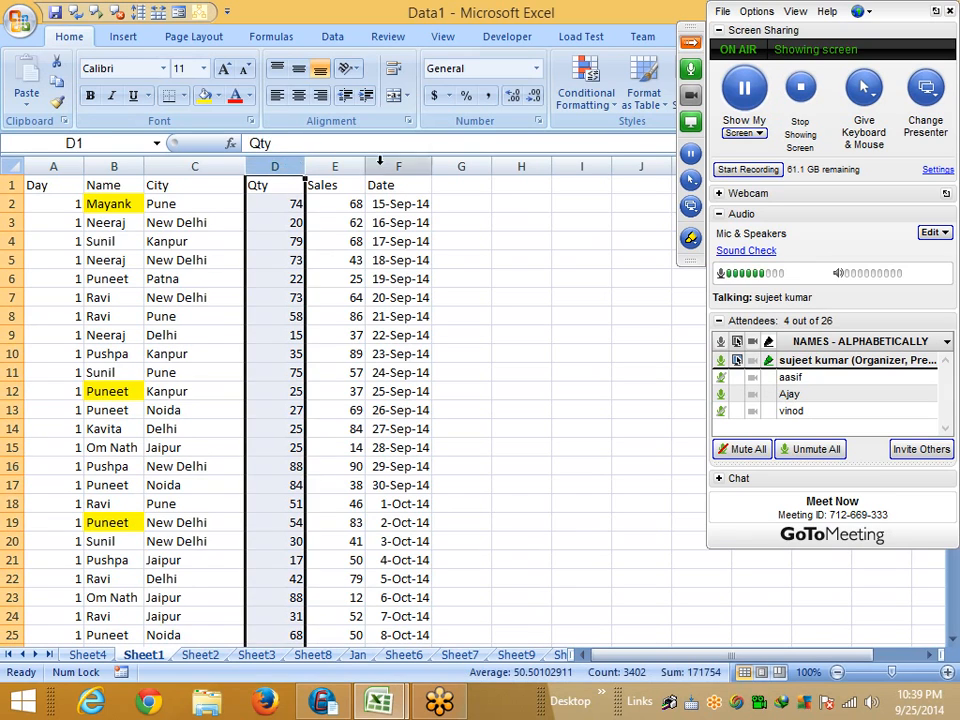
click(584, 95)
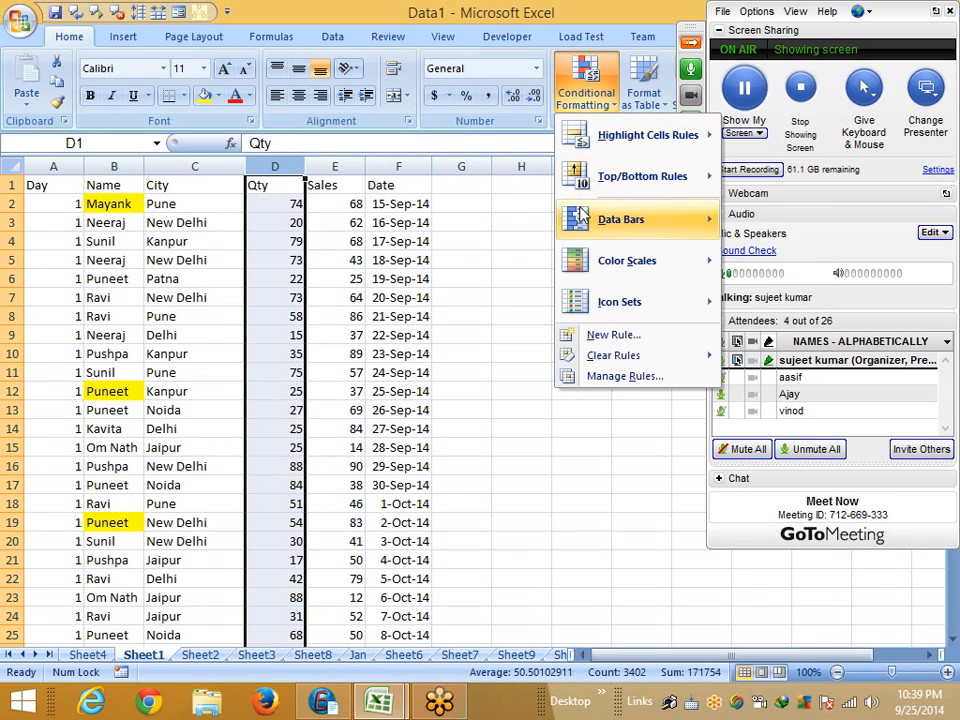
mouse_move(600, 219)
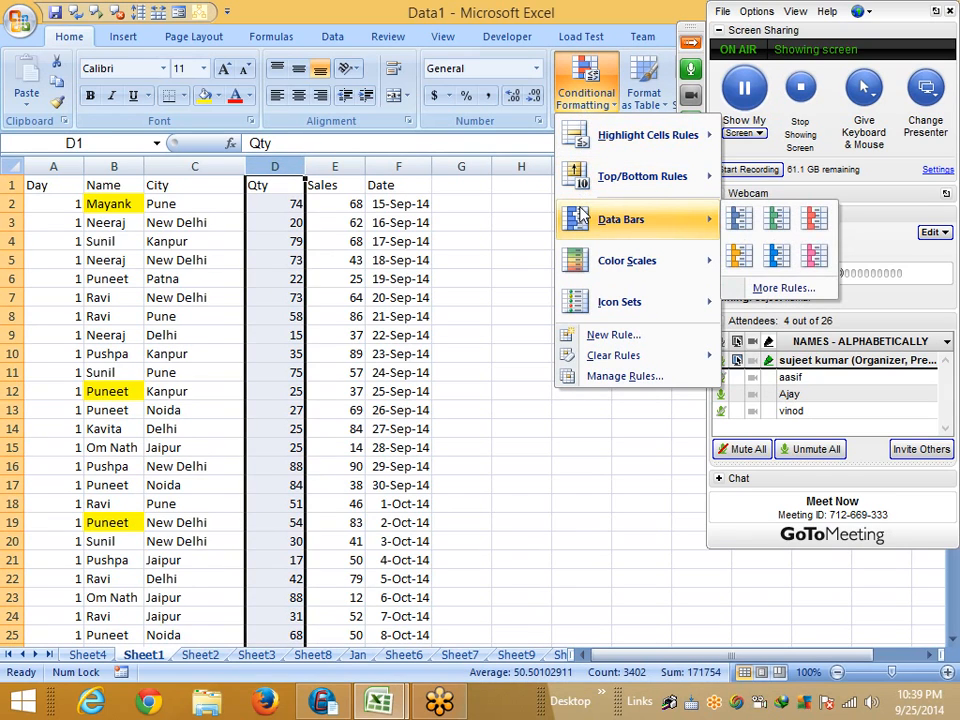
click(745, 220)
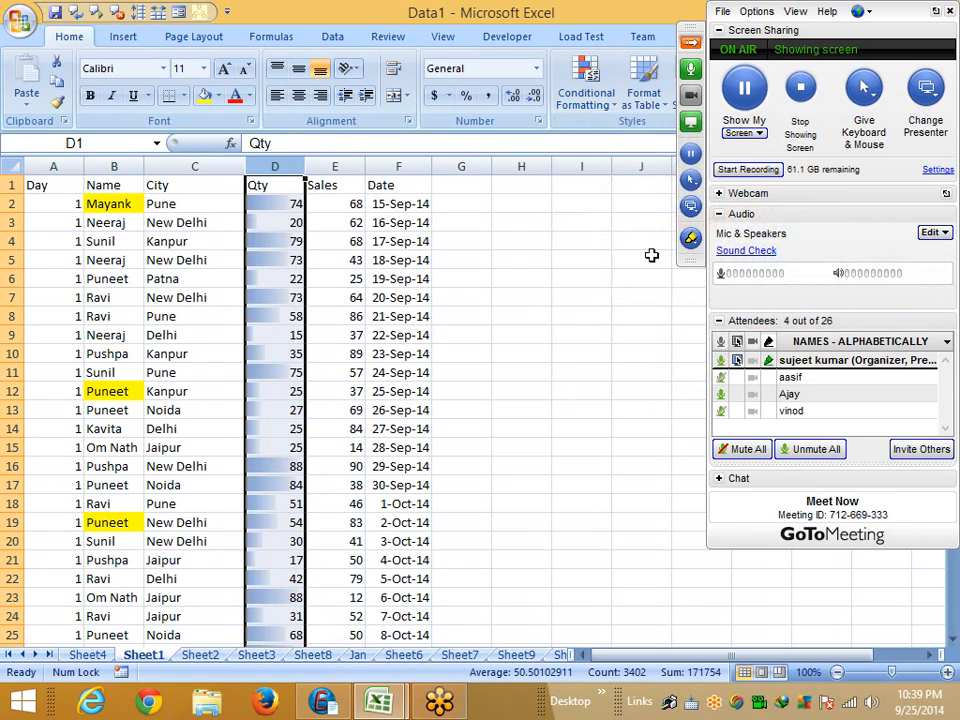
Compare the data bar lengths of high and low Qty values, including cells D16, D3 and D9.
click(410, 314)
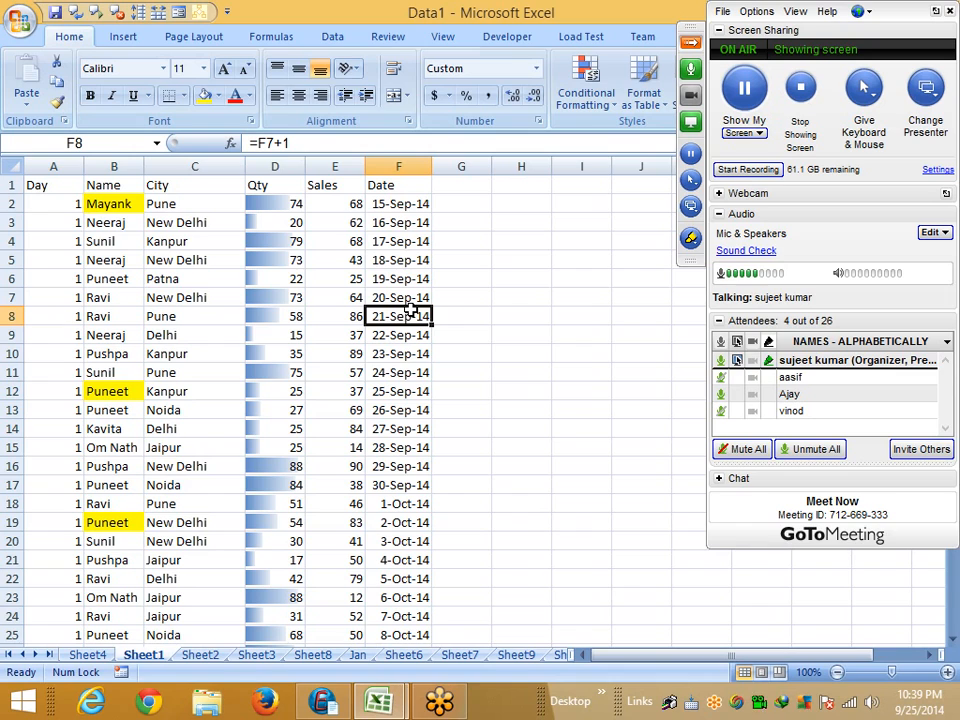
click(270, 467)
click(332, 520)
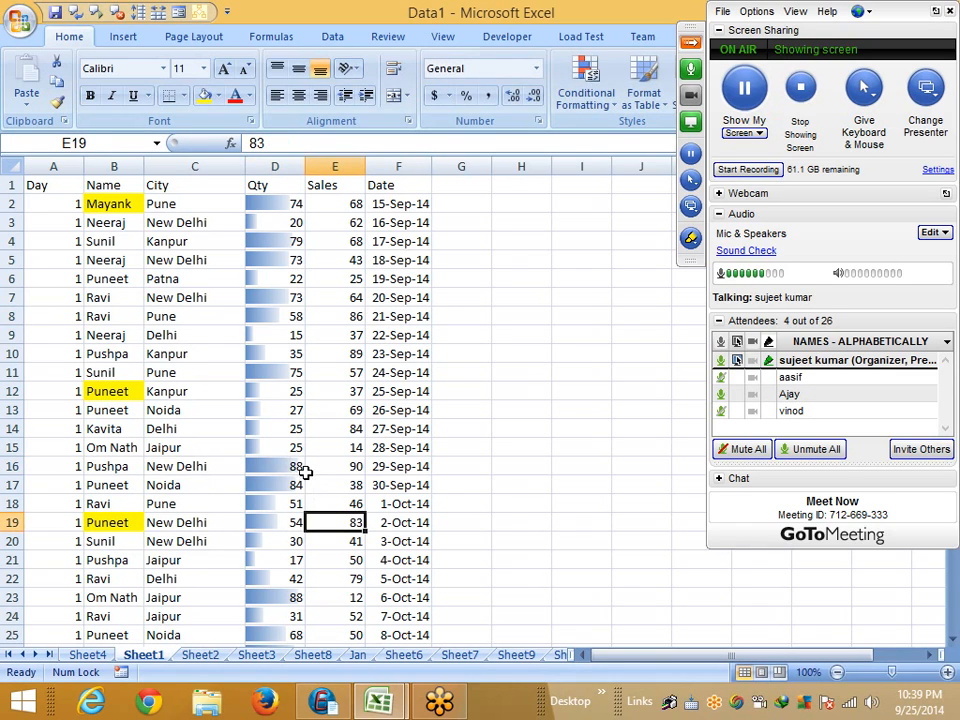
click(294, 467)
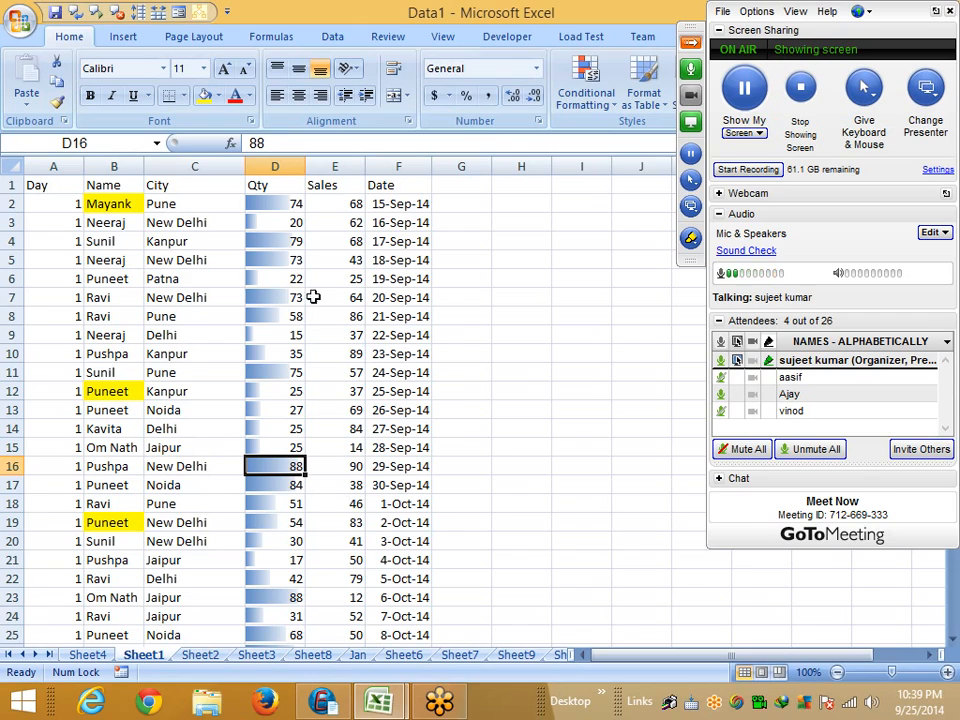
click(285, 223)
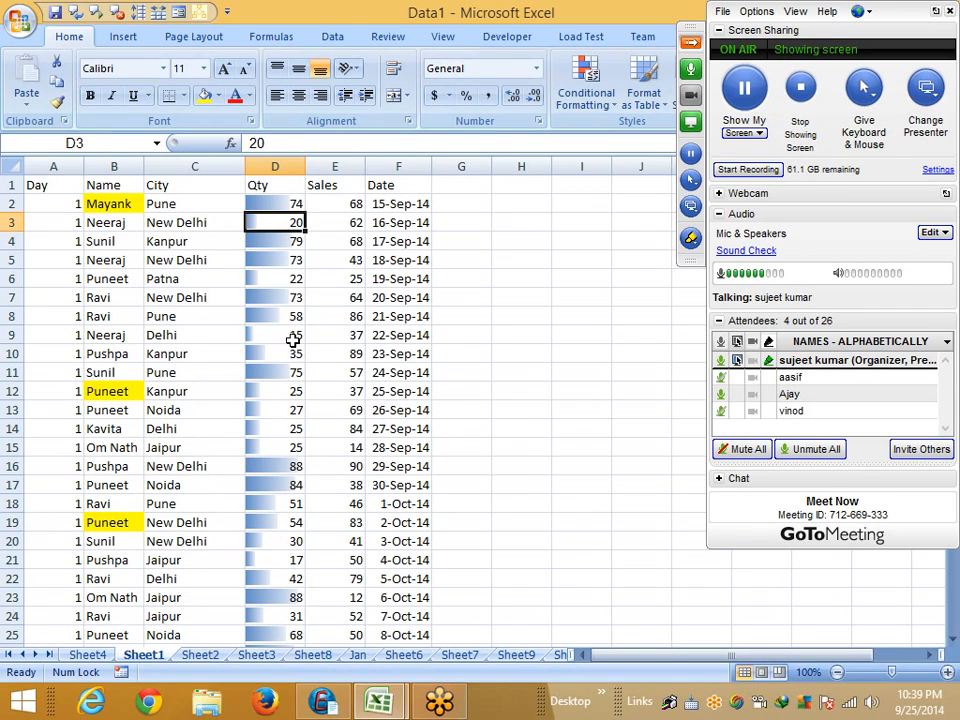
click(295, 336)
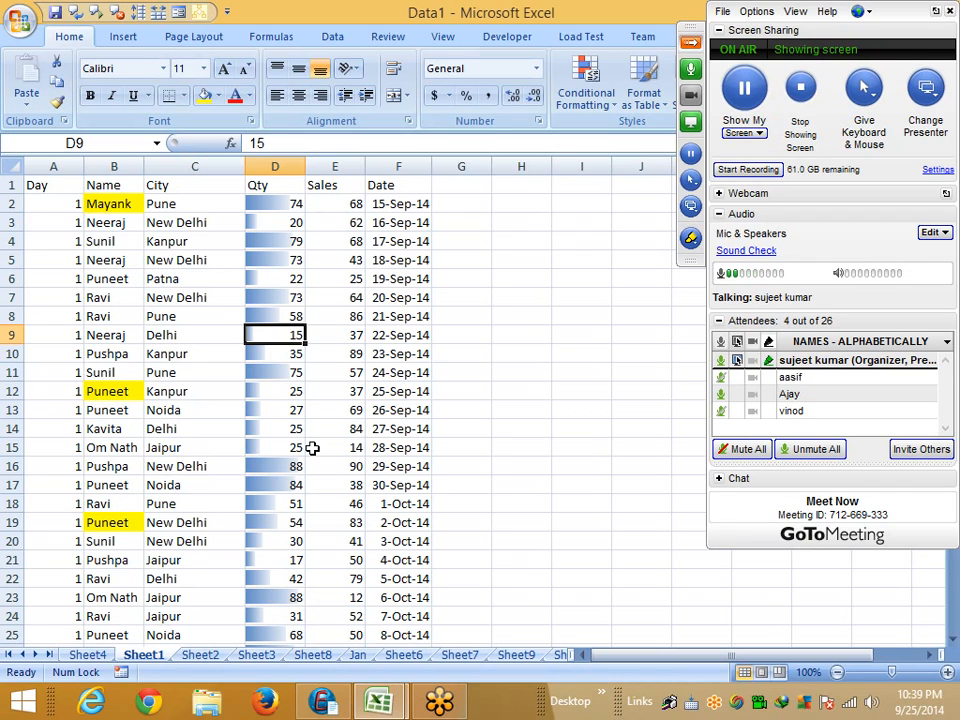
Turn on filters for the data table and filter the Name column to only the third listed name.
click(36, 188)
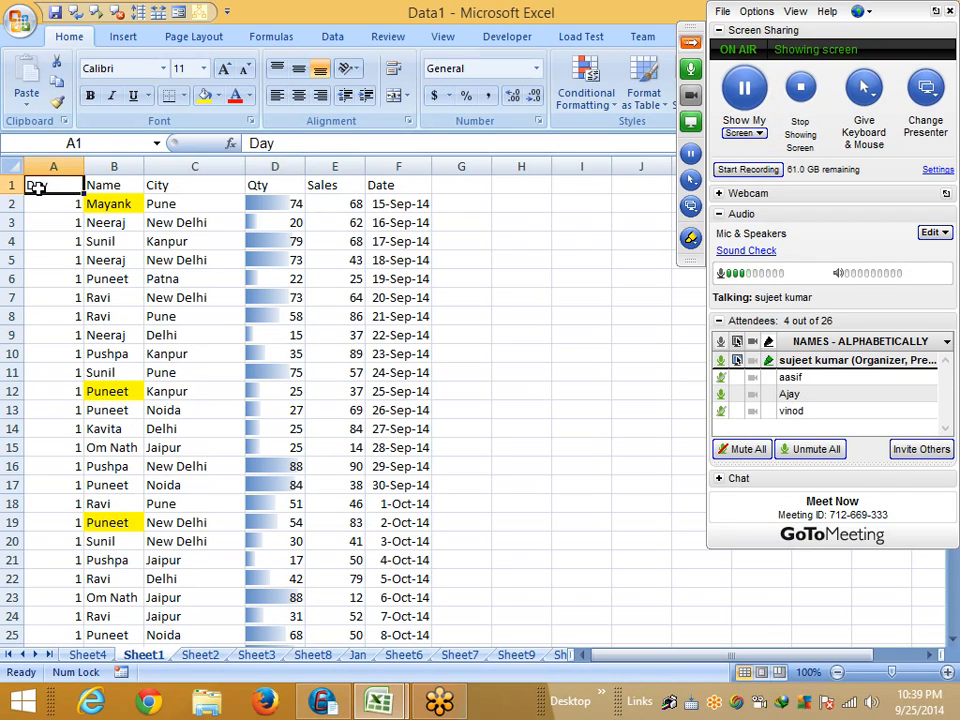
key(ctrl+shift+l)
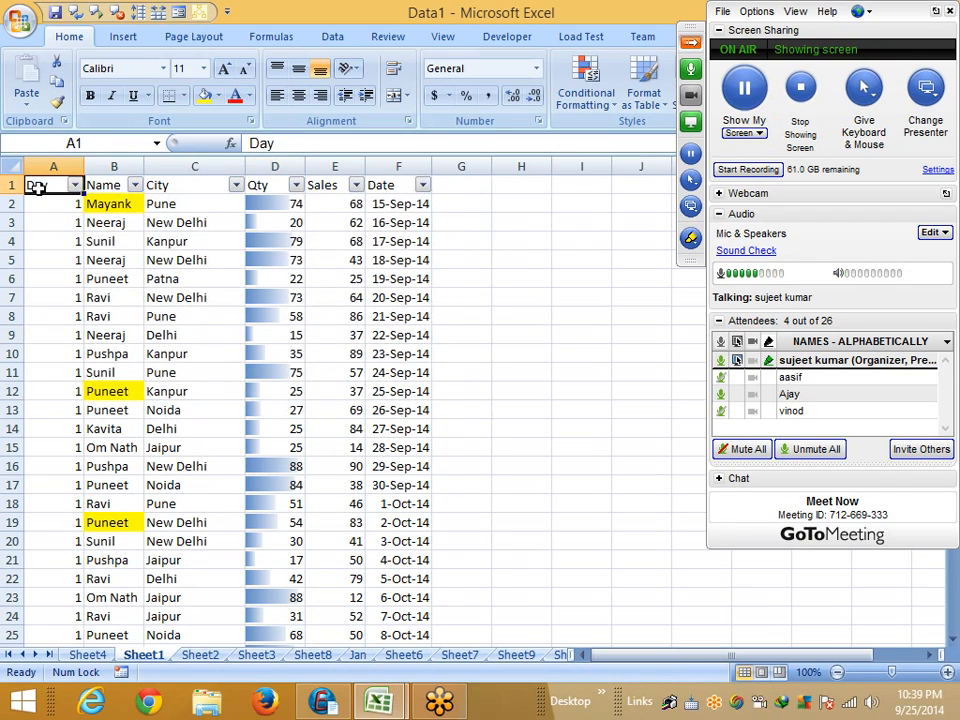
click(134, 185)
click(76, 332)
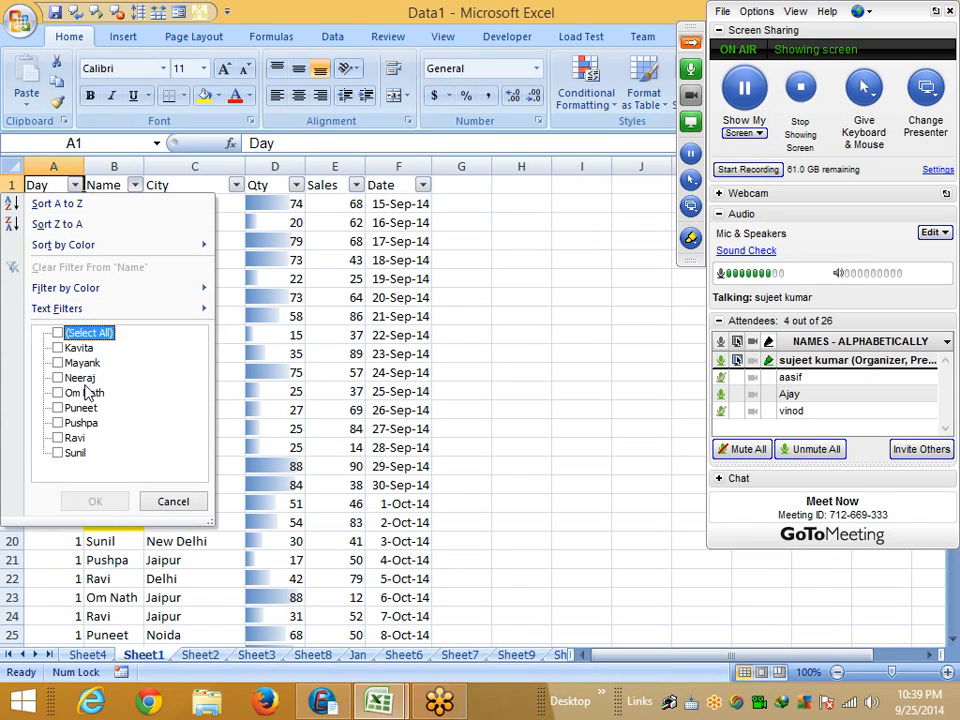
click(78, 377)
click(95, 501)
click(150, 313)
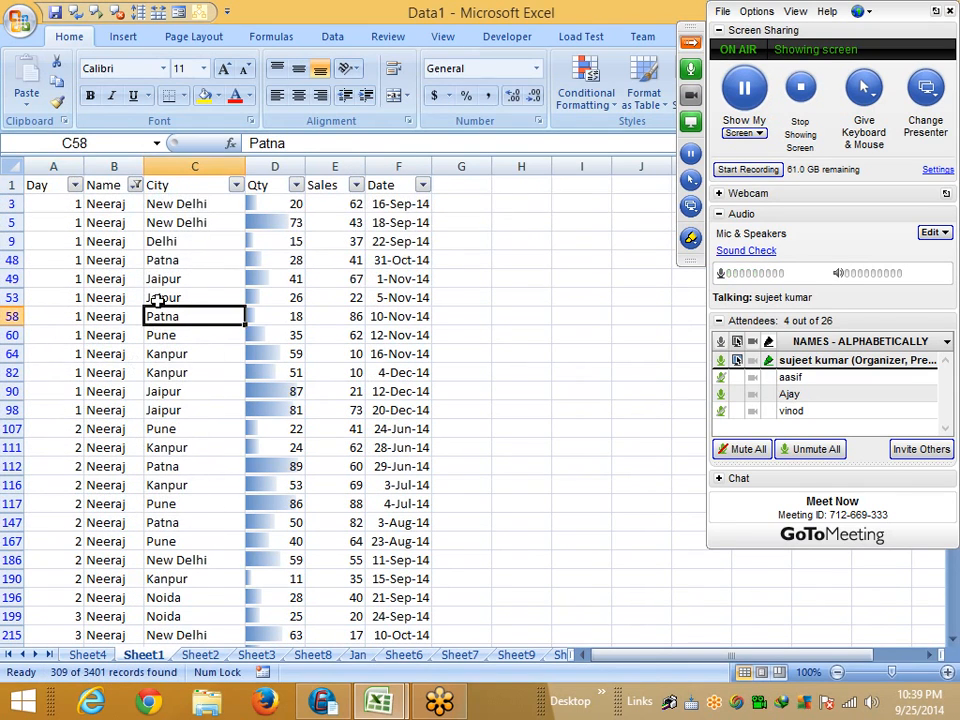
Filter the Day column to 2 only, review the filtered rows, and remove the filters from the table.
click(200, 204)
click(225, 187)
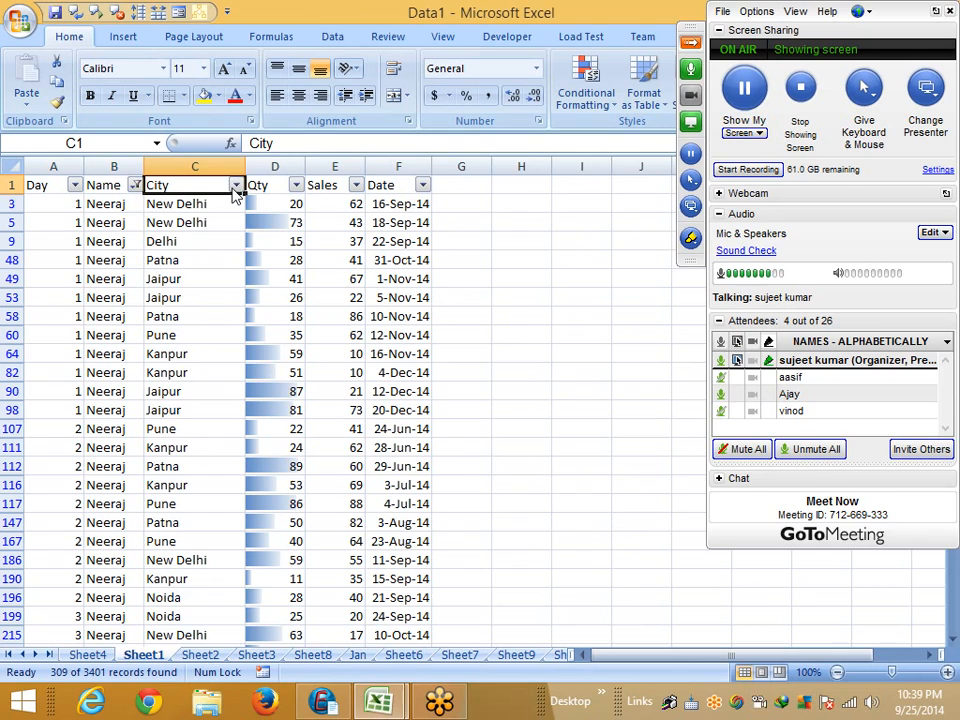
click(233, 186)
key(Escape)
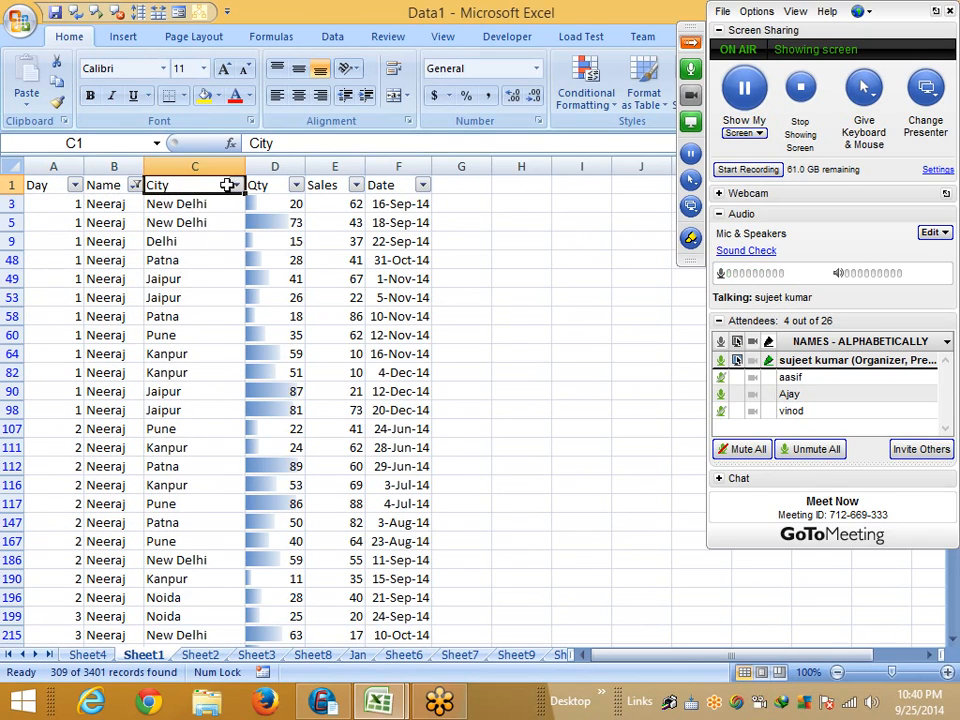
click(75, 185)
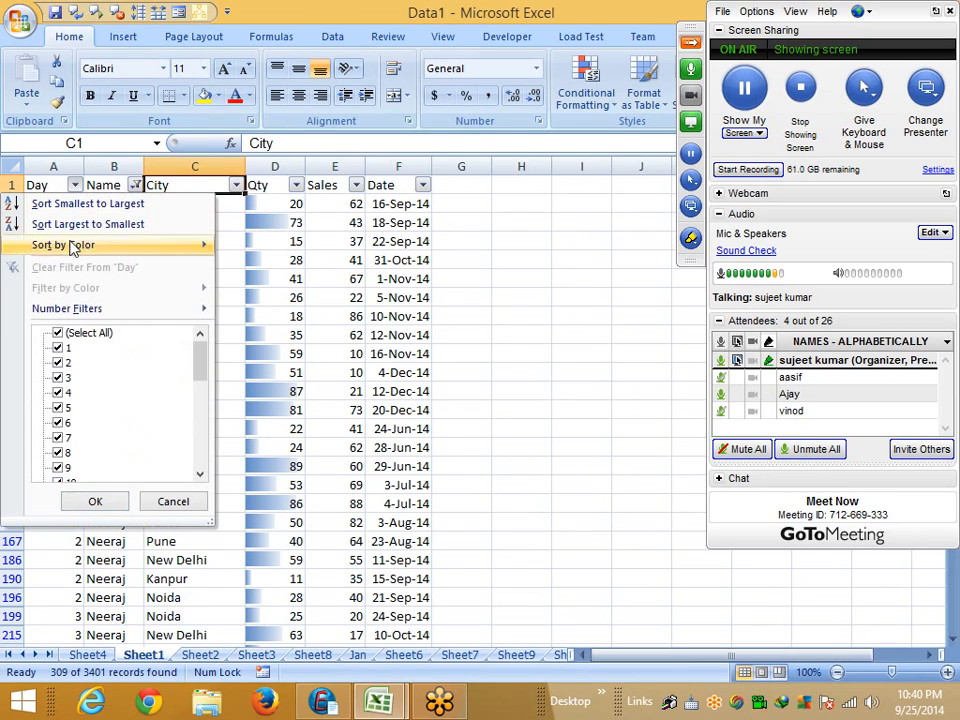
click(75, 333)
click(58, 362)
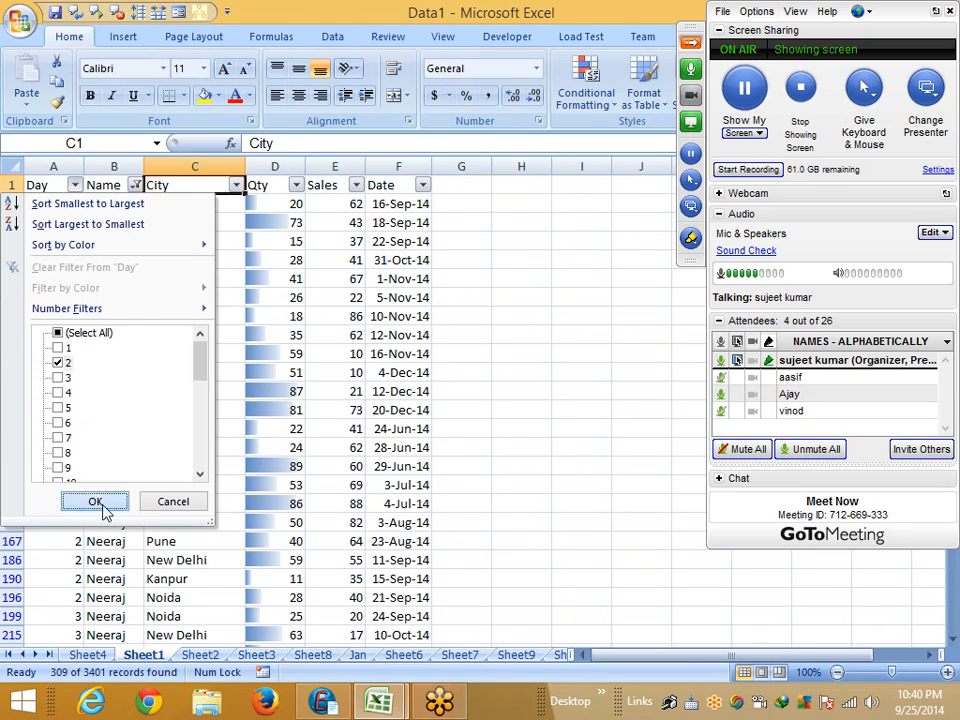
click(96, 502)
click(131, 298)
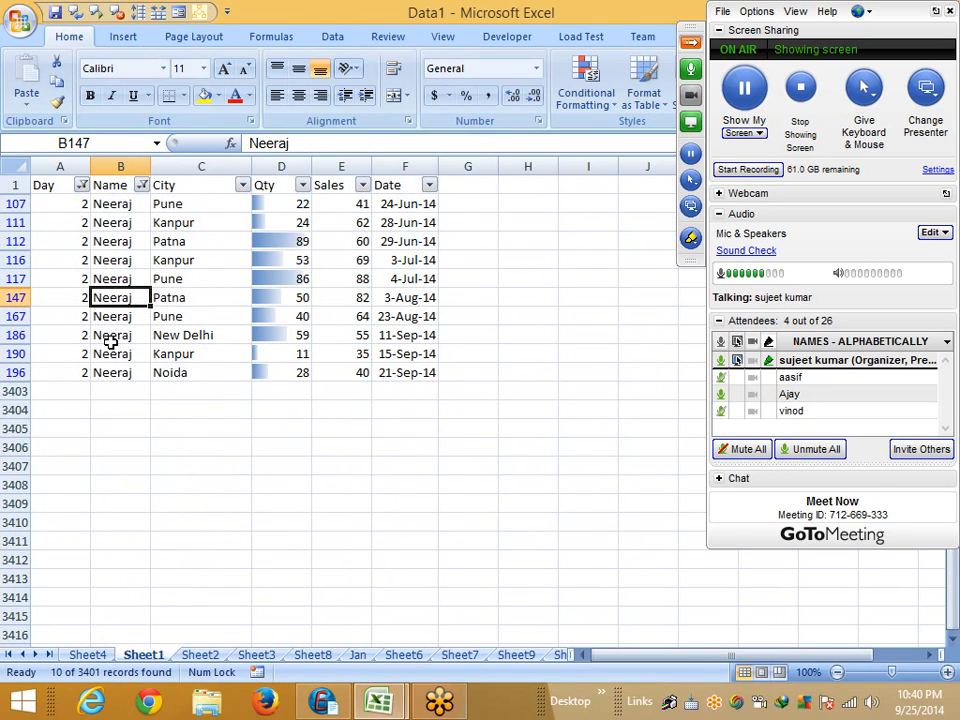
click(160, 242)
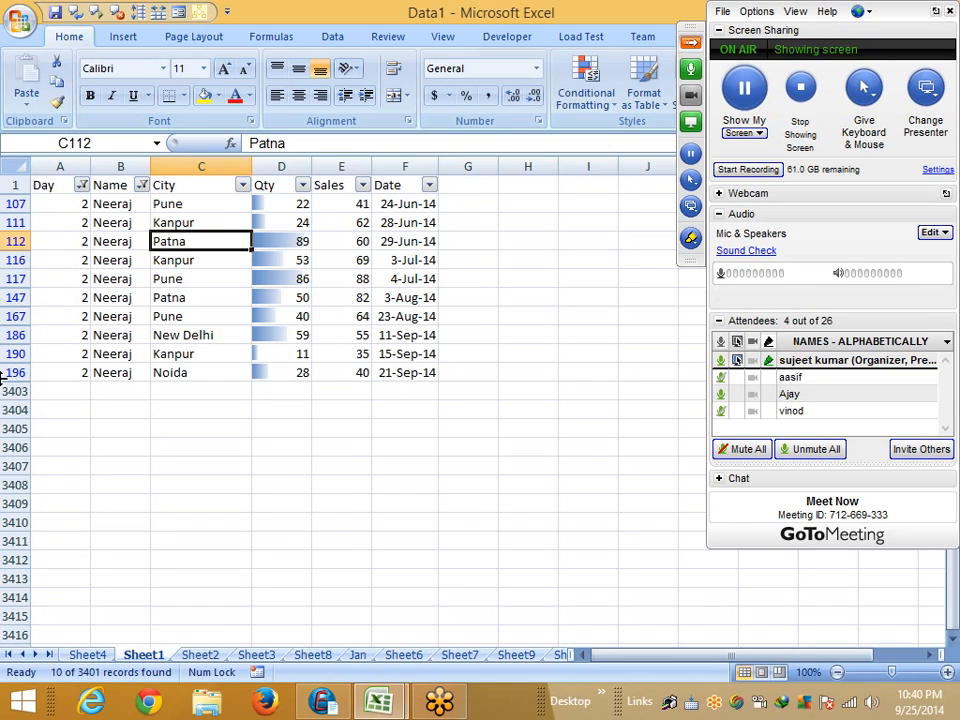
key(ctrl+shift+l)
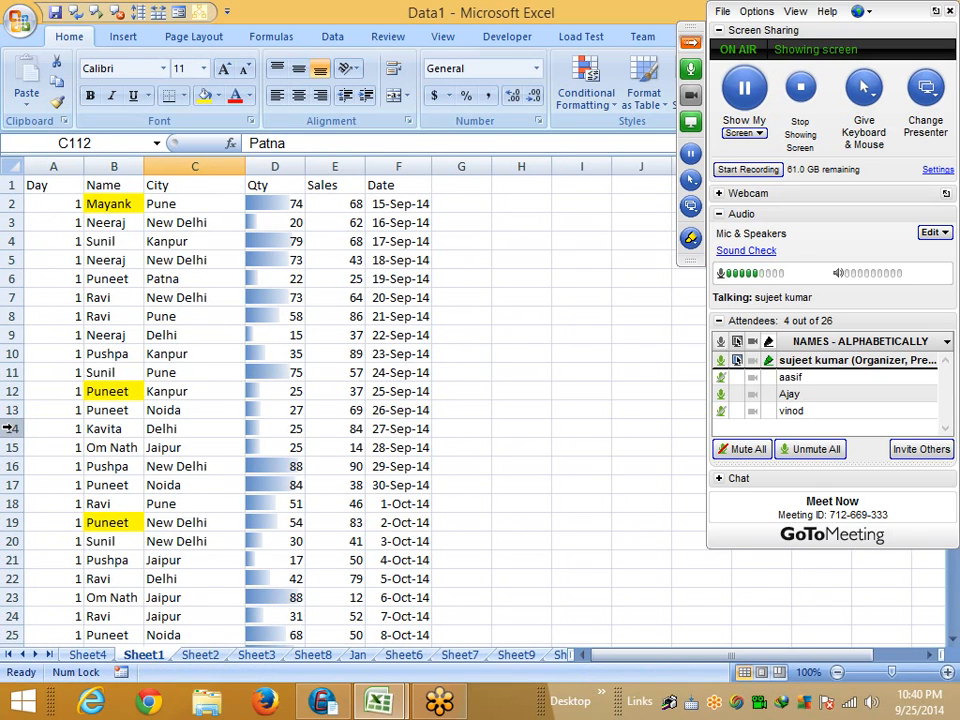
Create a new workbook and enter the numbers 1 to 10 in cells A1:A10.
key(ctrl+n)
text(1)
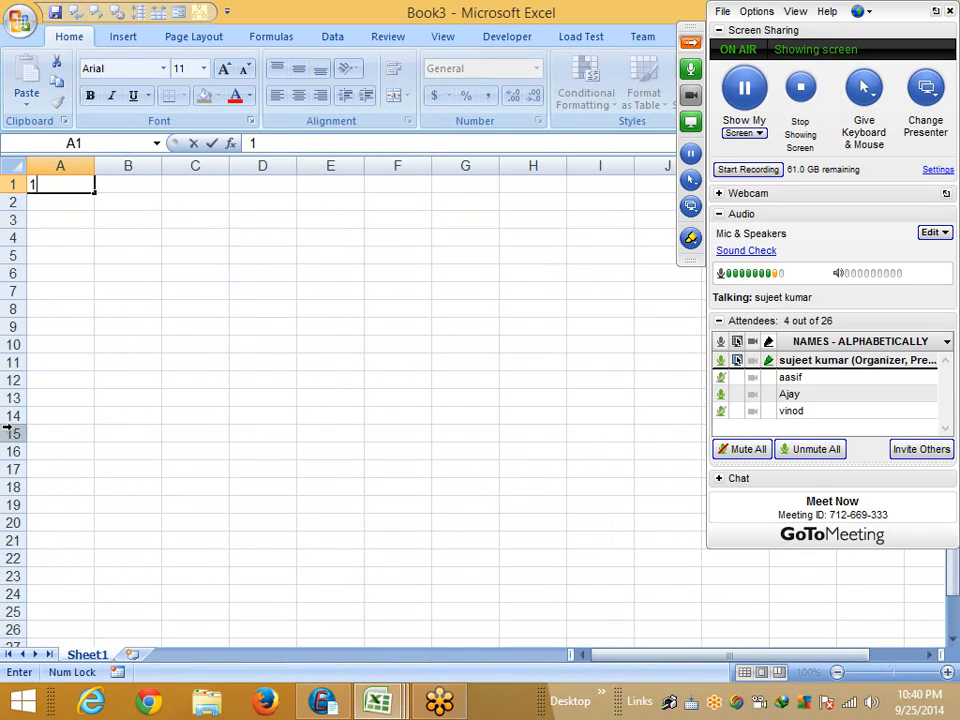
key(Return)
text(2)
key(Return)
text(3)
key(Return)
text(4)
key(Return)
text(5)
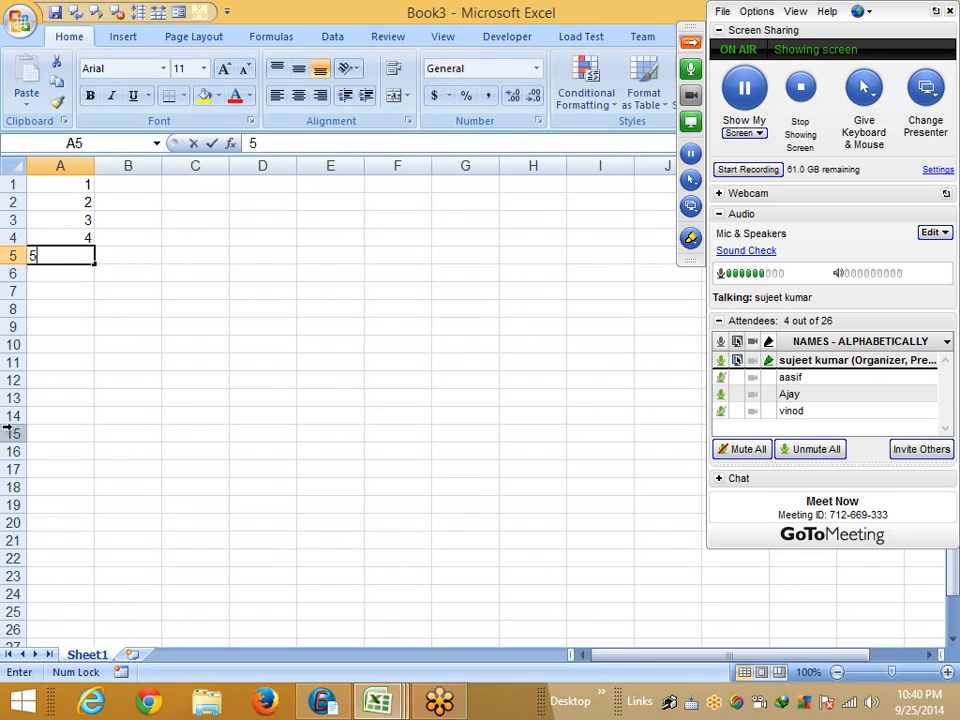
key(Return)
text(6)
key(Return)
text(7)
key(Return)
text(8)
key(Return)
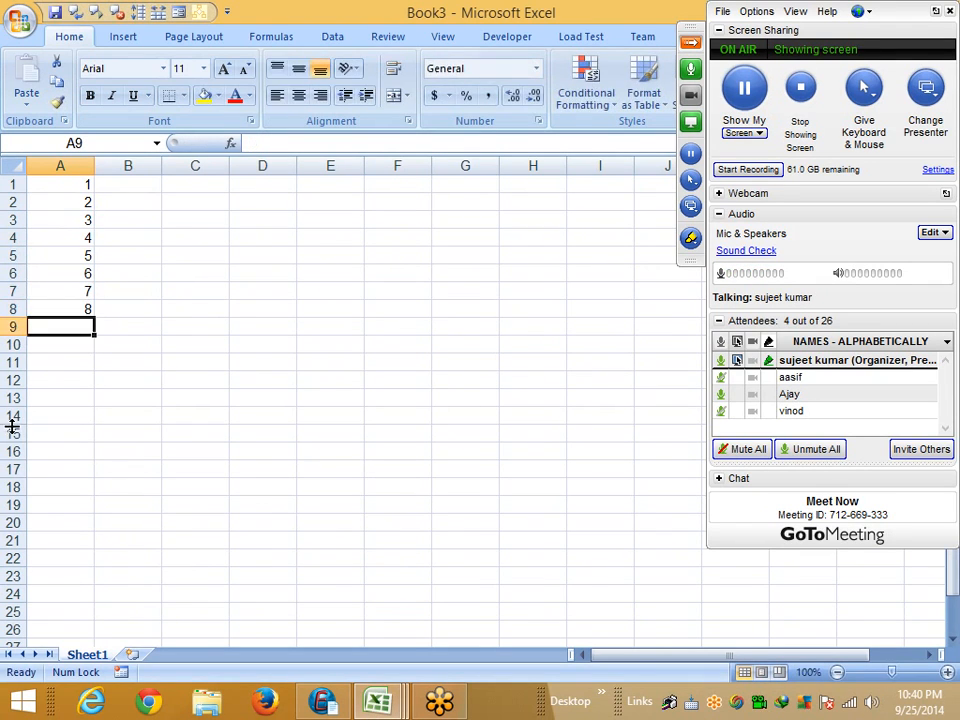
text(9)
key(Return)
text(10)
key(Return)
Apply light blue data bars to the numbers in cells A1:A10.
key(Up)
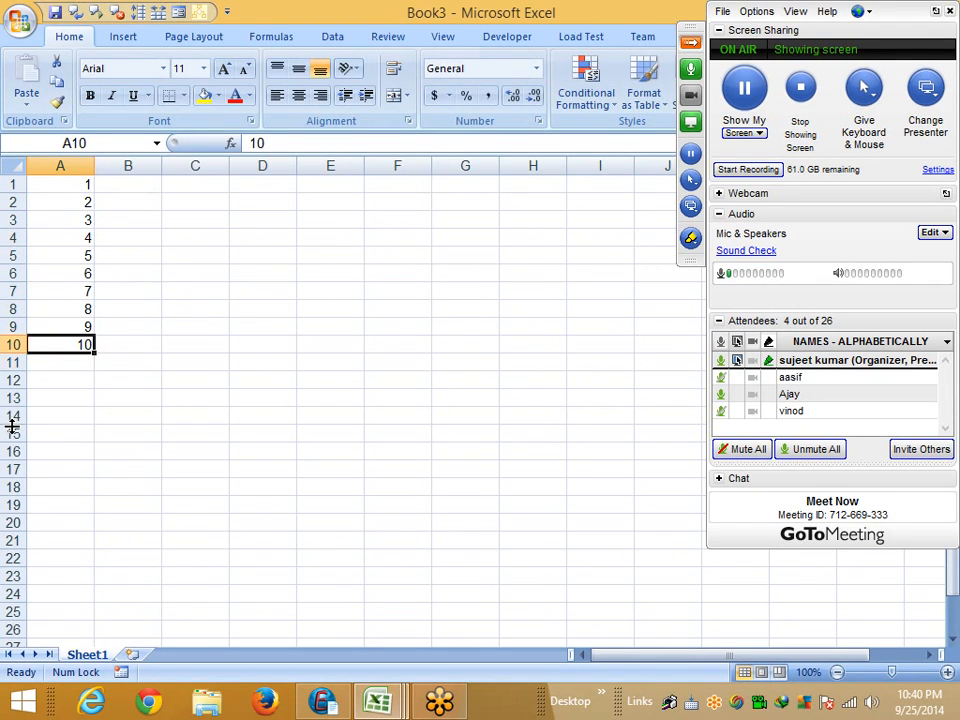
key(ctrl+shift+Up)
click(576, 90)
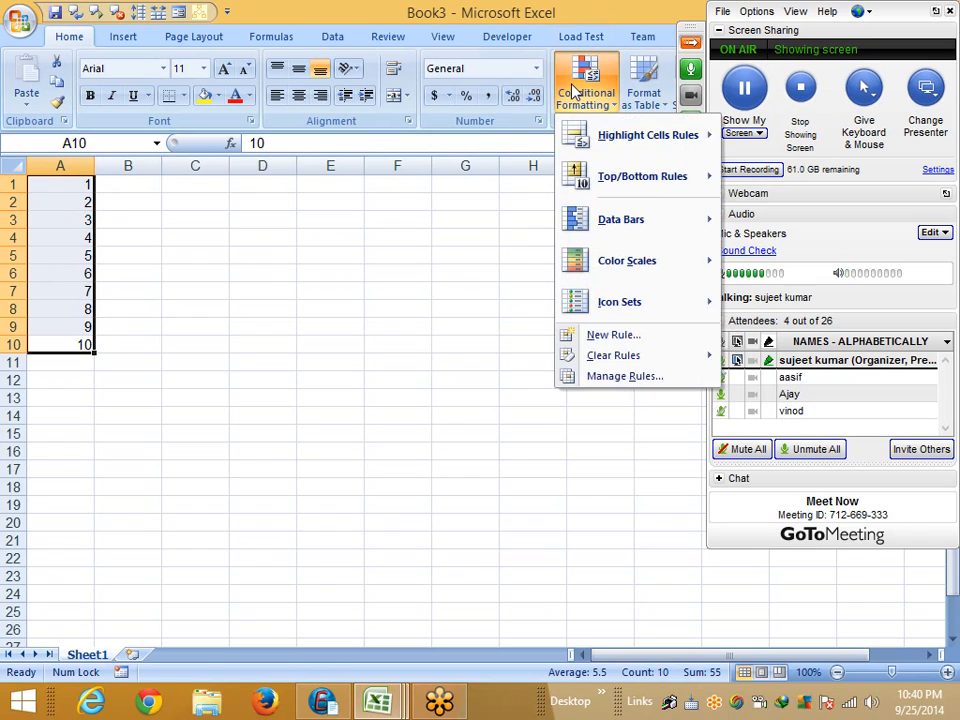
mouse_move(578, 217)
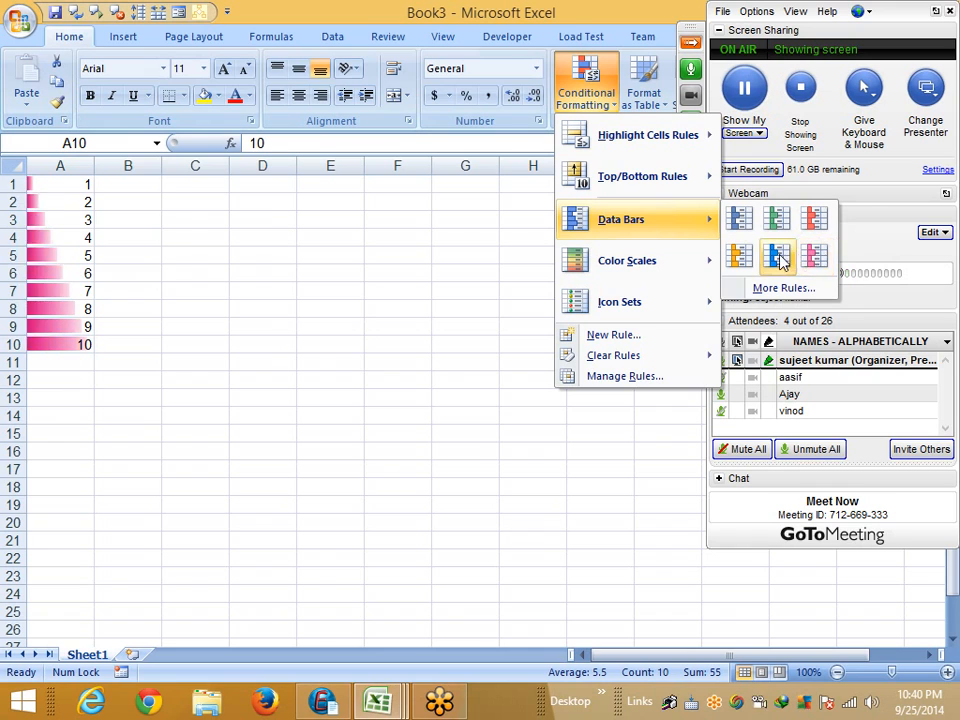
click(777, 258)
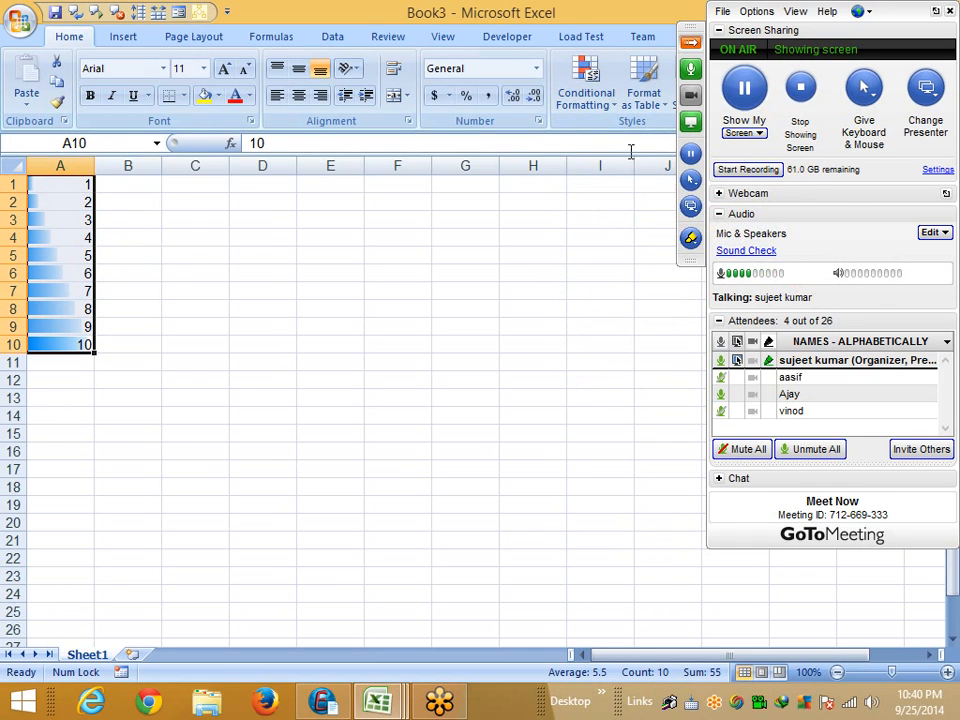
Edit the data bar rule on A1:A10 in the Rules Manager and set its bar color to red.
click(571, 93)
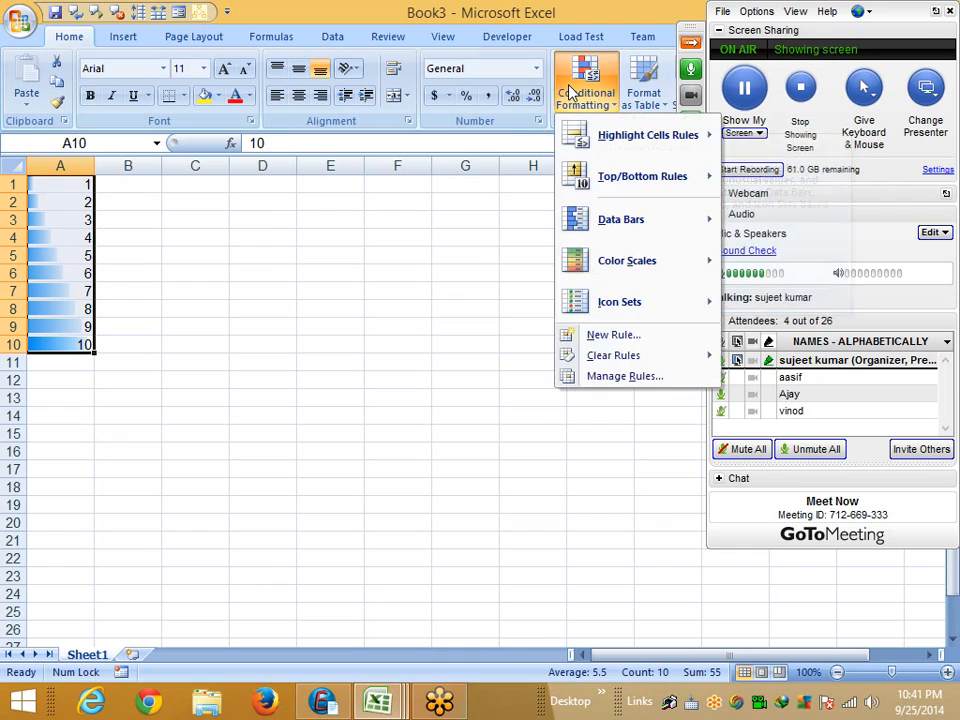
click(626, 381)
drag(491, 169, 392, 114)
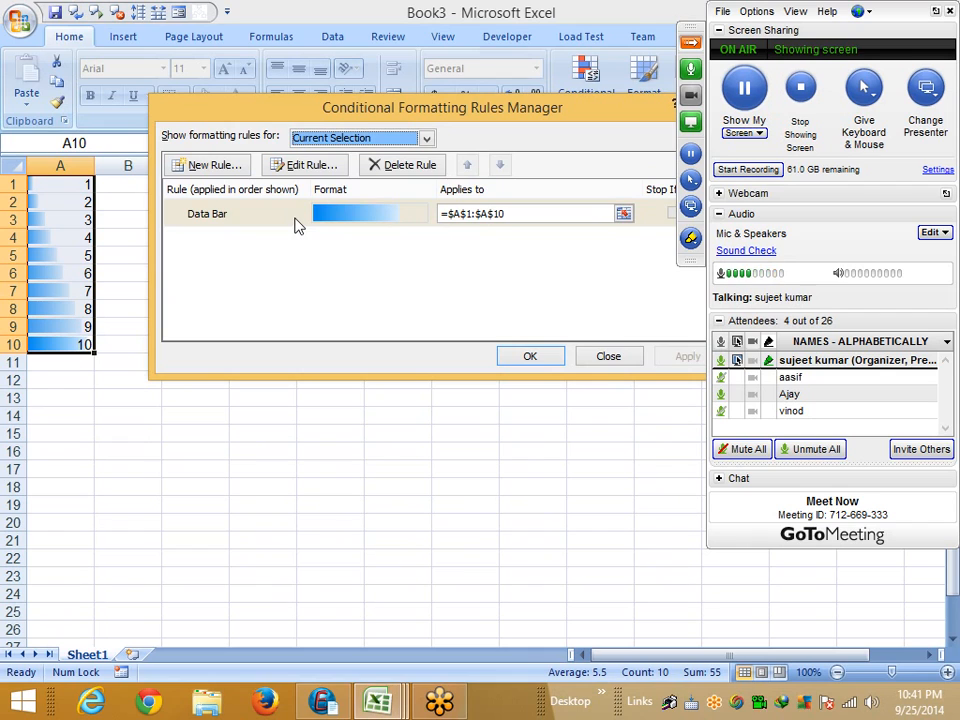
click(252, 218)
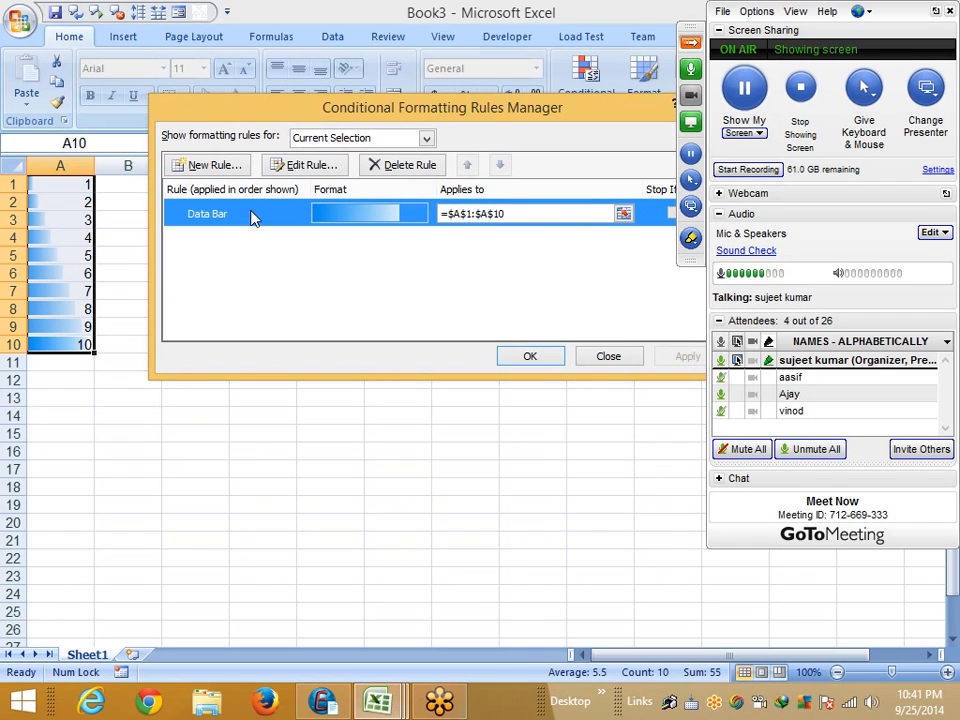
double_click(252, 218)
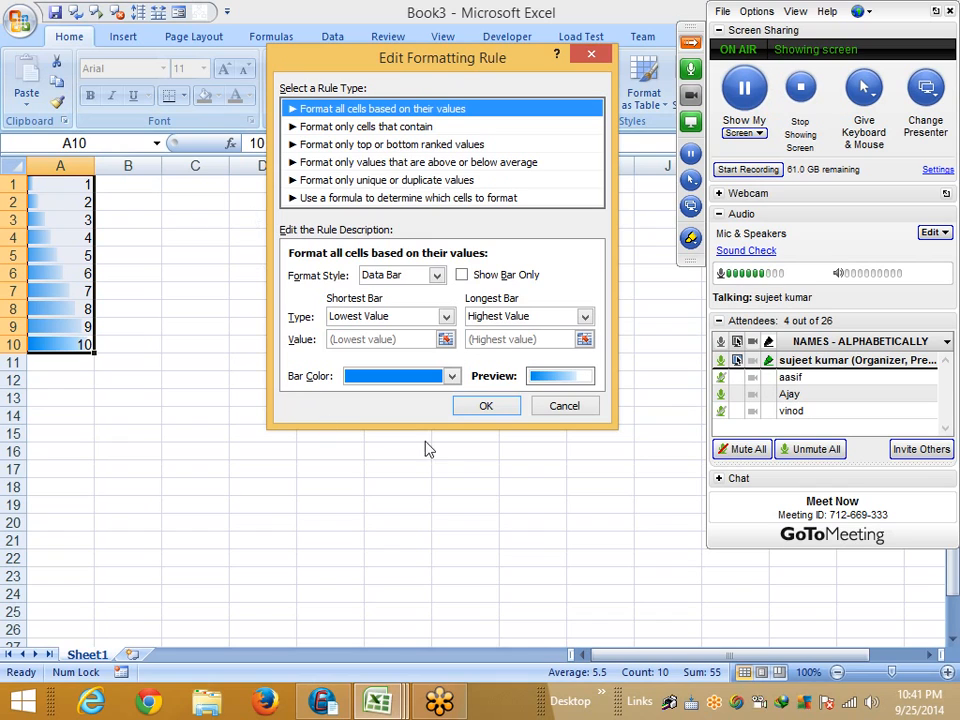
click(448, 376)
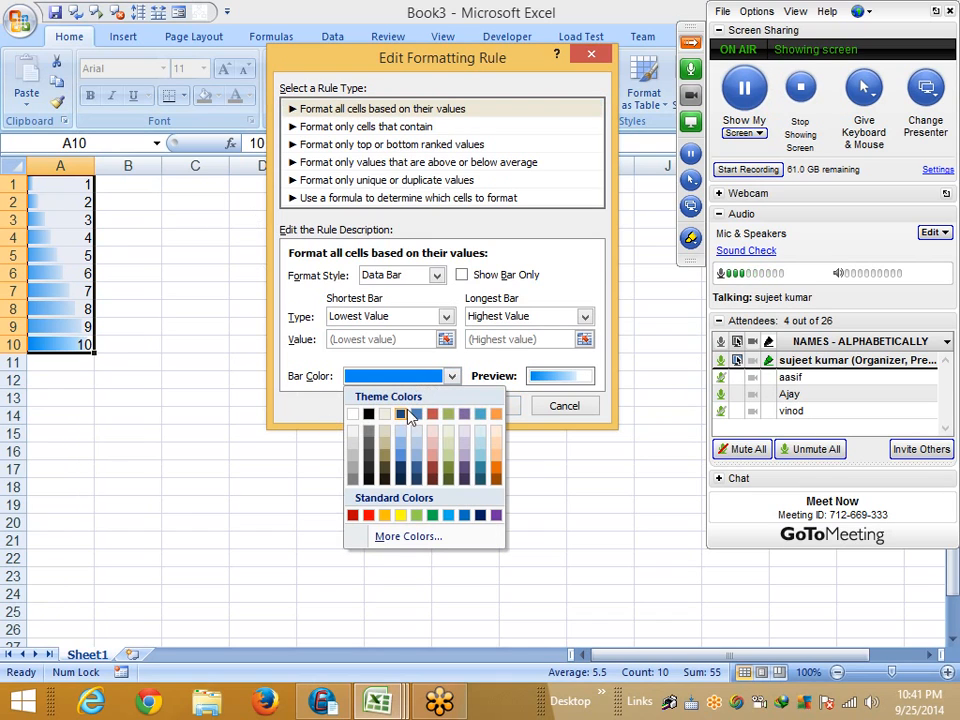
click(369, 515)
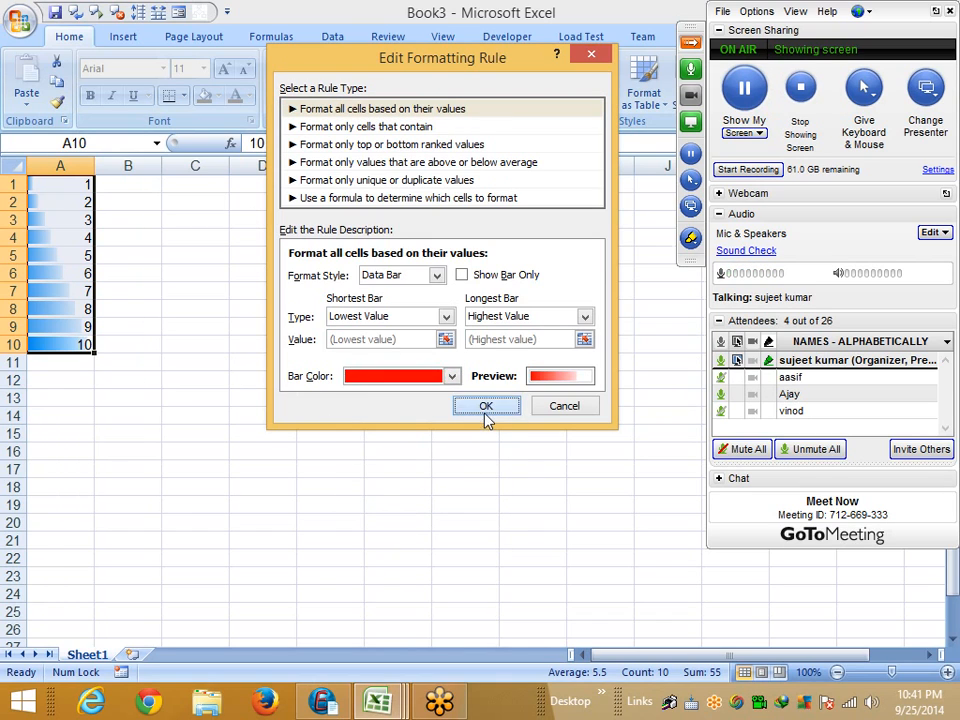
click(487, 410)
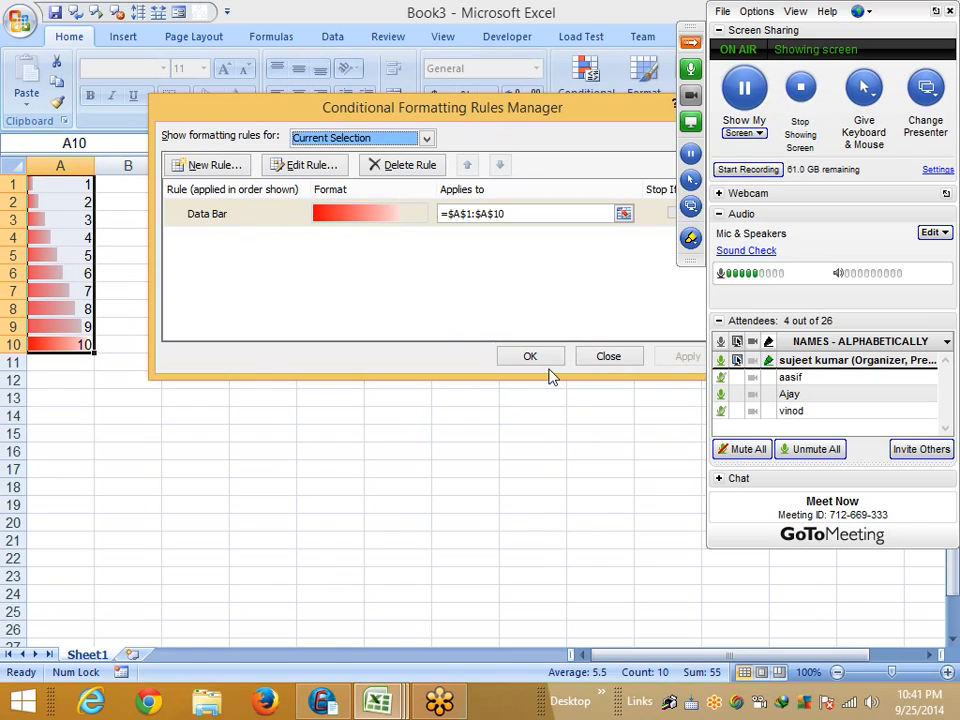
Delete the data bar rule from A1:A10 in the Rules Manager and apply the change.
click(264, 216)
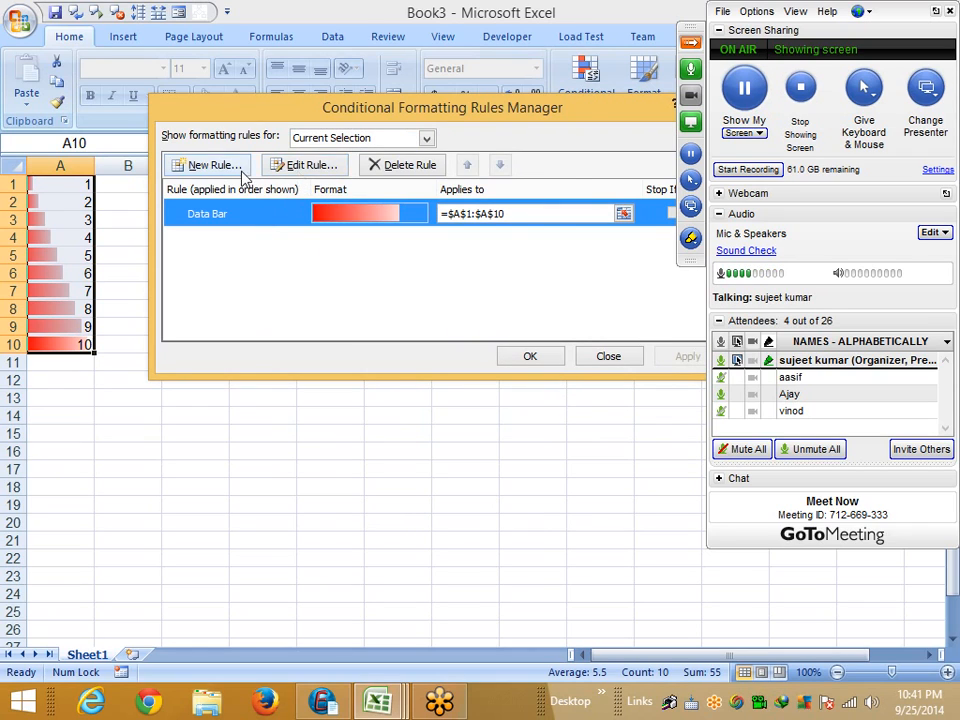
click(391, 170)
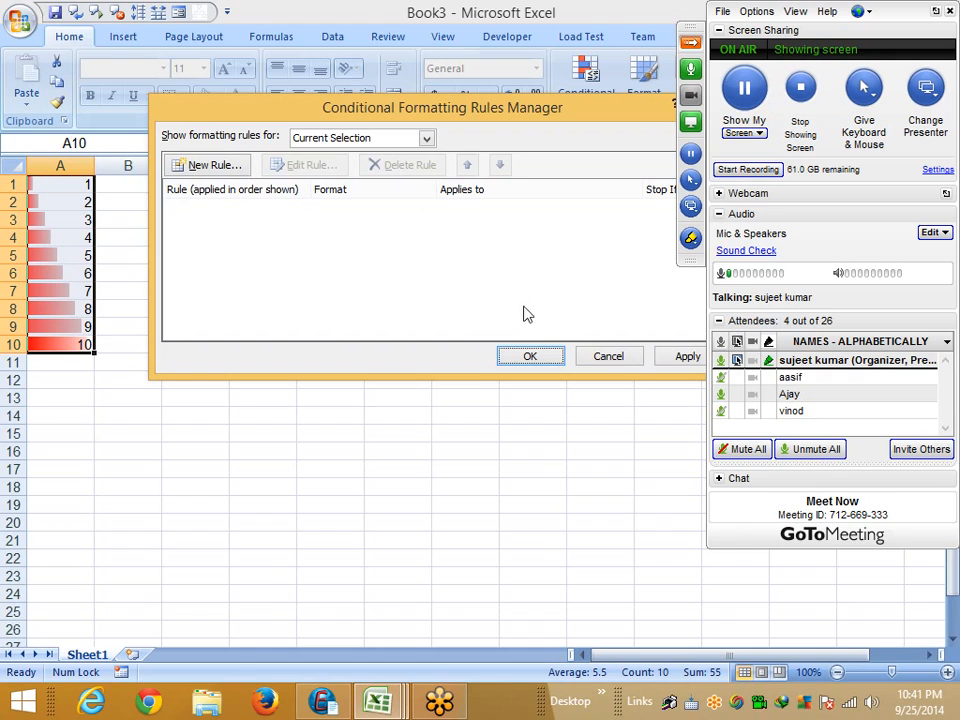
click(674, 364)
click(532, 356)
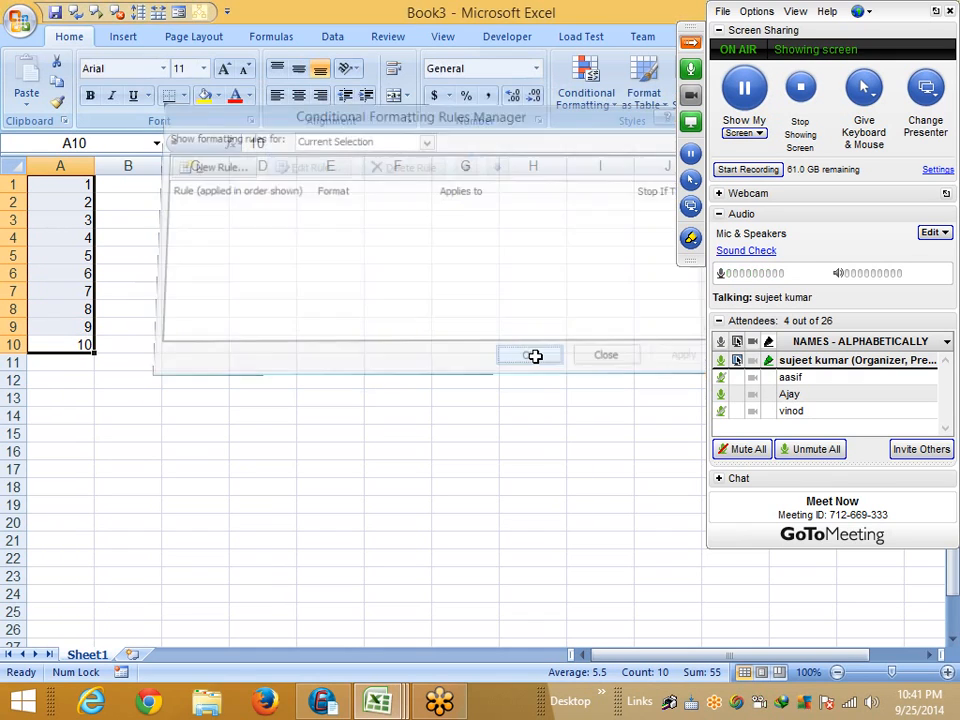
Review the data bar and color scale options and preview the 3 Arrows (Colored) icon set on A1:A10 without applying it.
click(578, 98)
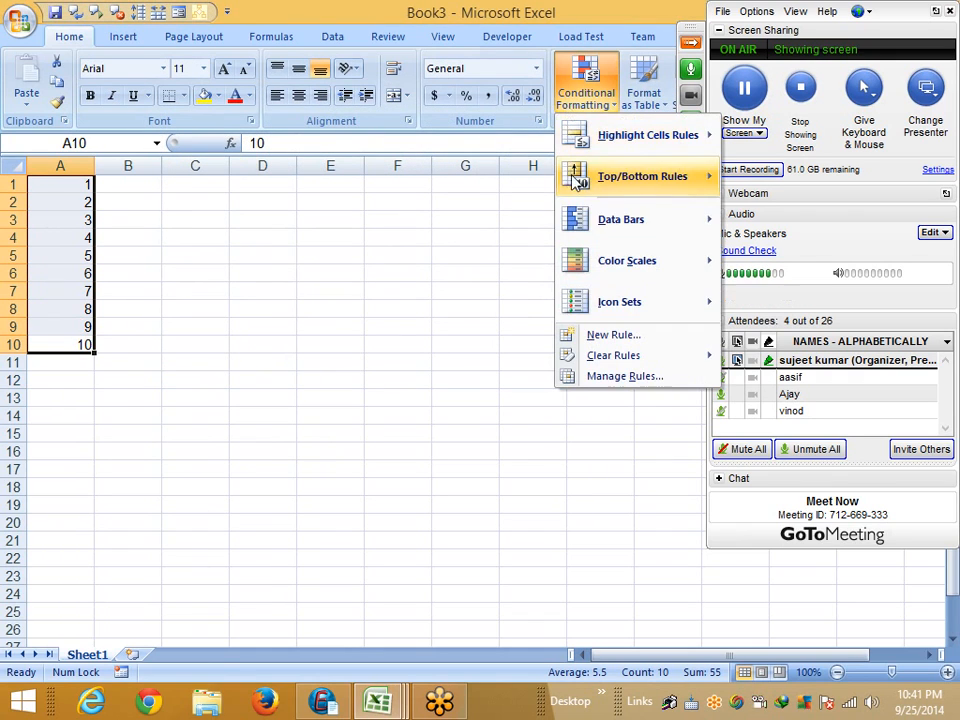
mouse_move(578, 220)
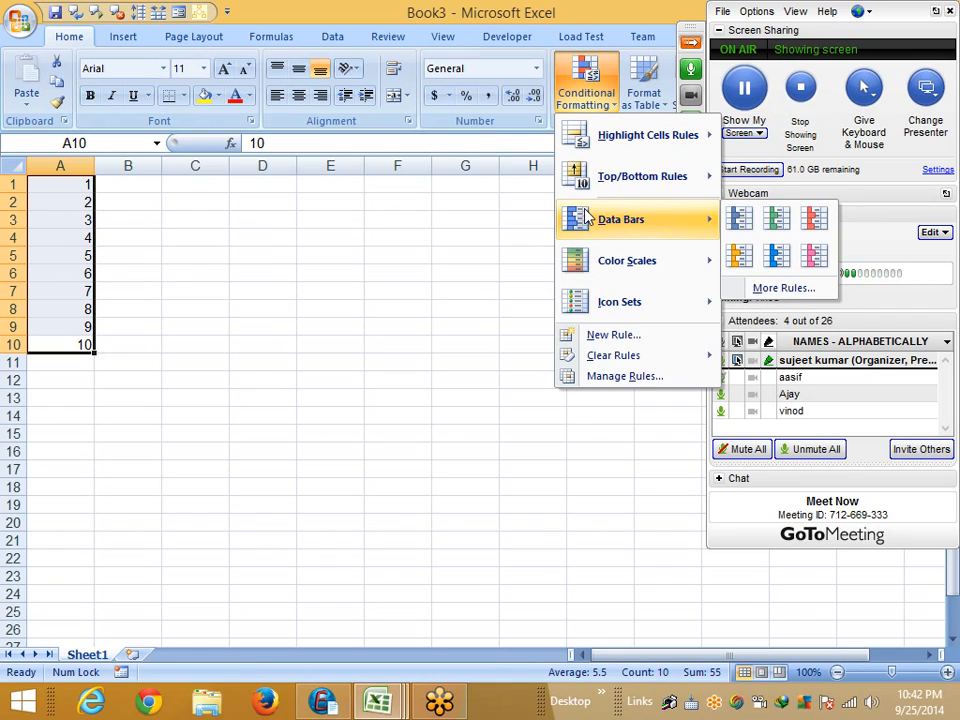
mouse_move(600, 266)
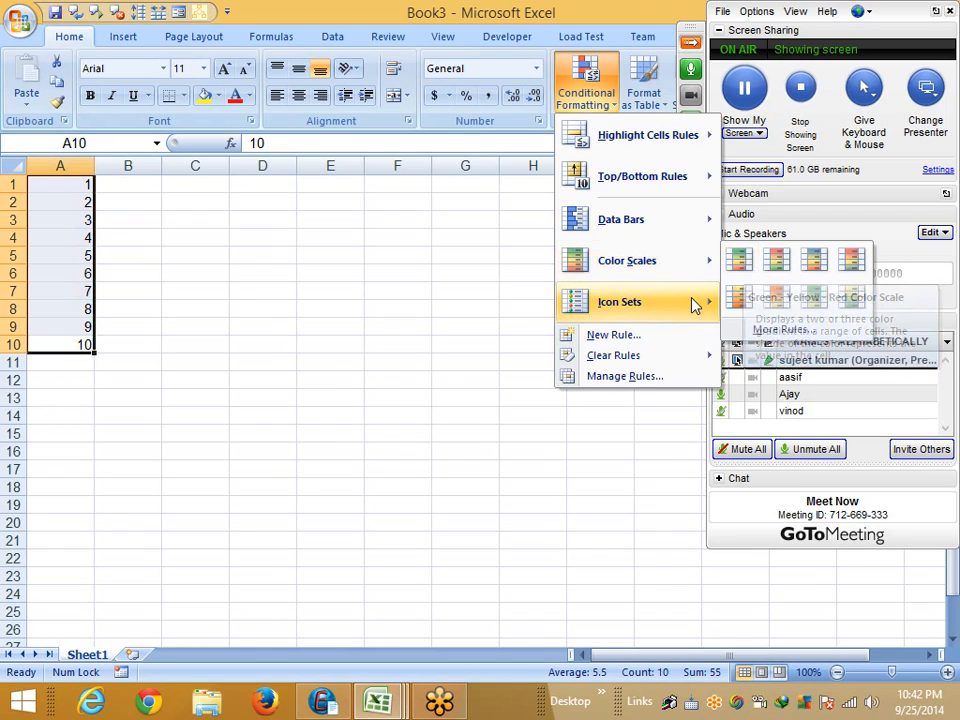
mouse_move(694, 304)
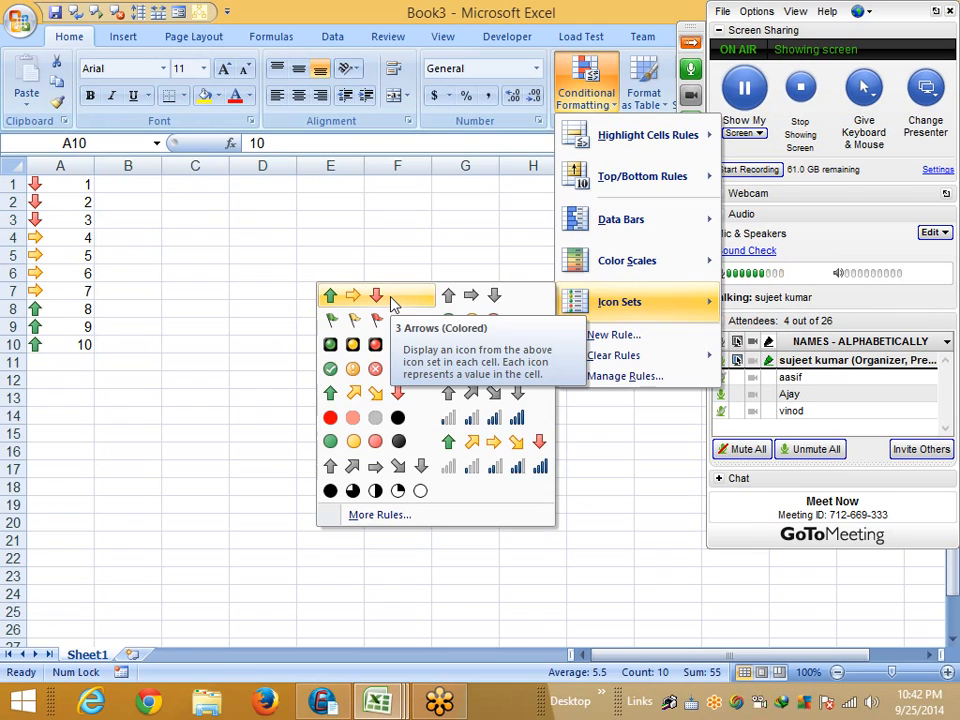
click(279, 268)
Enter the headings Q1 and Q2 in D6:E6 with the values 85 and 90 beneath them.
click(279, 268)
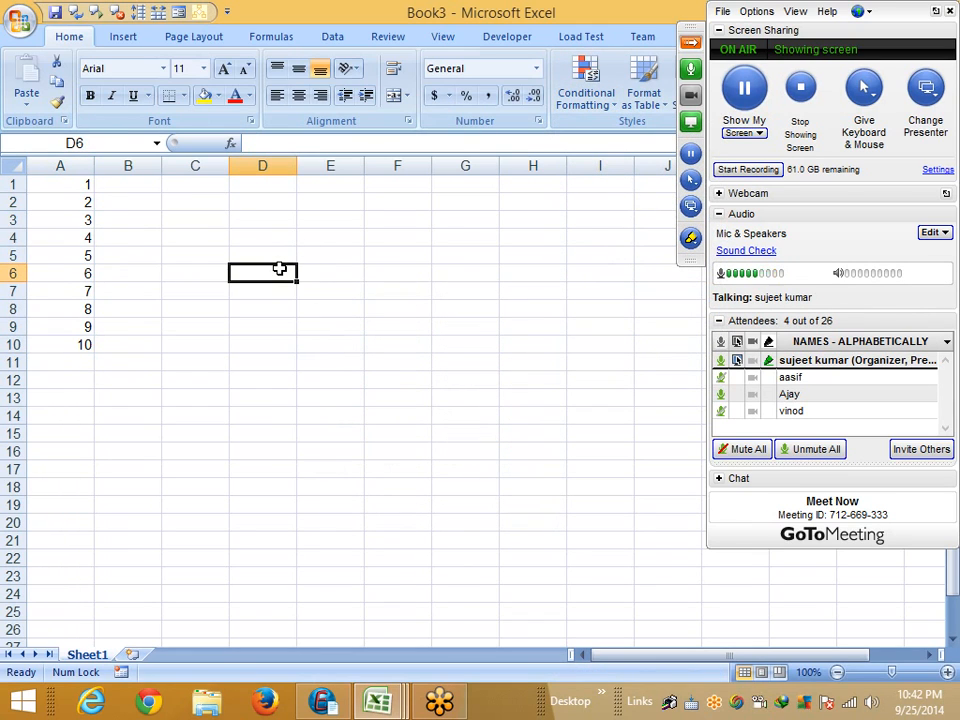
text(Q1)
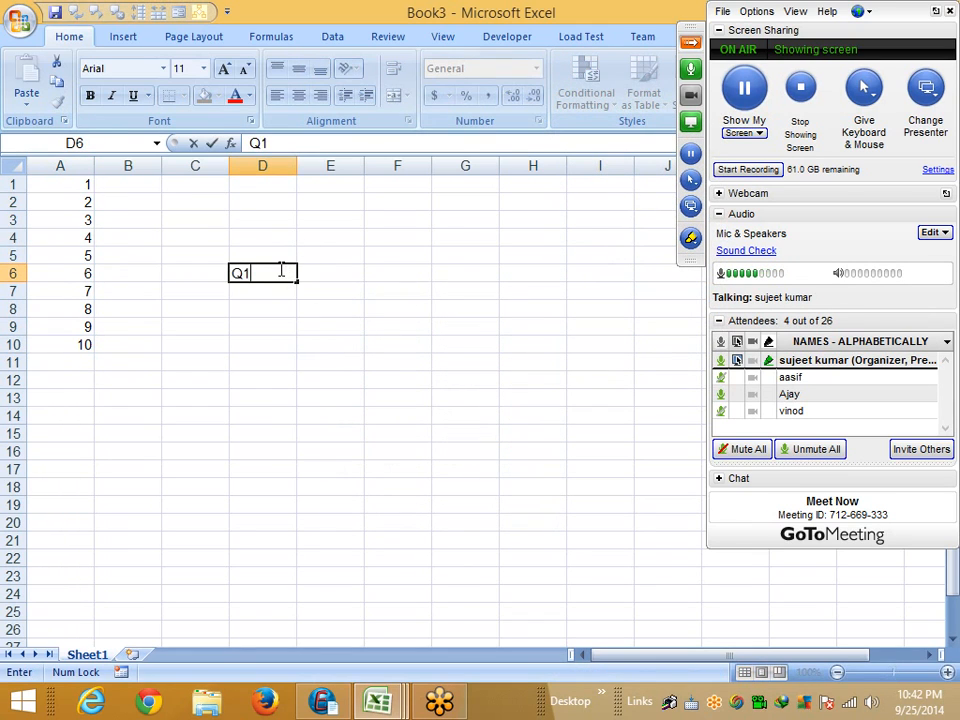
key(Tab)
text(Q2)
key(Return)
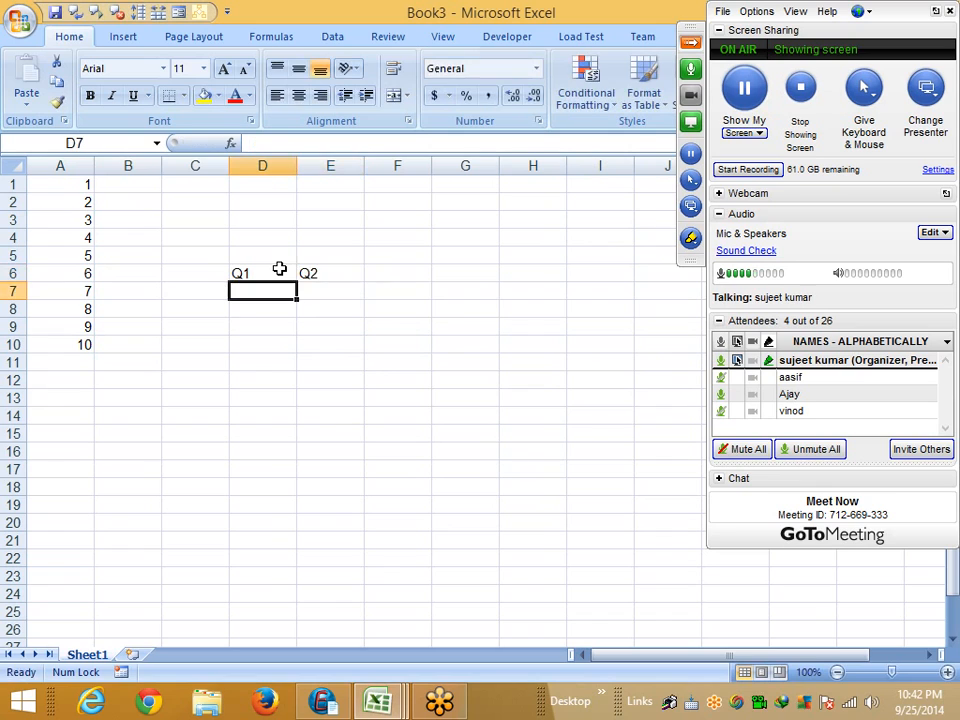
text(85)
key(Tab)
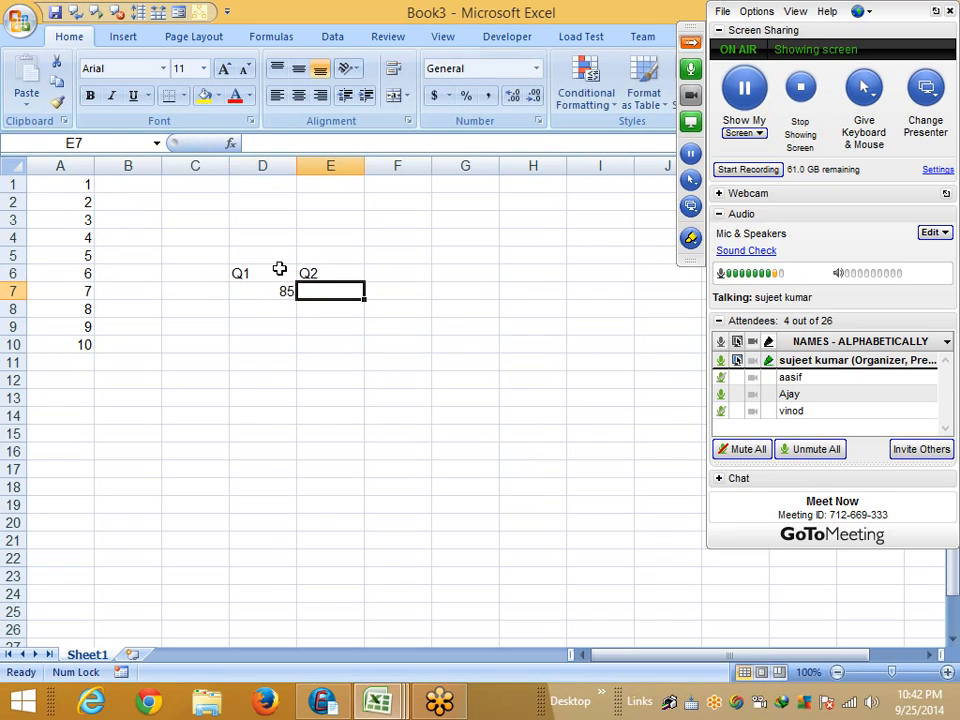
text(90)
key(Return)
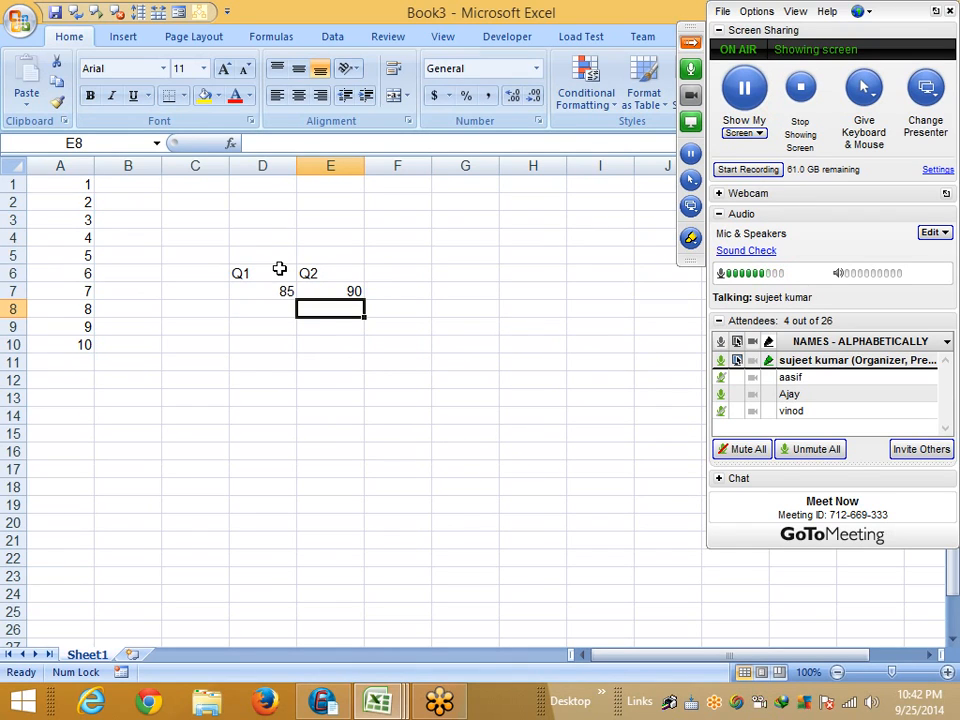
Apply the 3 Arrows (Colored) icon set to the Q1 and Q2 values in D7:E7.
key(Up)
key(Right)
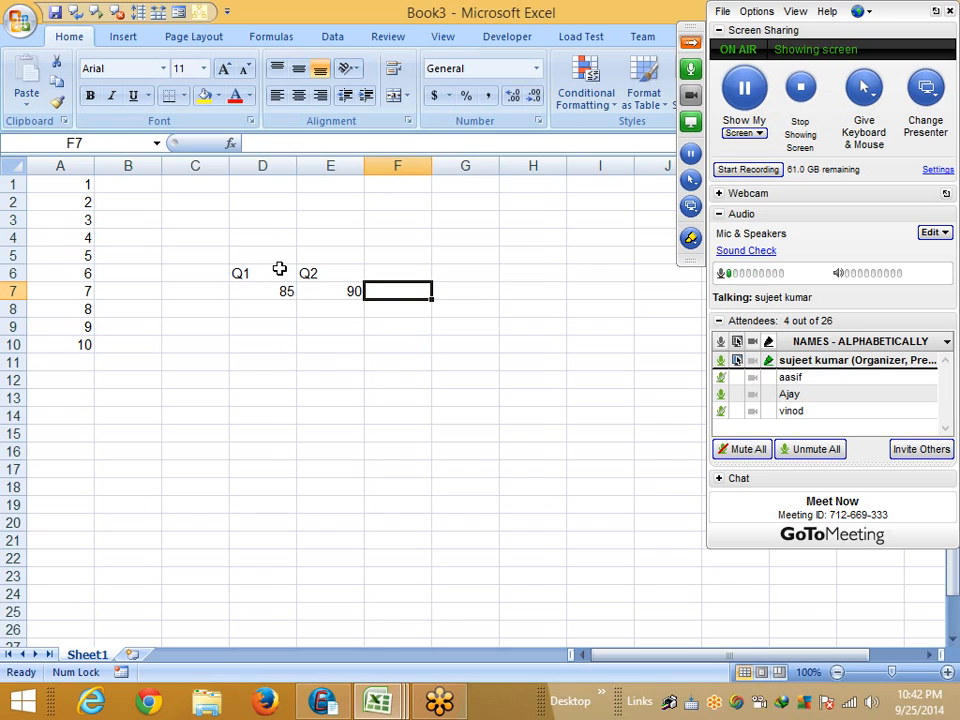
key(Left)
key(Left)
key(shift+Right)
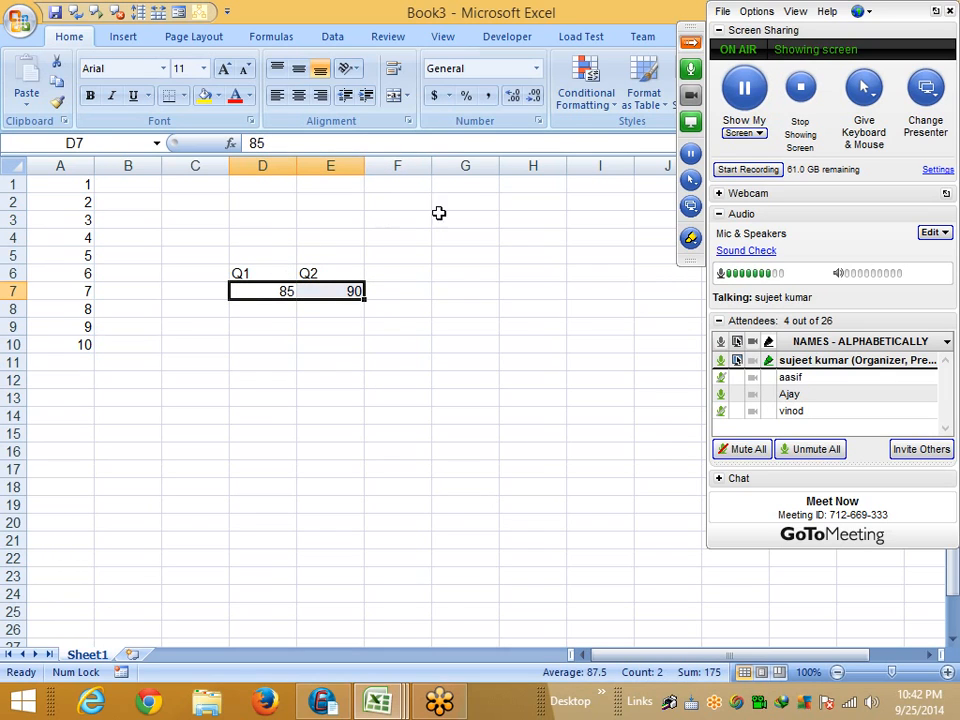
click(562, 110)
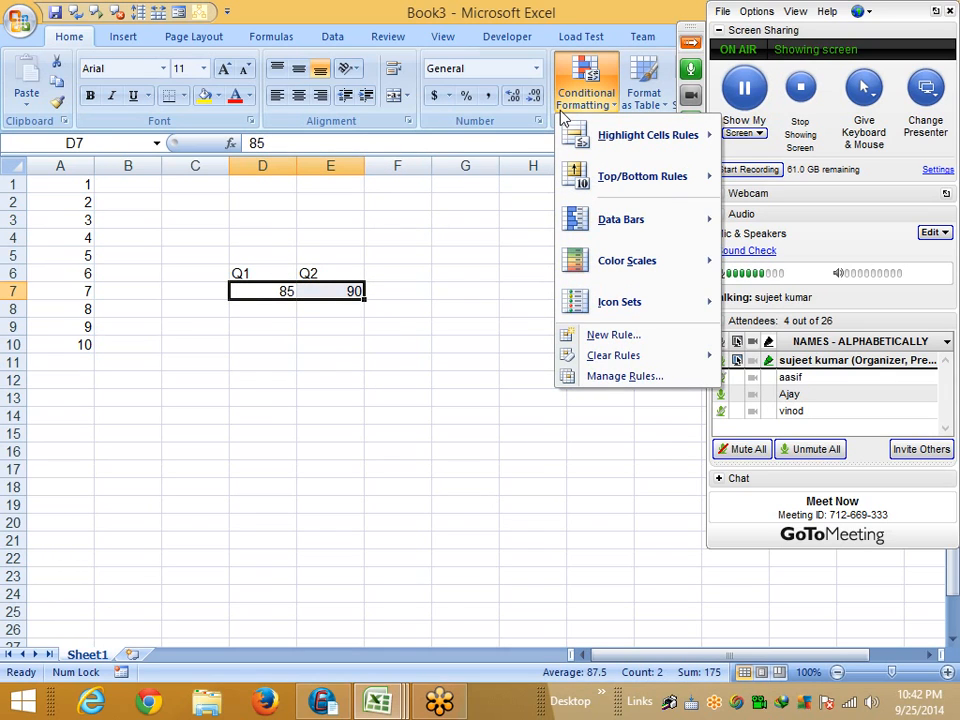
mouse_move(566, 302)
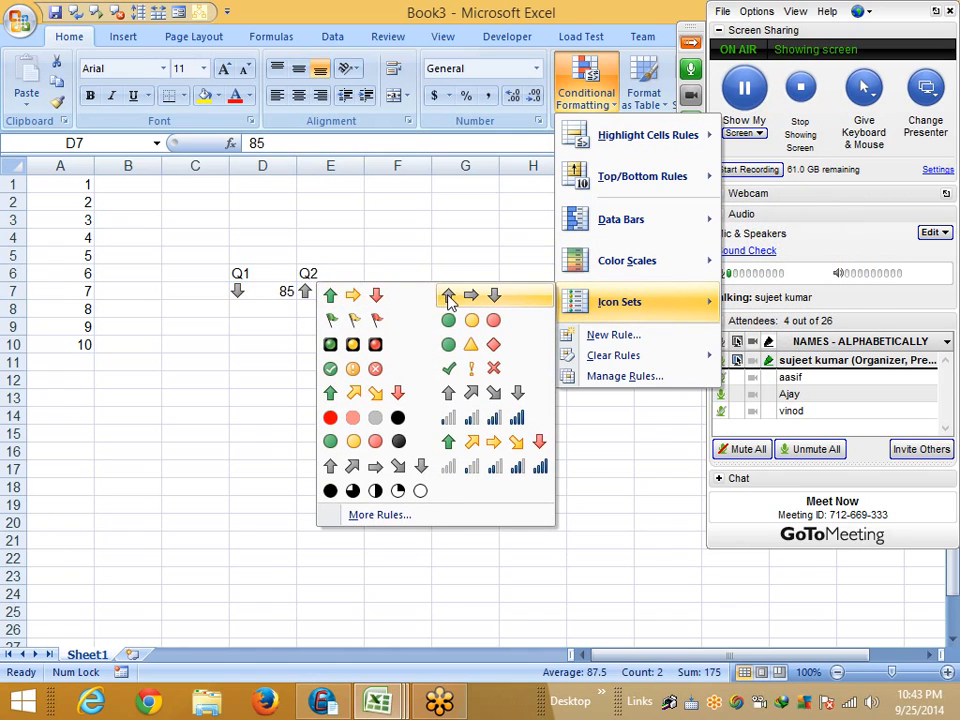
click(395, 297)
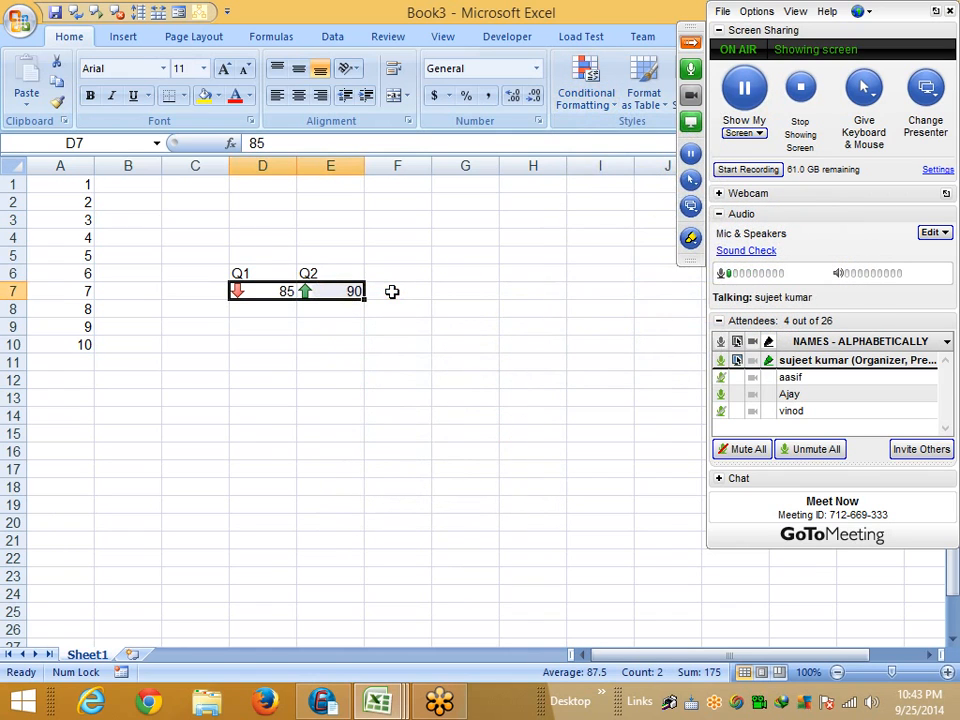
Set the Q1 value in D7 to 91 to test how the arrow icons respond.
click(397, 370)
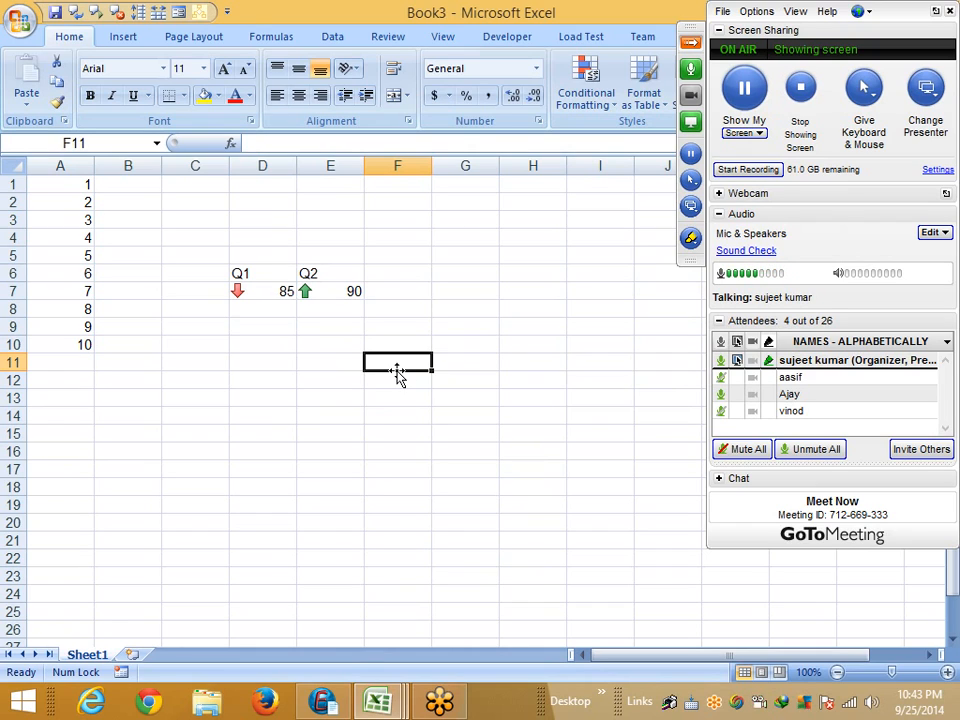
key(Up)
key(Up)
key(Up)
key(Left)
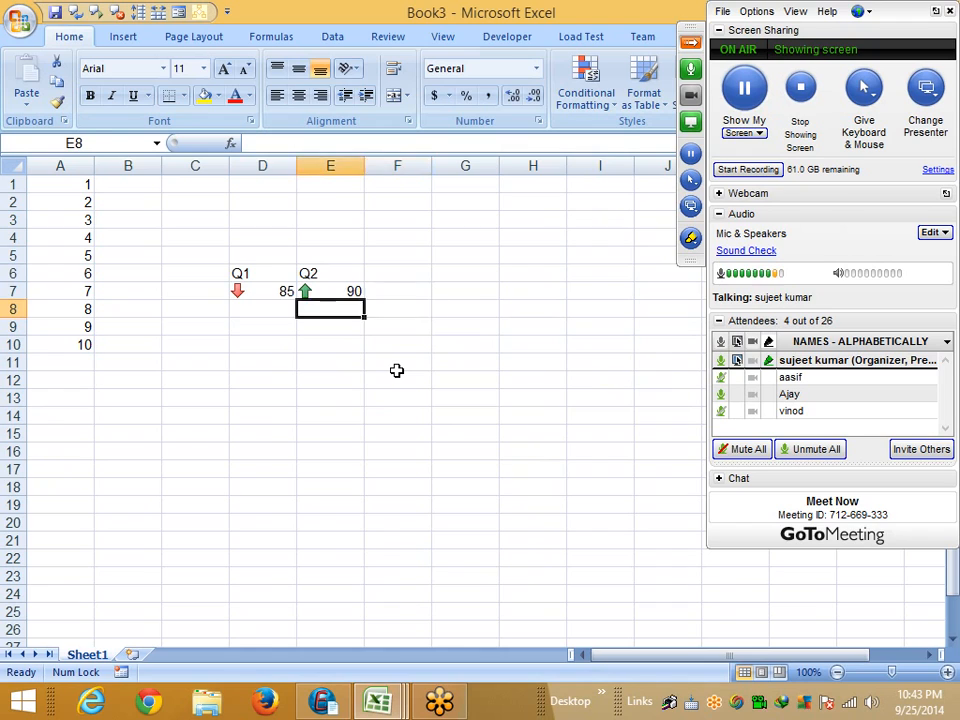
key(Left)
key(Up)
text(91)
key(Return)
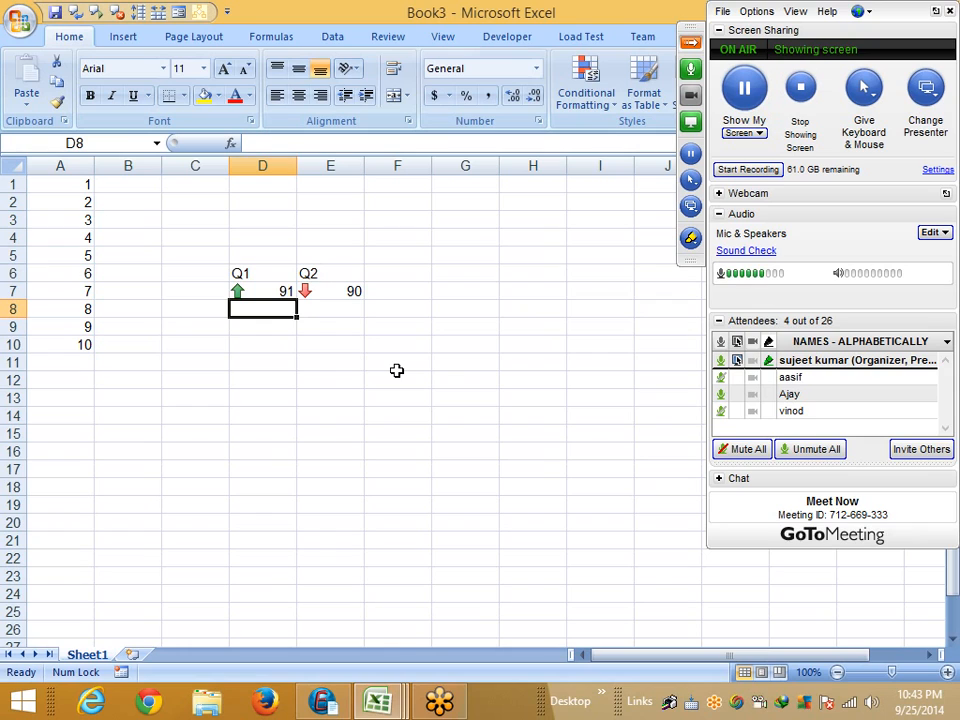
key(Up)
key(Right)
key(Right)
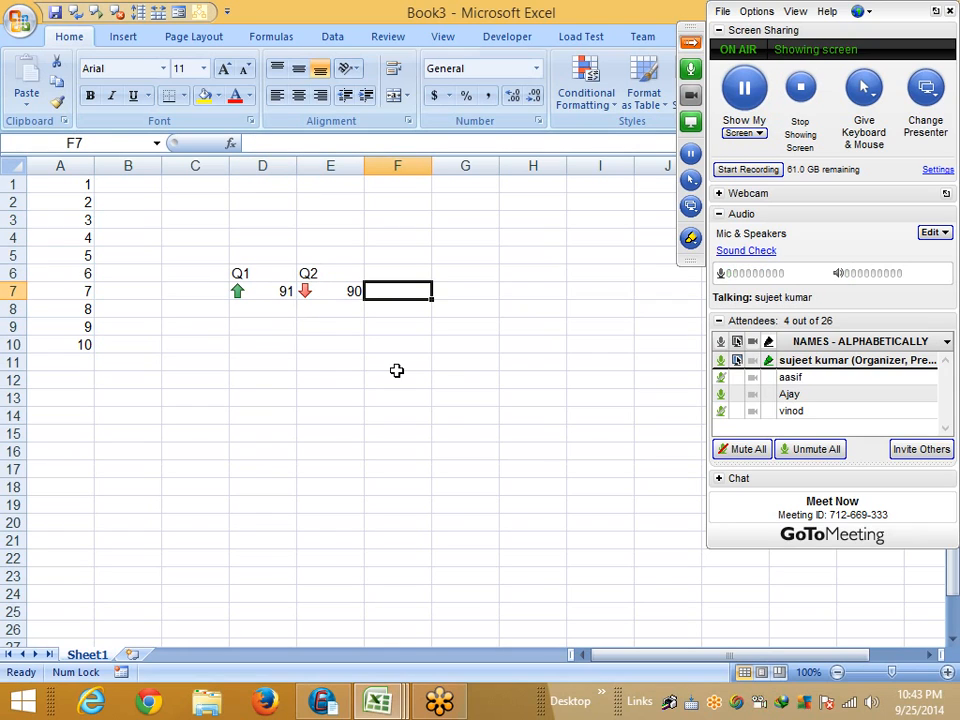
Switch to the Data1 workbook, checking the Vlookup-1 workbook on the way.
click(378, 700)
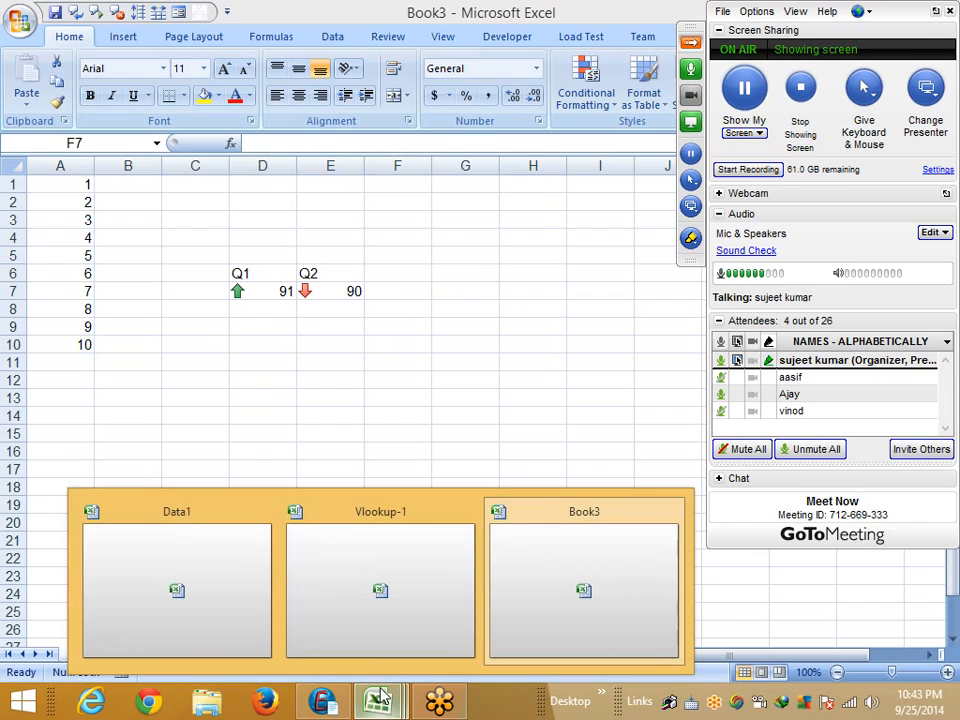
click(338, 641)
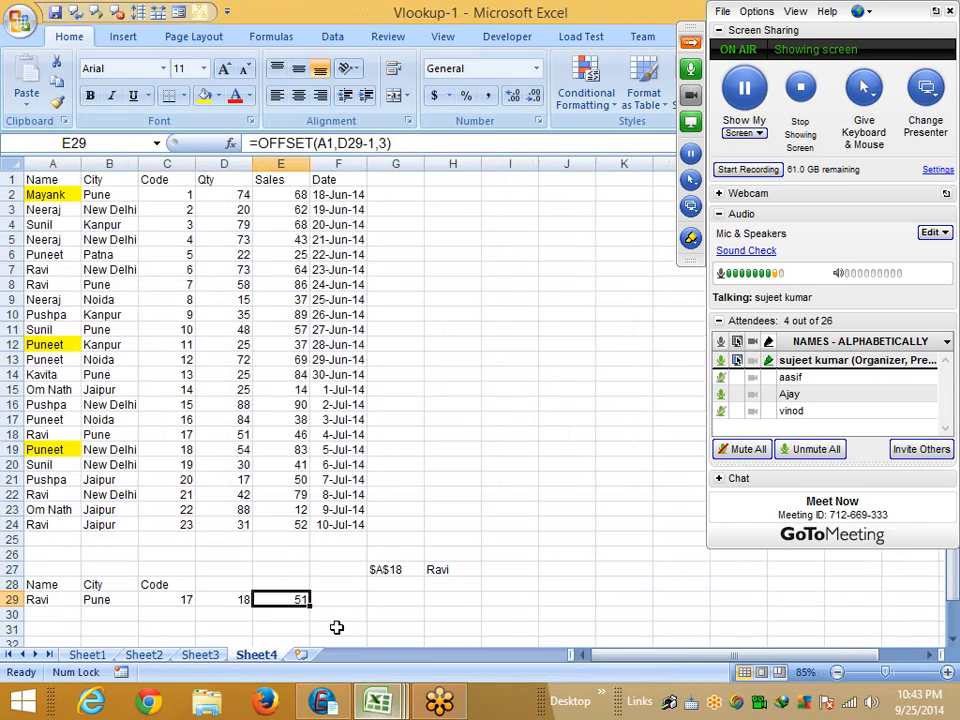
click(380, 702)
click(245, 600)
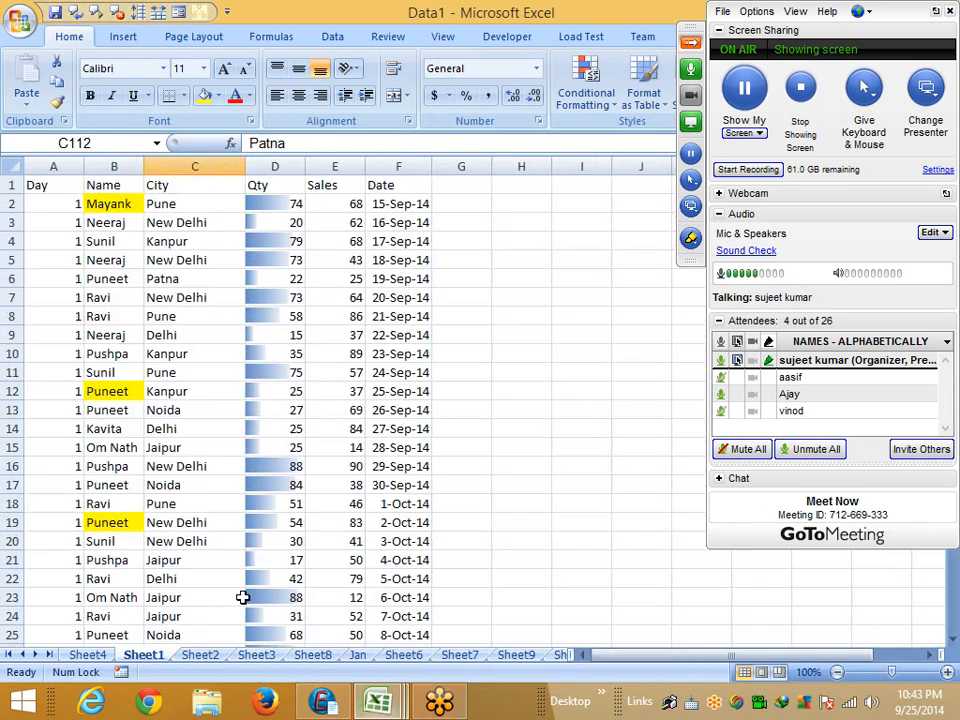
Copy the Name and Qty columns of Sheet1 into a new workbook, starting at A1.
click(113, 278)
click(112, 165)
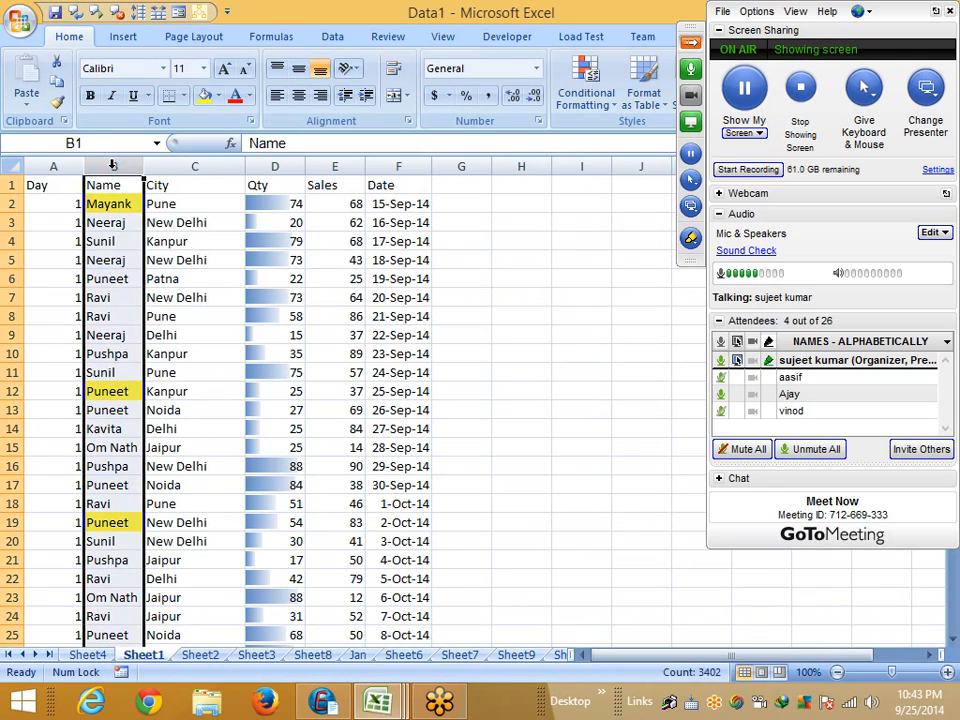
click(262, 166)
key(ctrl+c)
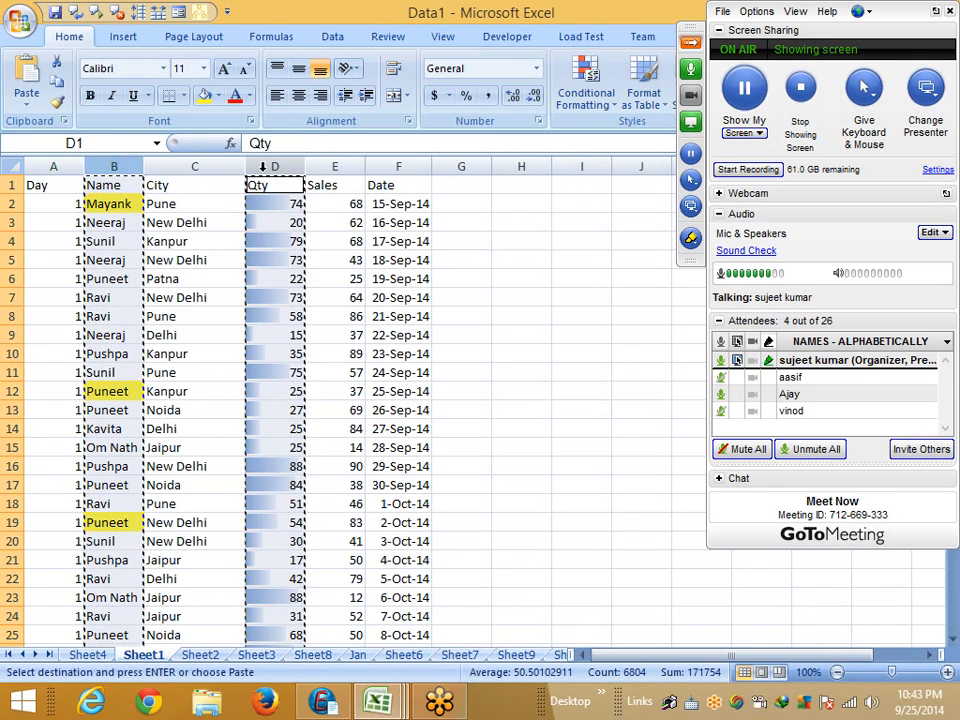
key(ctrl+n)
key(ctrl+v)
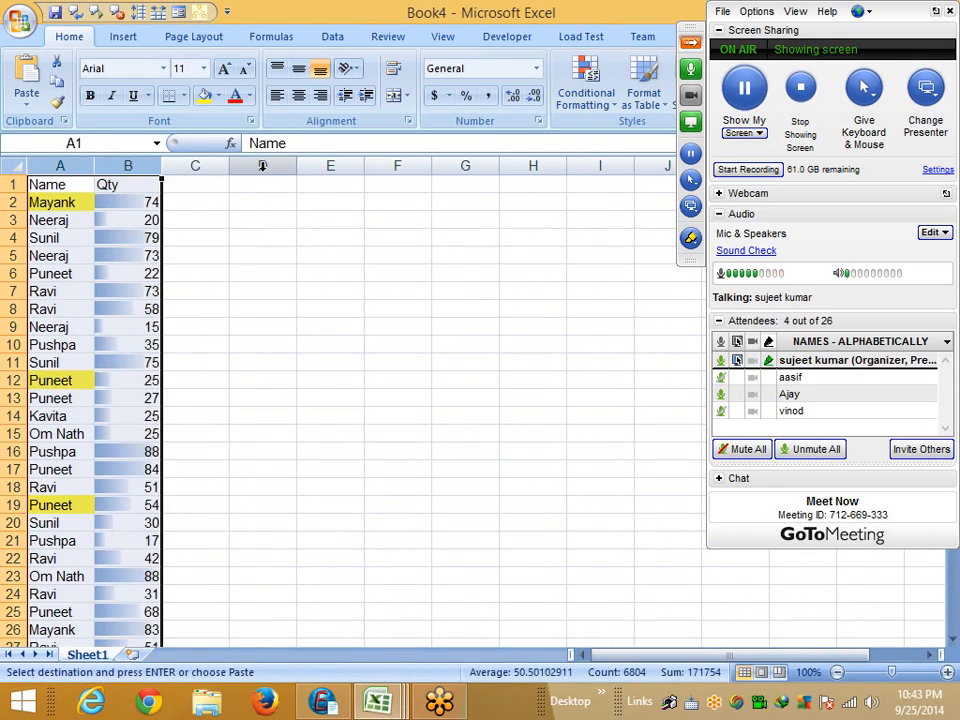
Clear the conditional formatting rules from the entire sheet of the new workbook.
click(146, 184)
key(ctrl+shift+Down)
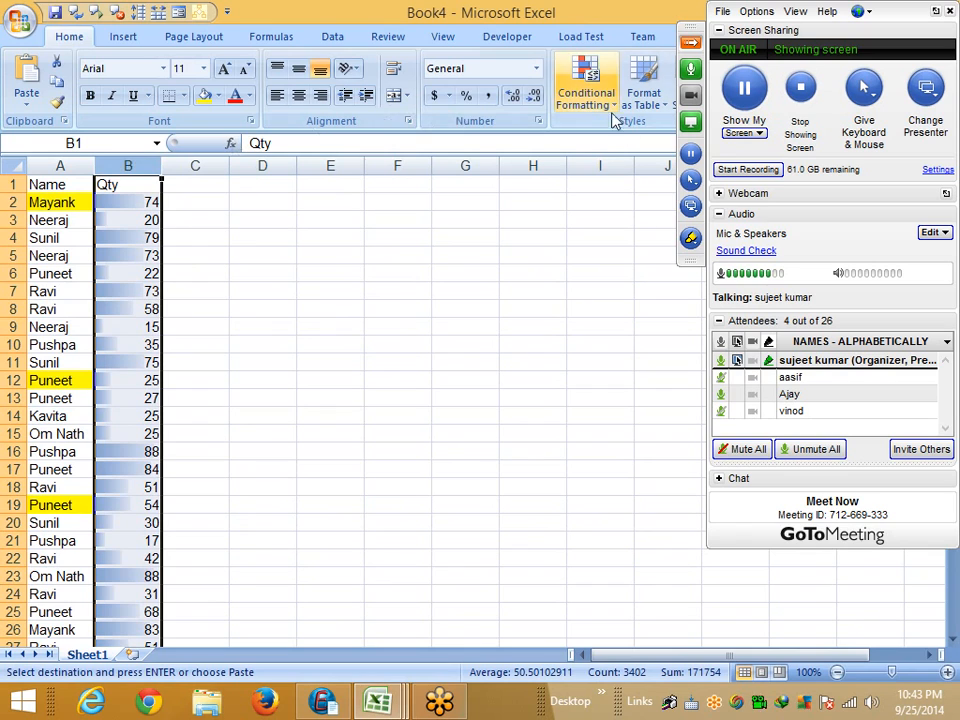
click(570, 110)
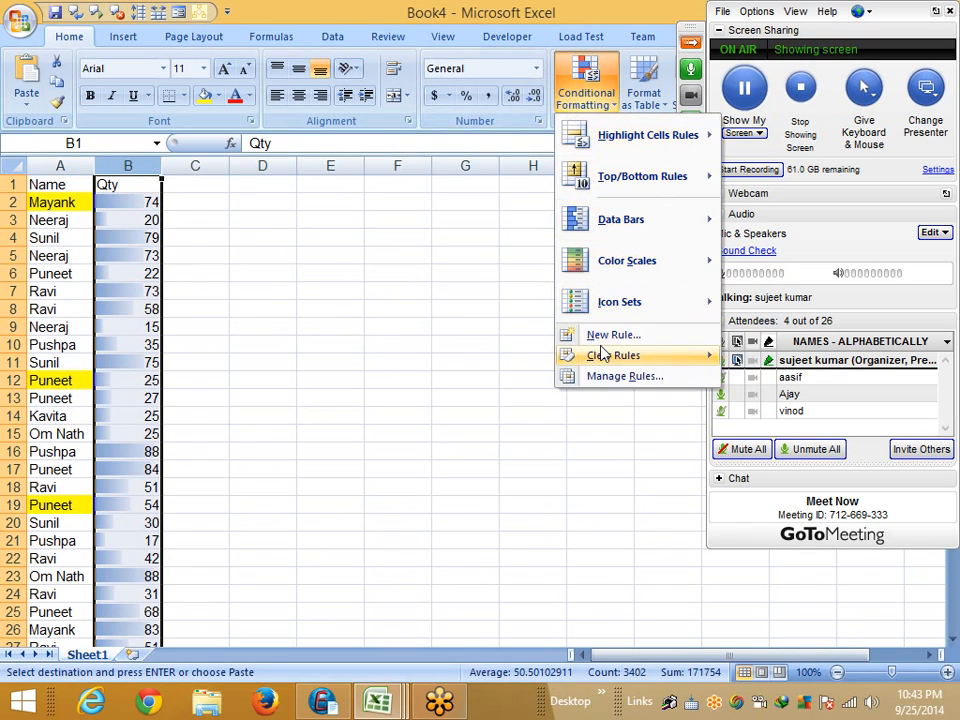
mouse_move(643, 362)
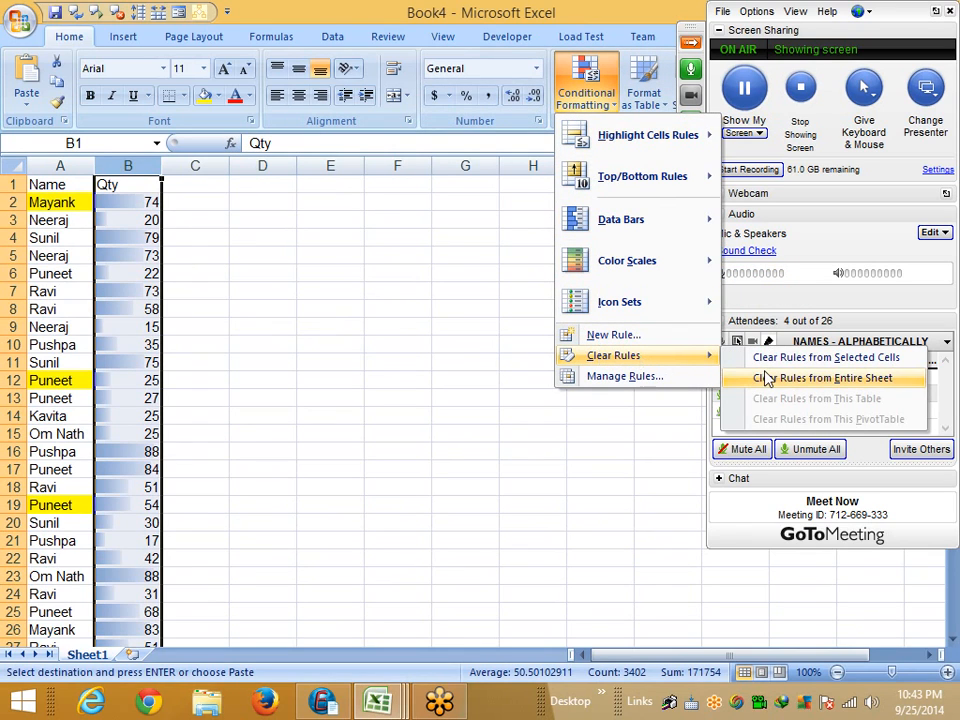
click(766, 380)
click(463, 326)
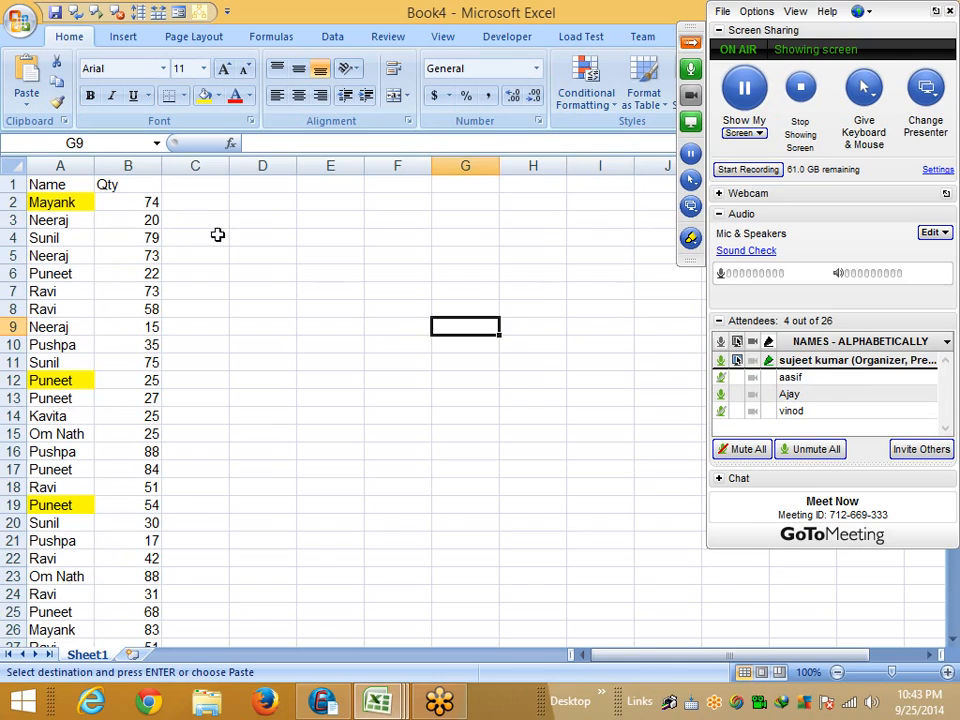
Rename the Qty heading in B1 as Score.
click(150, 184)
text(Sc)
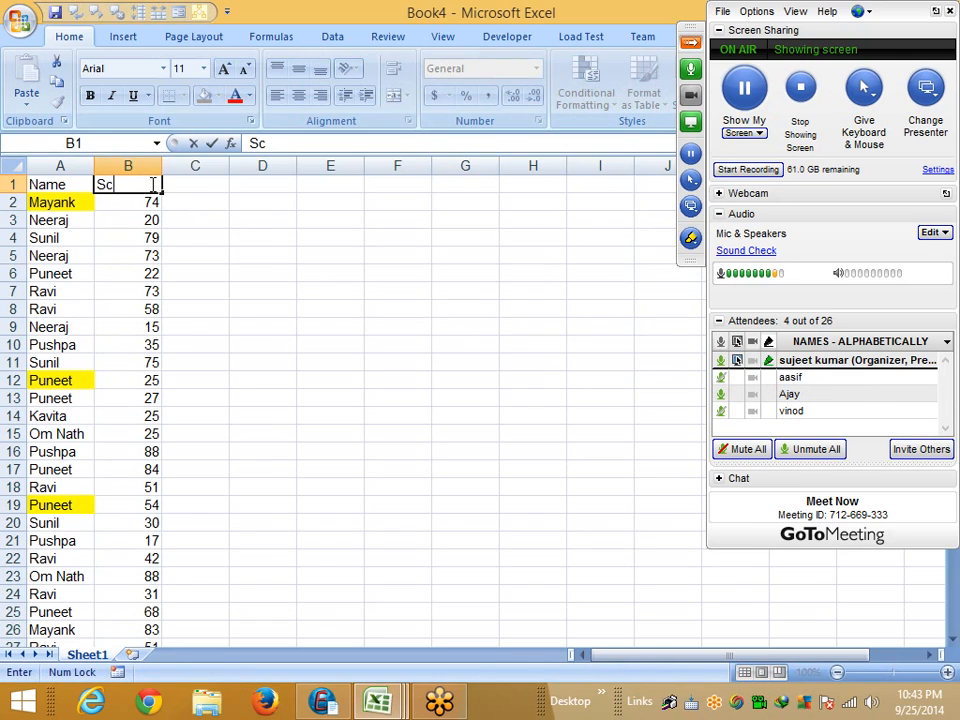
text(ore)
key(Return)
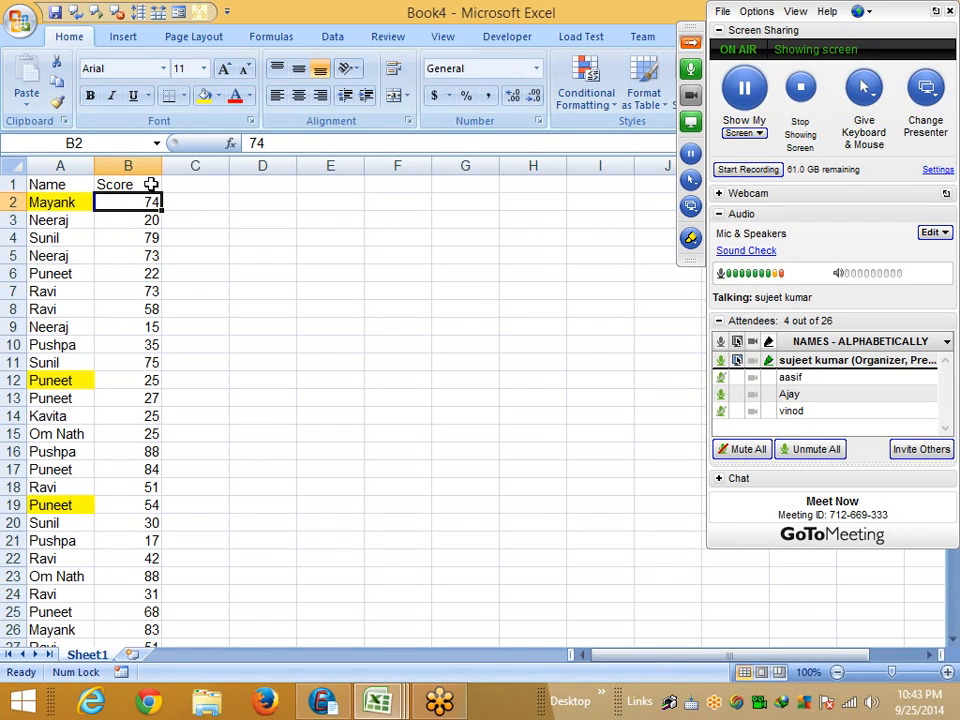
Enter the first grading criterion in D2:E2, with >60 as the range and Pass as the result.
key(Right)
key(Right)
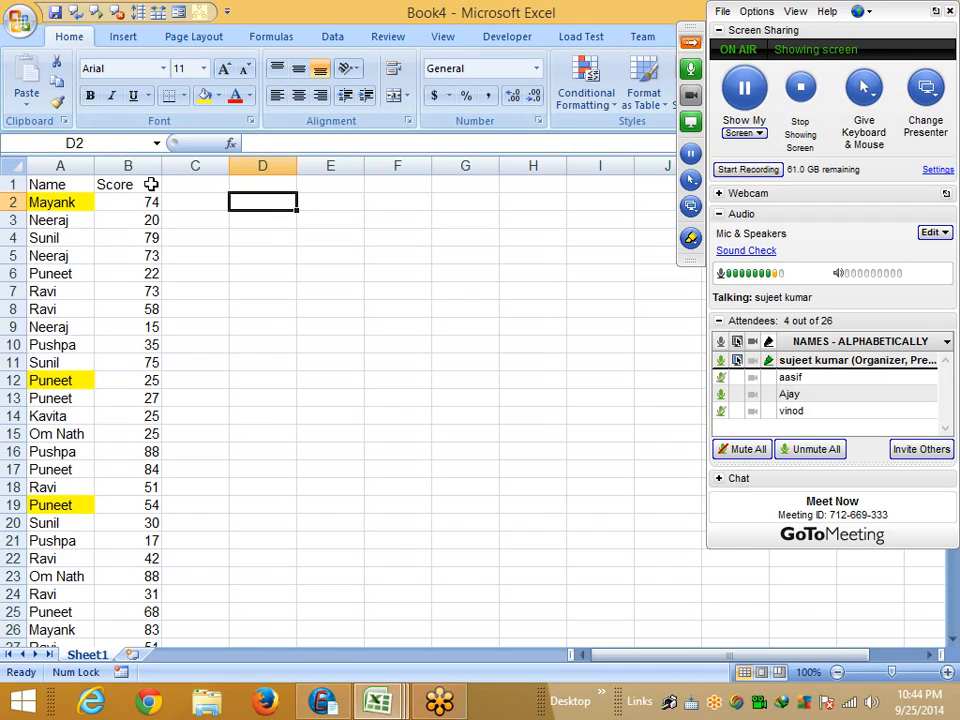
text(>60)
key(Tab)
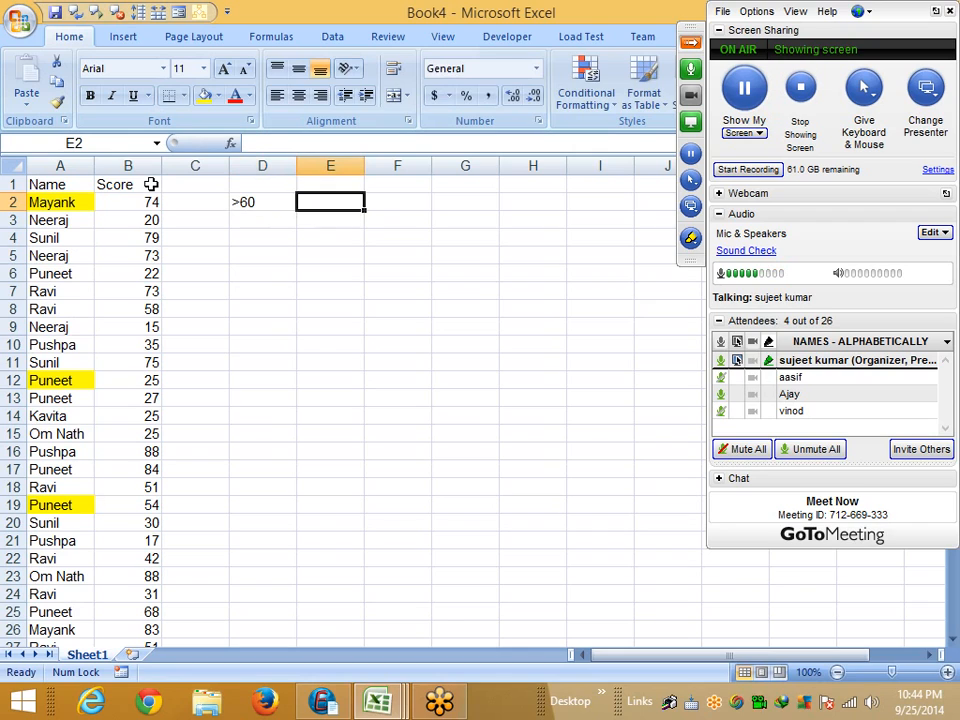
text(Pass)
key(Return)
Enter the second grading criterion in D3:E3, with 40-60 as the range and Re-Test as the result.
key(Left)
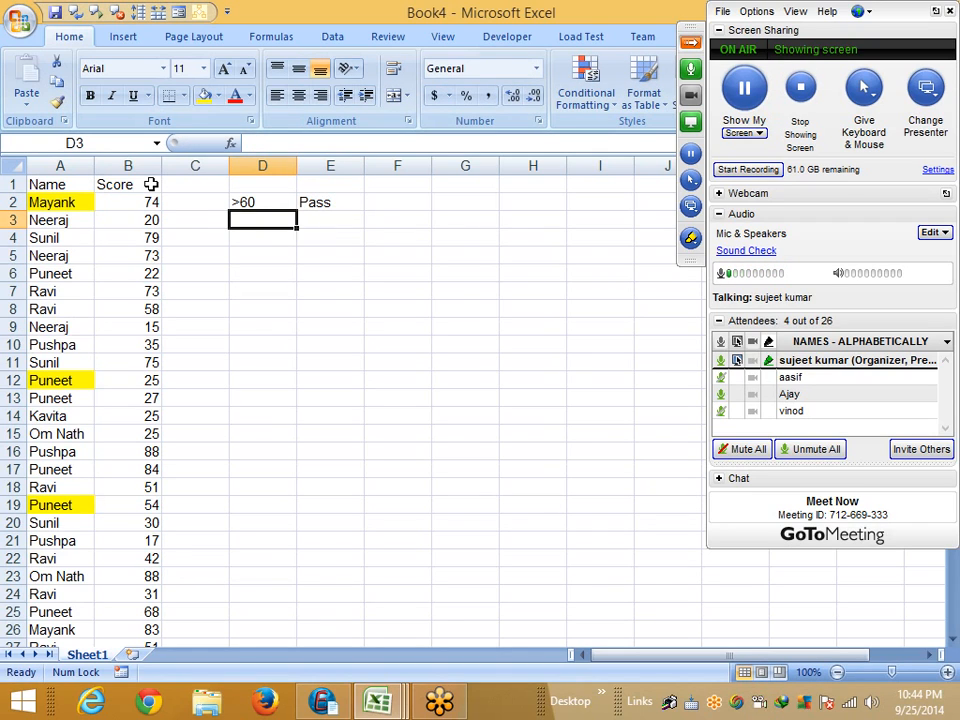
text(40-)
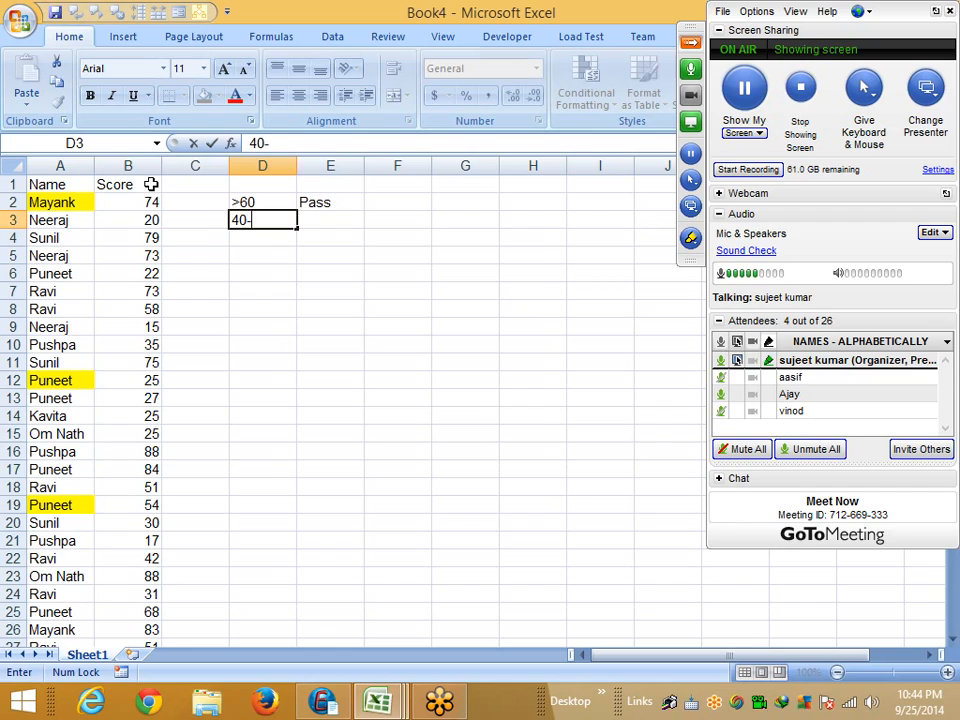
text(60)
key(Return)
key(Up)
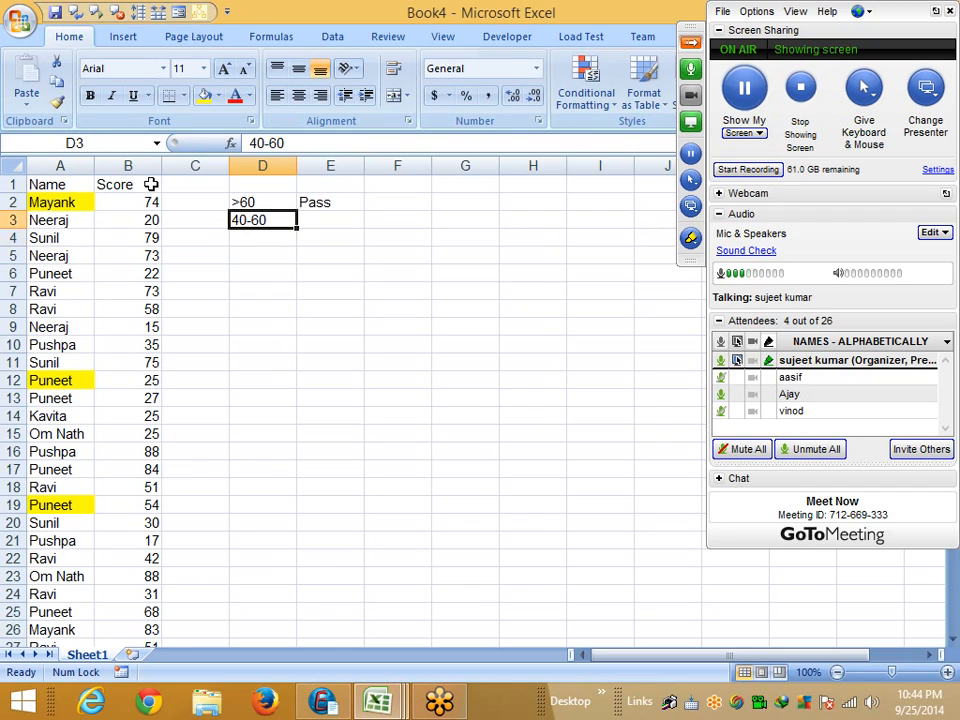
key(Right)
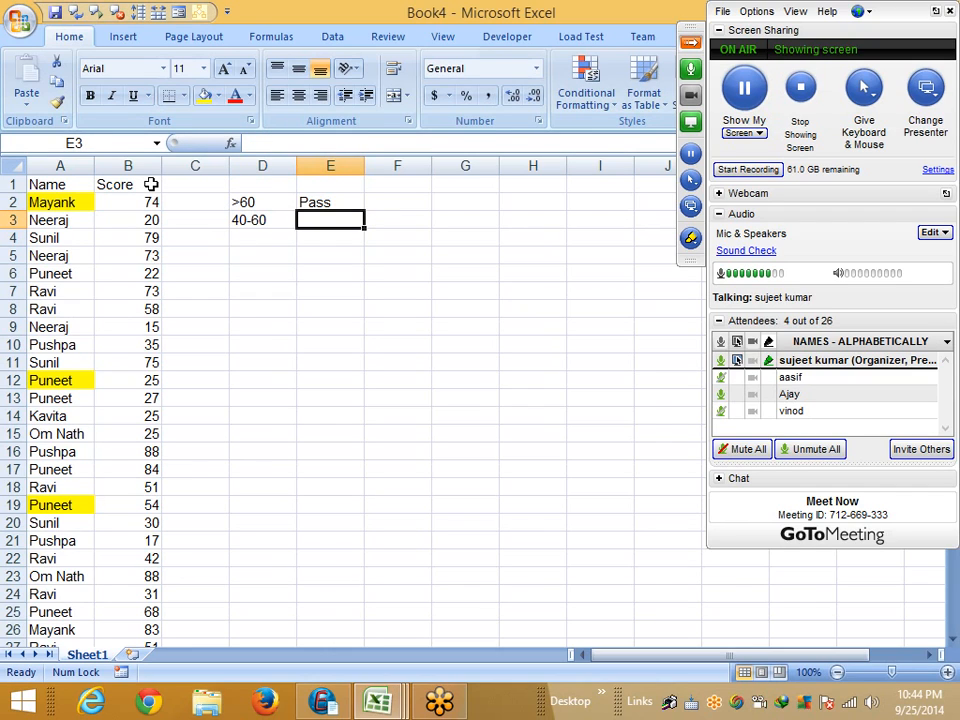
text(Re)
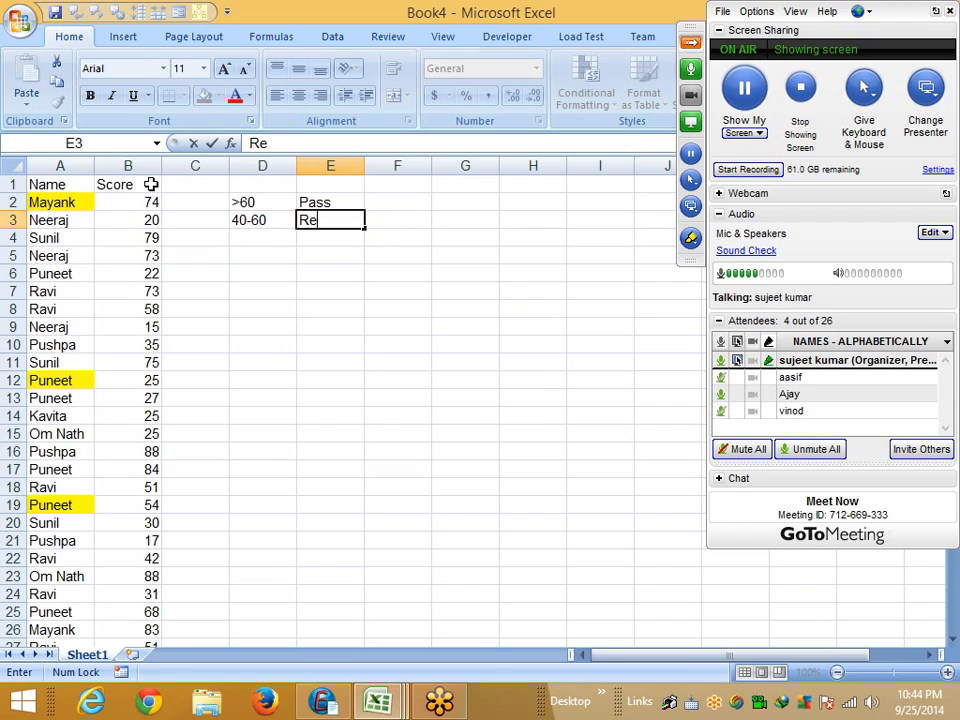
text(-Test)
key(Return)
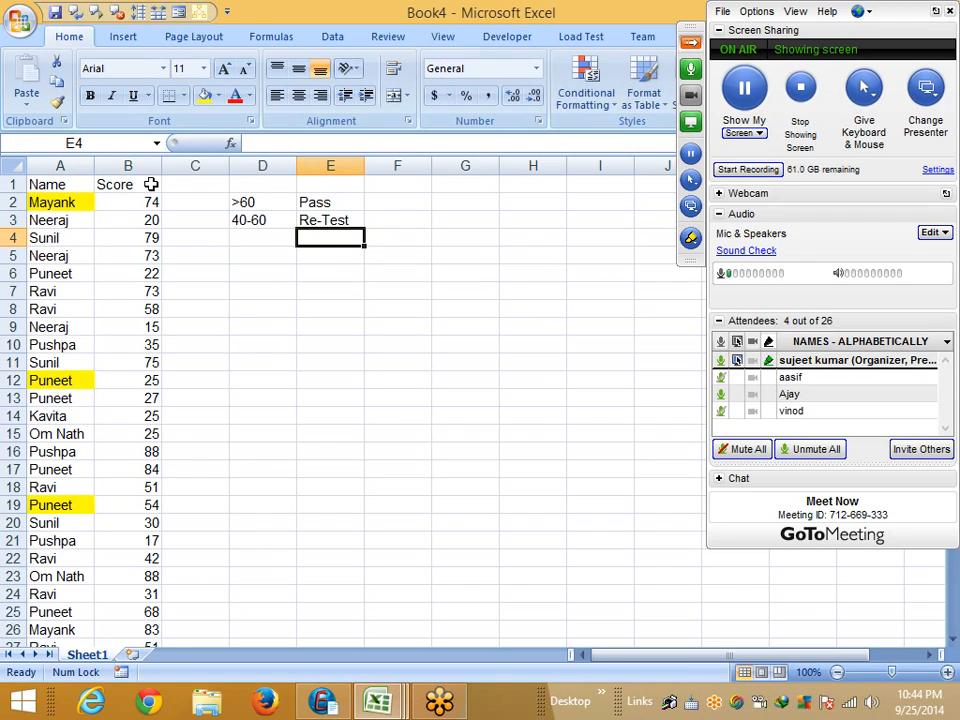
Enter the third grading criterion in D4:E4, with <40 as the range and Fails as the result.
key(Left)
text(<4)
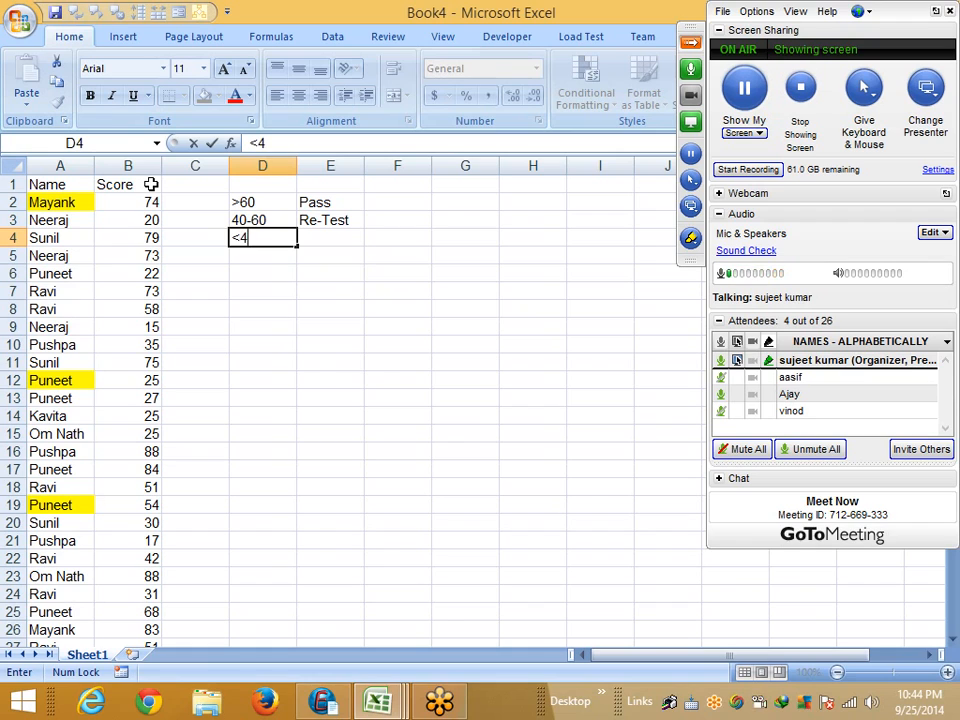
text(0)
key(Tab)
text(F)
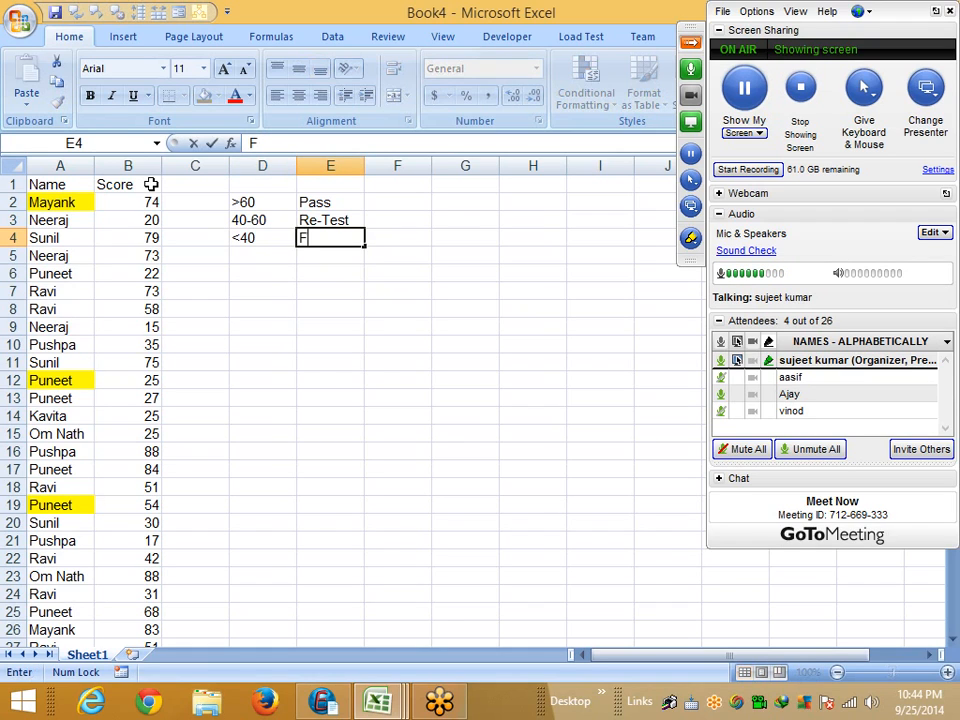
text(ails)
key(Return)
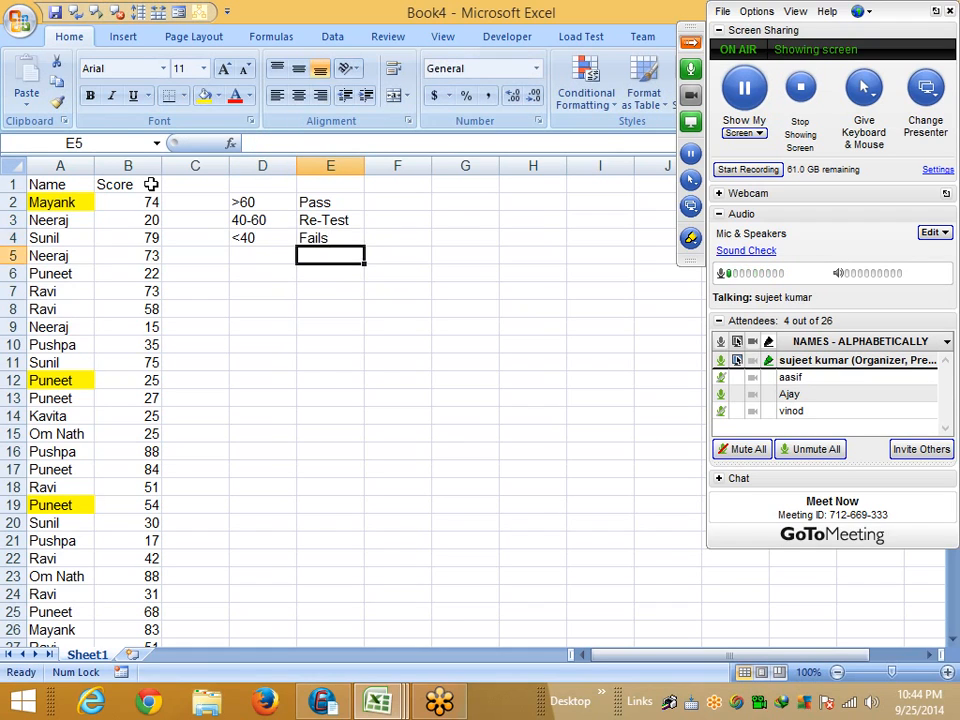
Correct the result text in E4 to Fail.
key(Up)
key(Left)
key(Right)
key(F2)
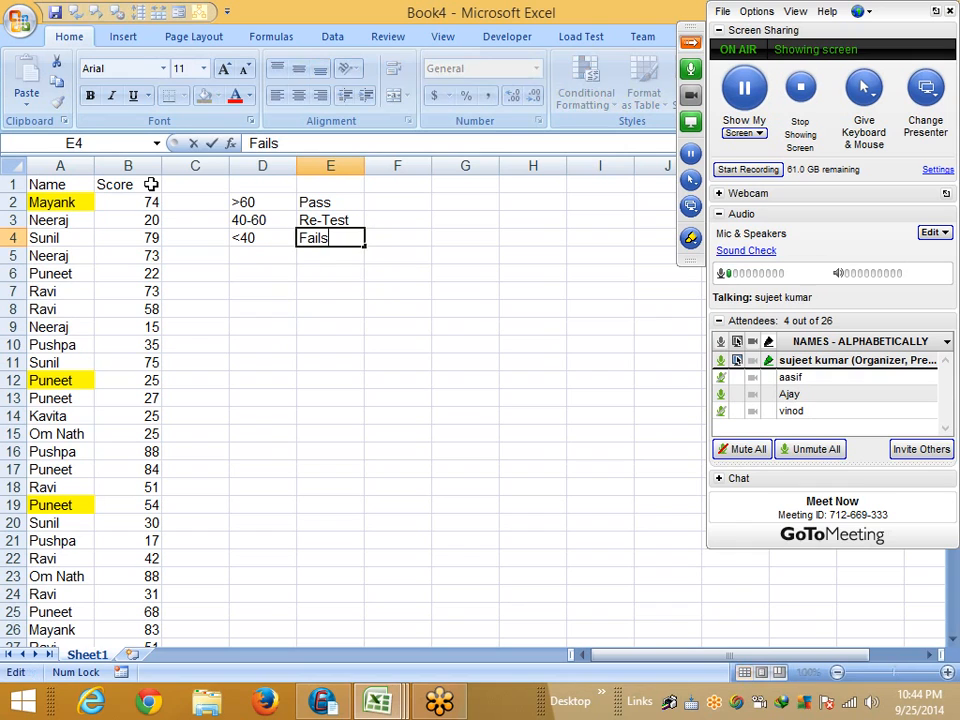
key(BackSpace)
key(Return)
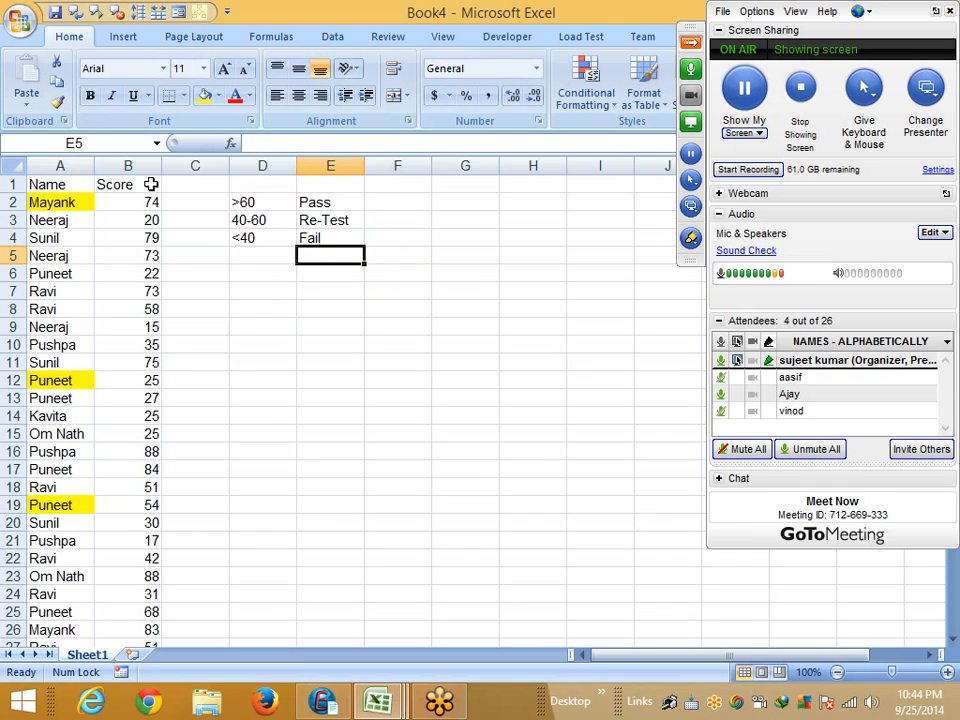
Apply the icon set with uncircled check mark, exclamation mark and cross to all scores in B2:B3402.
key(Left)
key(Left)
key(Left)
key(Up)
key(Up)
key(Up)
key(ctrl+shift+Down)
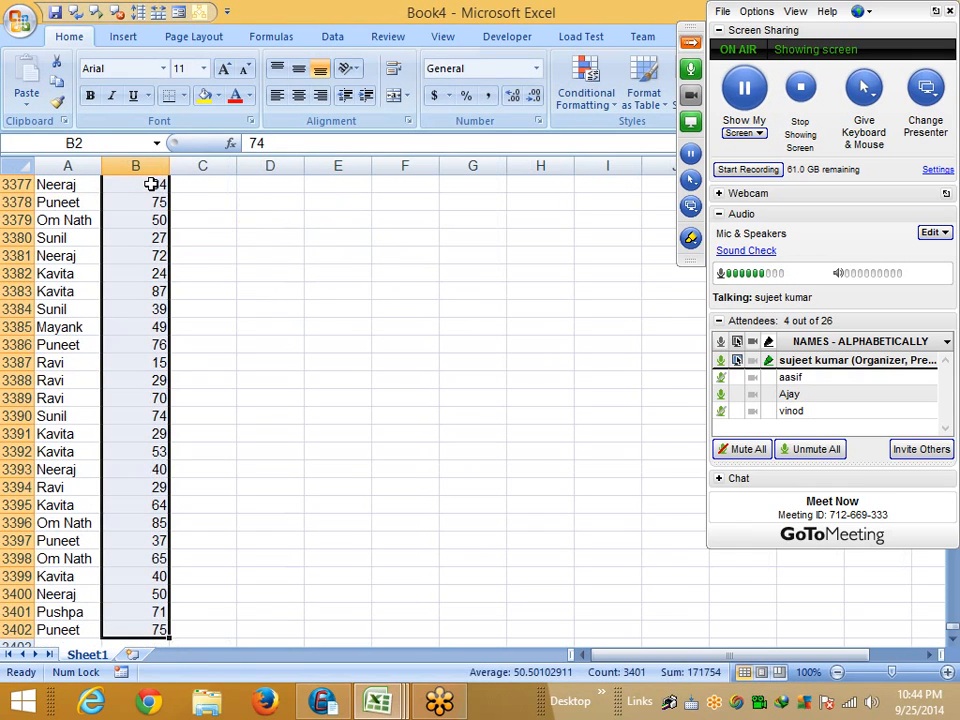
key(ctrl+Up)
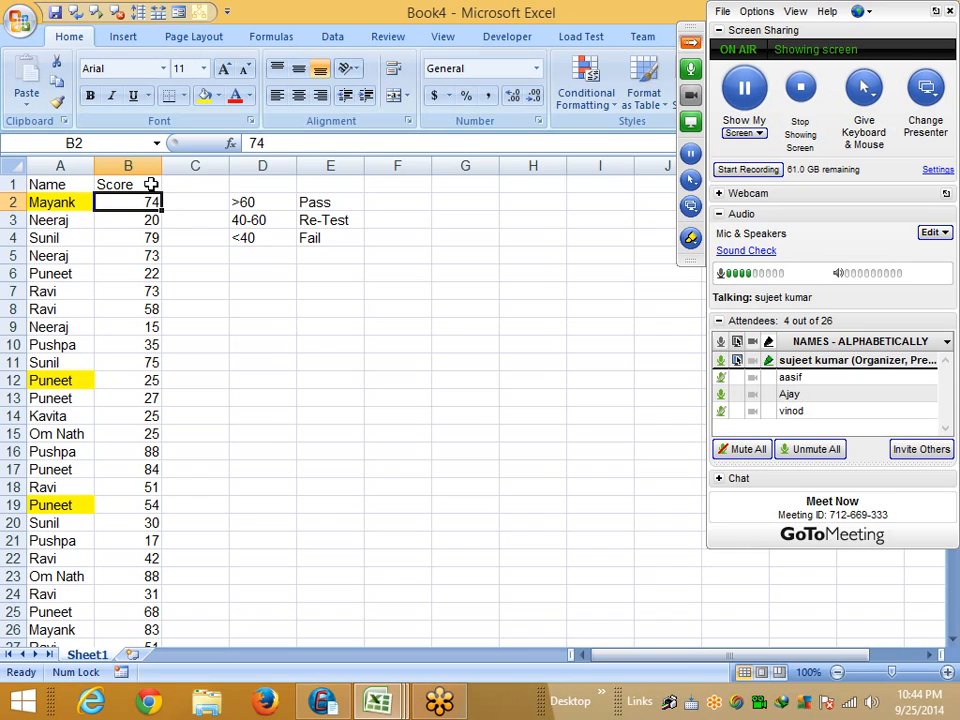
key(ctrl+shift+Down)
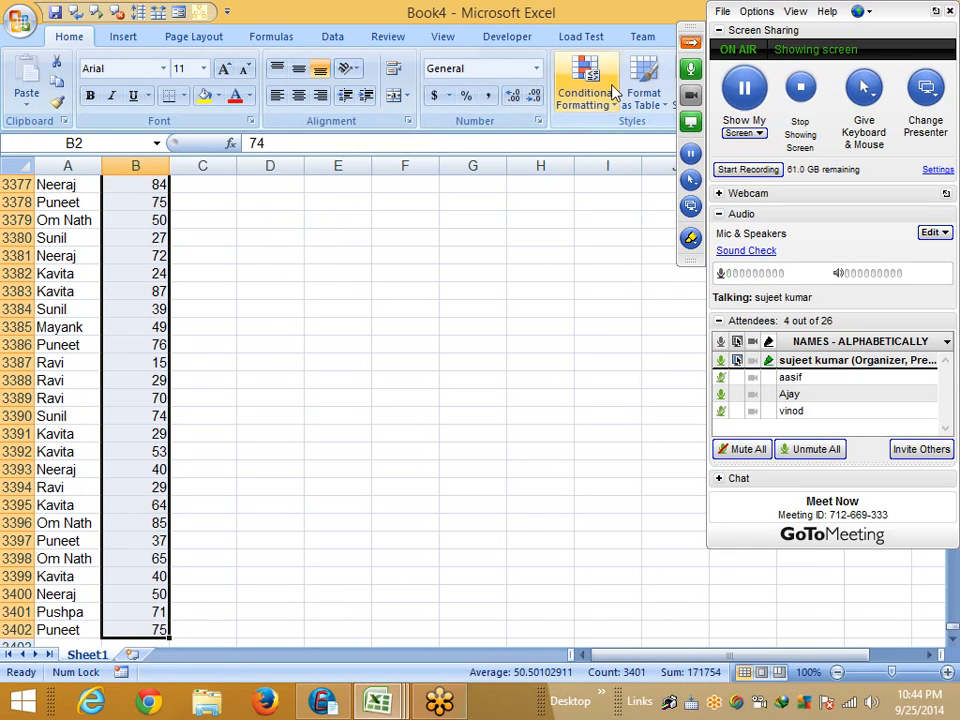
click(584, 90)
mouse_move(646, 316)
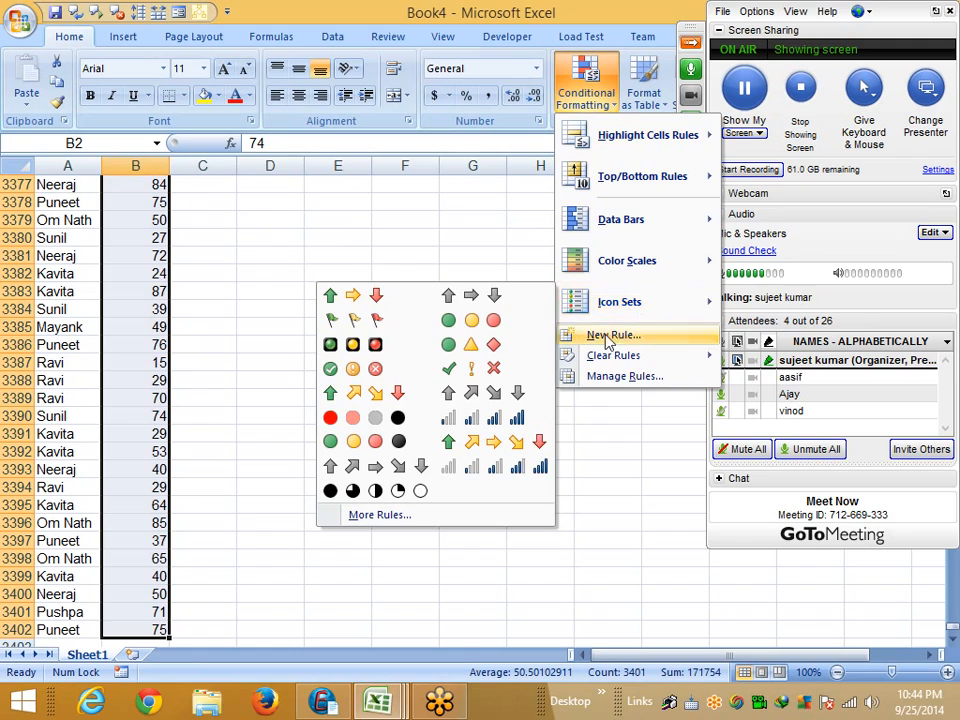
click(489, 372)
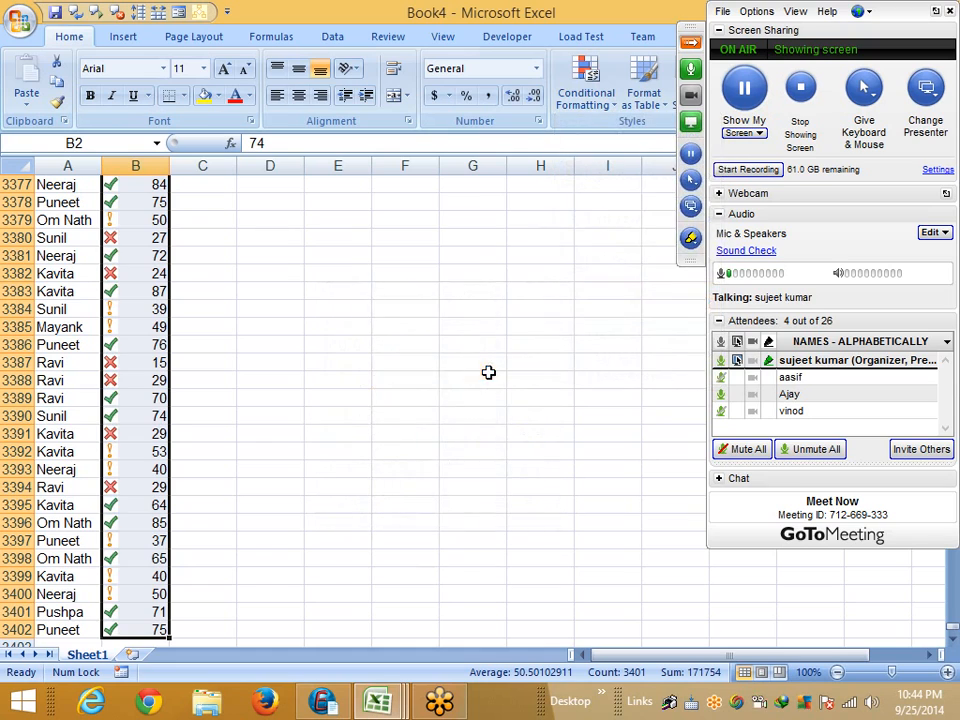
Check the icons in the Score column against the grading criteria listed in D2:E4.
scroll(315, 442, up, 11)
scroll(315, 442, up, 20)
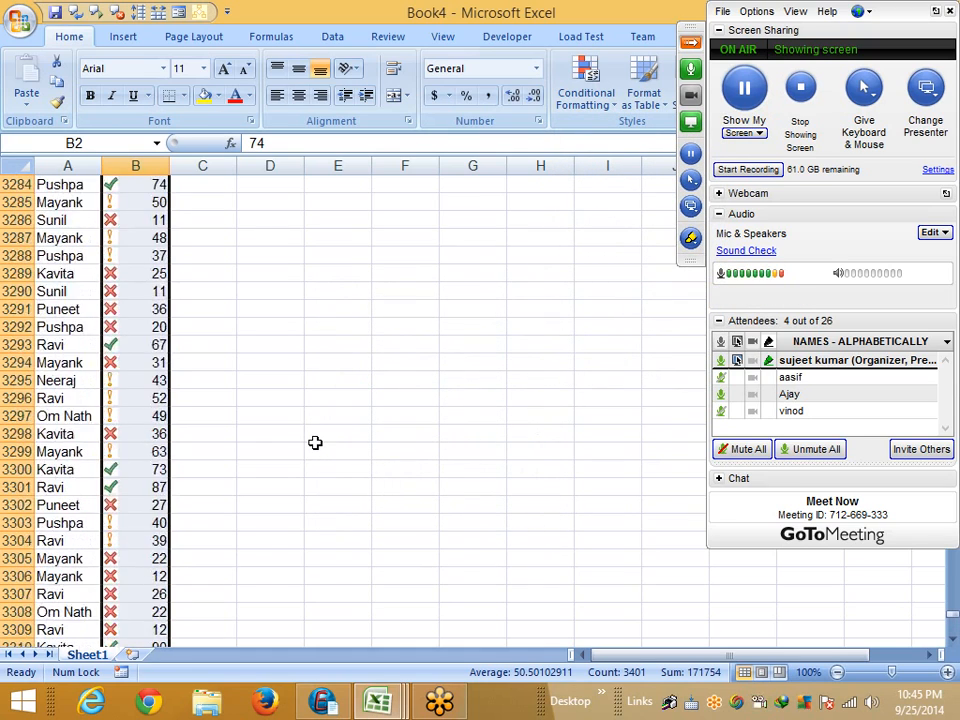
click(243, 413)
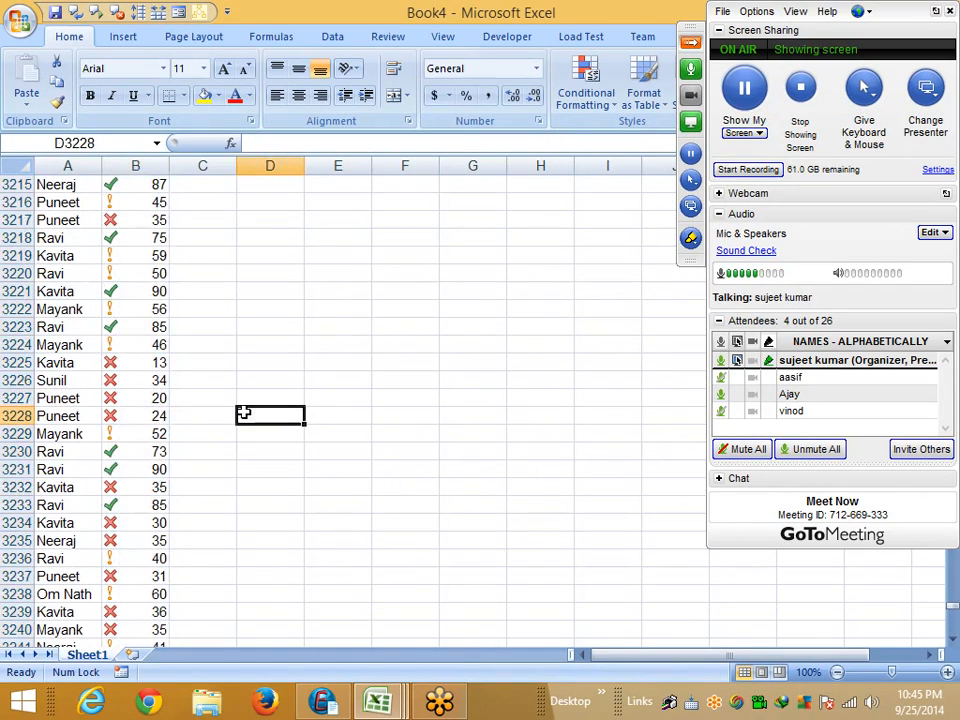
key(ctrl+Up)
key(Left)
key(ctrl+Up)
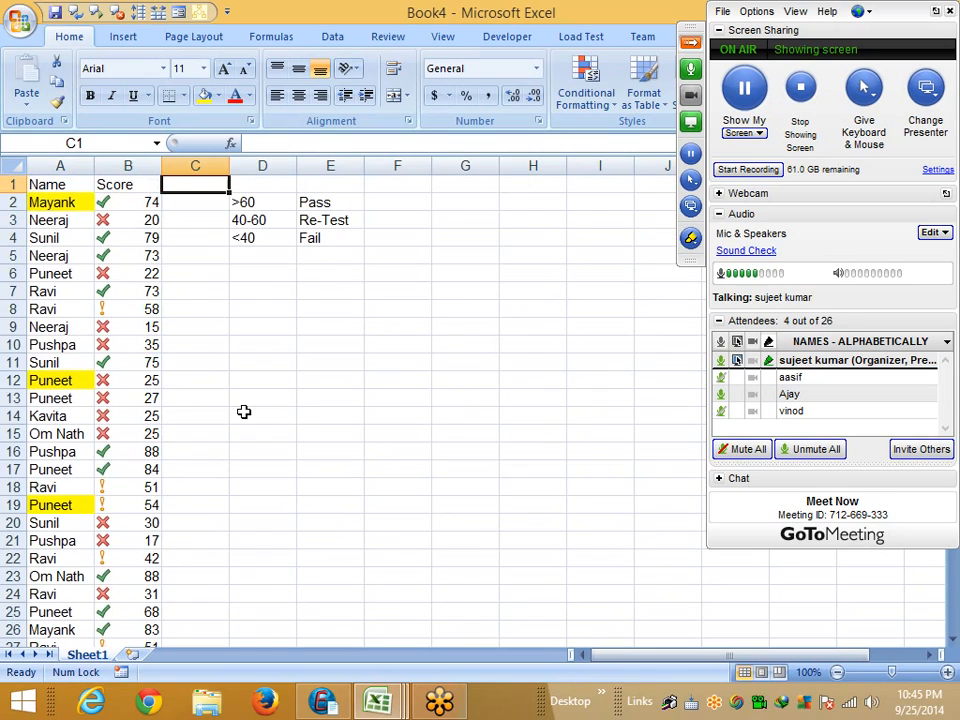
key(Left)
key(Down)
key(Right)
key(Right)
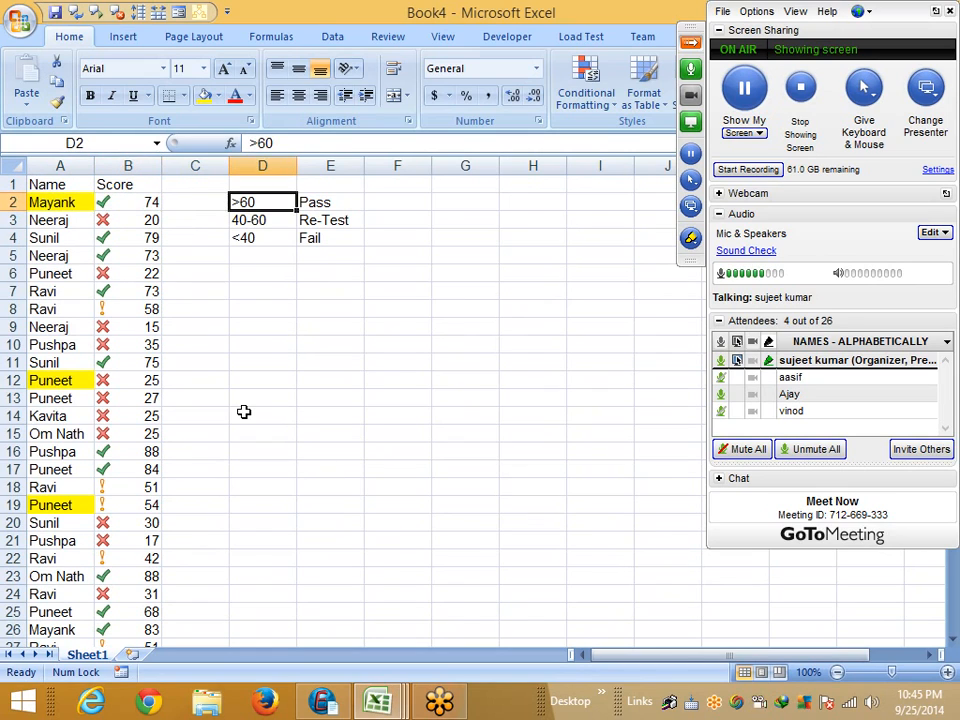
key(Left)
key(Left)
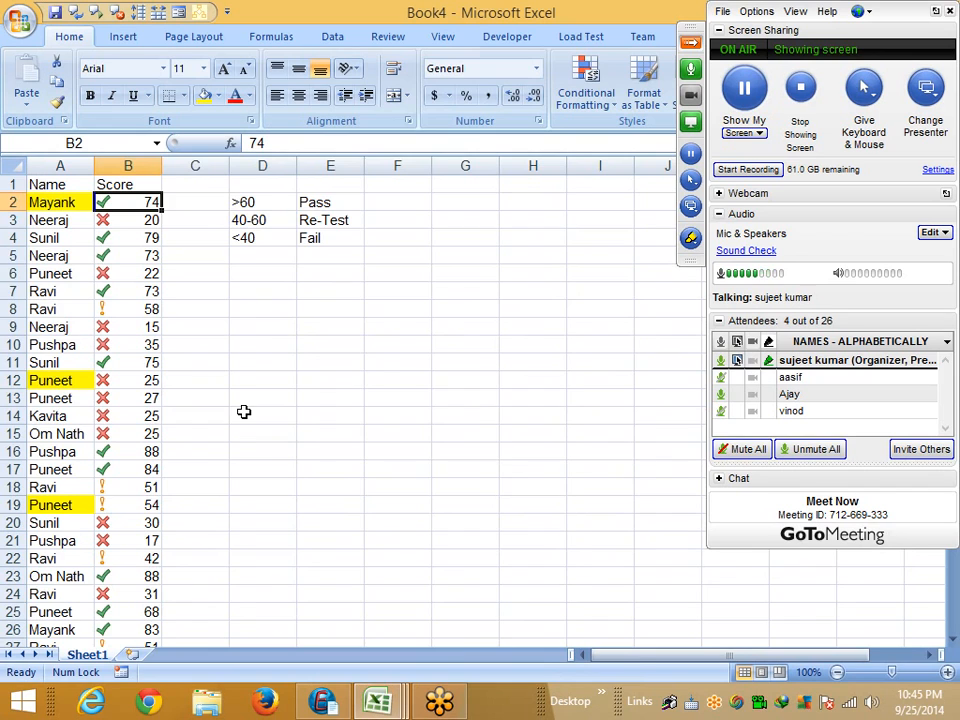
Edit the icon set rule on B2:B3402 and change both threshold types to Number.
key(ctrl+shift+Down)
scroll(403, 440, up, 11)
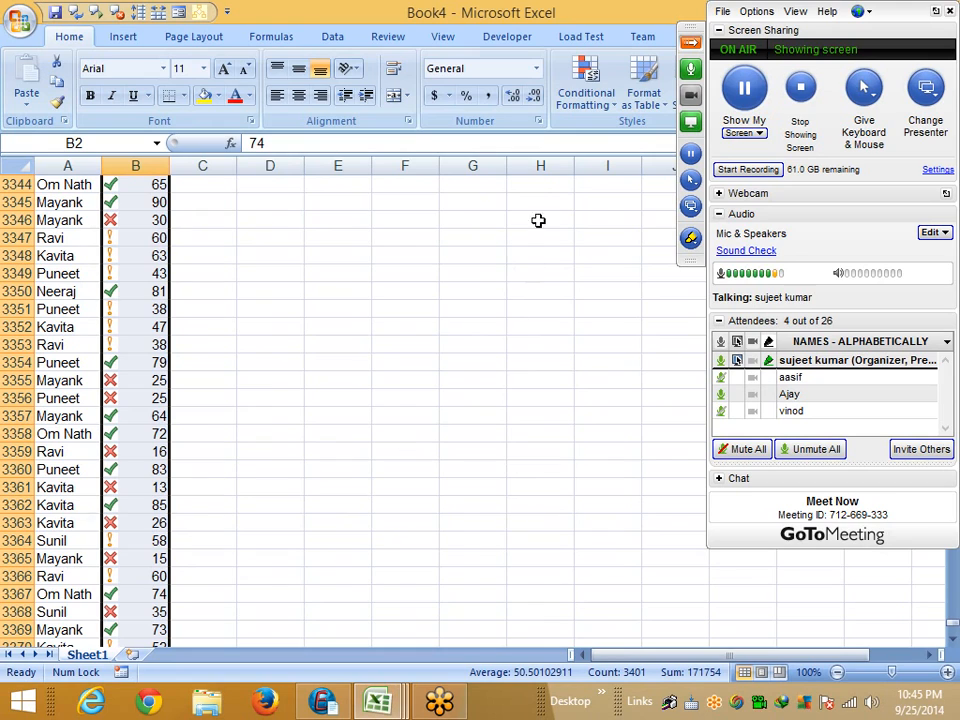
click(578, 118)
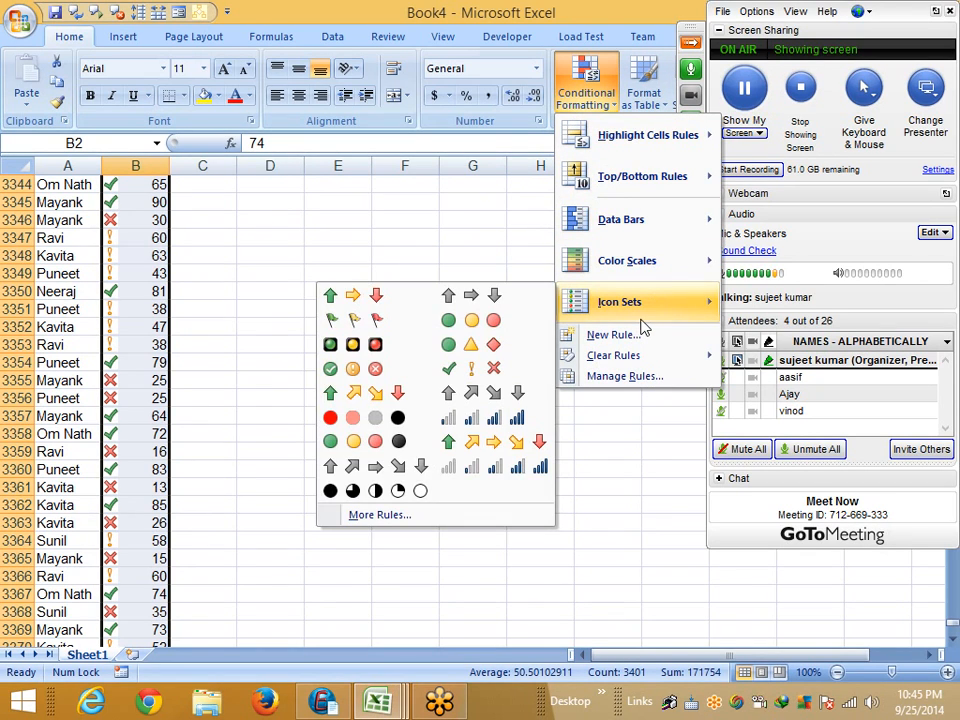
click(632, 376)
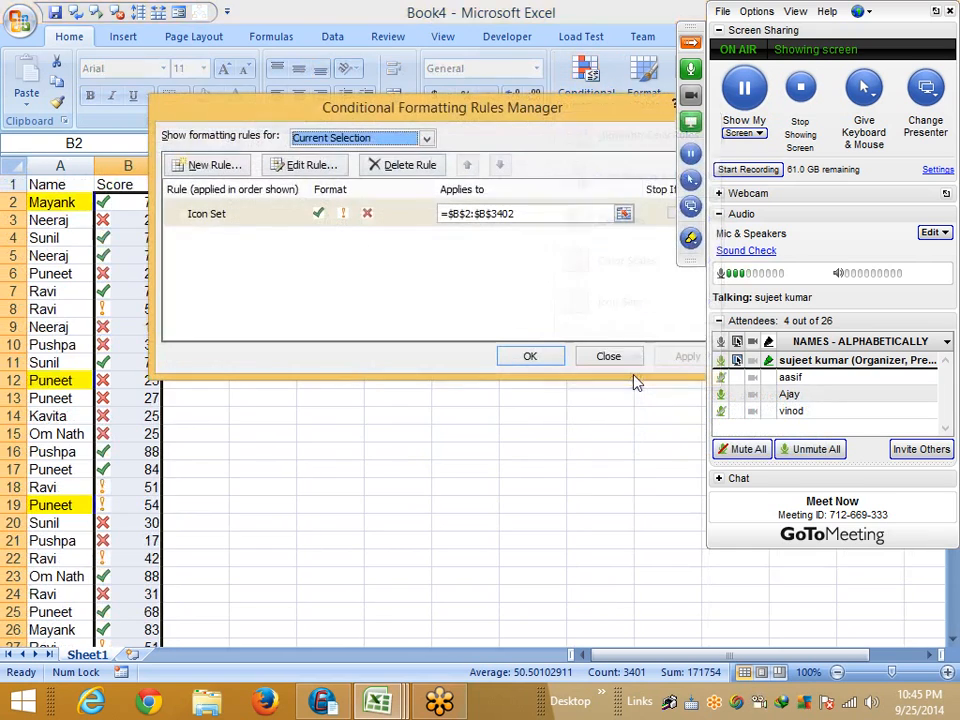
double_click(218, 222)
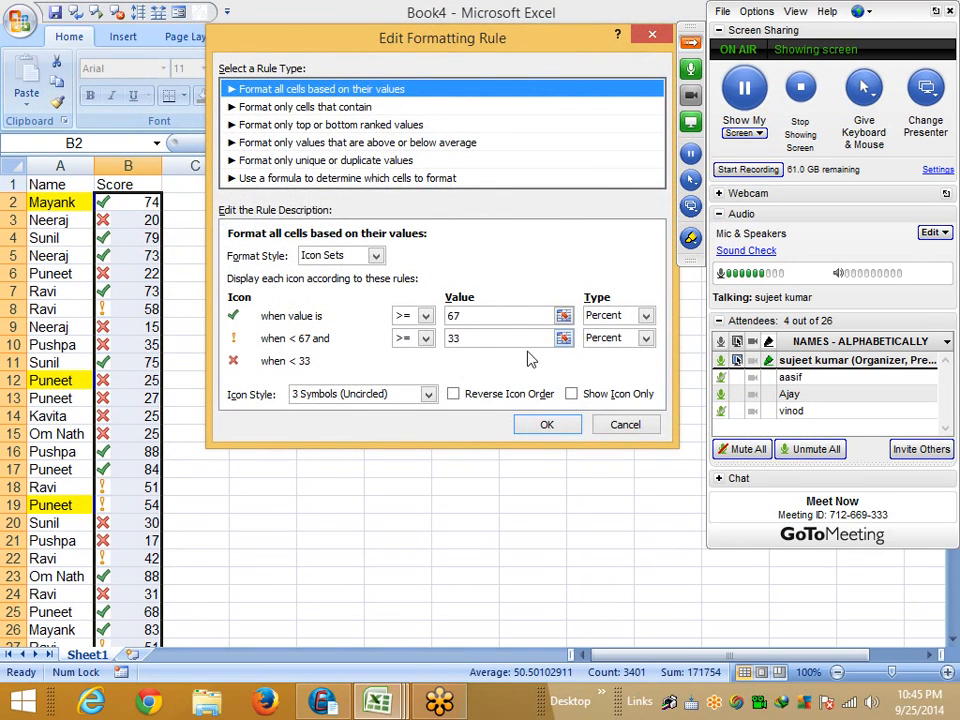
click(610, 315)
click(600, 333)
click(610, 338)
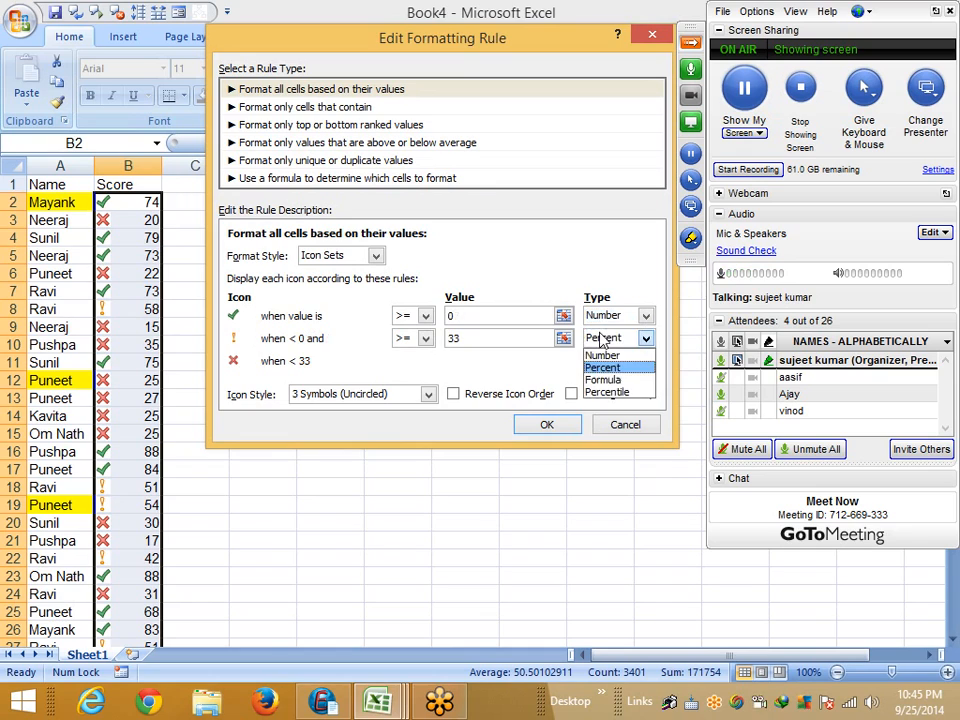
click(598, 357)
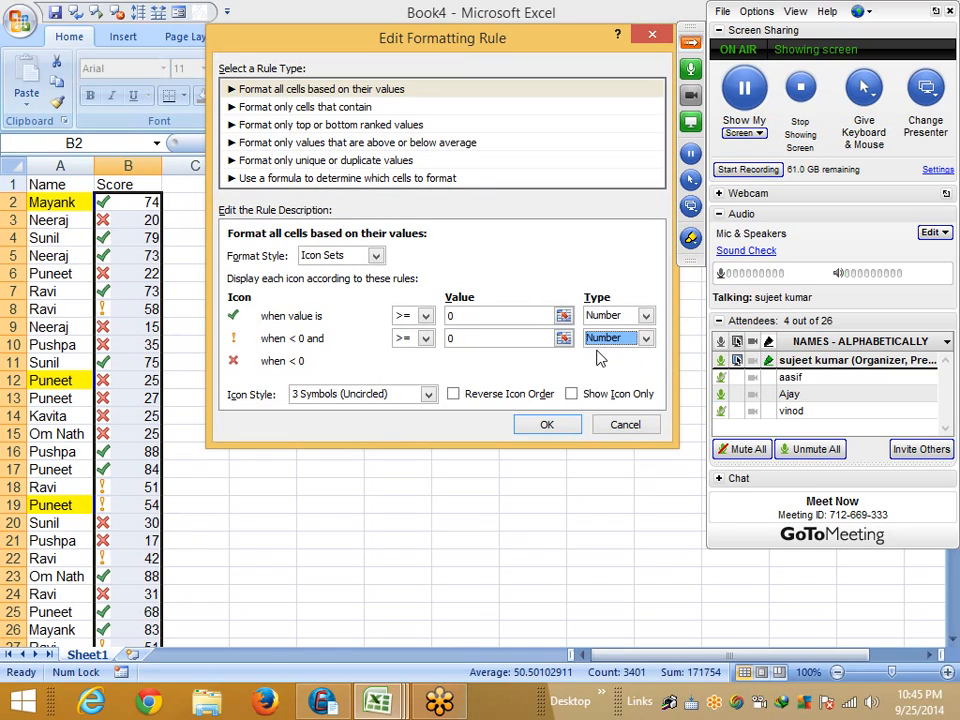
Set the icon thresholds to check mark at >= 60 and exclamation mark at >= 40, and apply the rule to the scores.
click(441, 314)
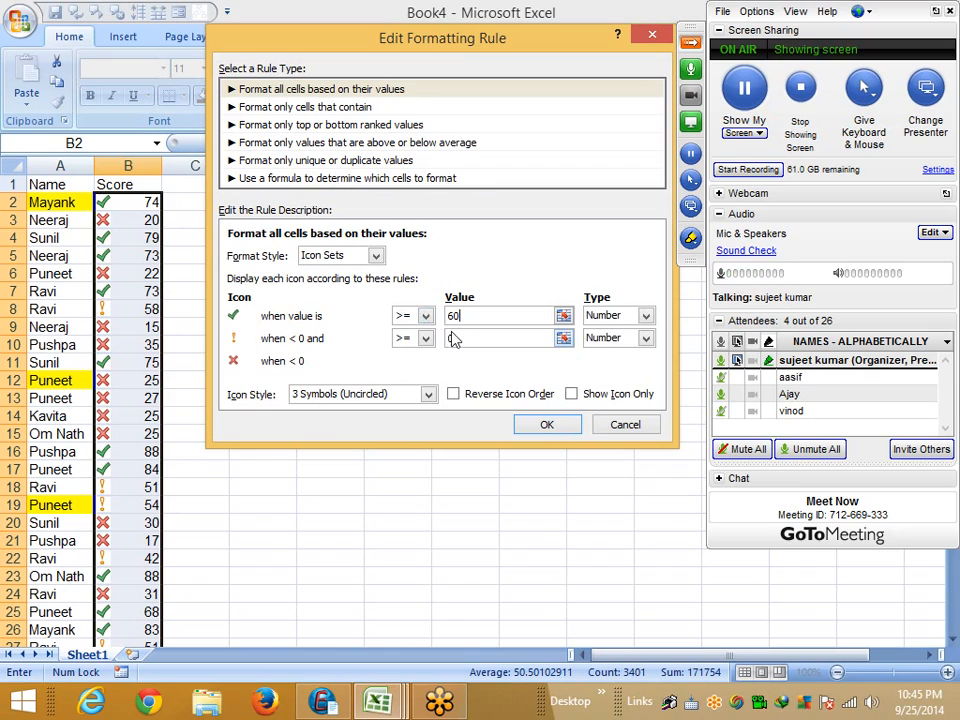
click(466, 338)
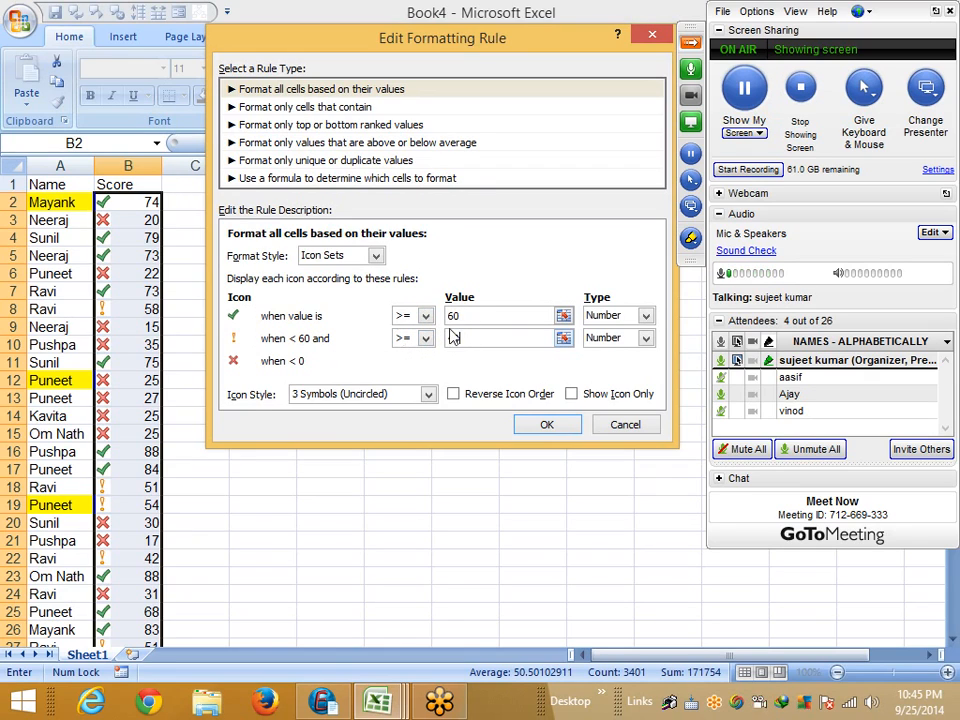
click(455, 316)
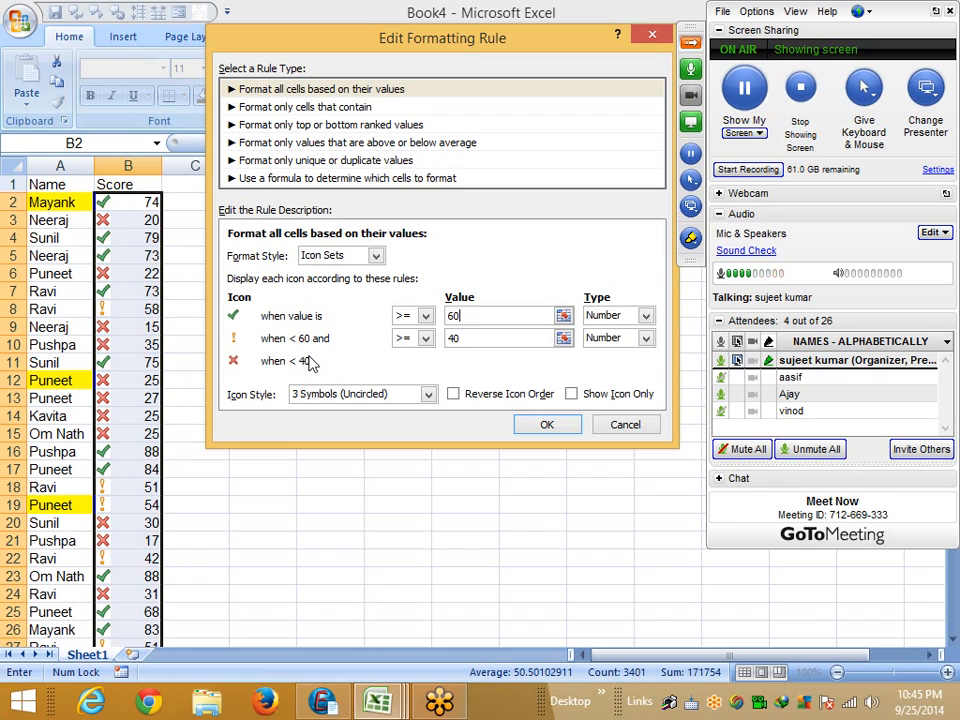
click(549, 423)
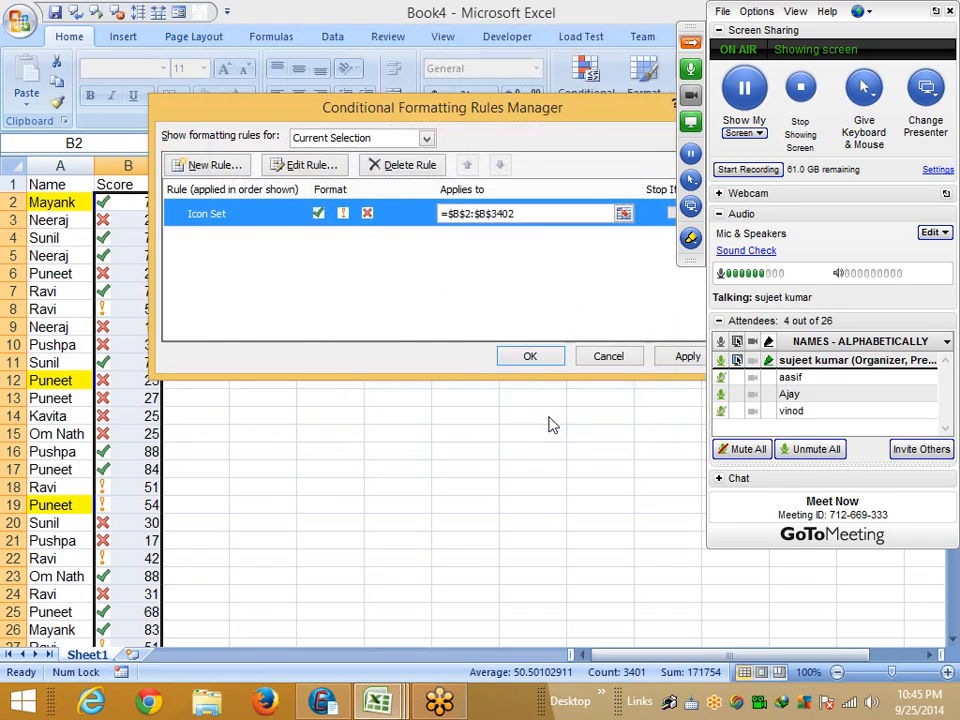
click(688, 362)
click(530, 358)
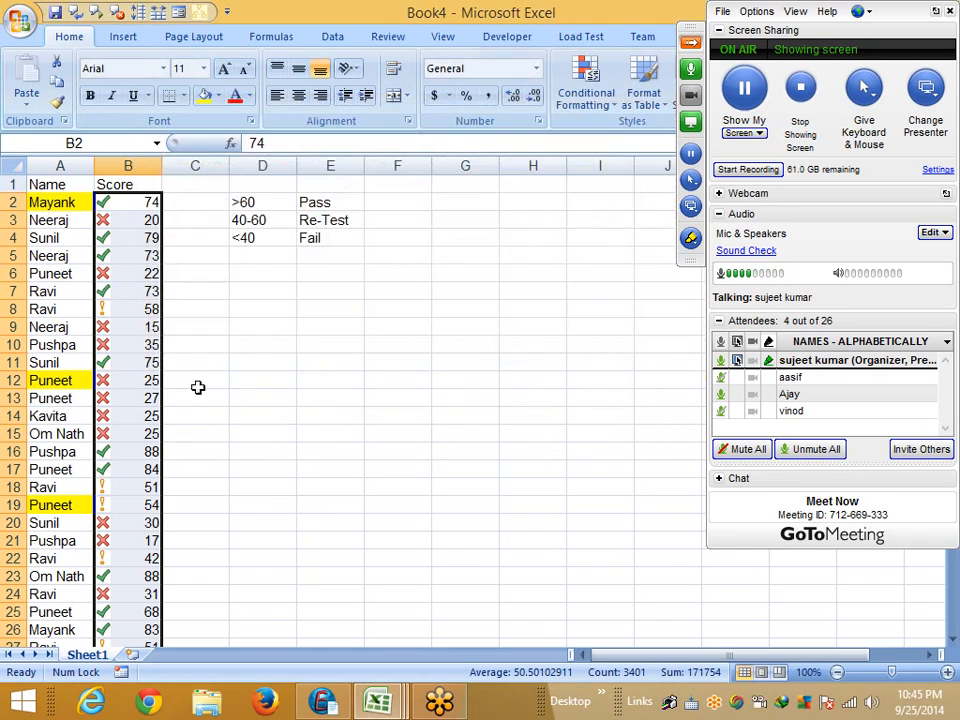
Enter the numbers 3, 2 and 1 in C2:C4 beside the grading criteria.
click(175, 366)
click(209, 216)
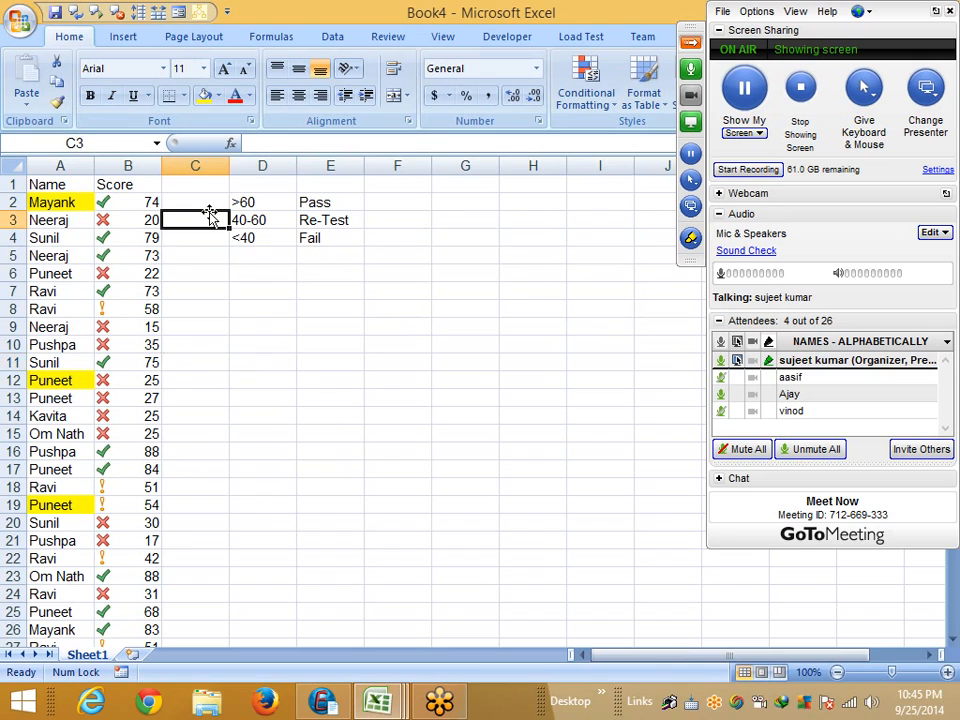
click(209, 209)
text(3)
key(Return)
text(2)
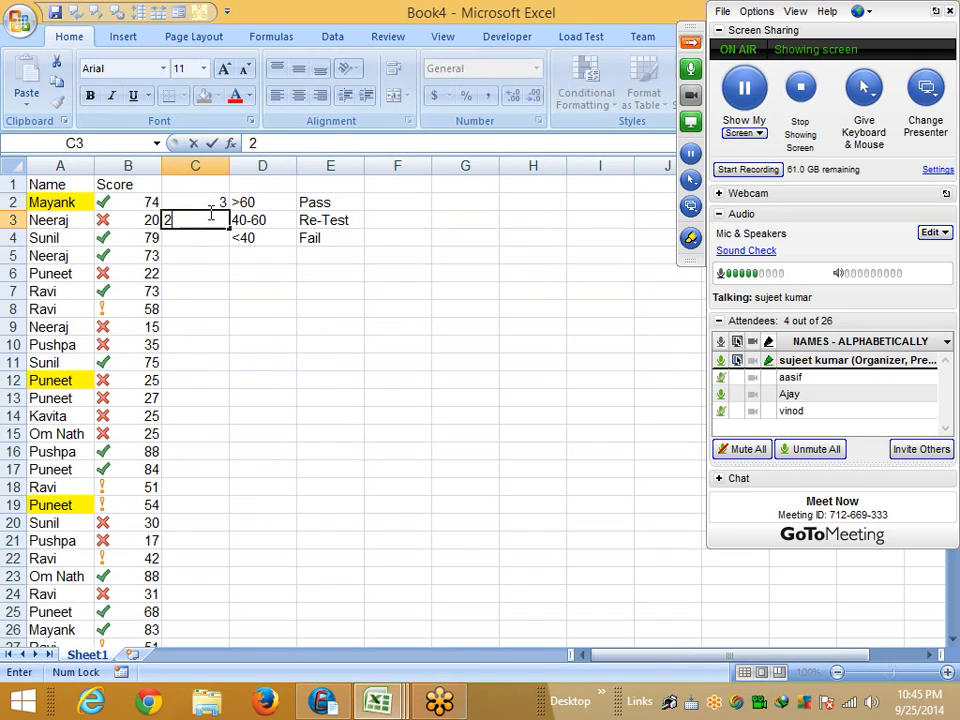
key(Return)
text(1)
key(Return)
Try the uncircled check mark, exclamation mark and cross icon set on C2:C4, and undo back through the entry in C4.
key(Up)
key(Up)
key(Up)
key(ctrl+shift+Down)
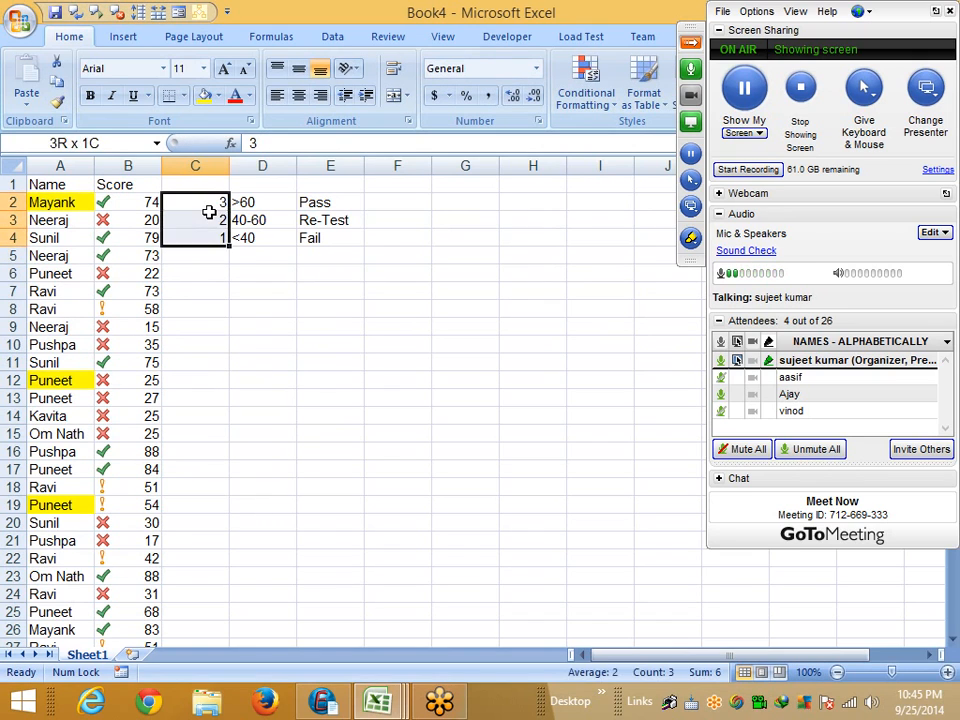
click(578, 85)
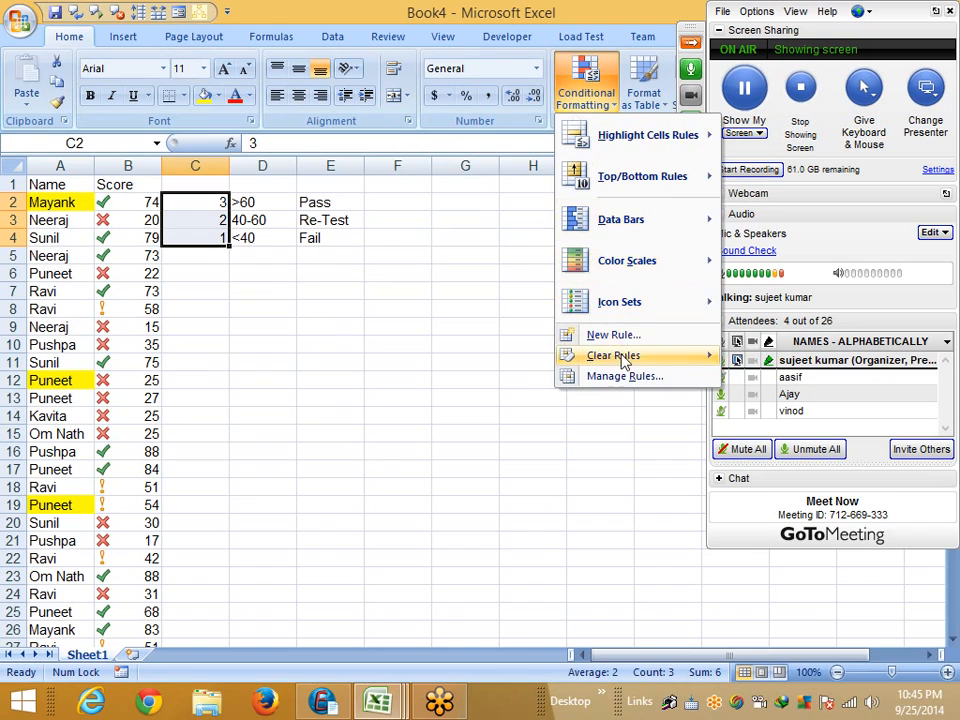
mouse_move(620, 358)
mouse_move(620, 302)
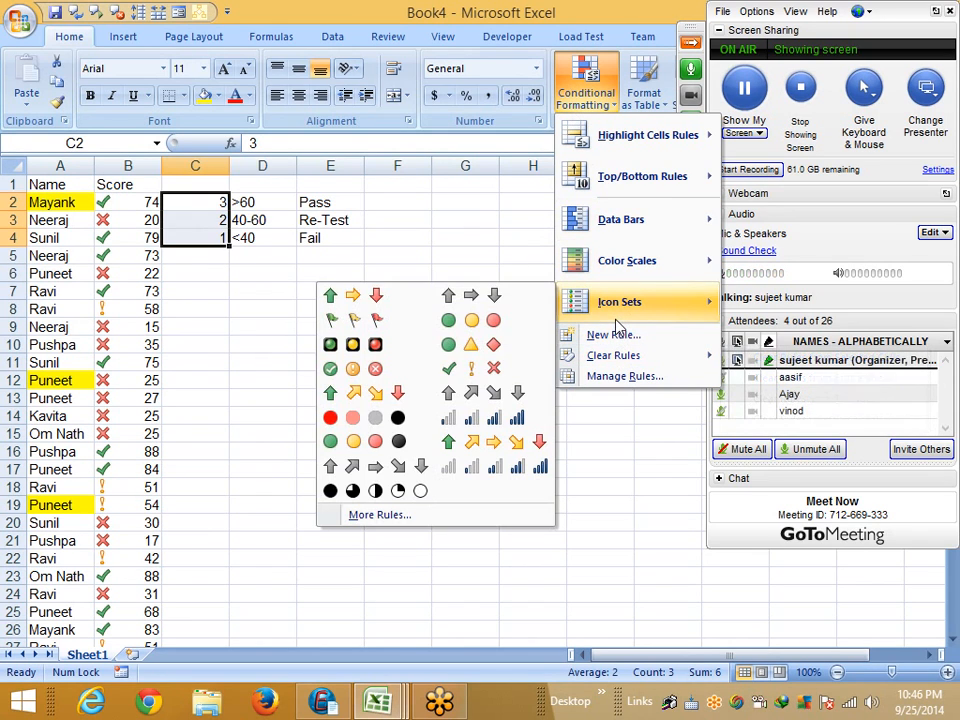
click(474, 378)
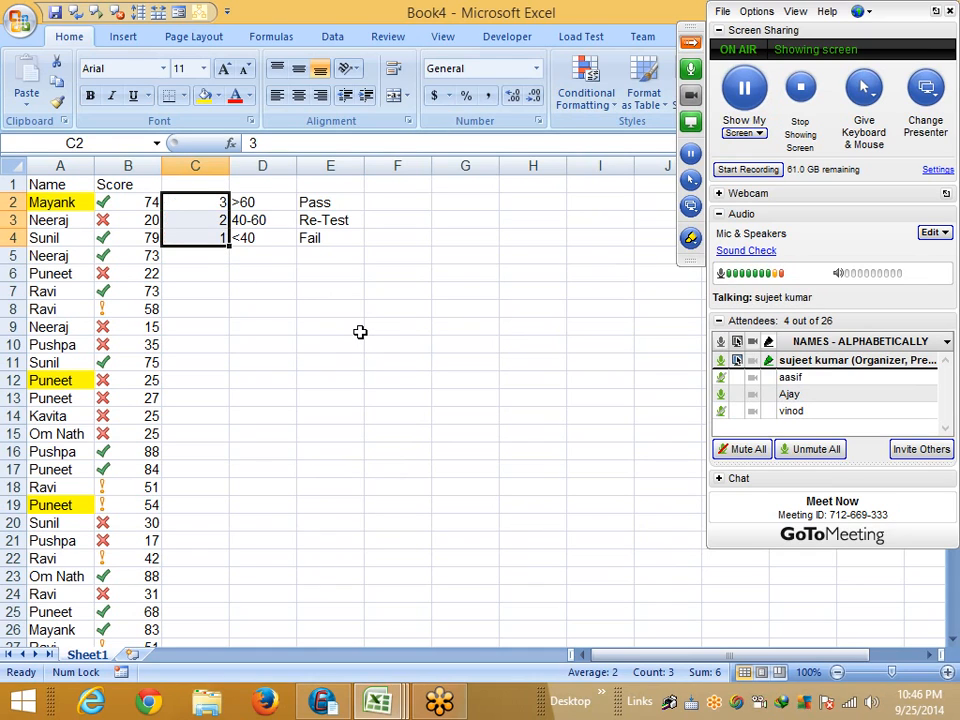
key(ctrl+z)
key(ctrl+z)
Renumber the cells beside the grading criteria so that C2:C4 contain 1, 2 and 3.
click(222, 203)
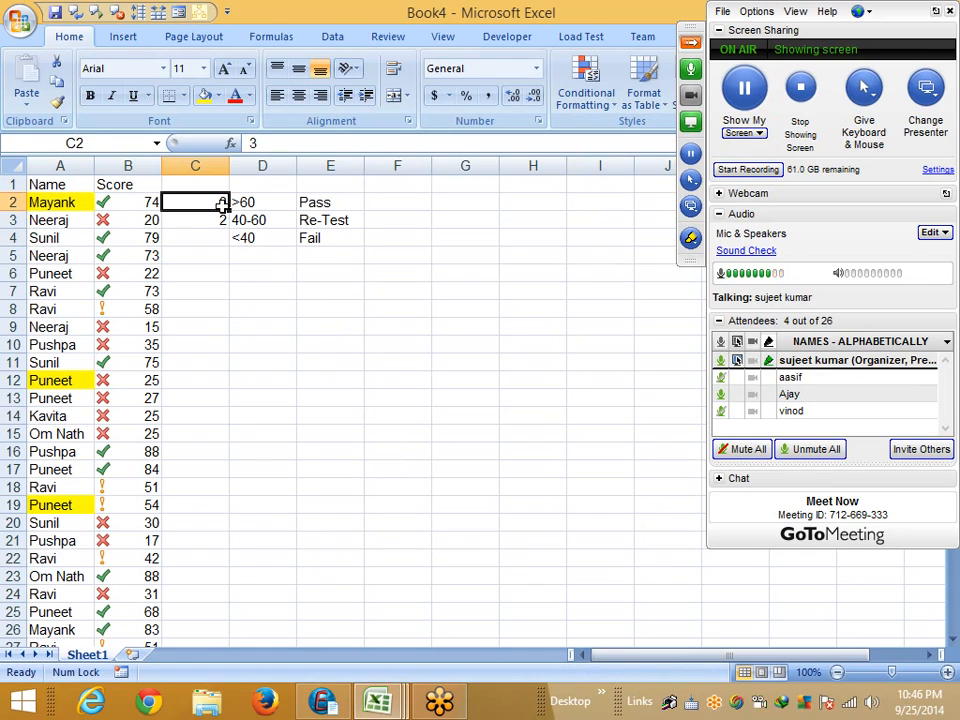
key(Down)
key(Down)
text(3)
key(Return)
key(Up)
key(Up)
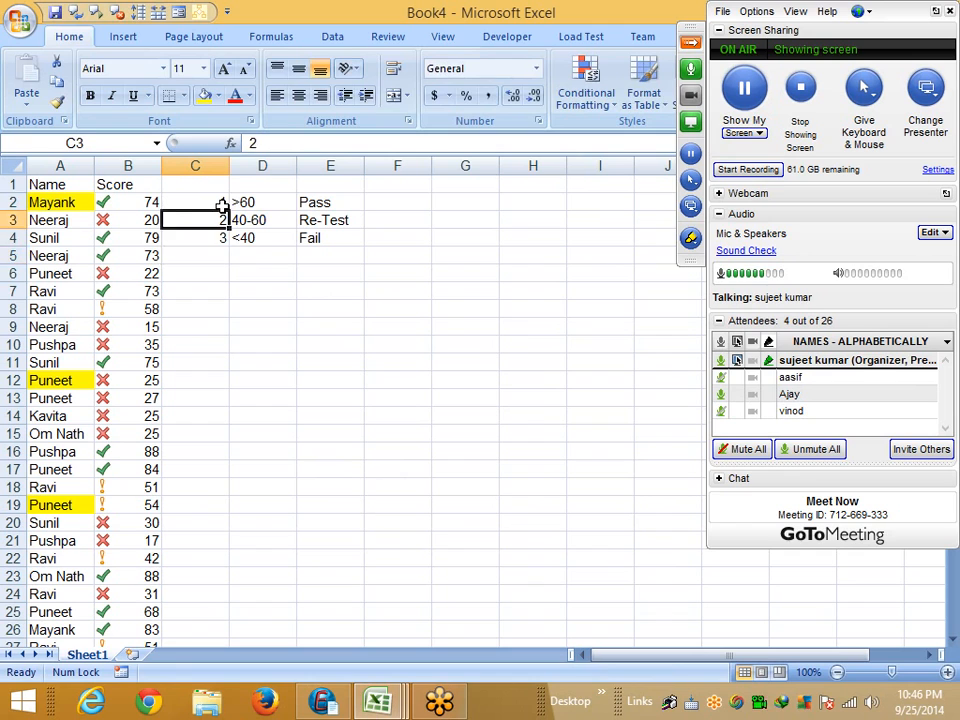
Apply the uncircled check mark, exclamation mark and cross icon set to C2:C4.
drag(222, 203, 222, 238)
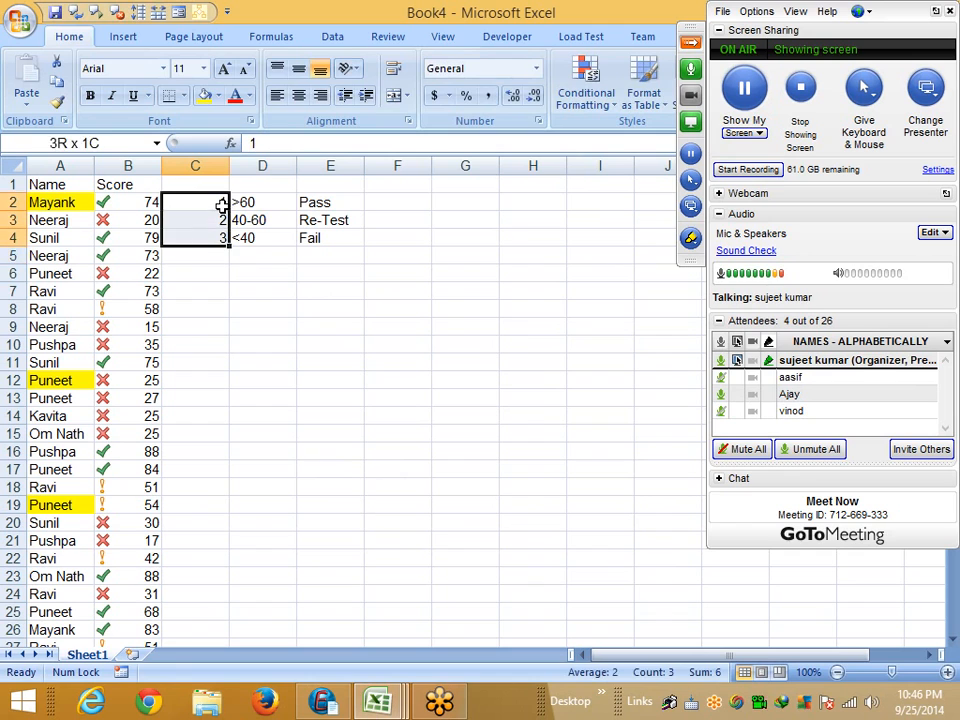
click(594, 110)
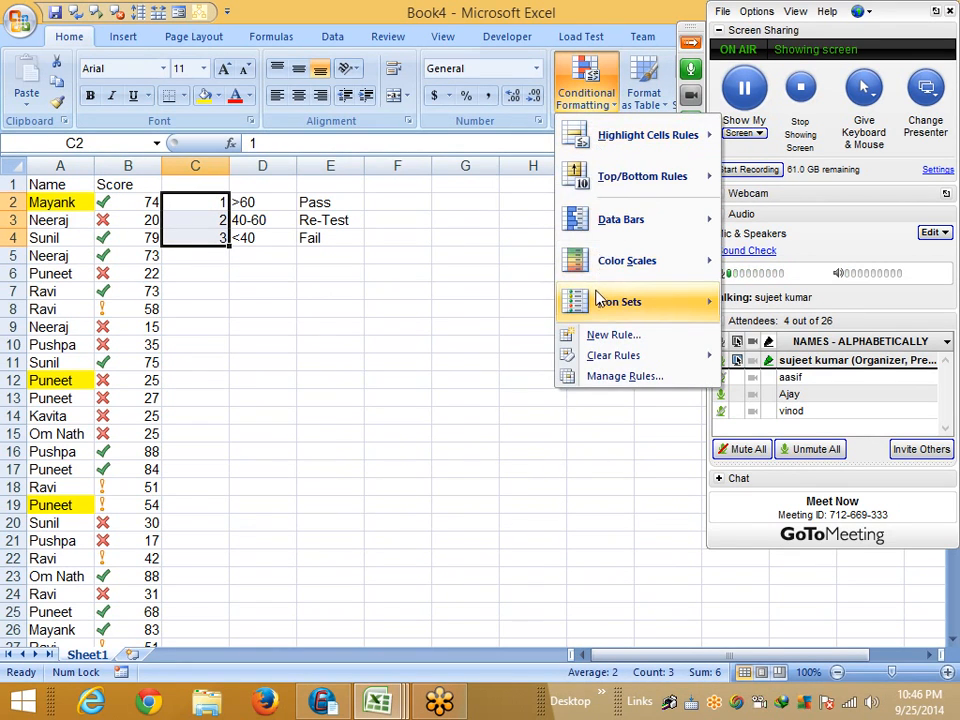
mouse_move(597, 300)
click(465, 370)
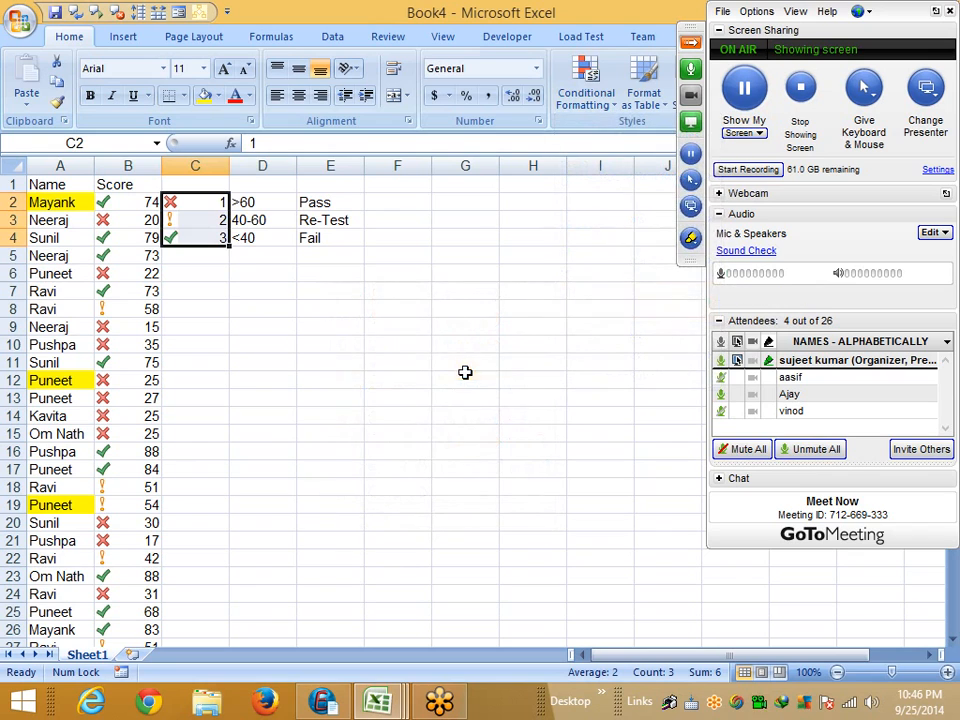
Edit the icon set rule on C2:C4 to reverse the icon order, and apply it.
click(604, 101)
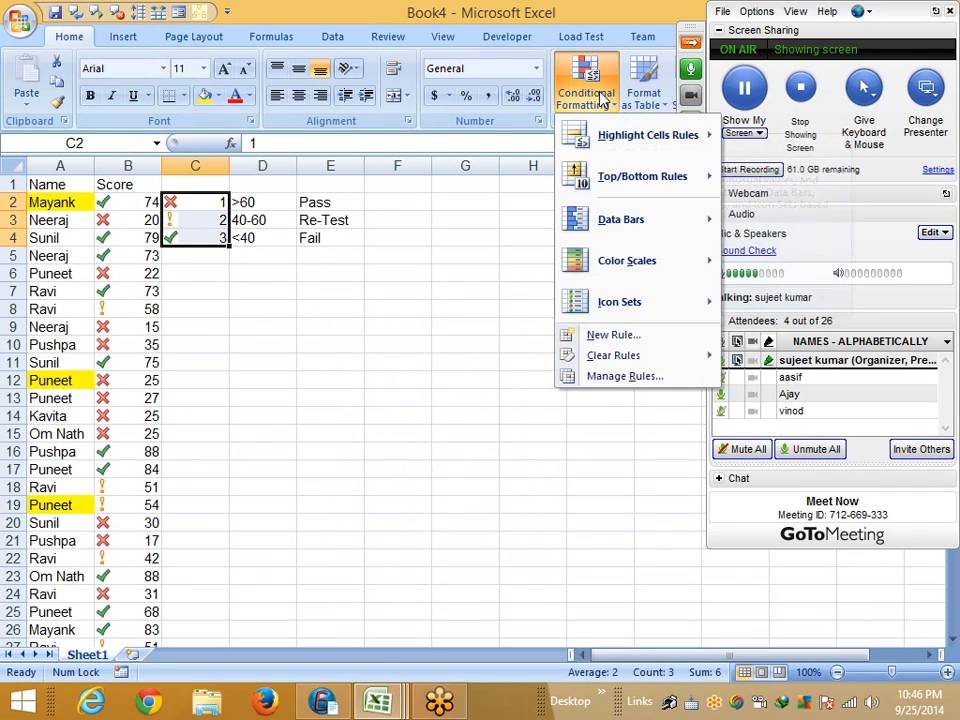
click(603, 379)
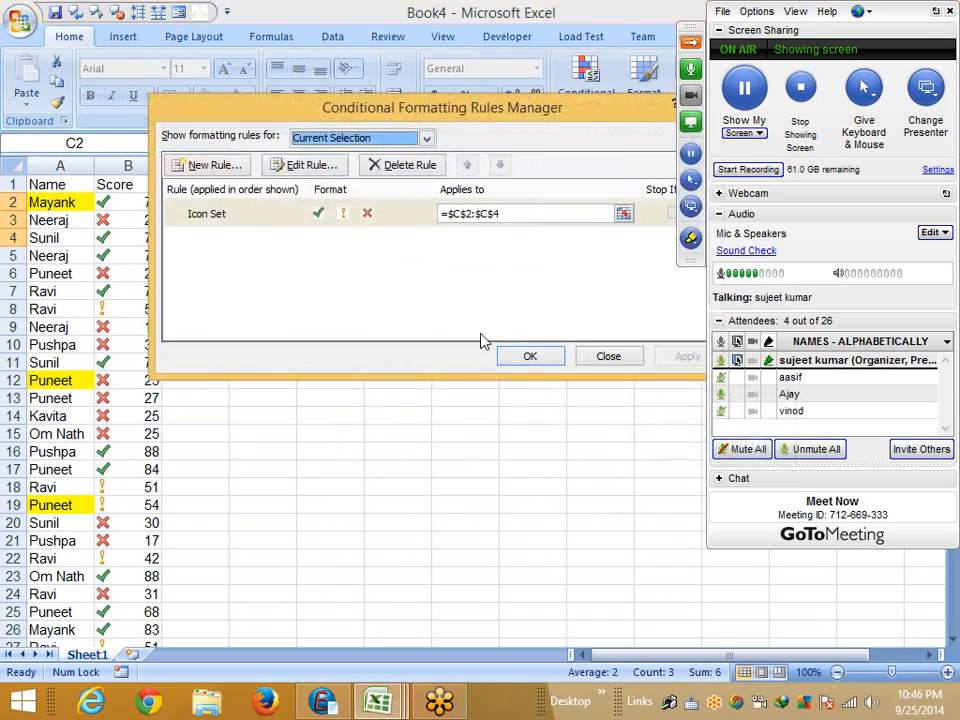
double_click(362, 222)
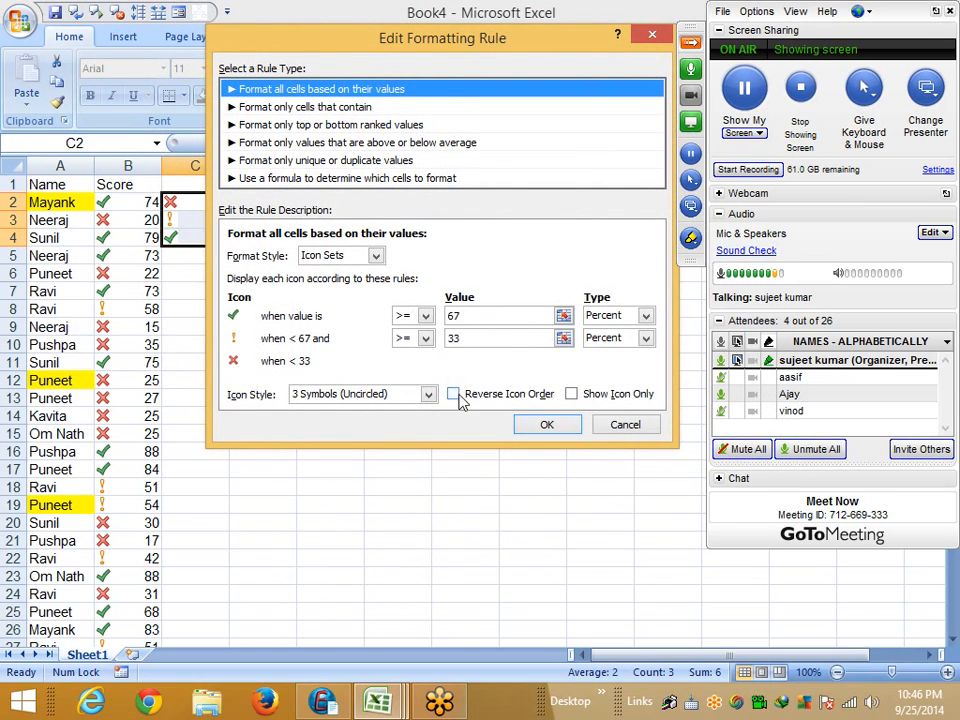
drag(420, 42, 504, 64)
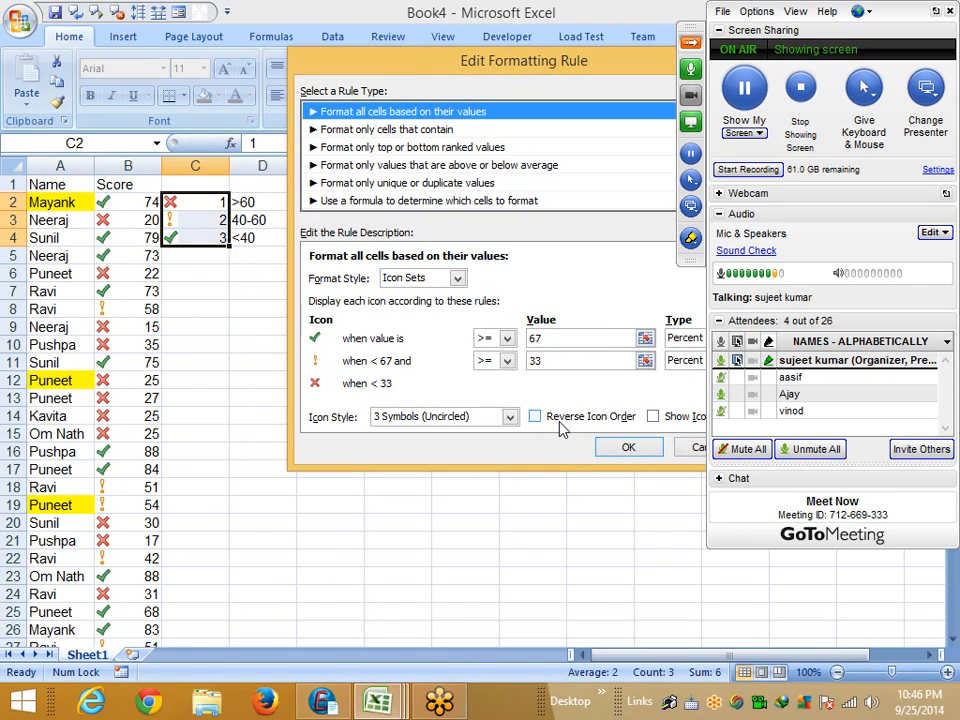
click(561, 424)
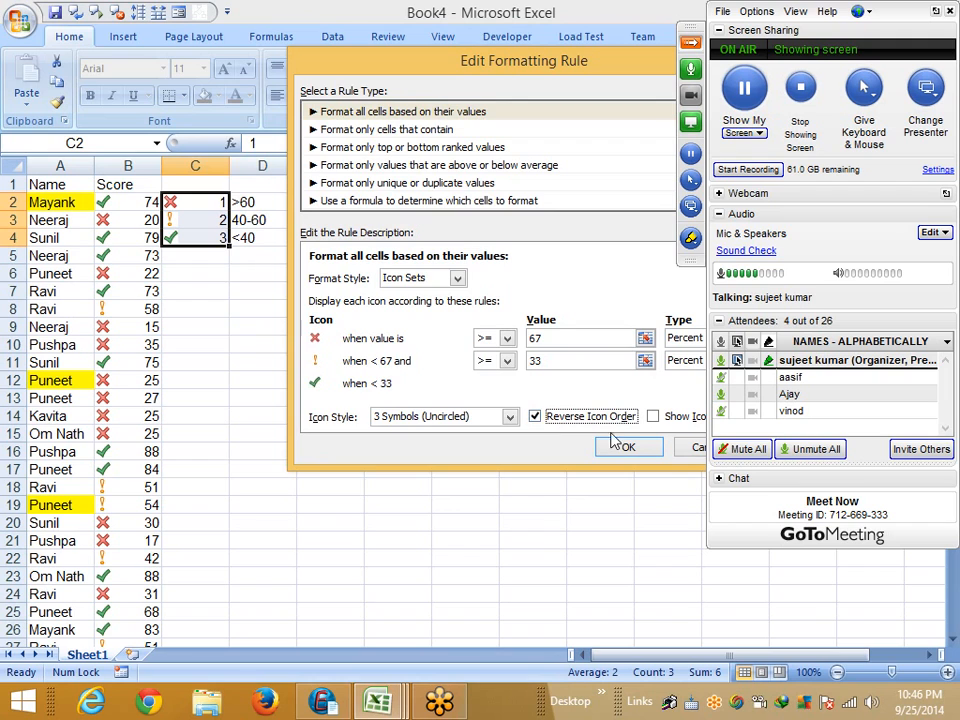
click(641, 448)
click(688, 357)
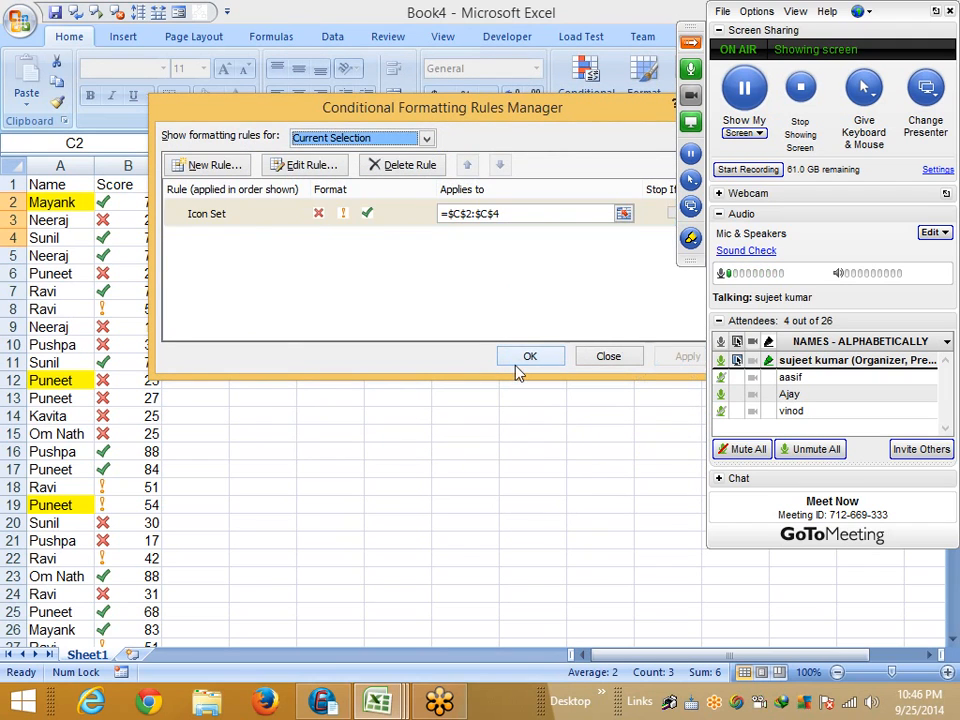
click(522, 357)
click(378, 380)
click(219, 240)
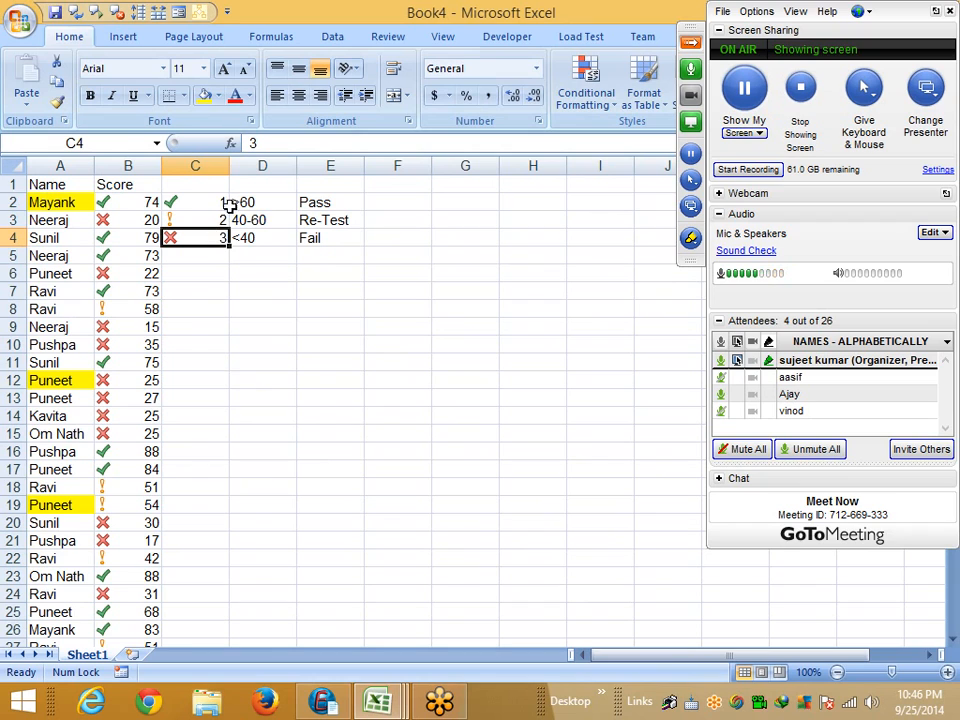
click(215, 200)
click(240, 273)
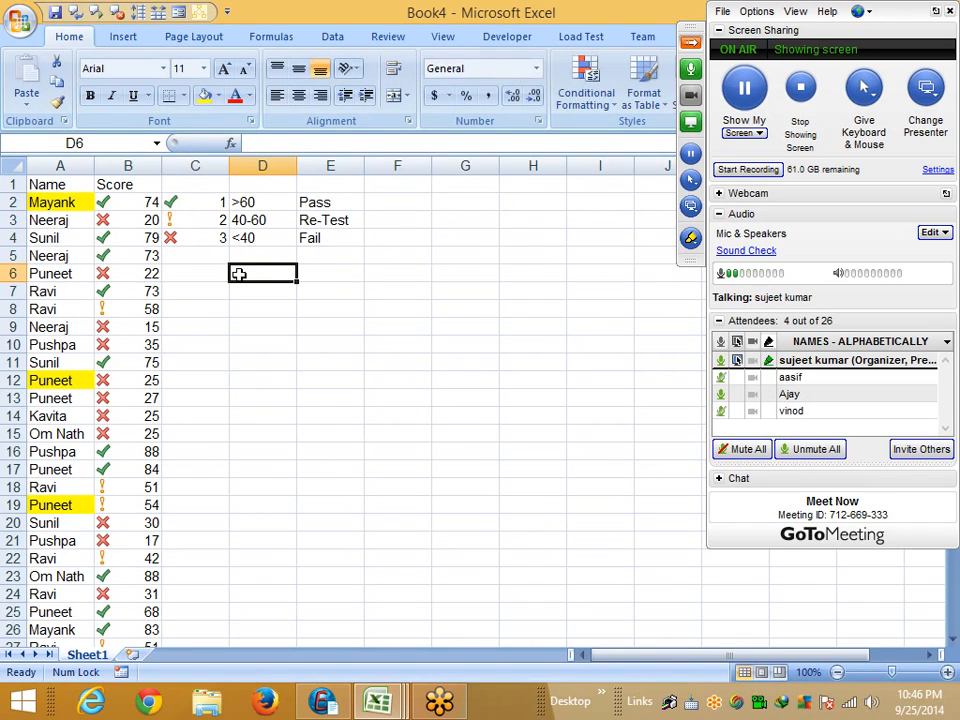
Insert a blank column between the Score column and the grading key.
click(210, 189)
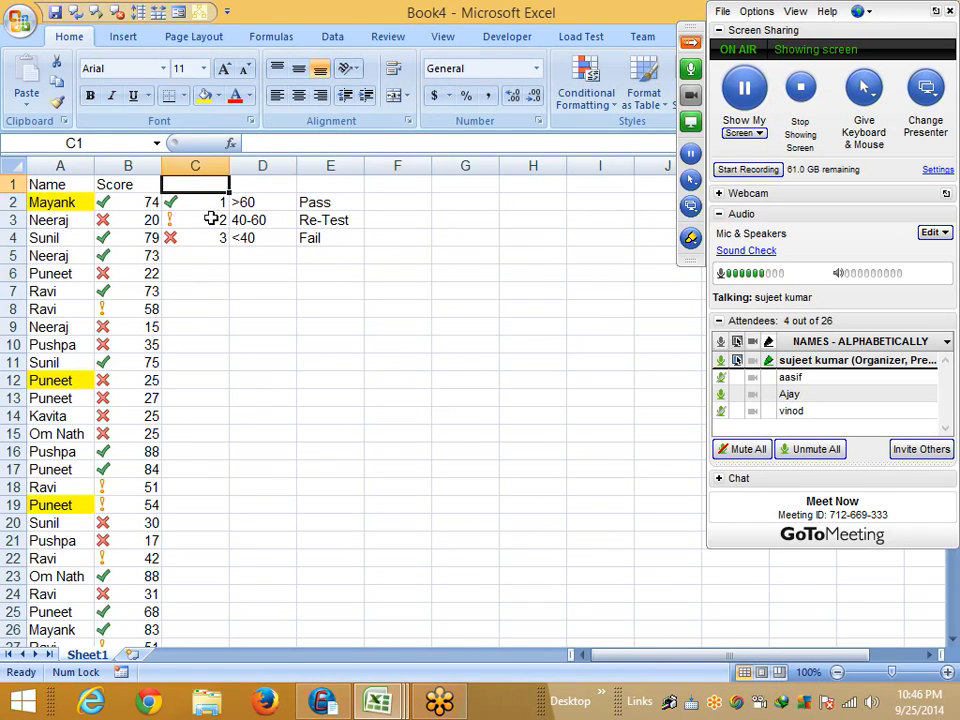
right_click(178, 165)
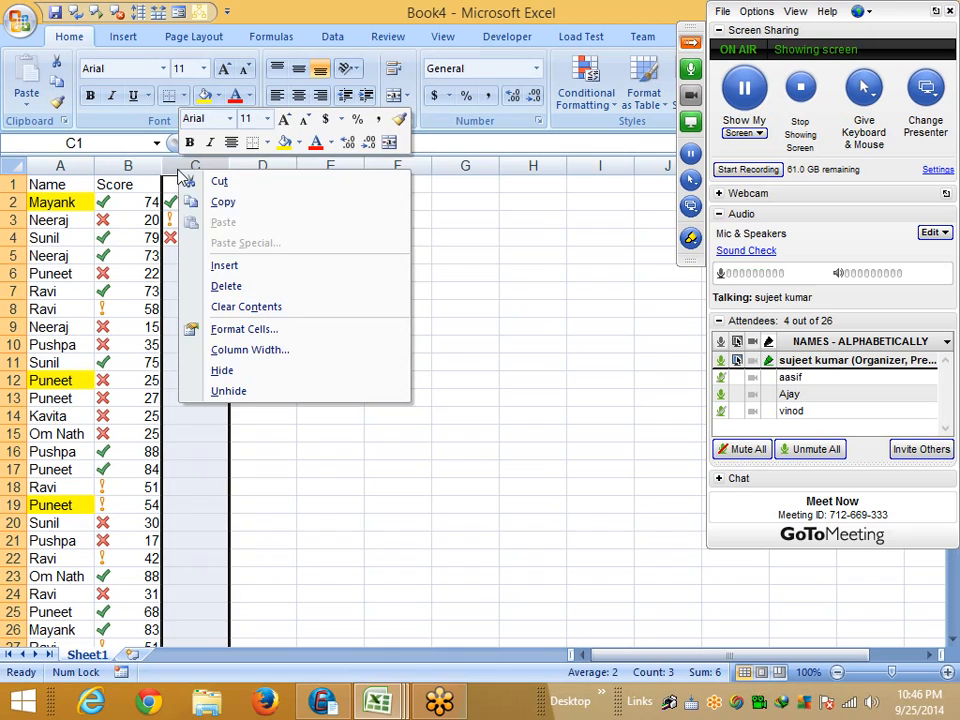
click(226, 264)
click(335, 291)
click(253, 201)
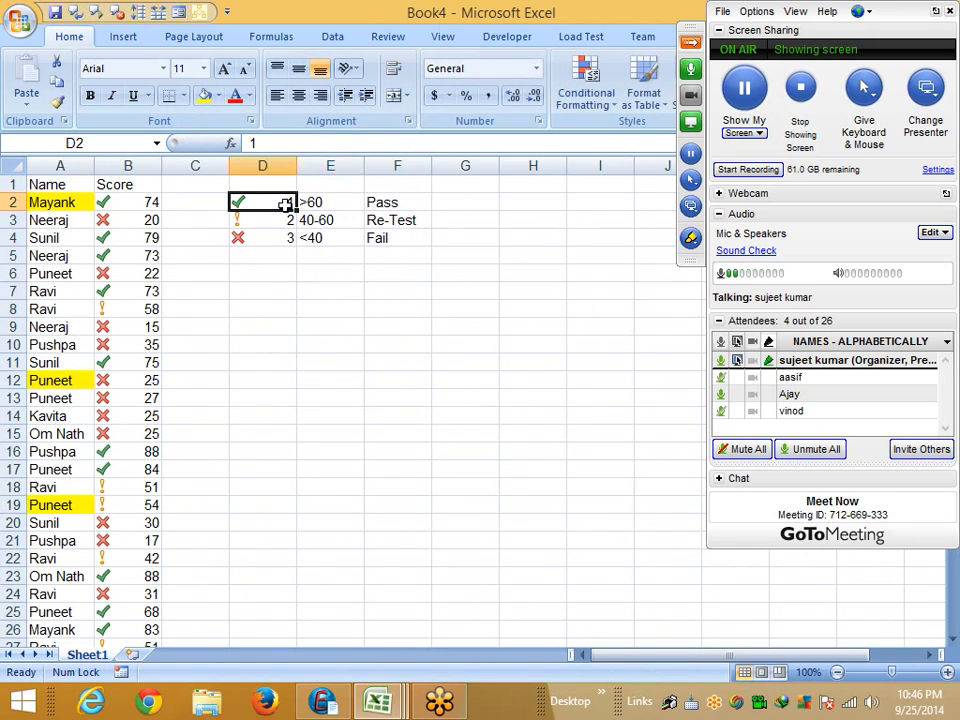
click(281, 240)
click(315, 274)
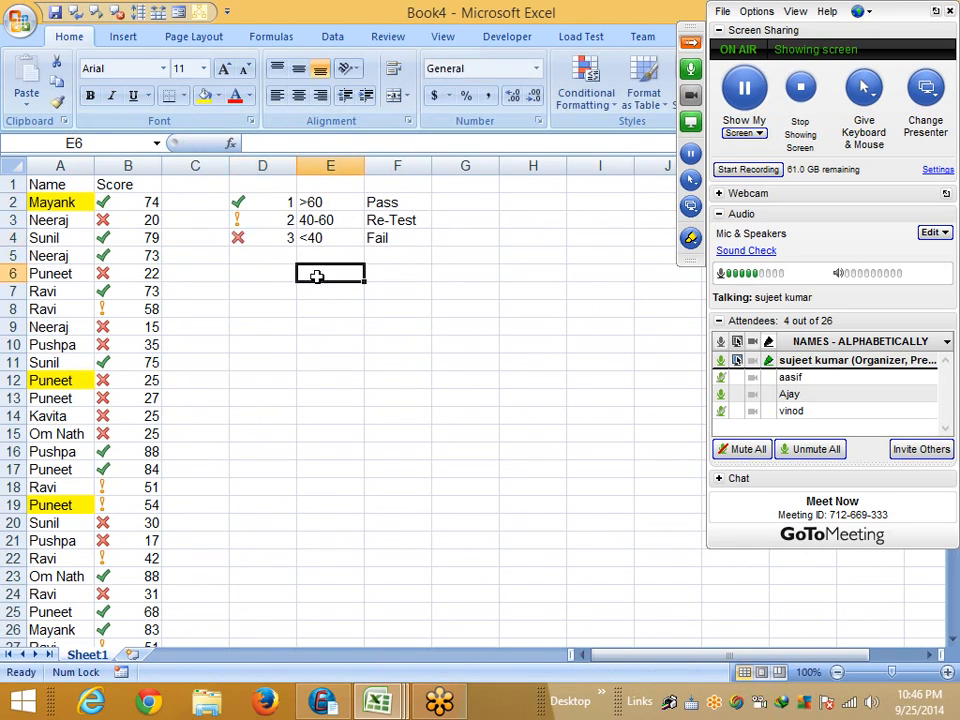
click(277, 236)
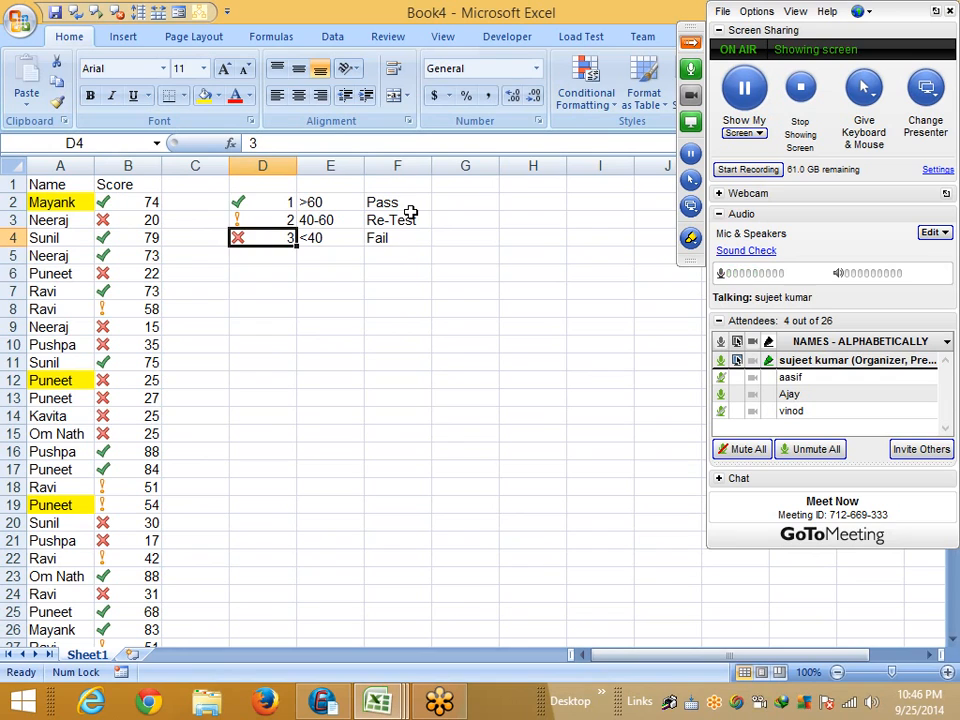
Edit the icon set rule on D2:D4 to show only the icons without the numbers, and apply it.
key(Up)
key(Up)
key(Up)
key(Down)
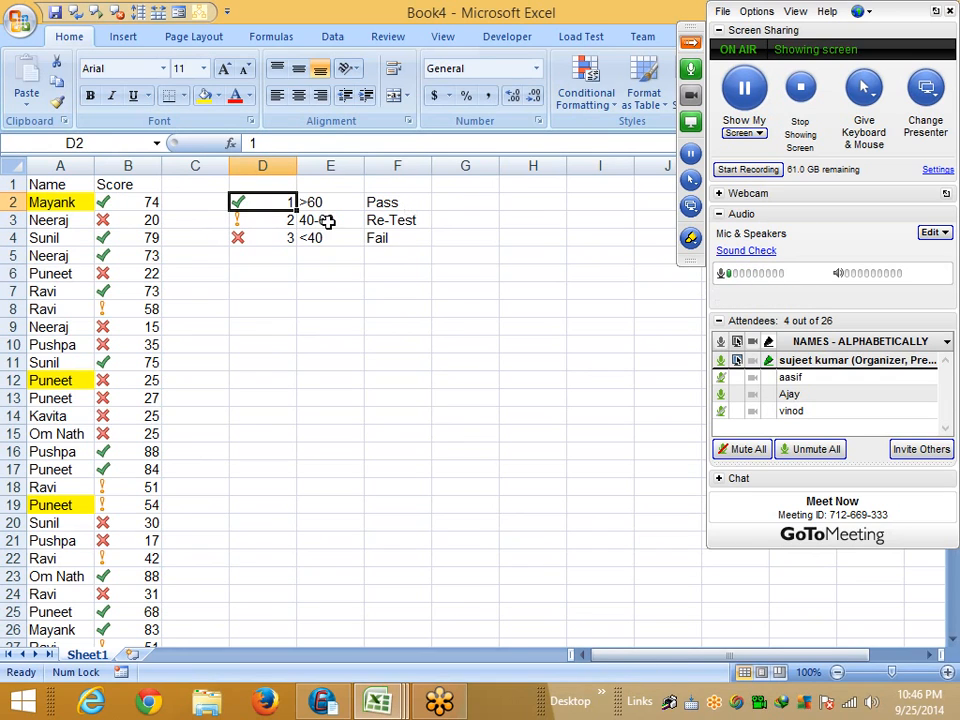
drag(268, 203, 285, 236)
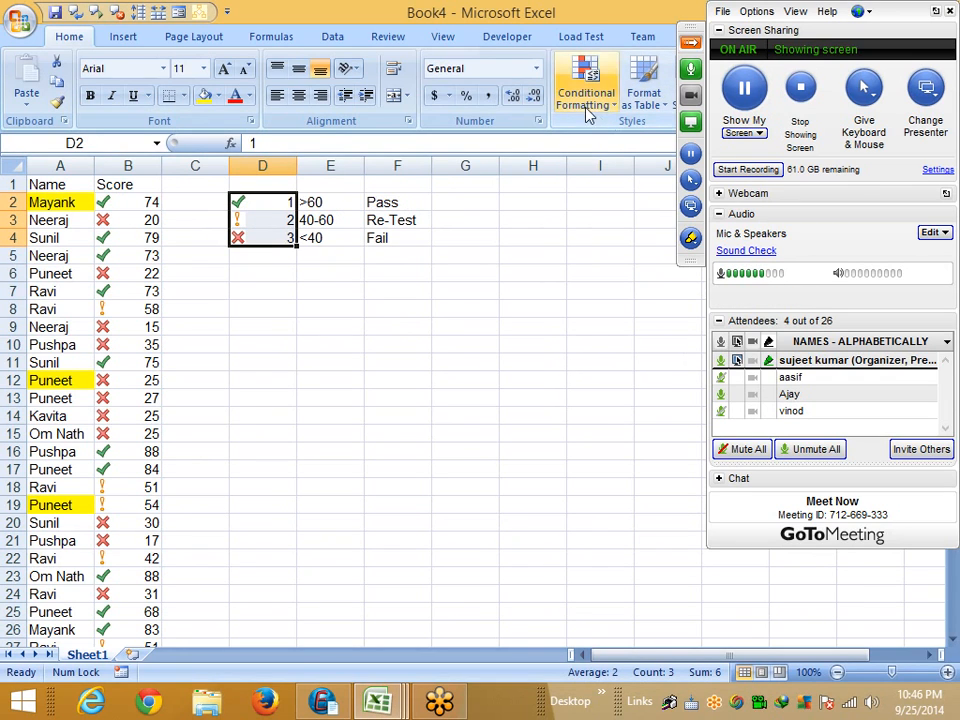
click(588, 95)
click(618, 381)
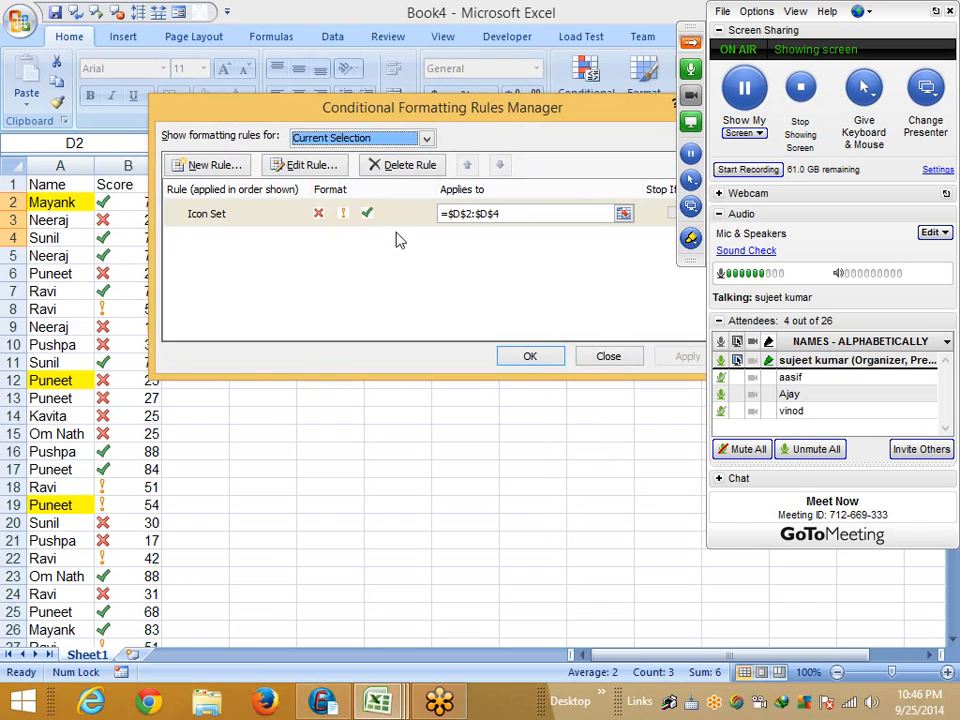
click(370, 213)
click(303, 165)
drag(355, 47, 562, 259)
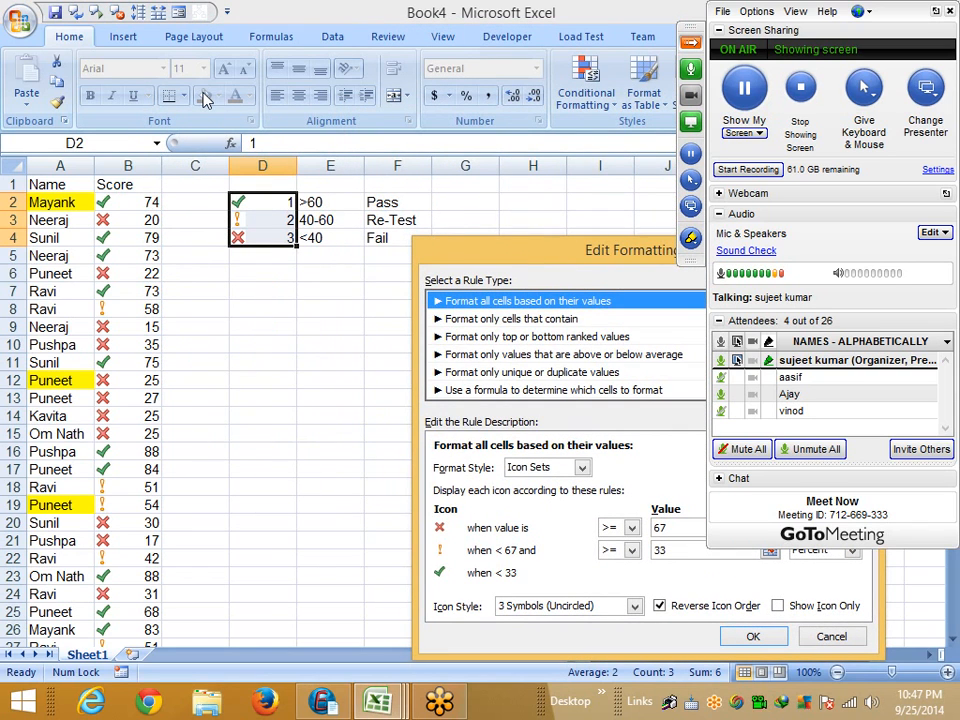
drag(467, 262, 205, 103)
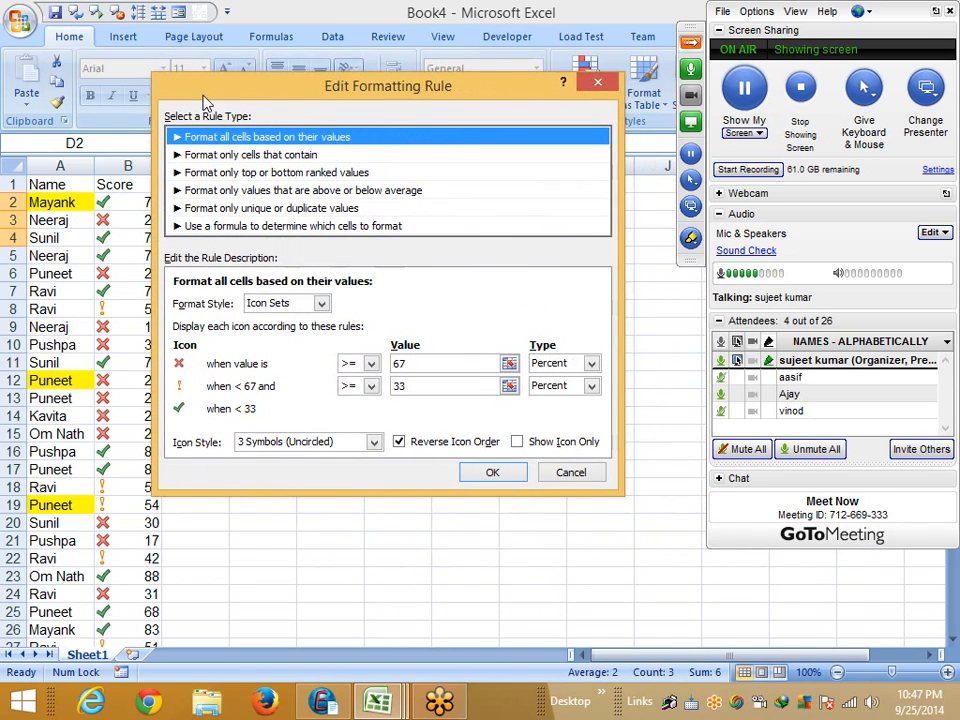
click(560, 450)
click(517, 441)
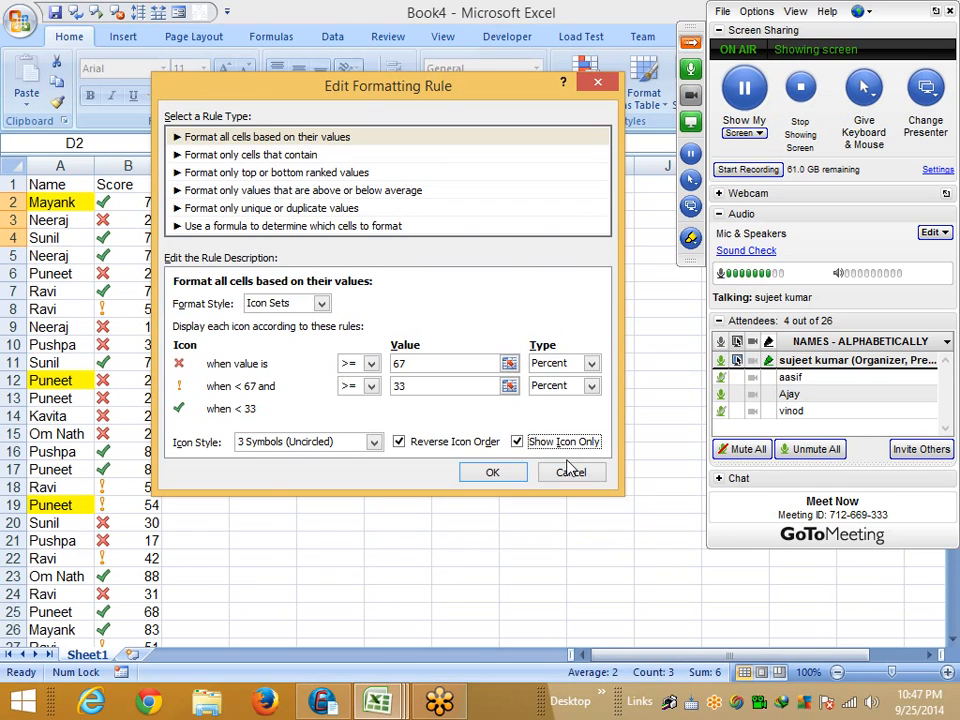
click(518, 474)
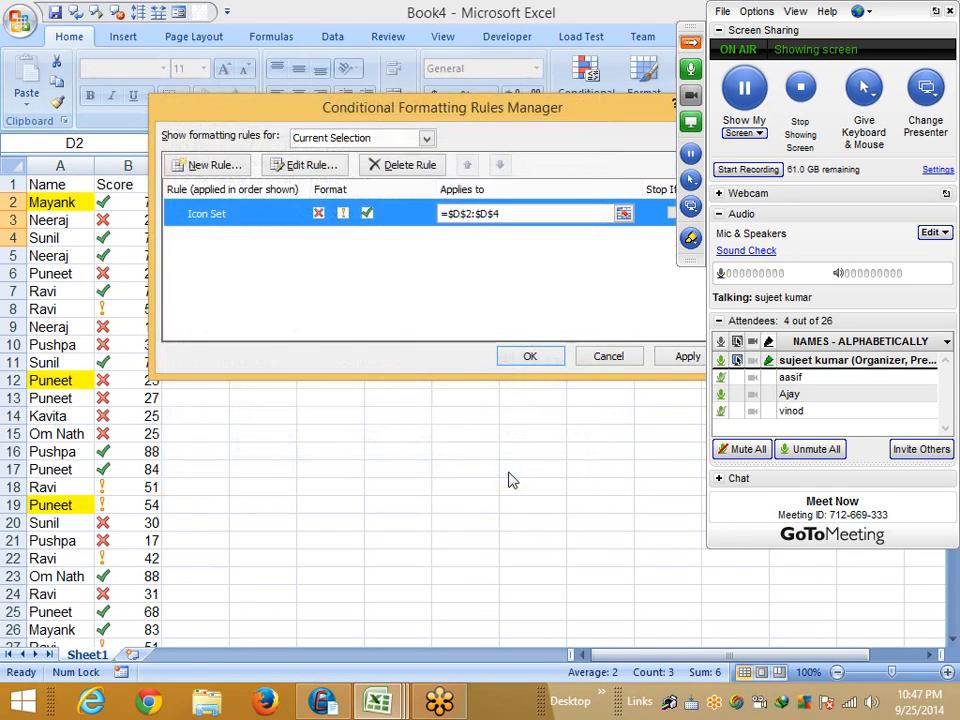
click(687, 360)
click(538, 357)
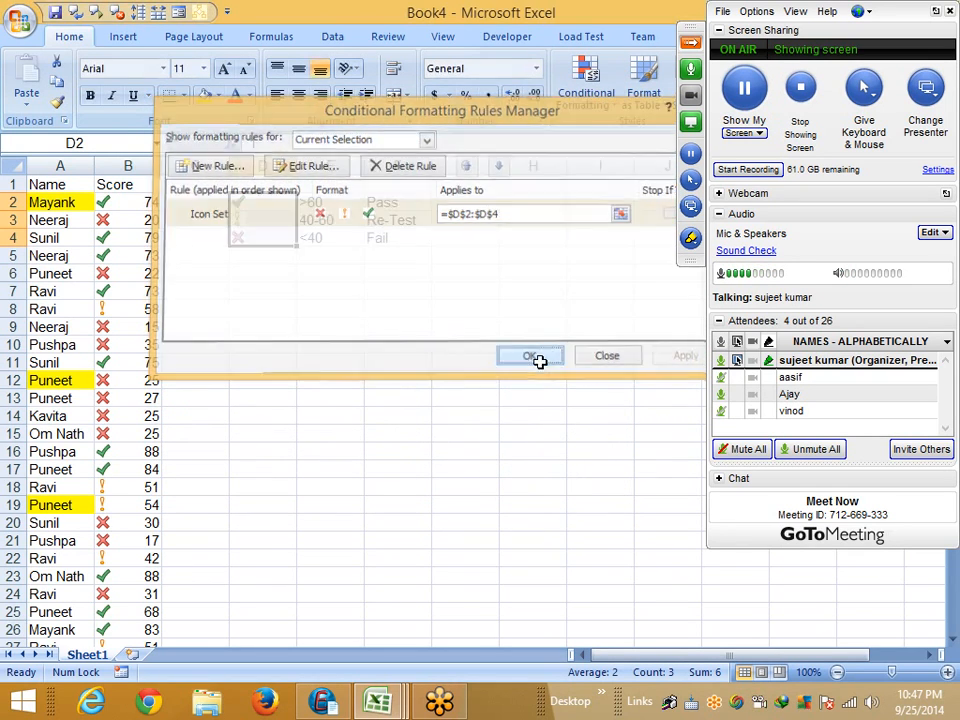
click(558, 488)
Narrow column D so that it just fits the key's icons beside the grading criteria.
click(262, 165)
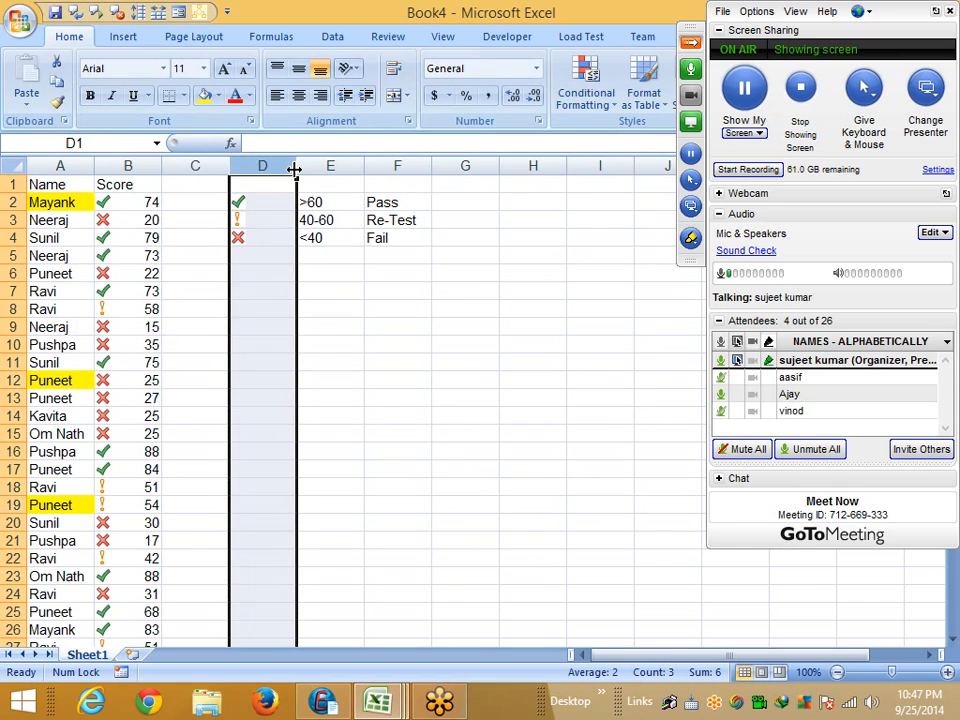
drag(294, 168, 250, 171)
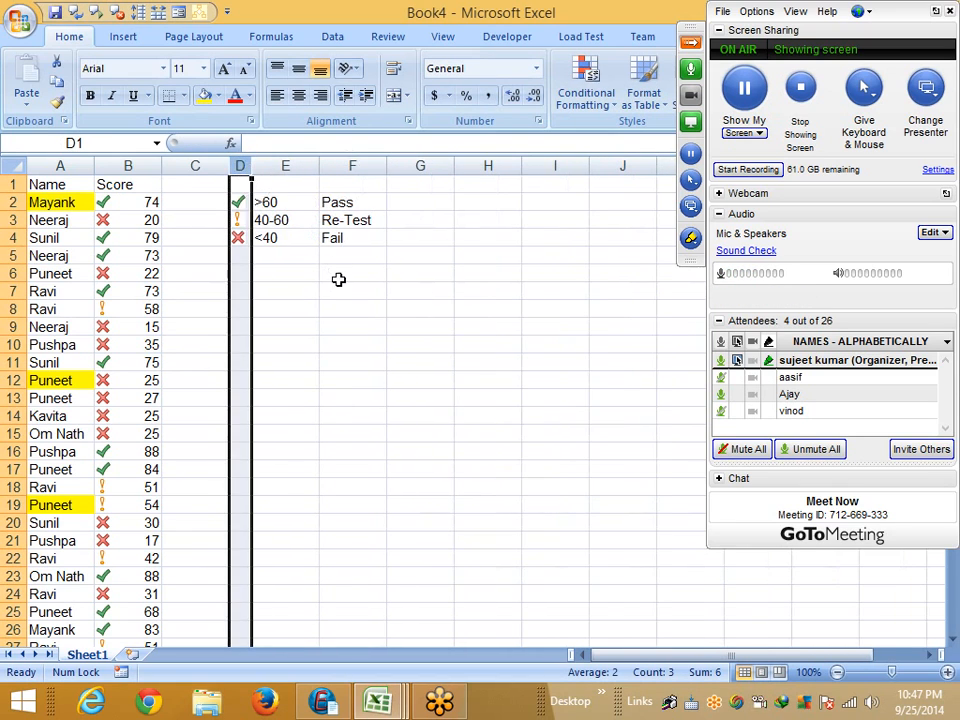
click(339, 279)
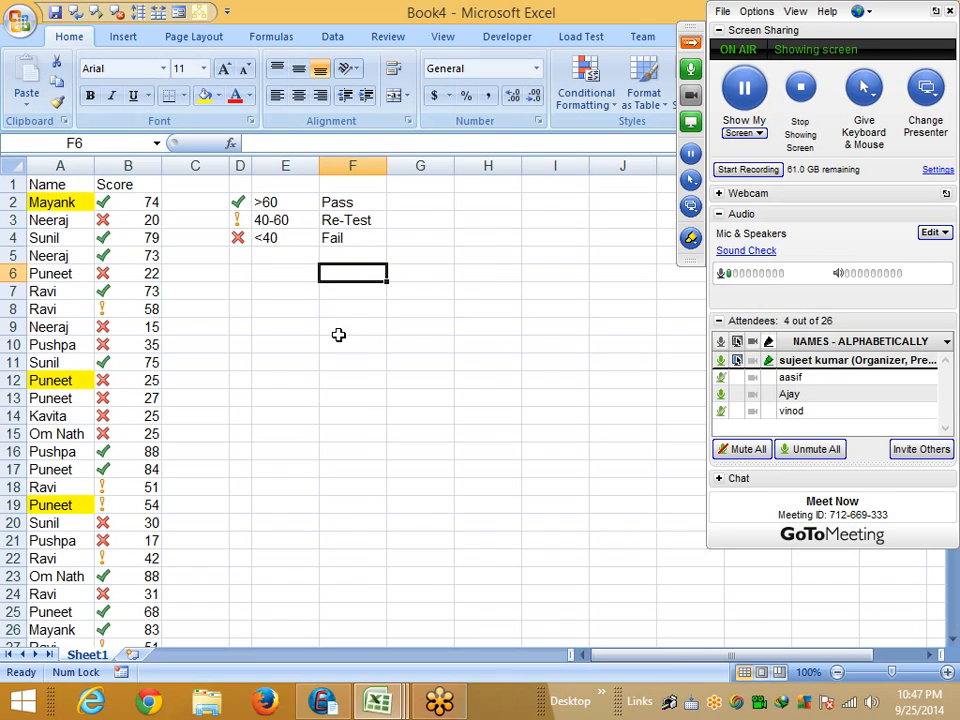
click(586, 82)
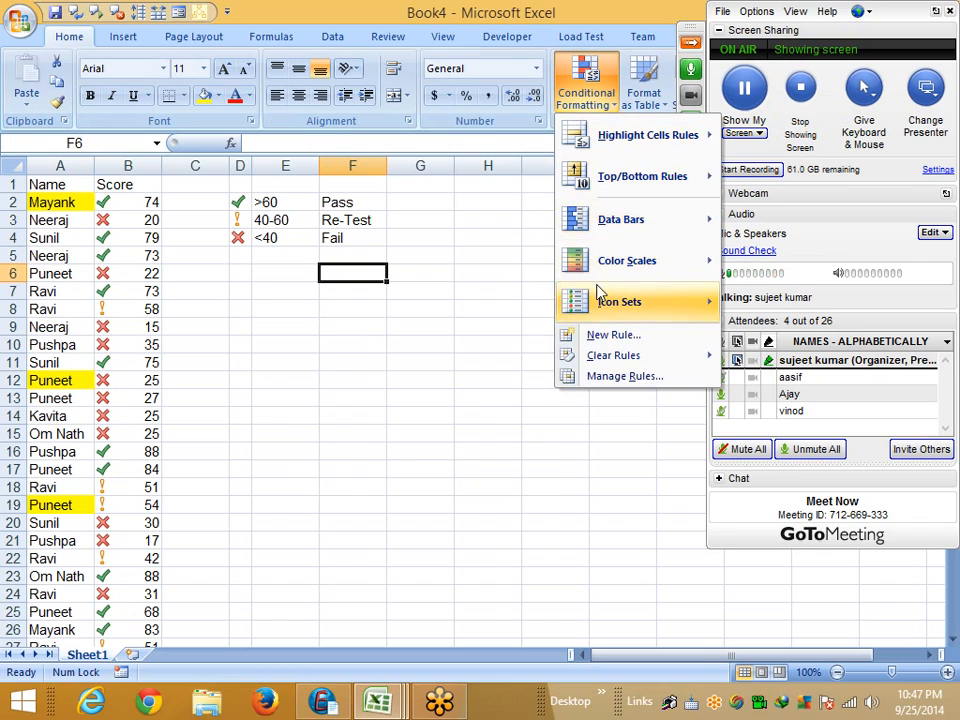
mouse_move(595, 301)
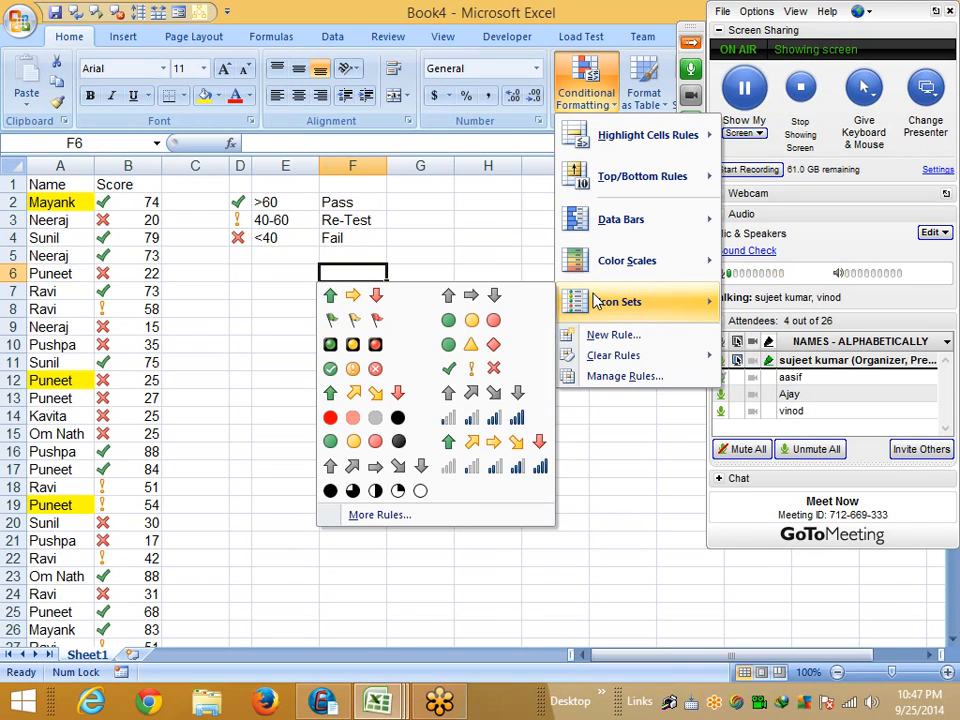
click(426, 208)
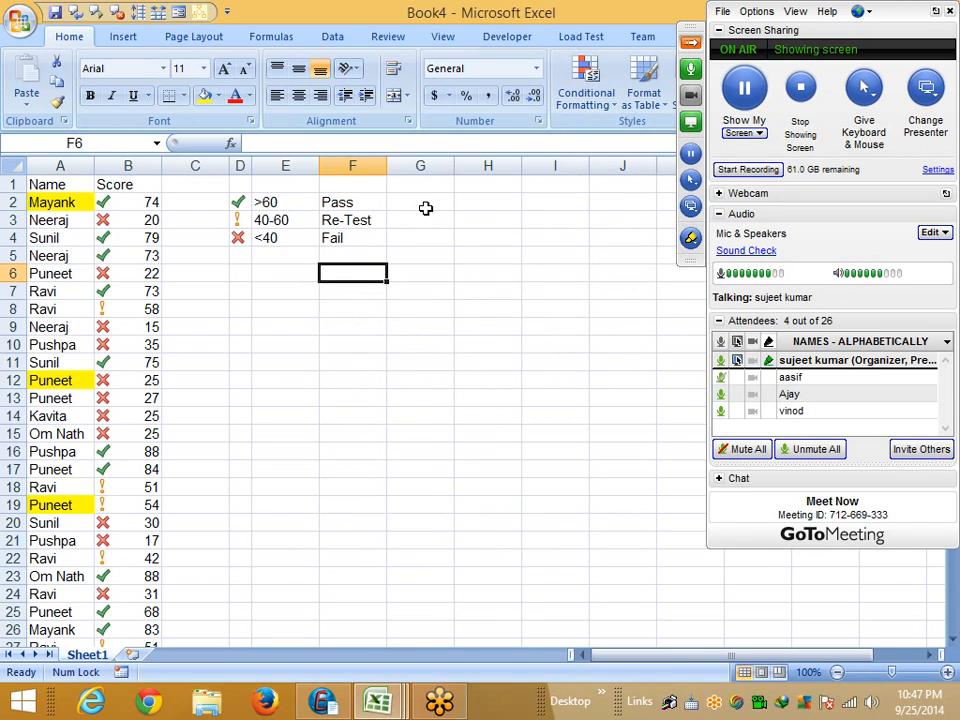